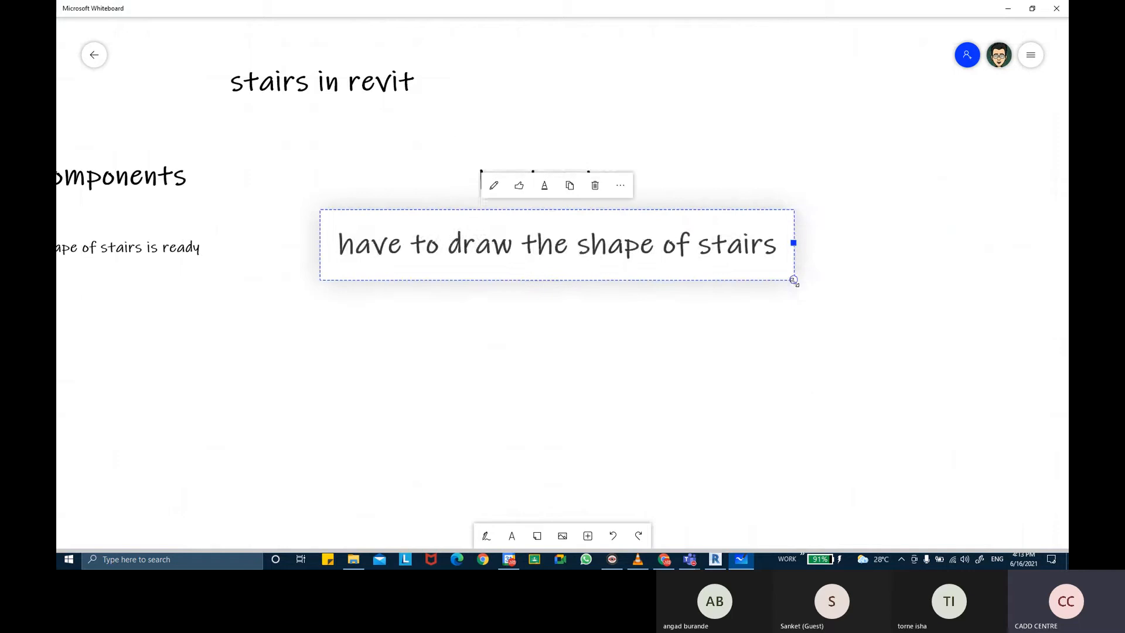
drag(793, 280, 662, 270)
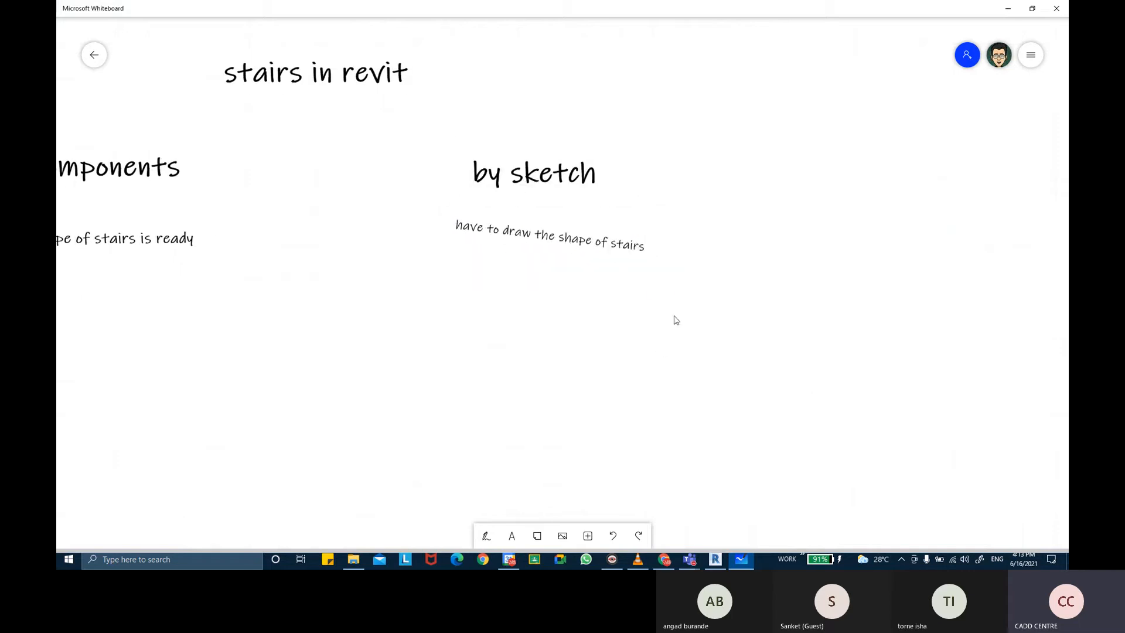
click(623, 248)
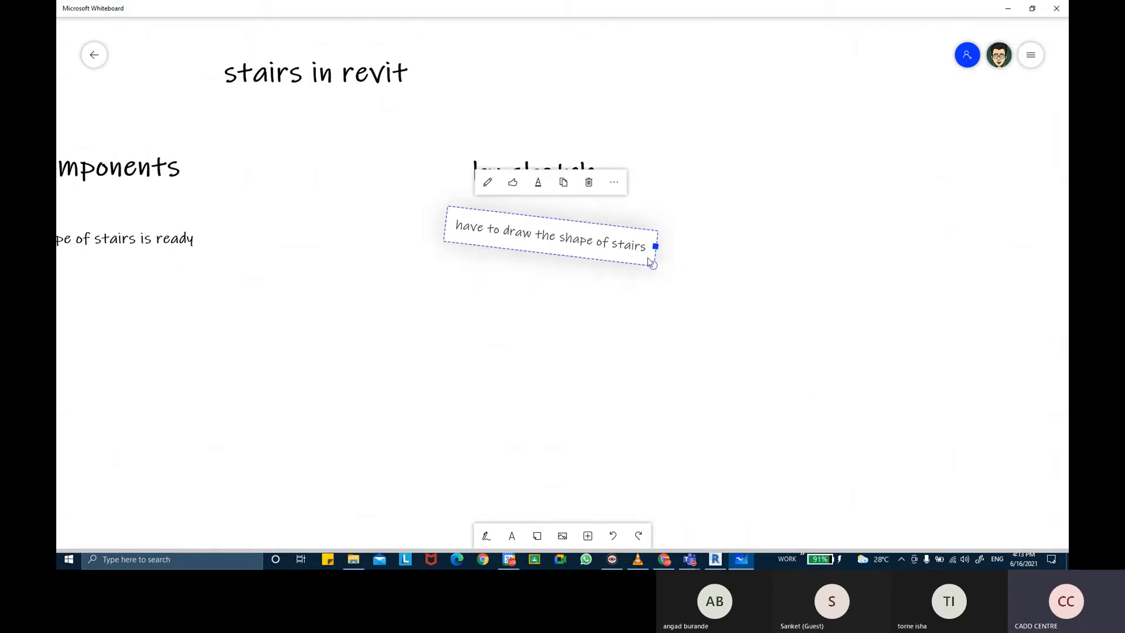
click(672, 228)
click(615, 239)
key(ctrl+z)
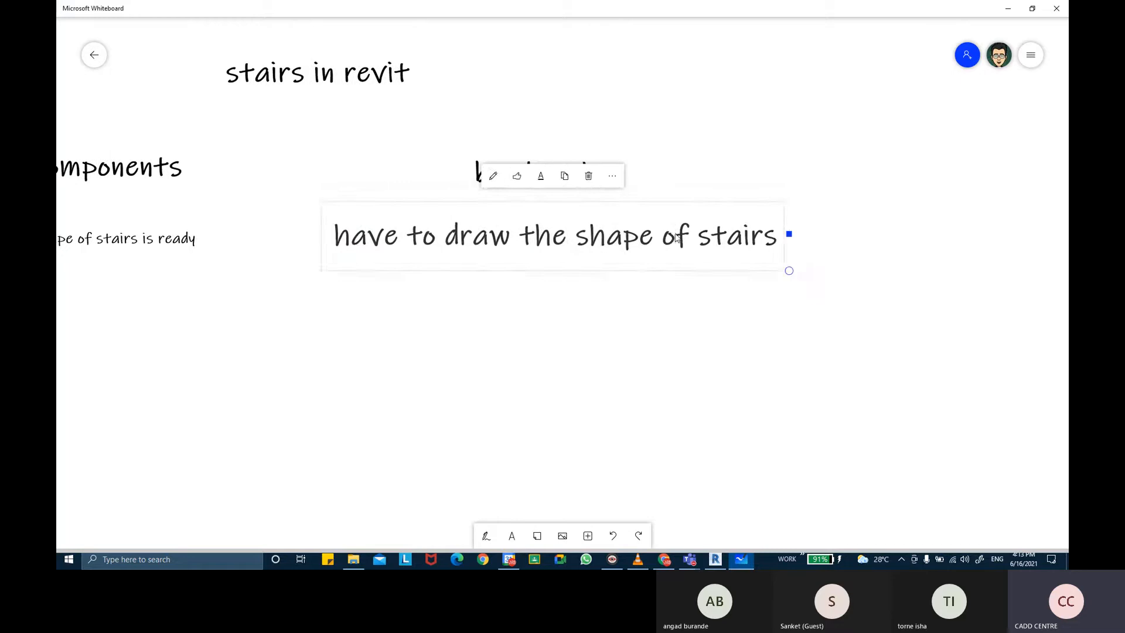
Step: Shrink the "have to draw the shape of stairs" note to less than half its size, keeping it level beneath the "by sketch" heading
drag(791, 273, 667, 254)
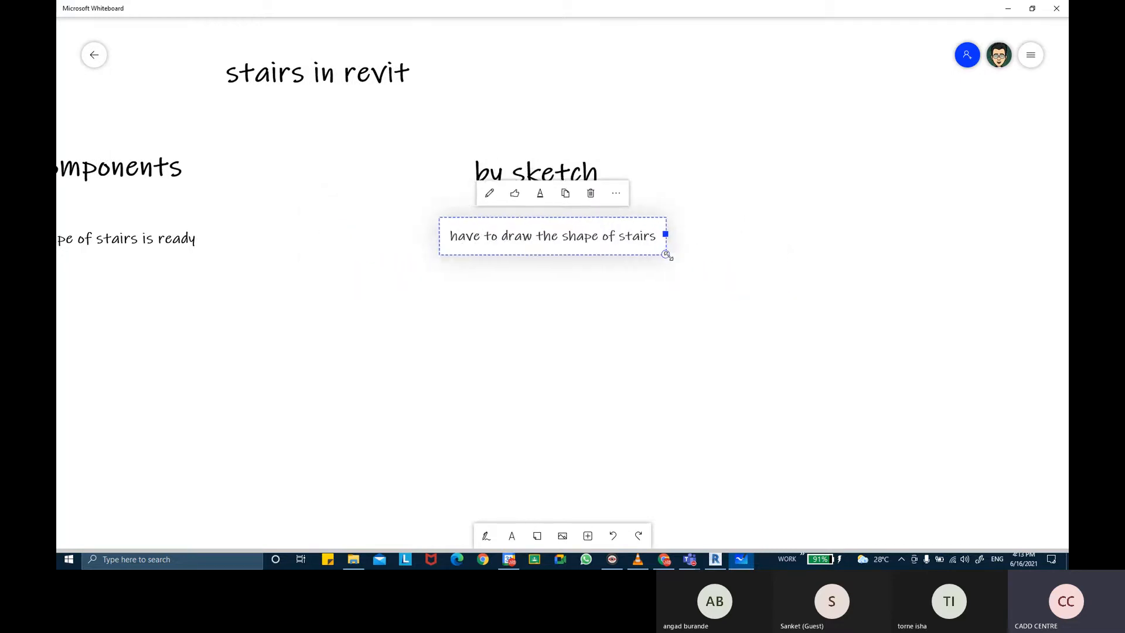
click(750, 278)
drag(527, 286, 726, 336)
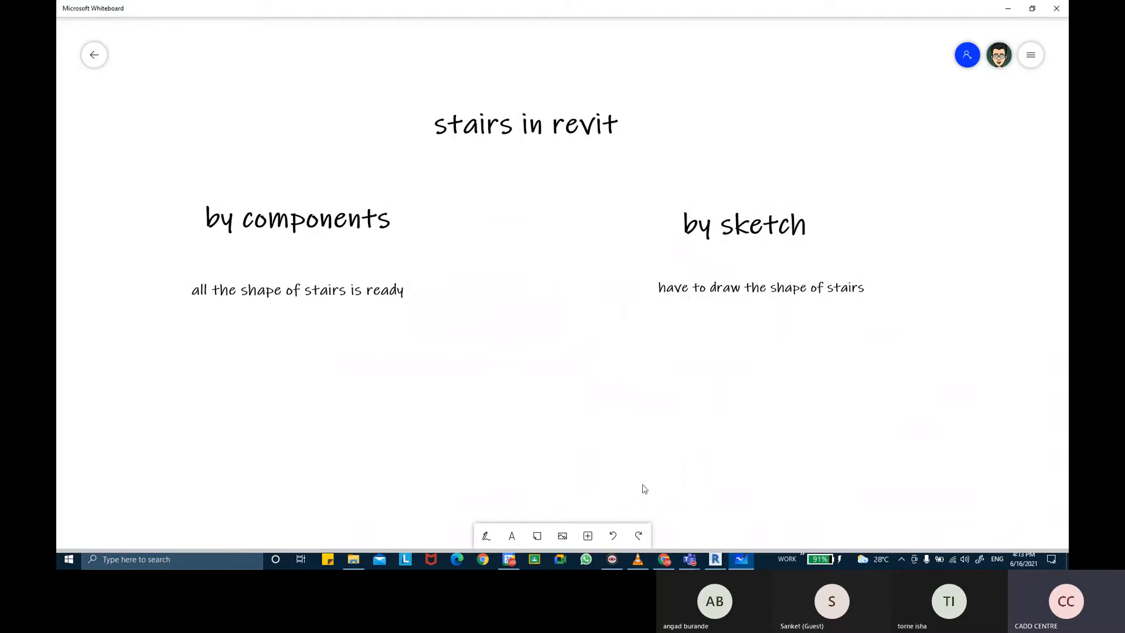
Step: Draw two blue pen lines branching from the "stairs in revit" title to the "by components" and "by sketch" headings
click(486, 535)
click(487, 536)
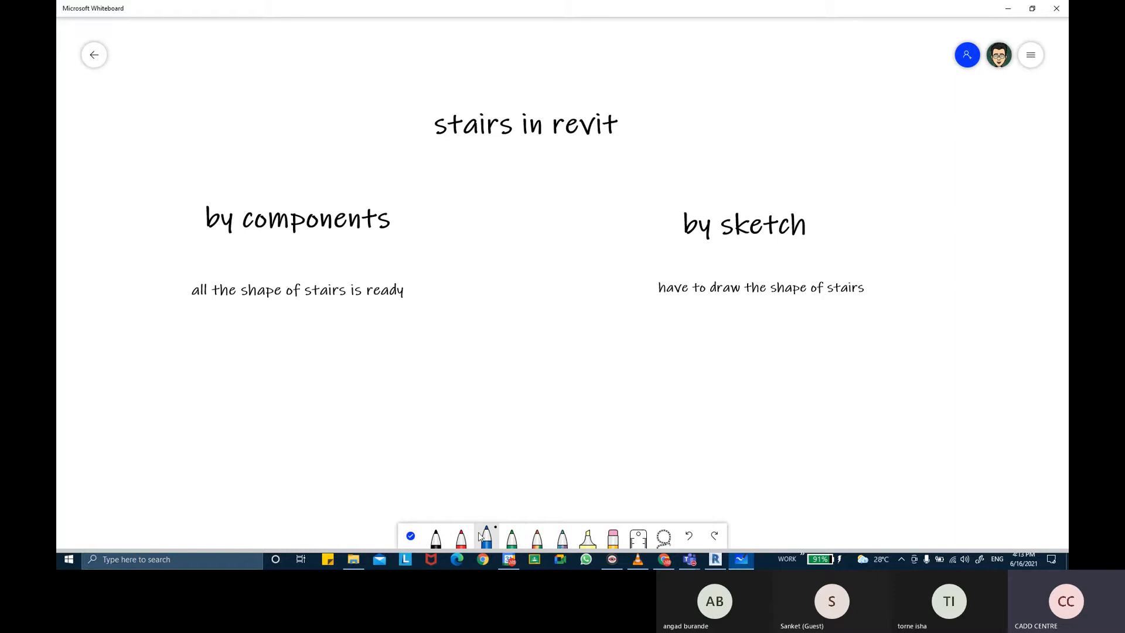
mouse_move(489, 145)
mouse_down()
mouse_move(396, 205)
mouse_move(595, 181)
mouse_move(660, 208)
mouse_up()
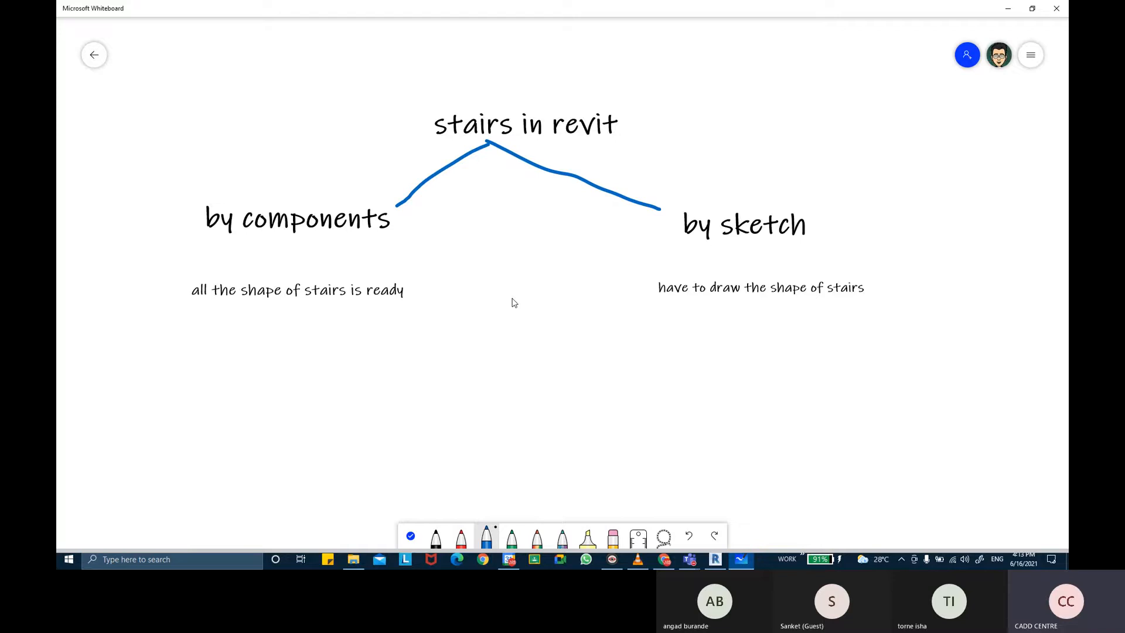
click(410, 536)
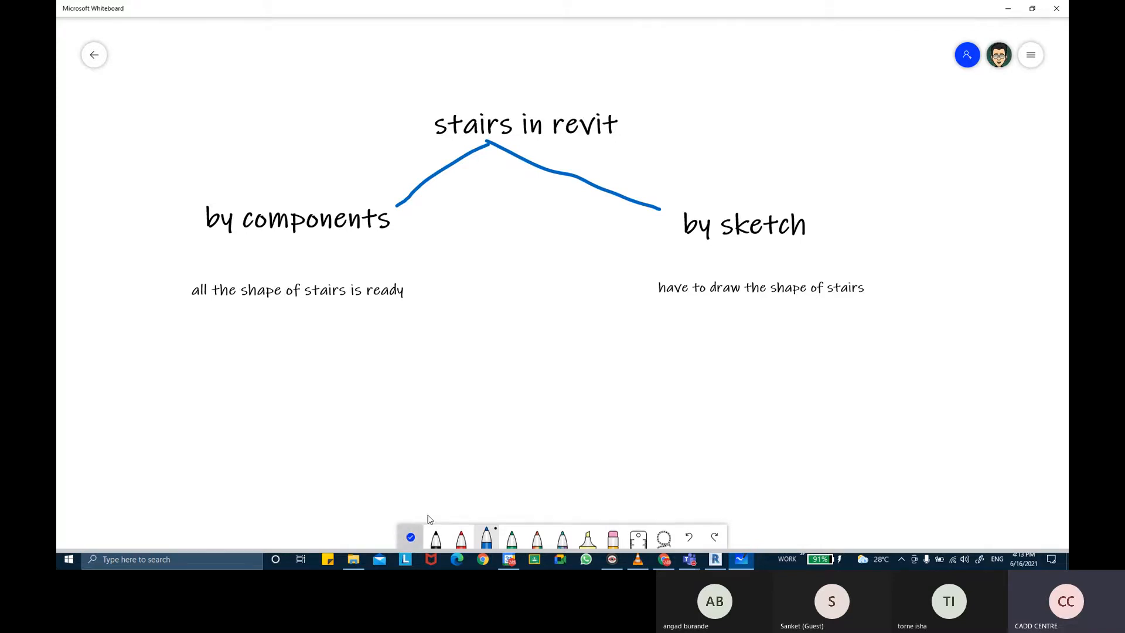
Step: Add a text block headed "types" in the empty area below the two notes, followed by a blank line
scroll(566, 361, down, 3)
click(512, 535)
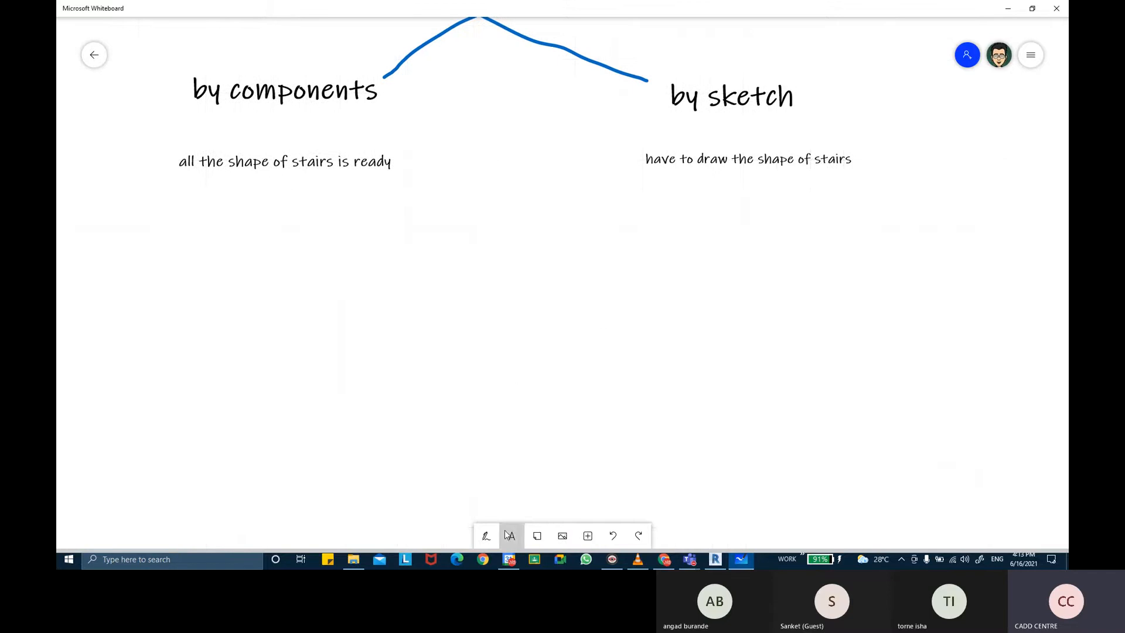
mouse_move(735, 196)
mouse_down()
mouse_move(585, 346)
mouse_move(483, 341)
mouse_up()
text(ty)
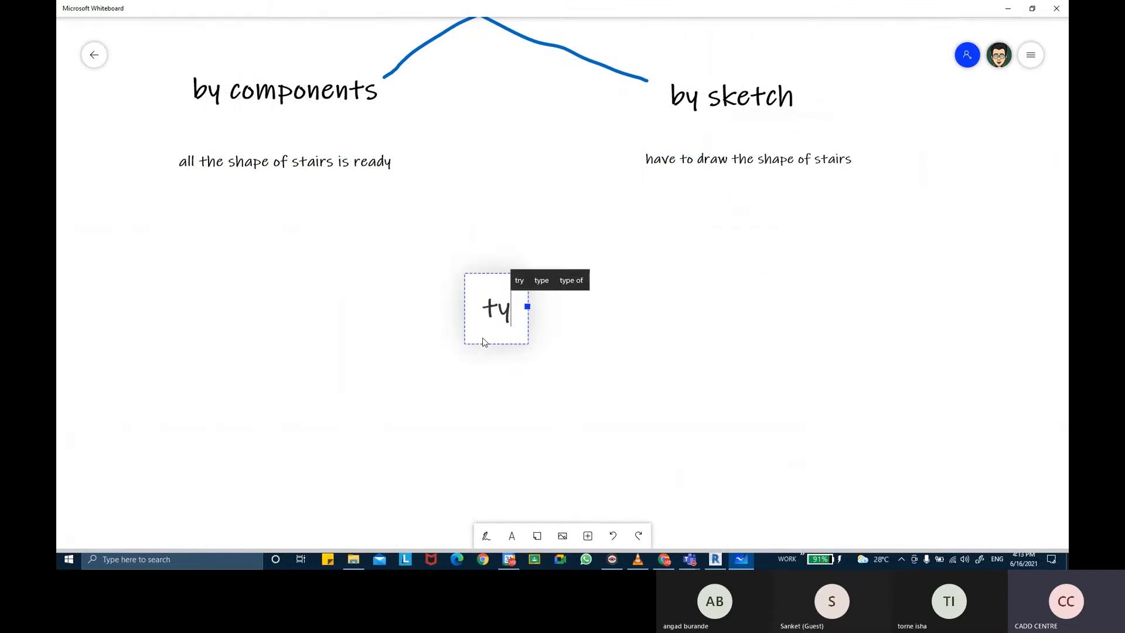
text(pes)
key(Return)
key(Return)
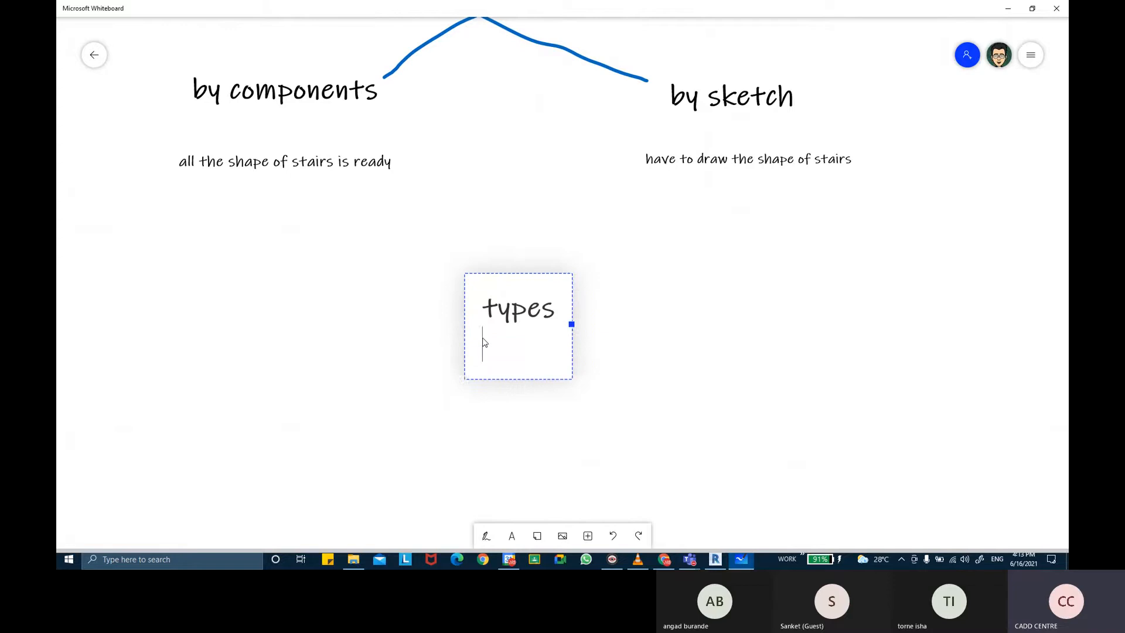
Step: Enter "1.assemble stairs" and "2.cast in place" as the first two lines of the types list
text(1.)
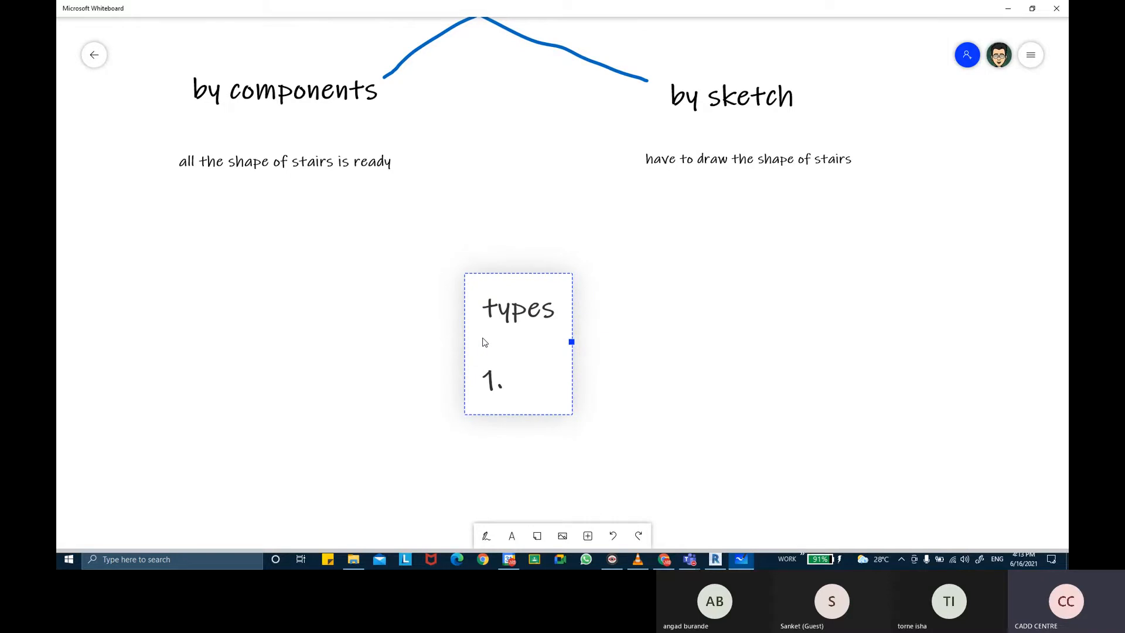
text(assem)
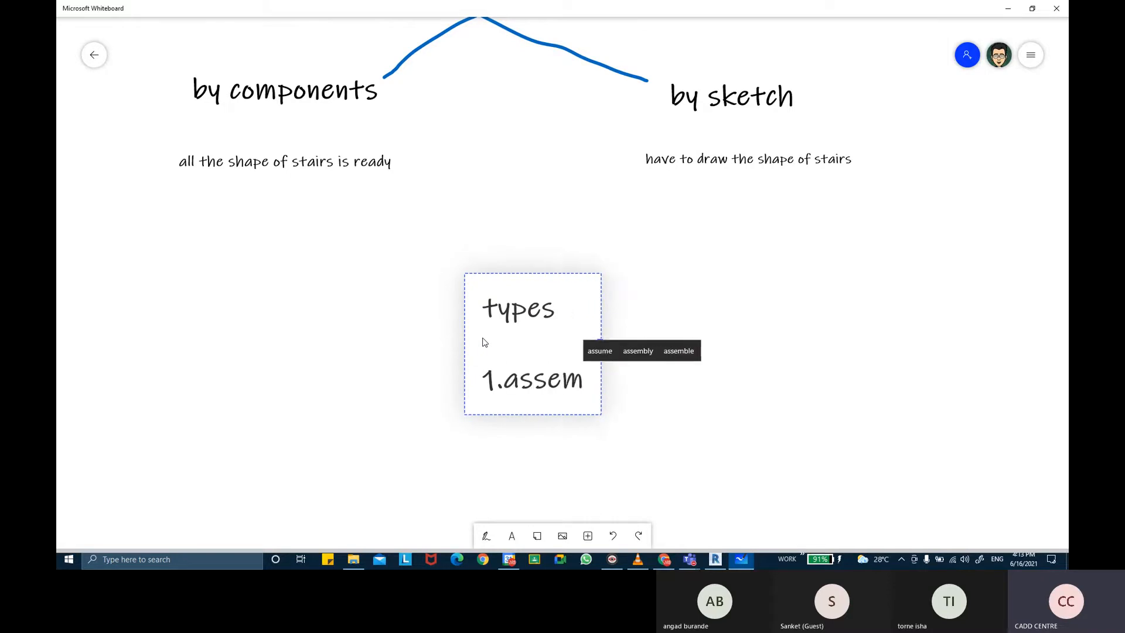
text(ble sta)
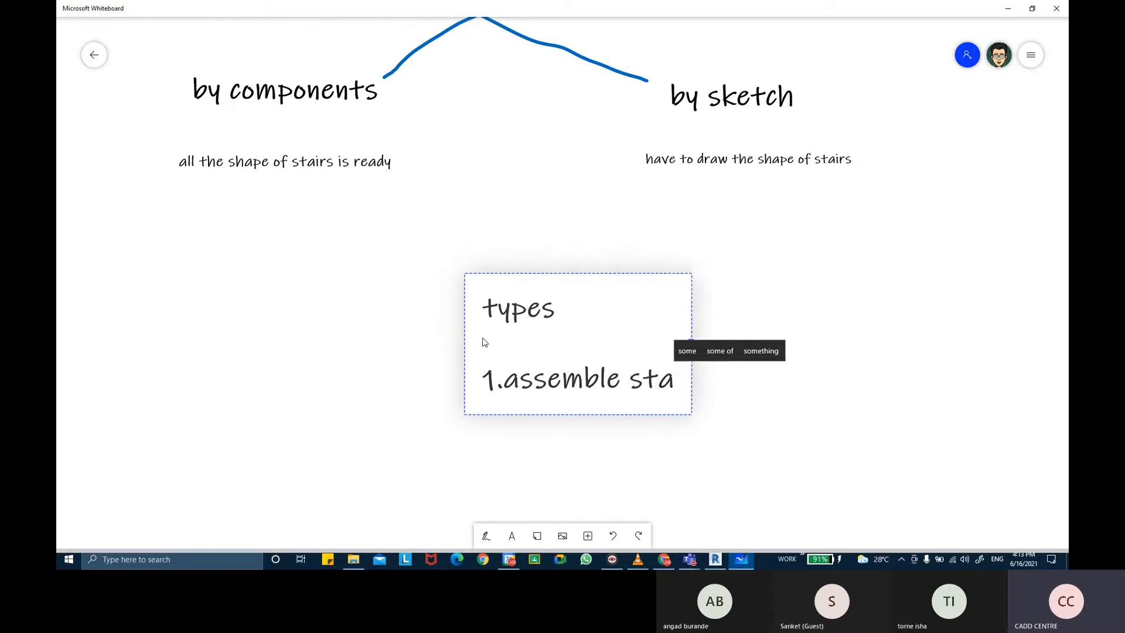
text(irs)
key(Return)
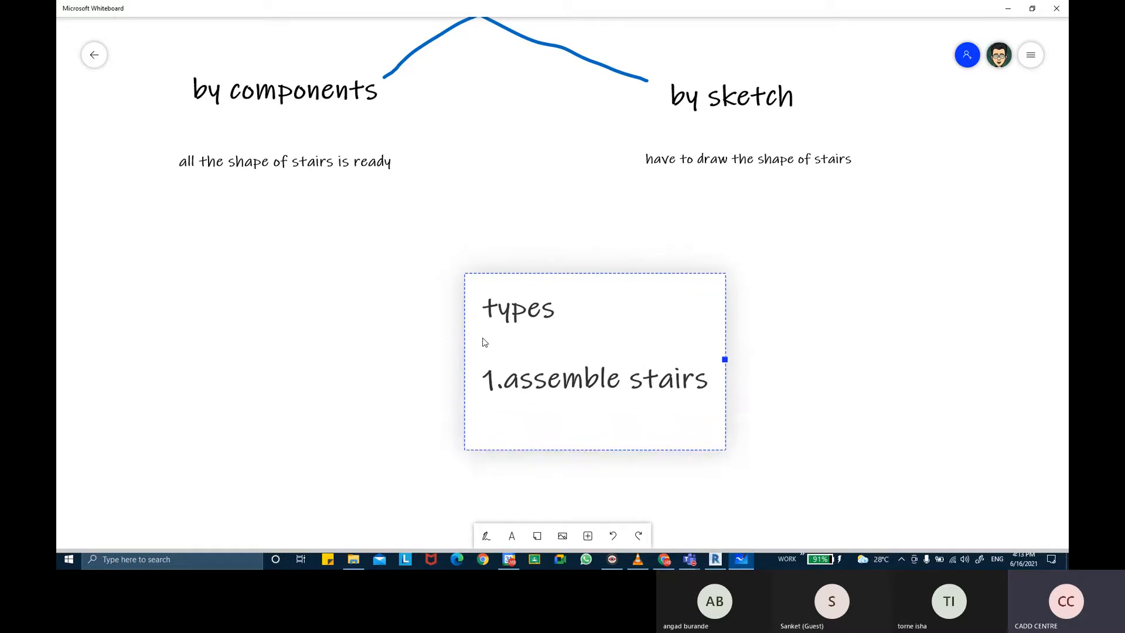
text(2.cast in place)
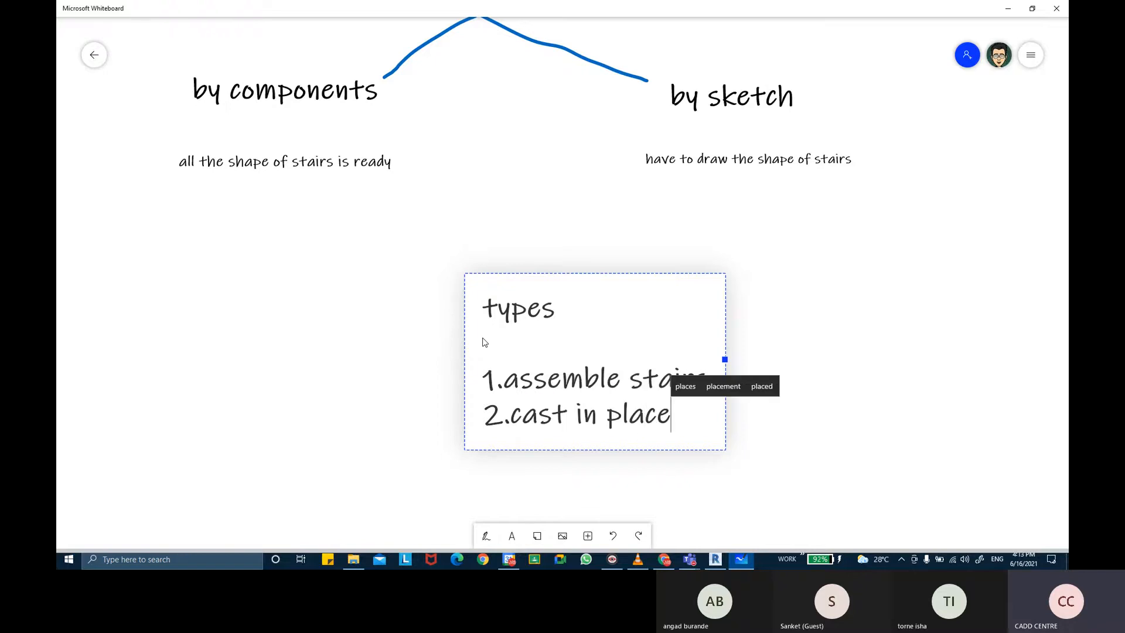
key(Return)
Step: Add "3.precast stairs" as the third line of the types list and finish editing the text
text(3.)
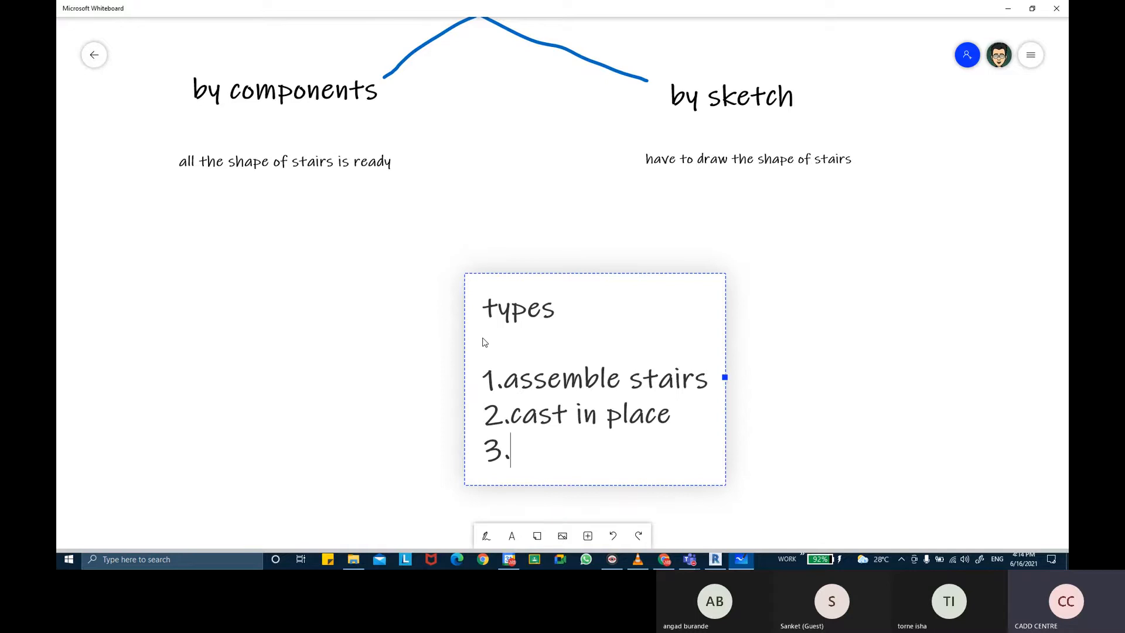
text(precast s)
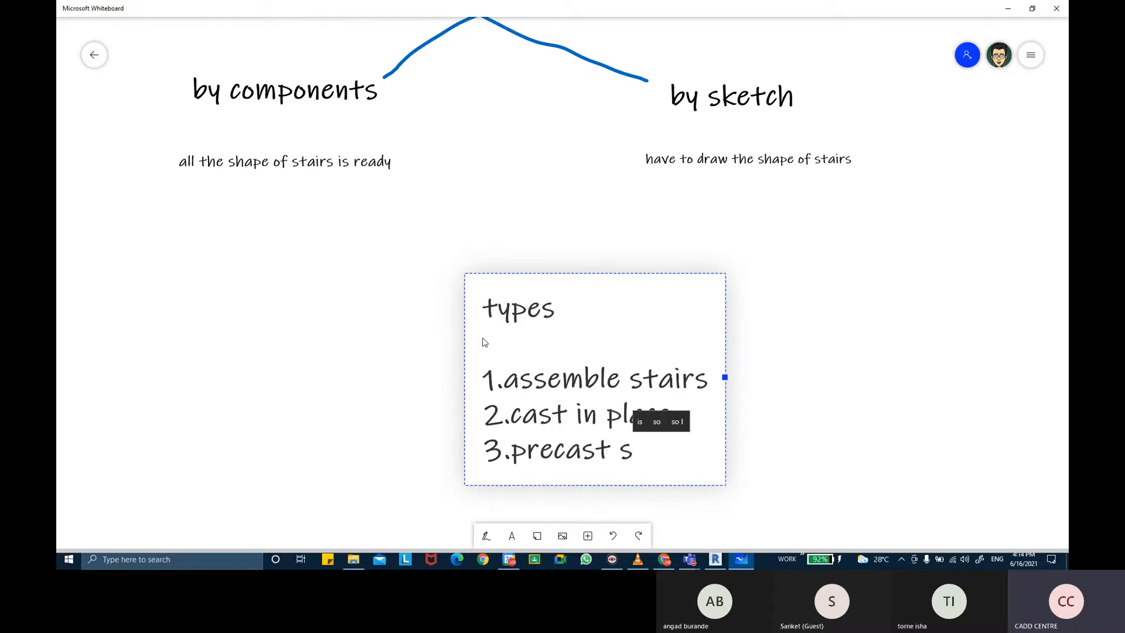
key(BackSpace)
text(sr)
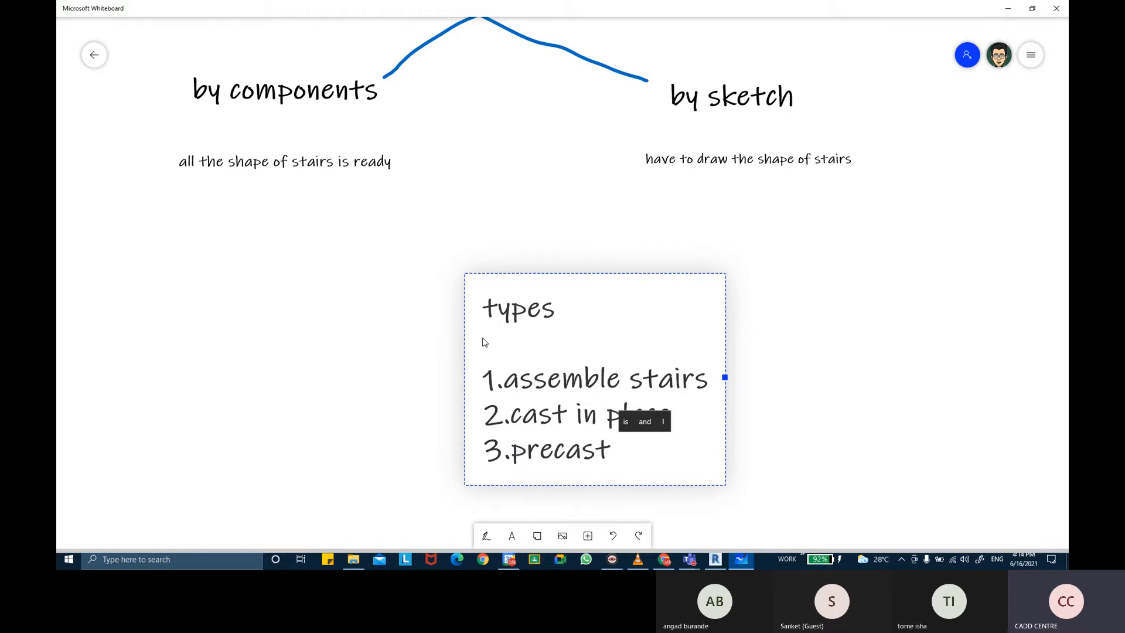
key(BackSpace)
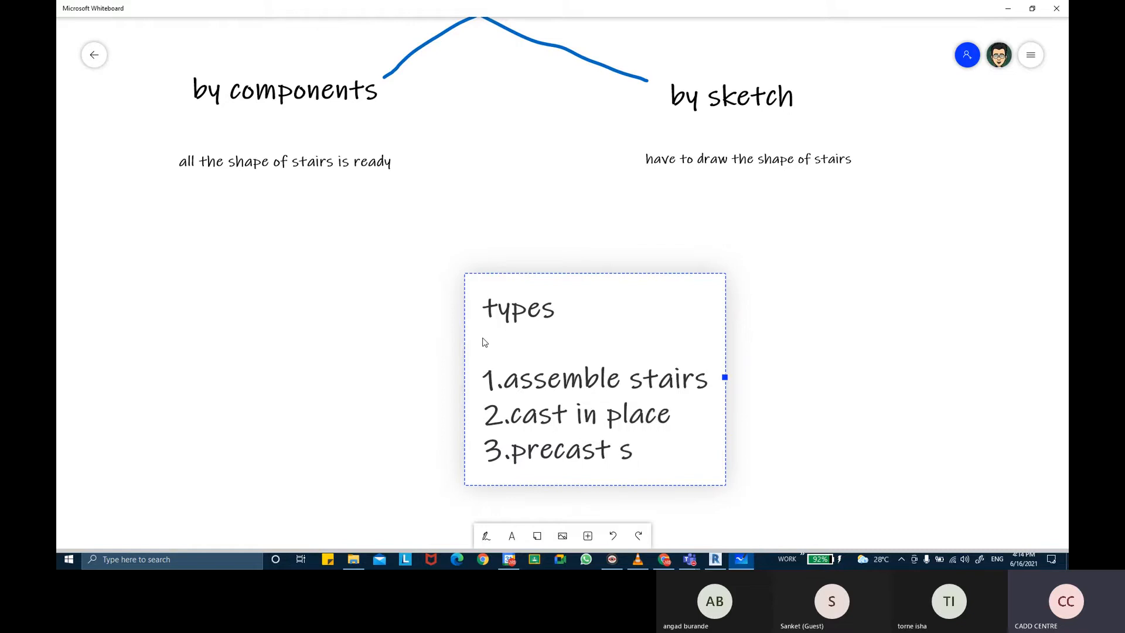
text(tairs)
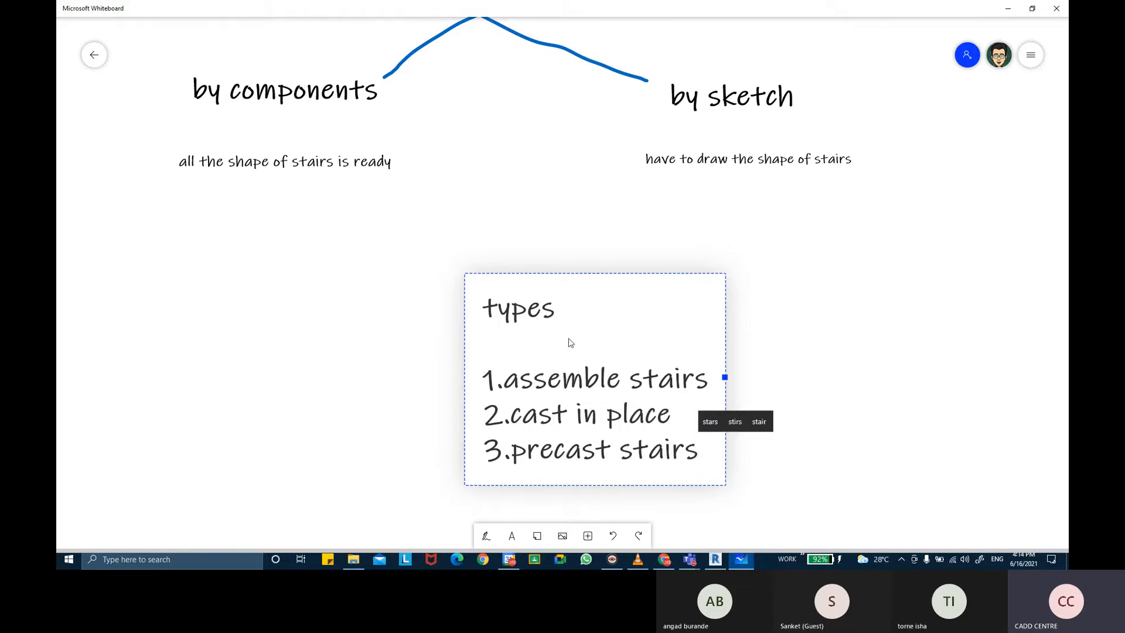
click(803, 282)
Step: Move the types list up and to the left so it sits centrally below the two stair methods
drag(781, 331, 705, 325)
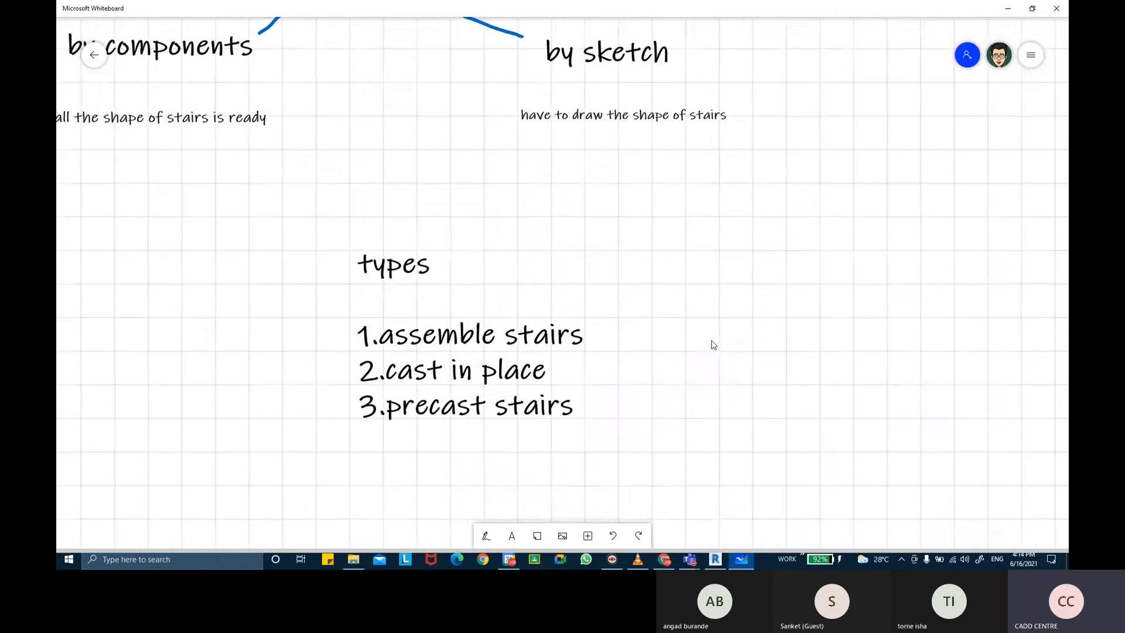
scroll(721, 345, down, 2)
drag(755, 204, 761, 296)
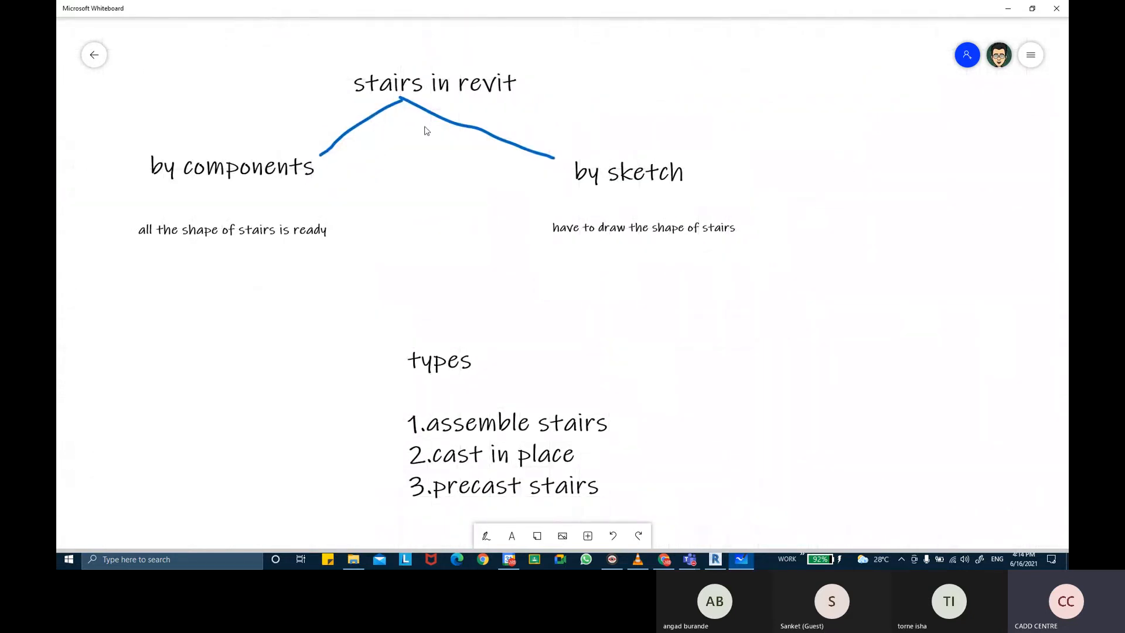
click(215, 179)
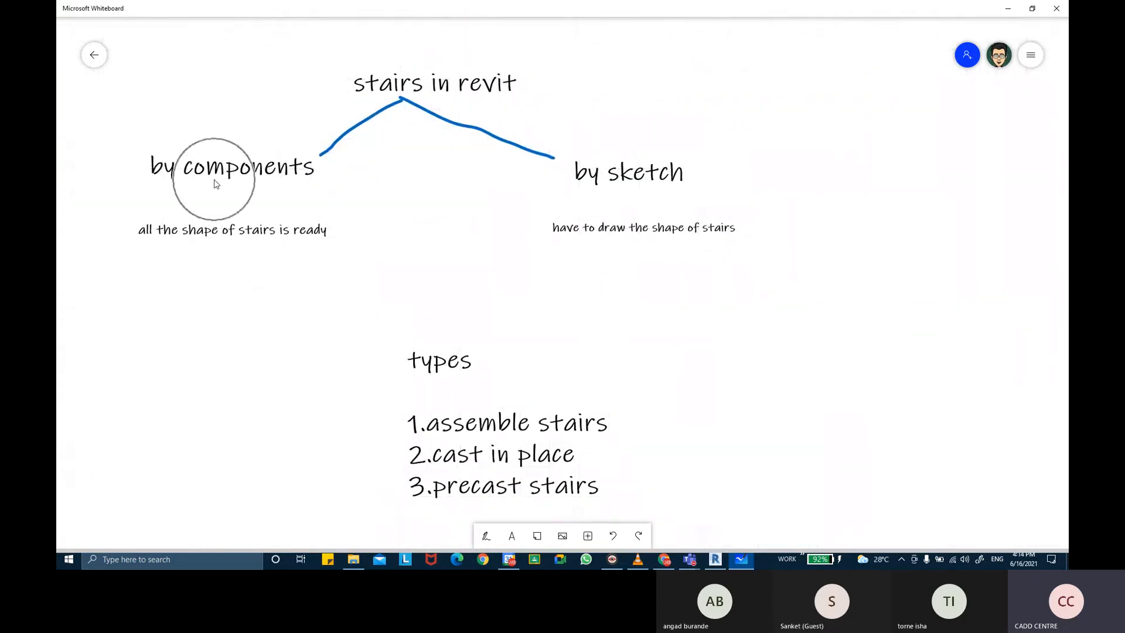
click(598, 180)
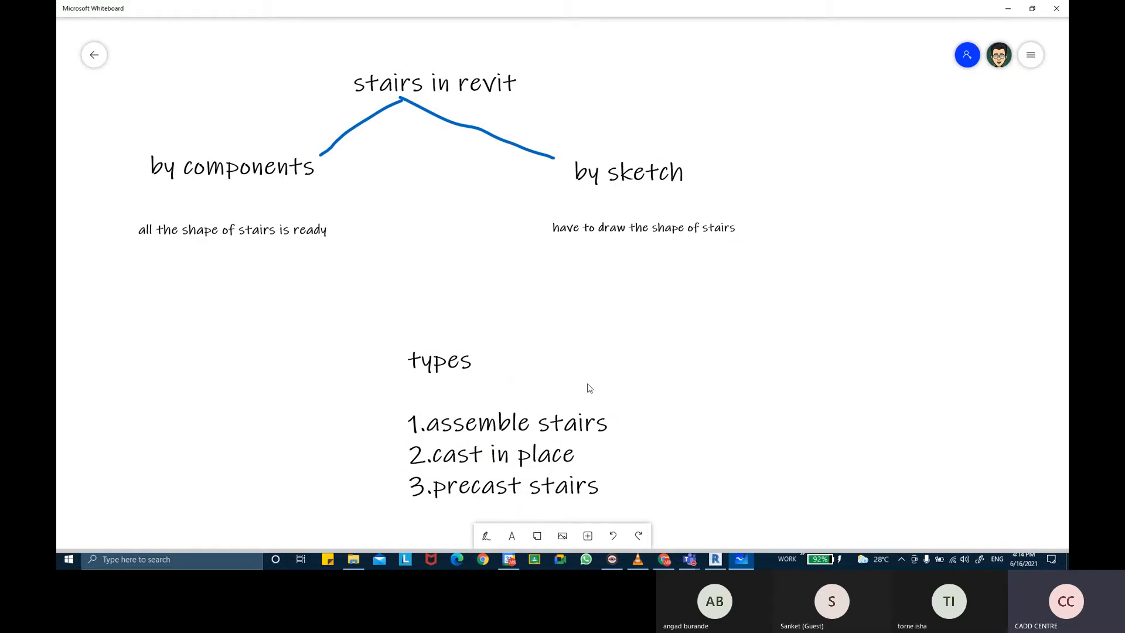
drag(501, 387, 427, 332)
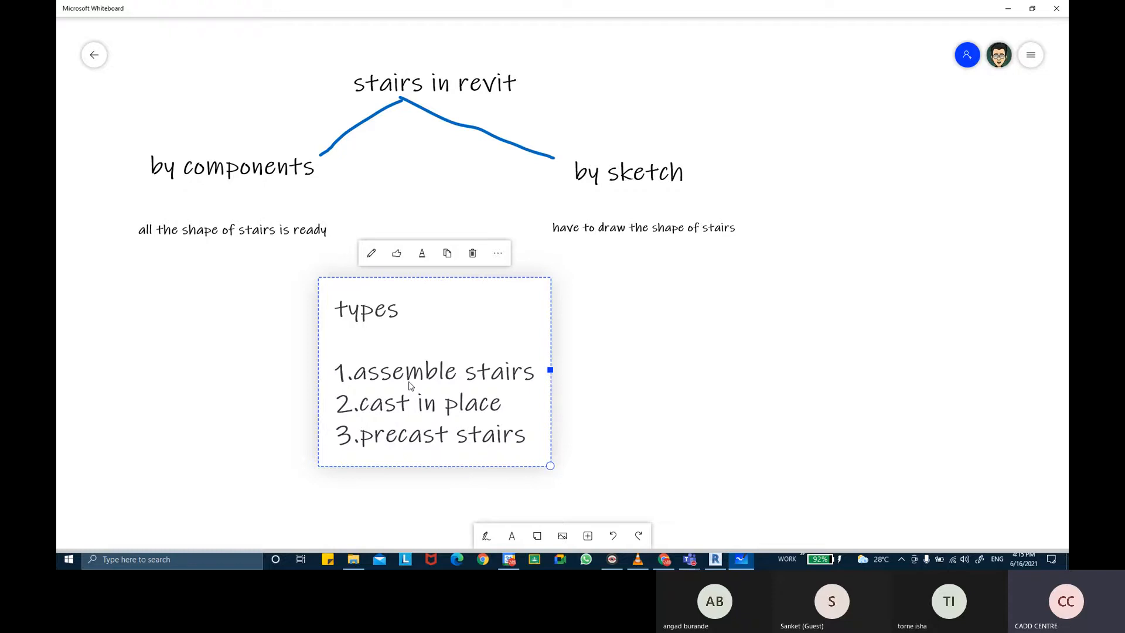
click(674, 323)
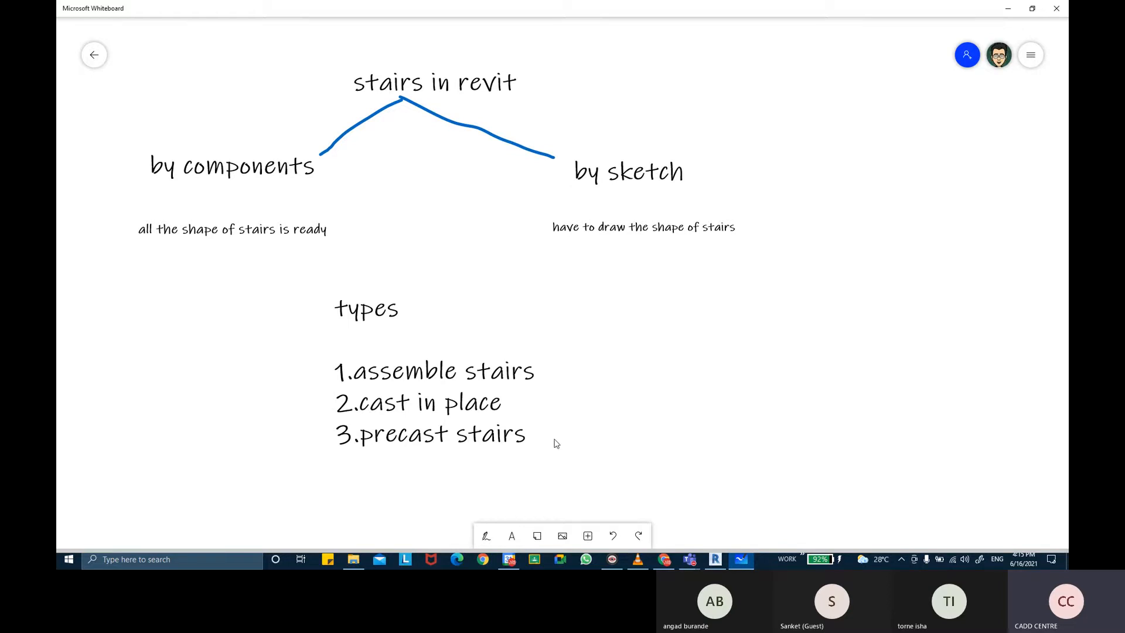
Step: Switch to Revit and create a new project from the Metric-Architectural Template
click(723, 556)
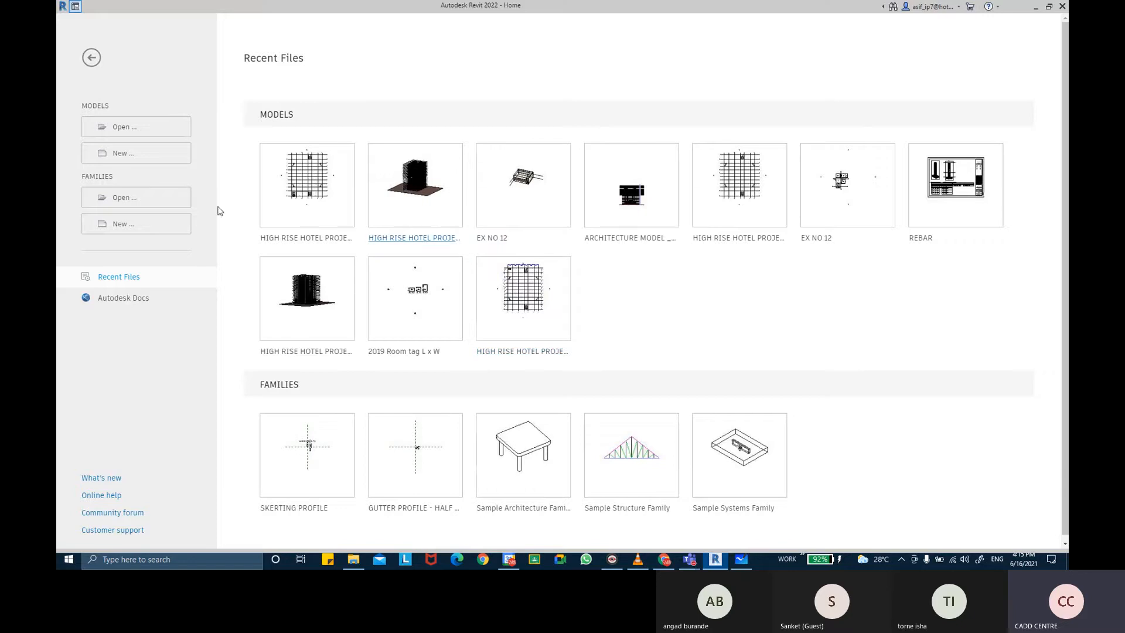
click(131, 157)
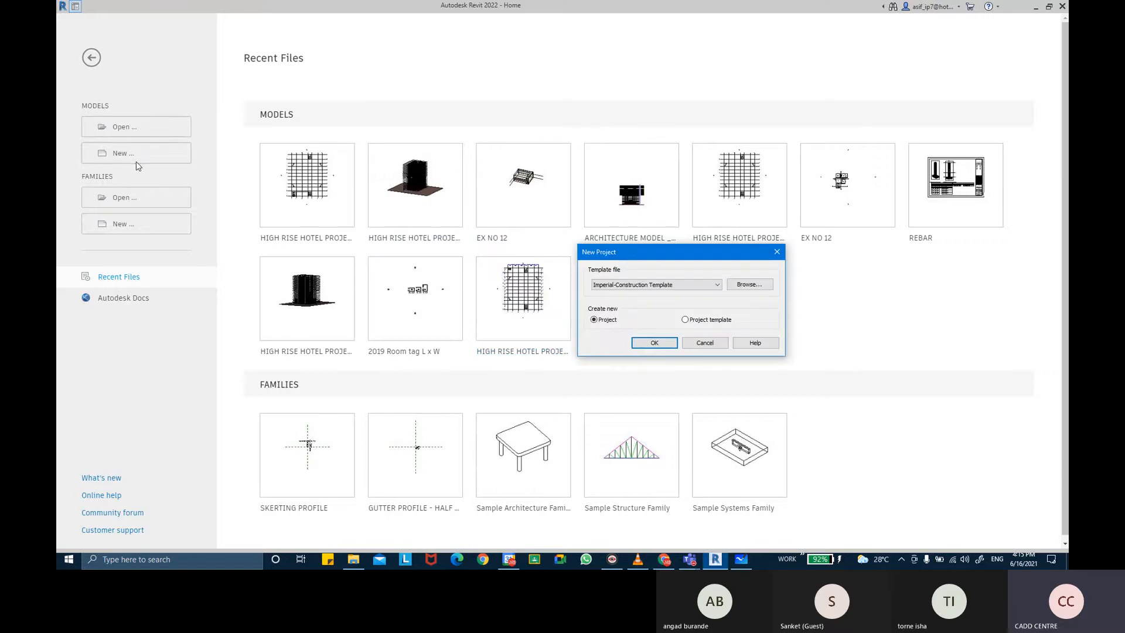
click(672, 285)
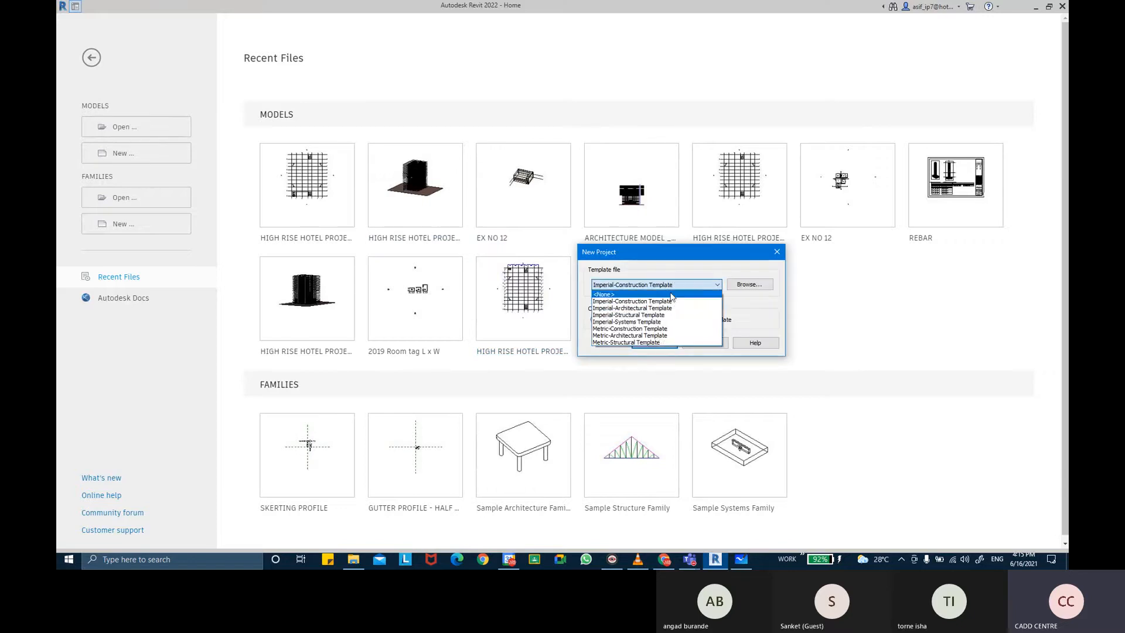
click(650, 336)
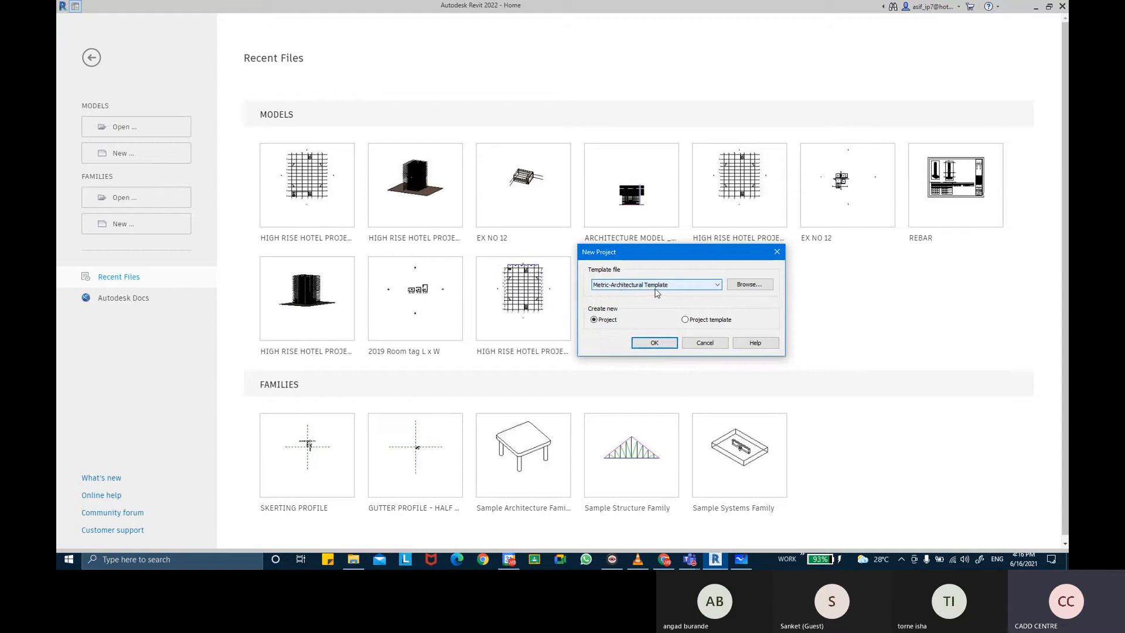
click(652, 342)
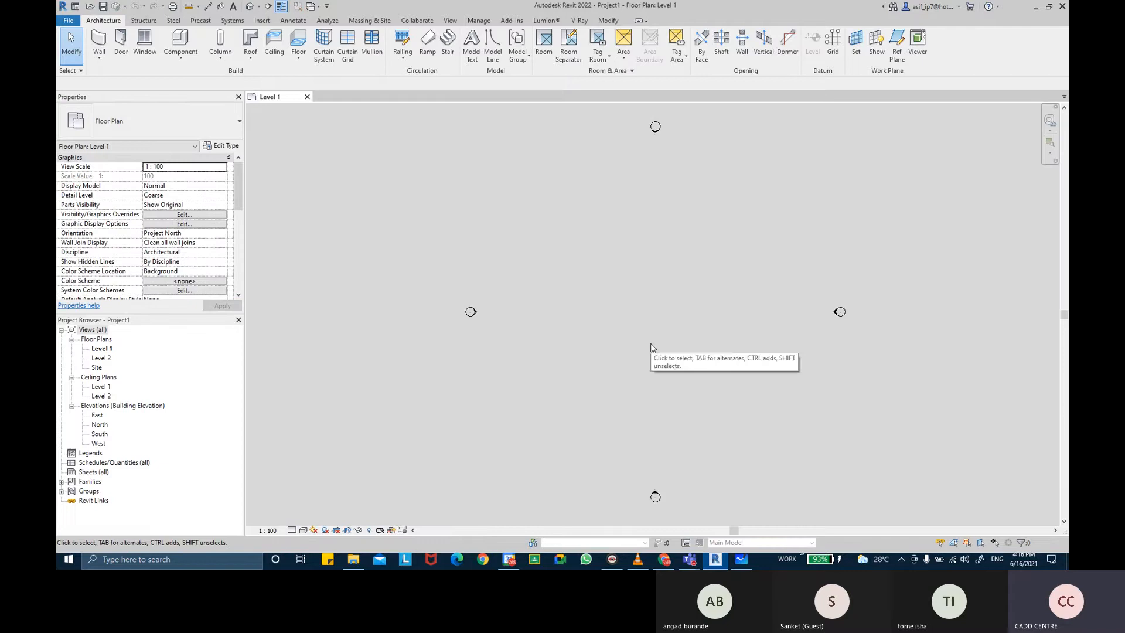
Step: Open the North building elevation and frame Level 1 and Level 2 with free space above them
double_click(99, 425)
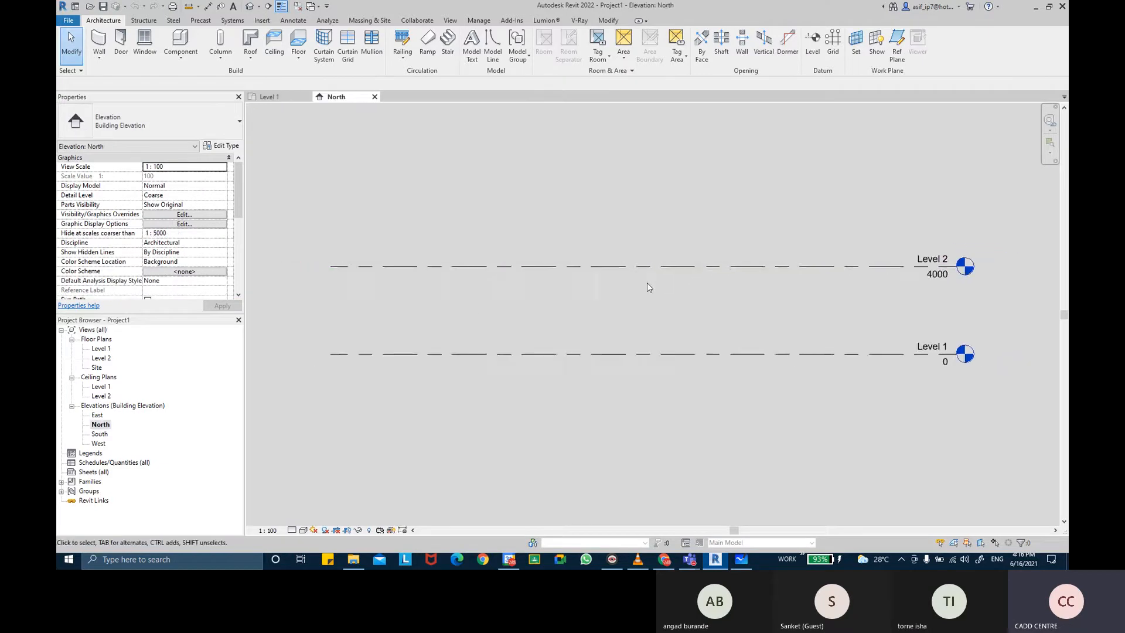
scroll(647, 287, down, 3)
scroll(652, 241, up, 4)
scroll(733, 238, down, 3)
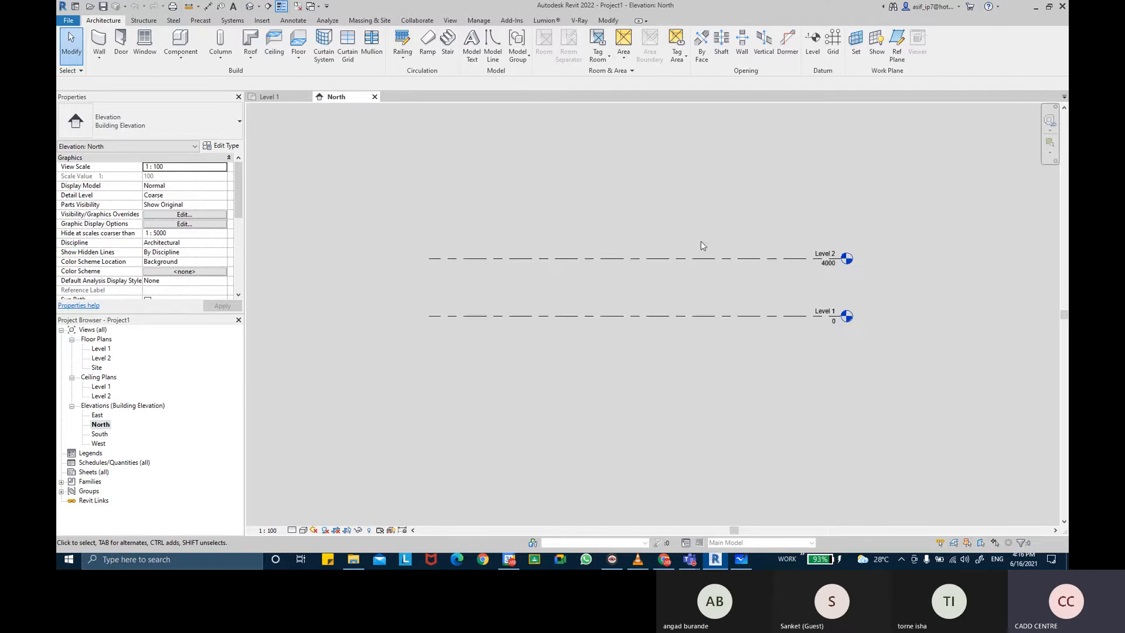
scroll(733, 234, up, 2)
scroll(804, 234, down, 2)
middle_drag(806, 238, 735, 283)
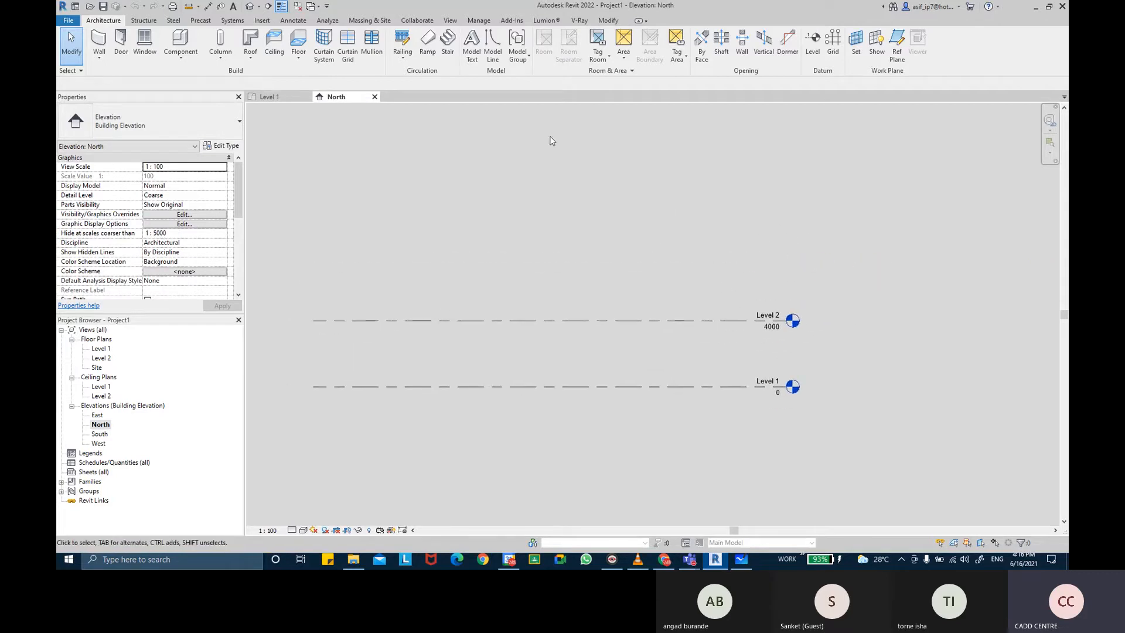
Step: Add Levels 3, 4, 5 and 6 above Level 2, each offset 3500 mm from the level below it
scroll(662, 208, down, 1)
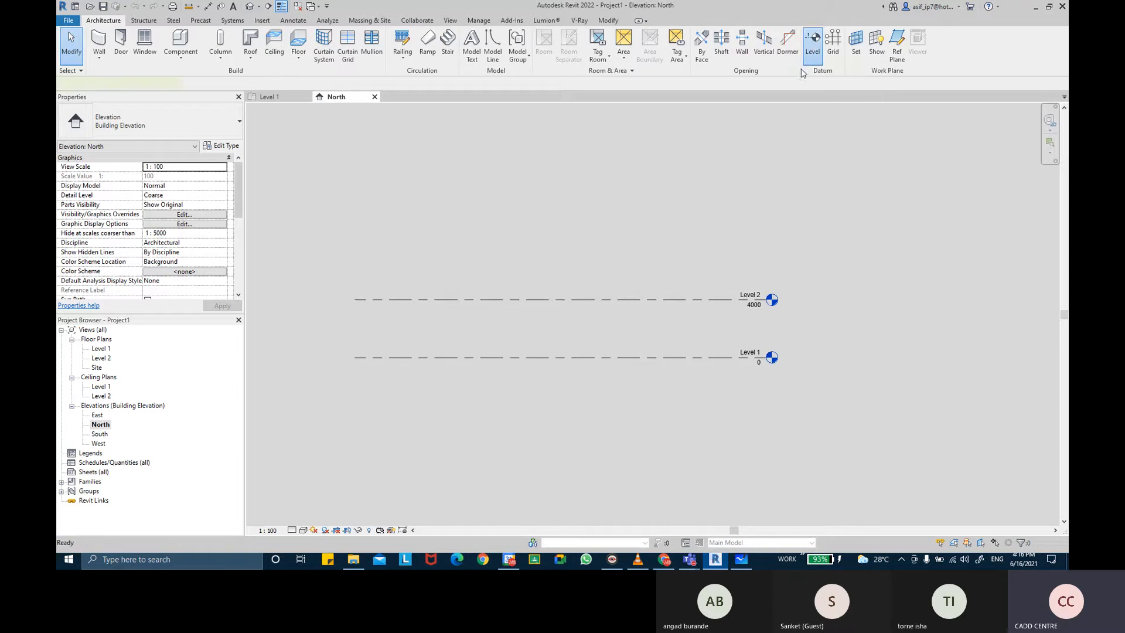
click(812, 54)
click(489, 36)
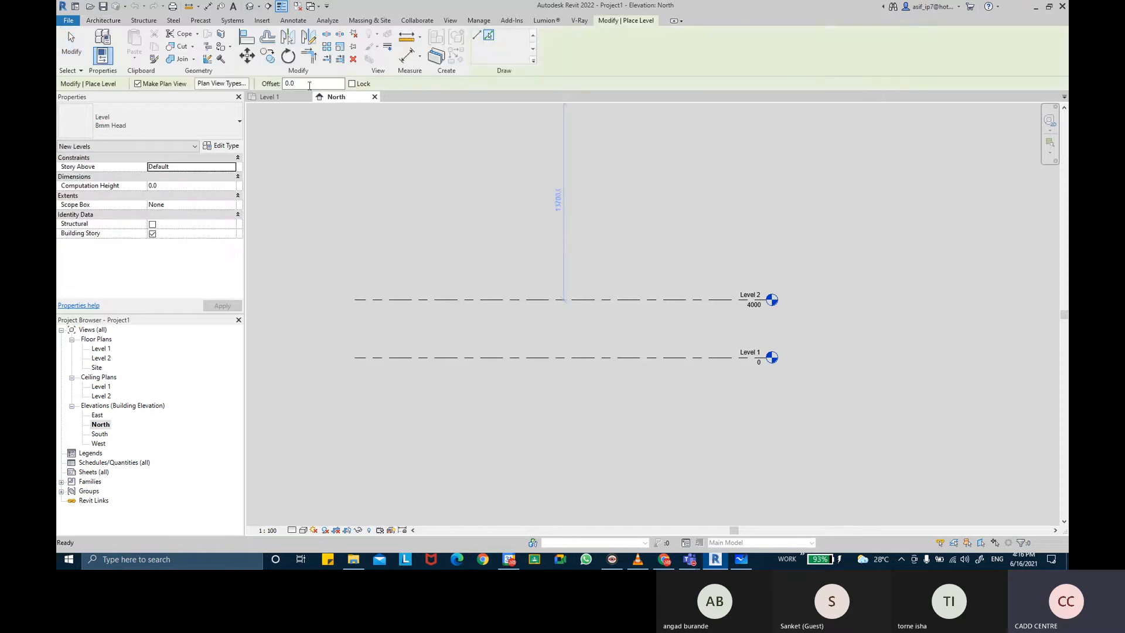
text(3500.0)
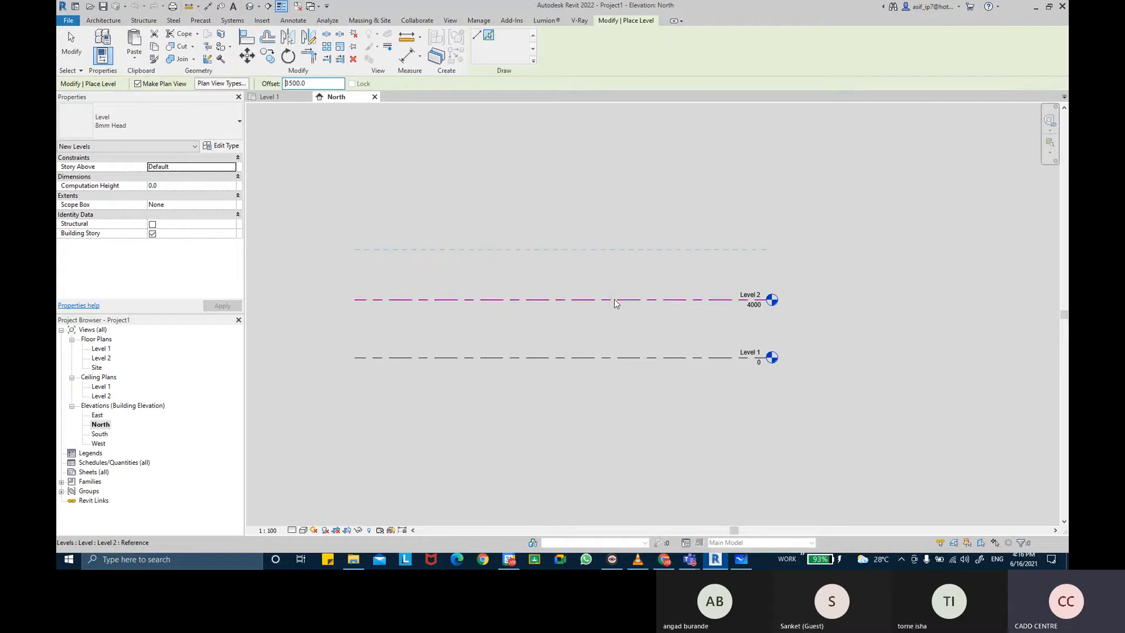
click(622, 275)
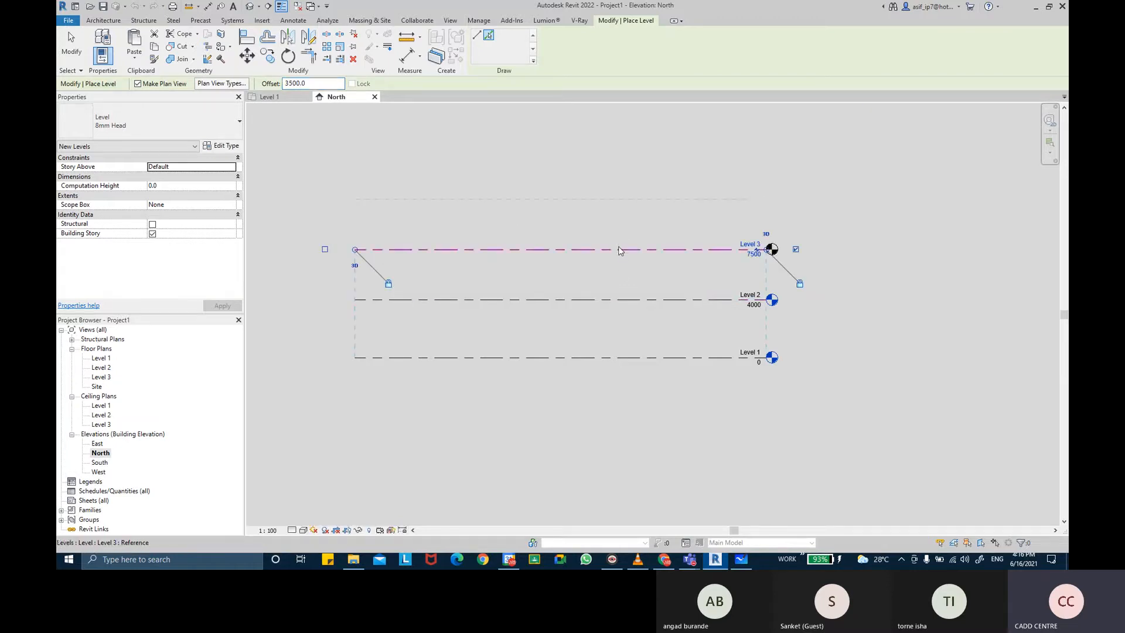
click(620, 251)
click(624, 199)
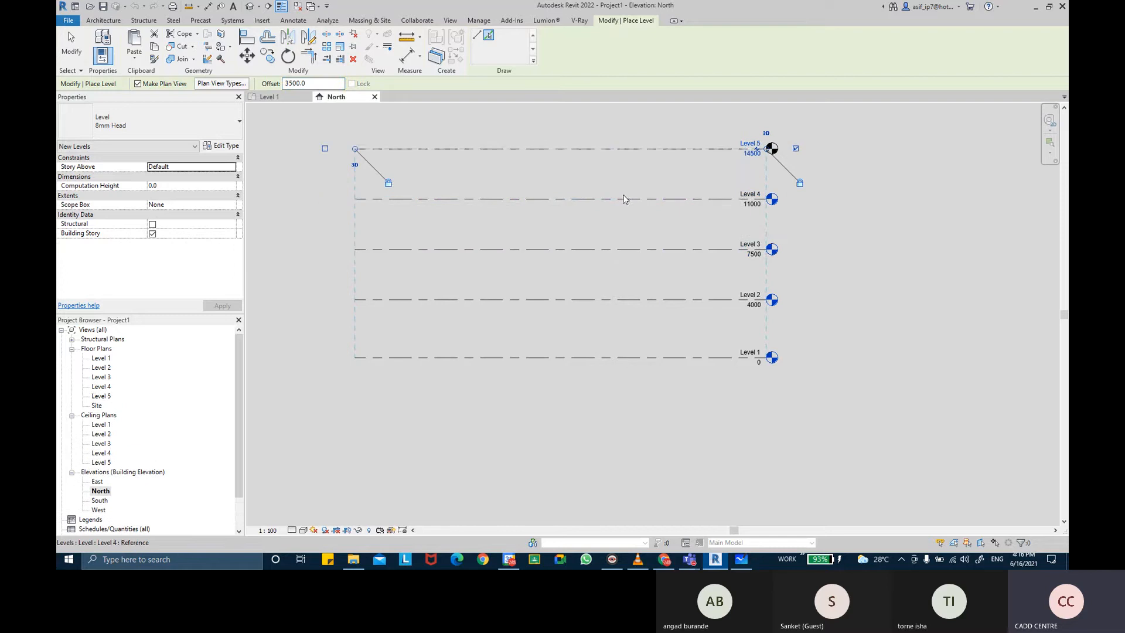
scroll(618, 228, down, 2)
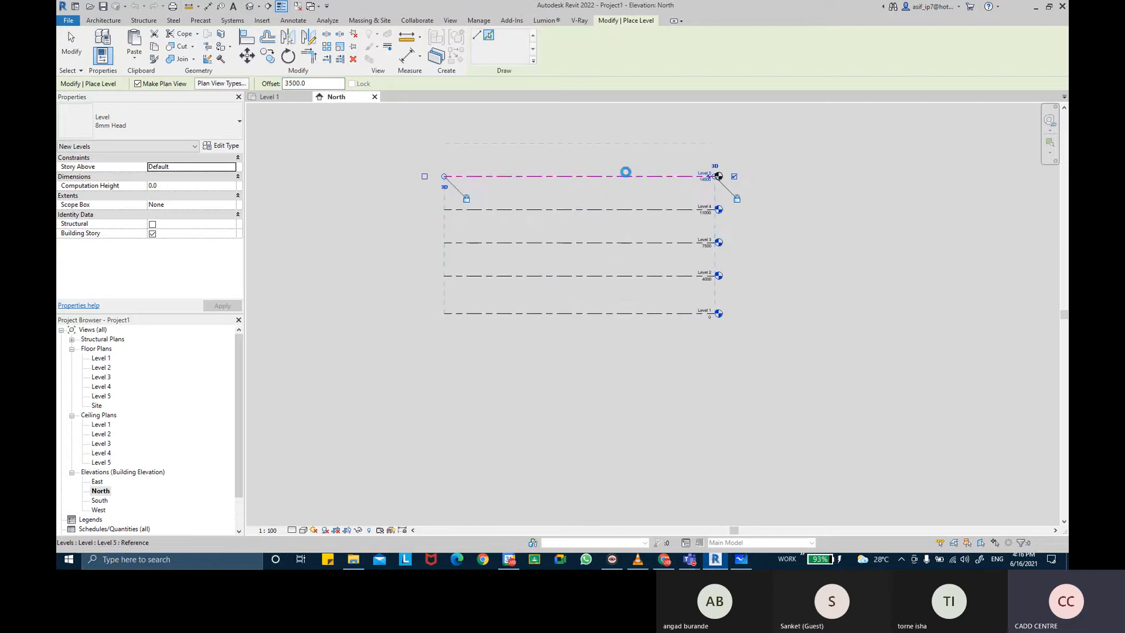
click(622, 175)
scroll(637, 136, up, 2)
scroll(785, 152, down, 3)
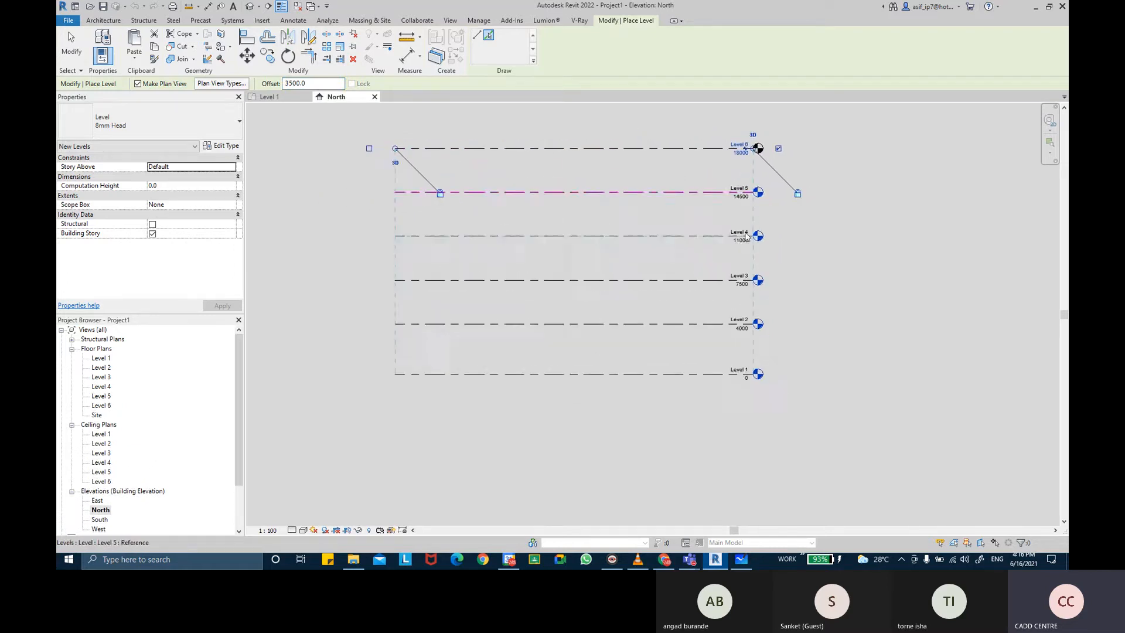
scroll(803, 152, up, 1)
scroll(757, 154, up, 2)
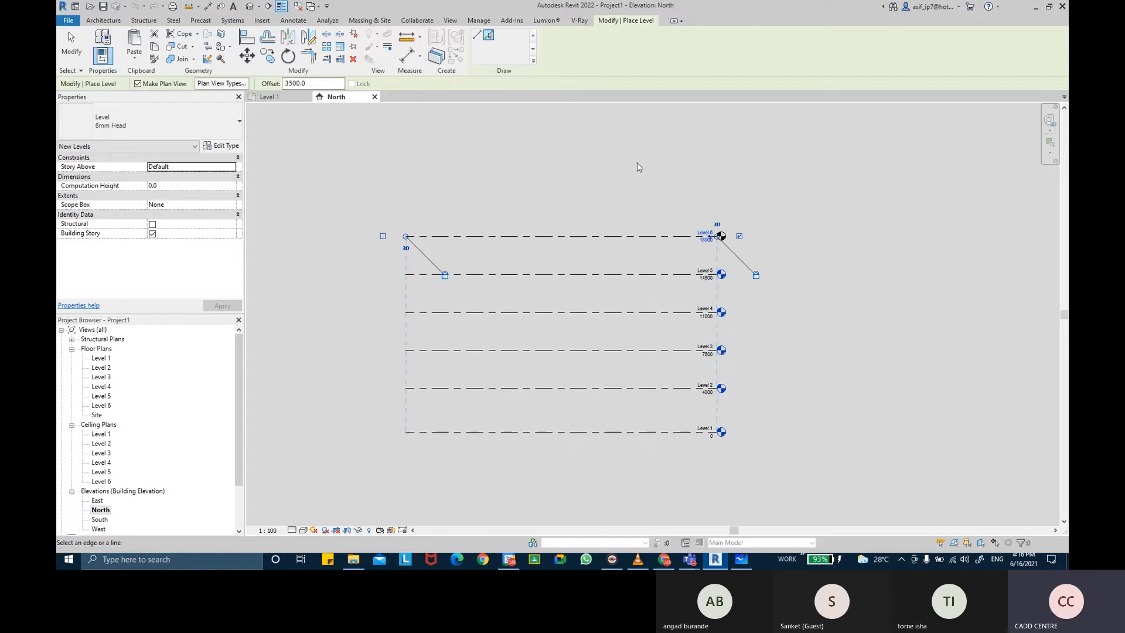
click(71, 42)
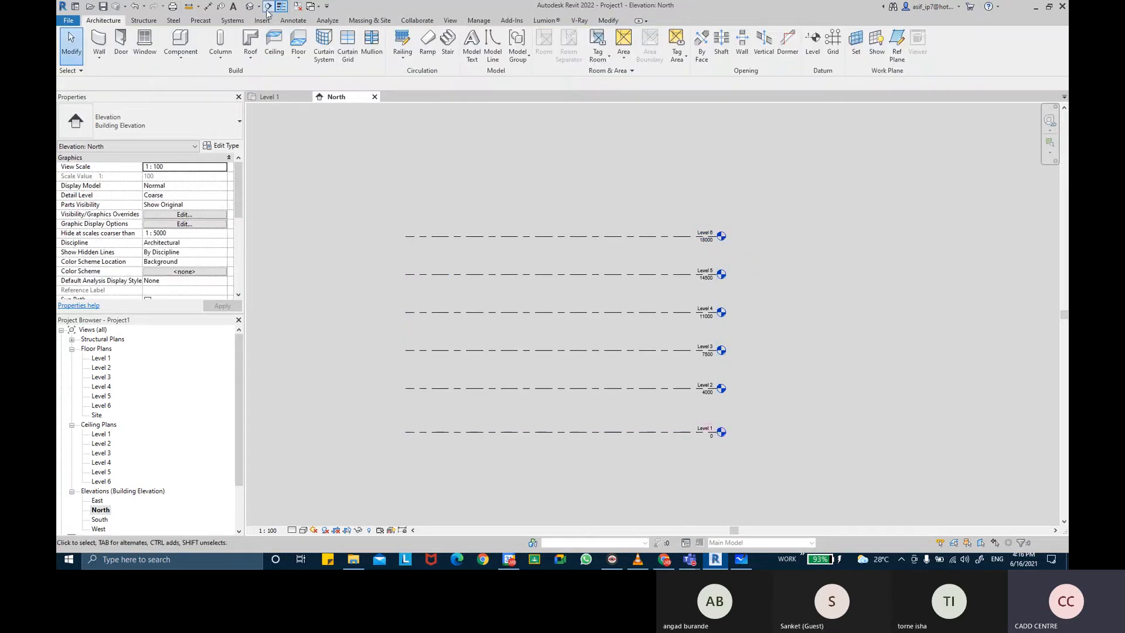
Step: Place a continuous aligned dimension string through all levels from Level 1 to Level 6, near the level heads
key(d)
key(i)
key(z)
key(f)
click(682, 458)
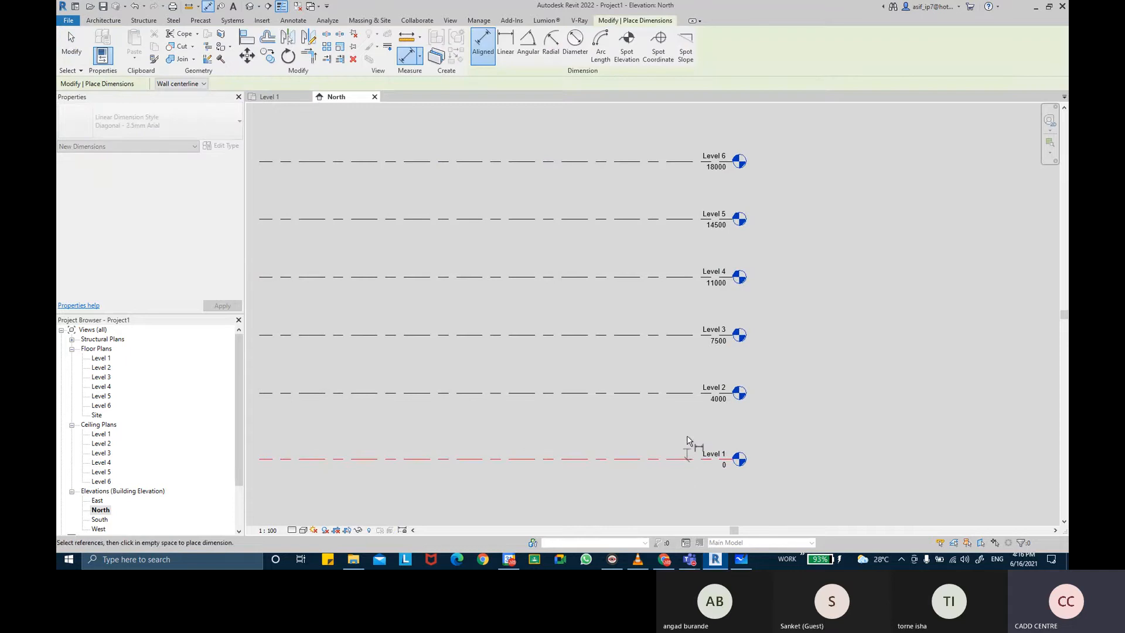
click(683, 393)
click(679, 335)
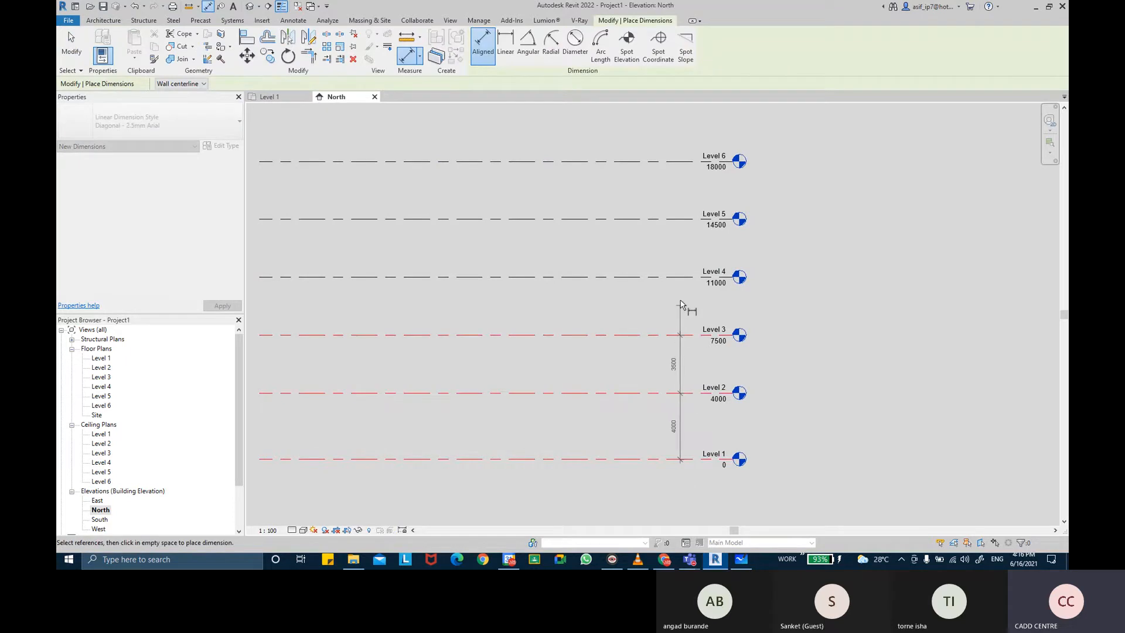
click(679, 276)
click(679, 218)
click(680, 161)
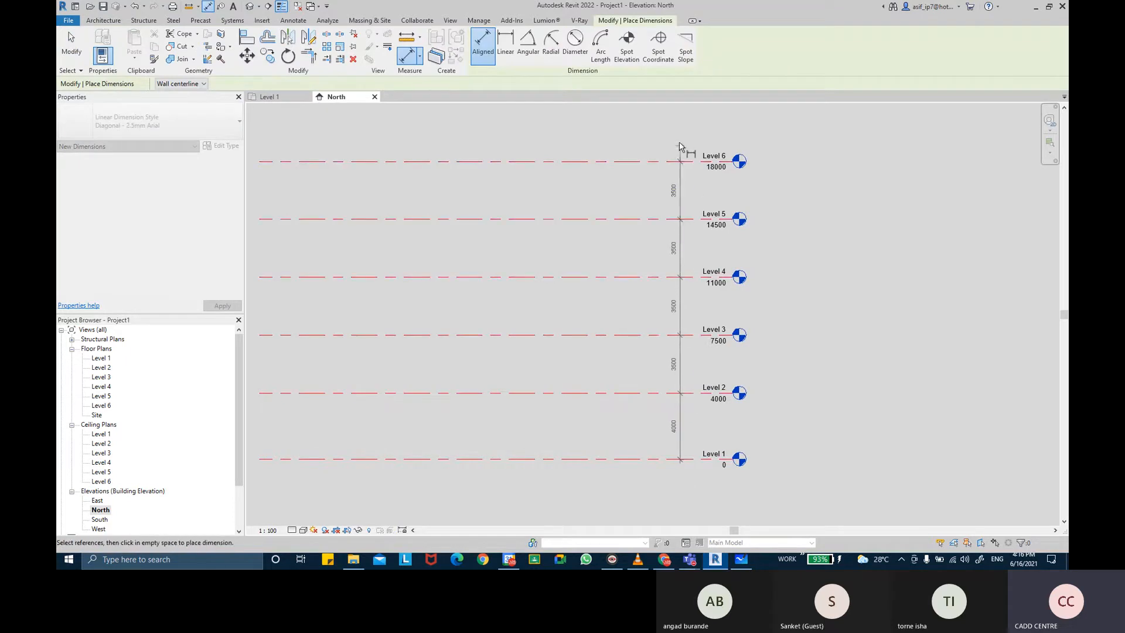
click(681, 144)
click(71, 44)
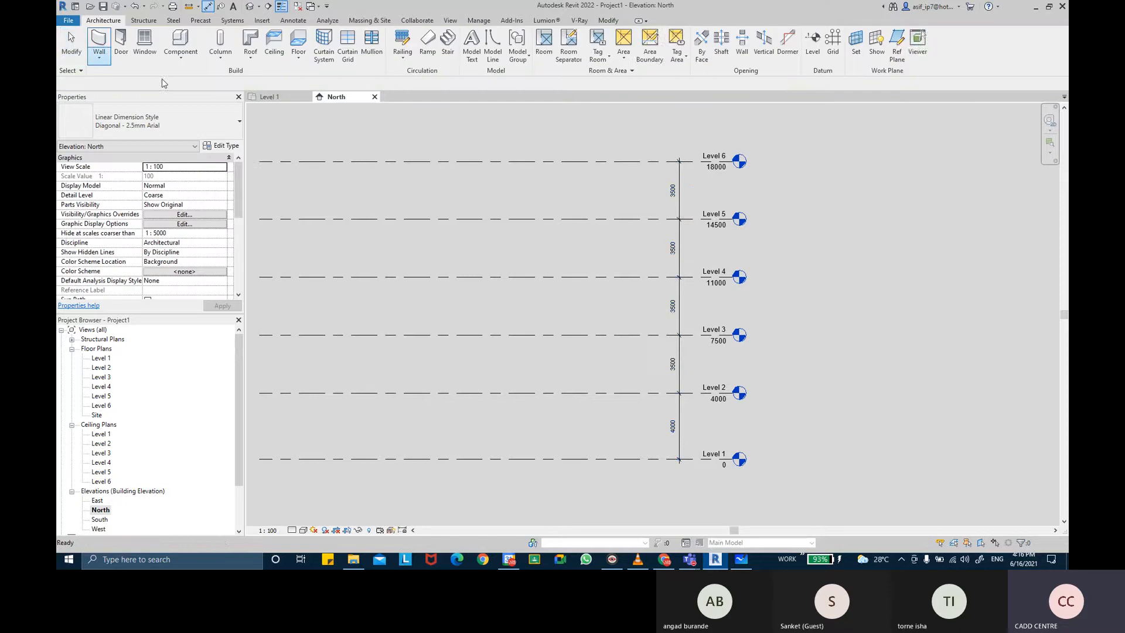
Step: Open the Level 1 floor plan and start creating a stair by component
scroll(735, 432, up, 2)
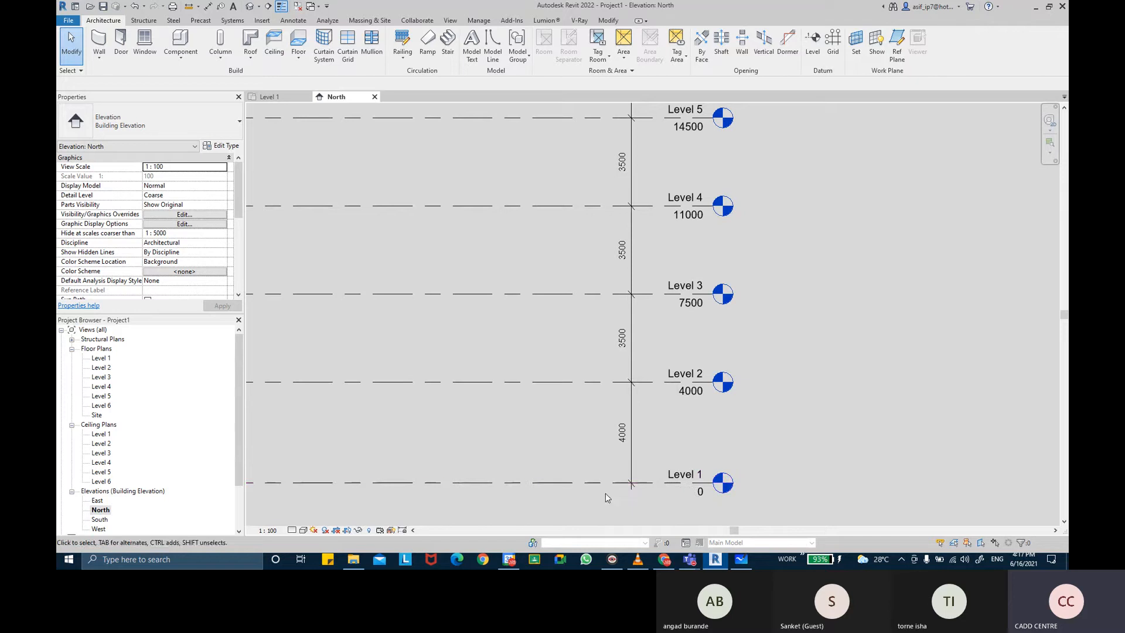
double_click(100, 359)
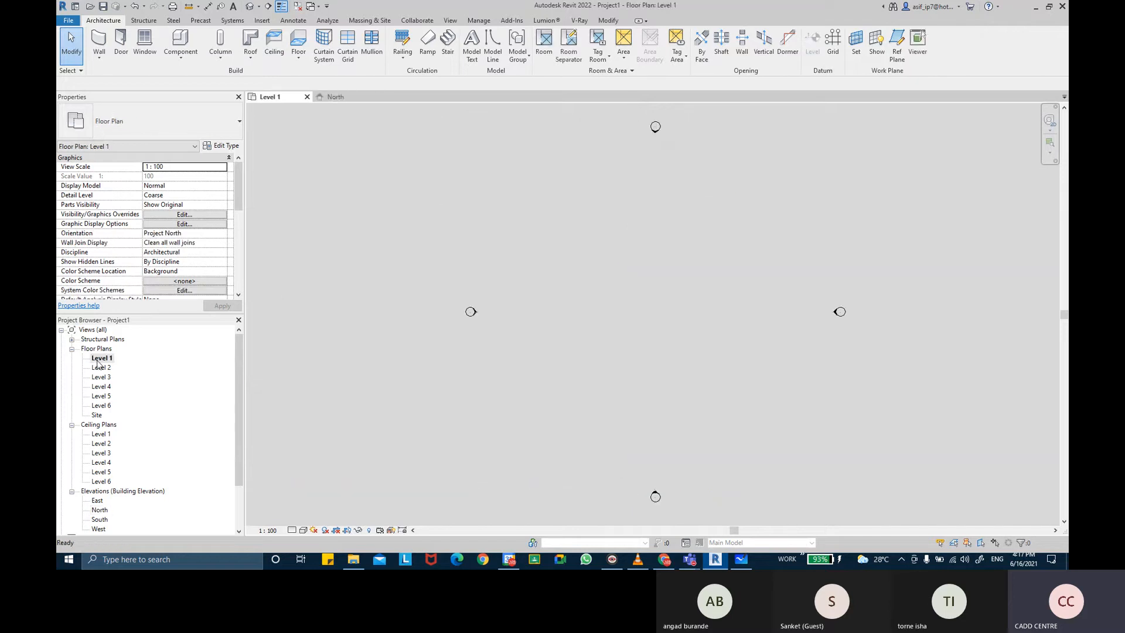
key(ctrl)
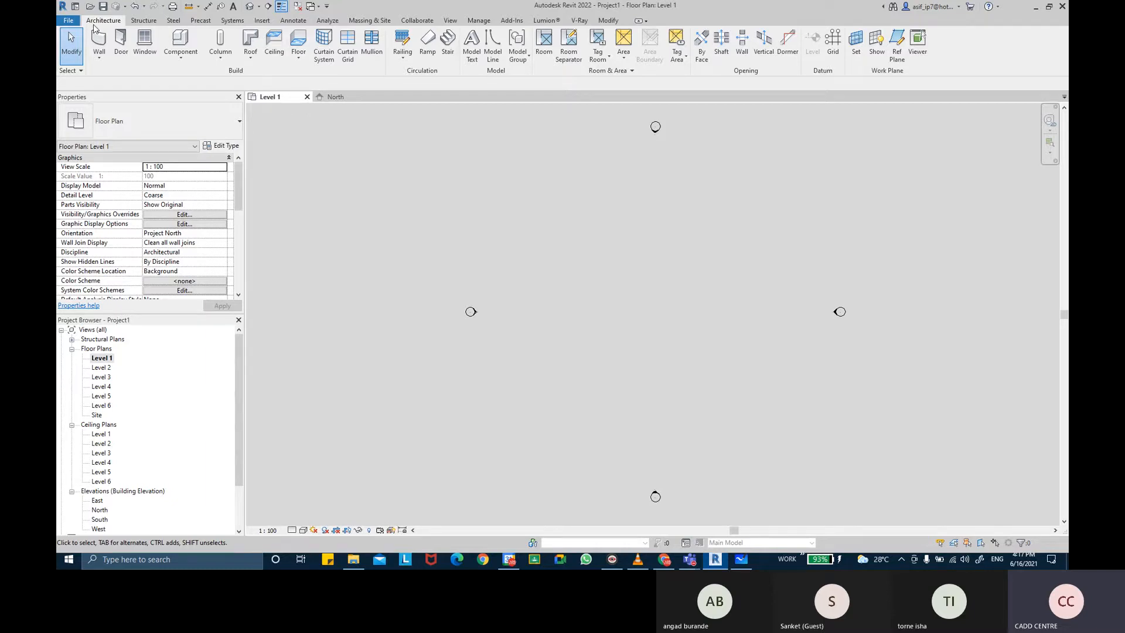
click(446, 59)
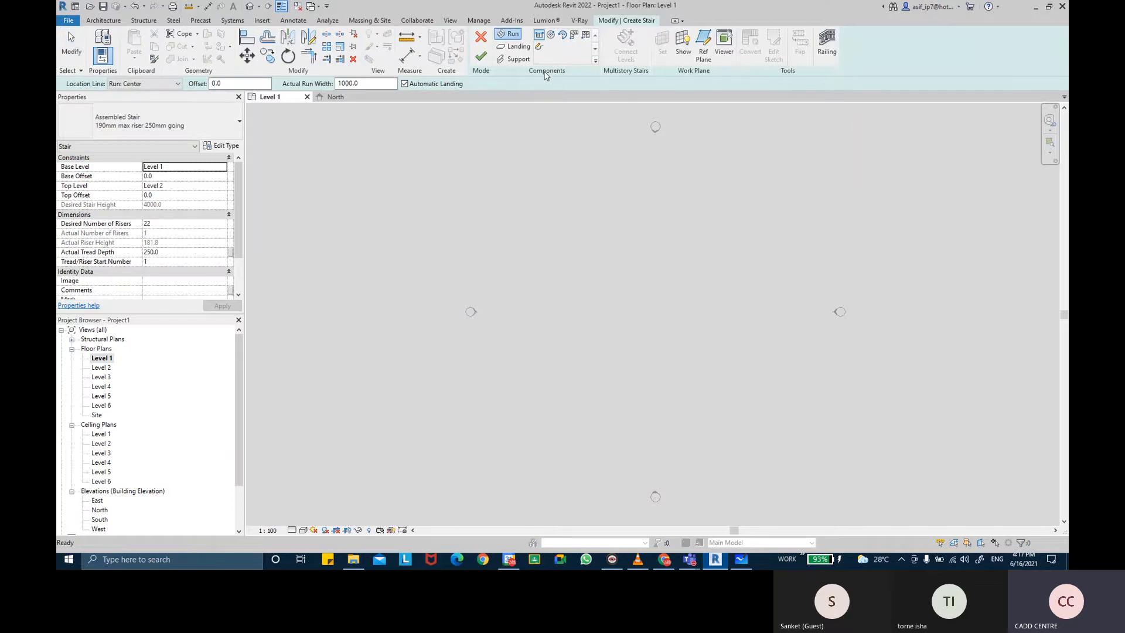
Step: Magnify the screen and examine the stair's Run, Landing and Support components and their options
key(ctrl)
key(ctrl)
key(super+plus)
key(super+plus)
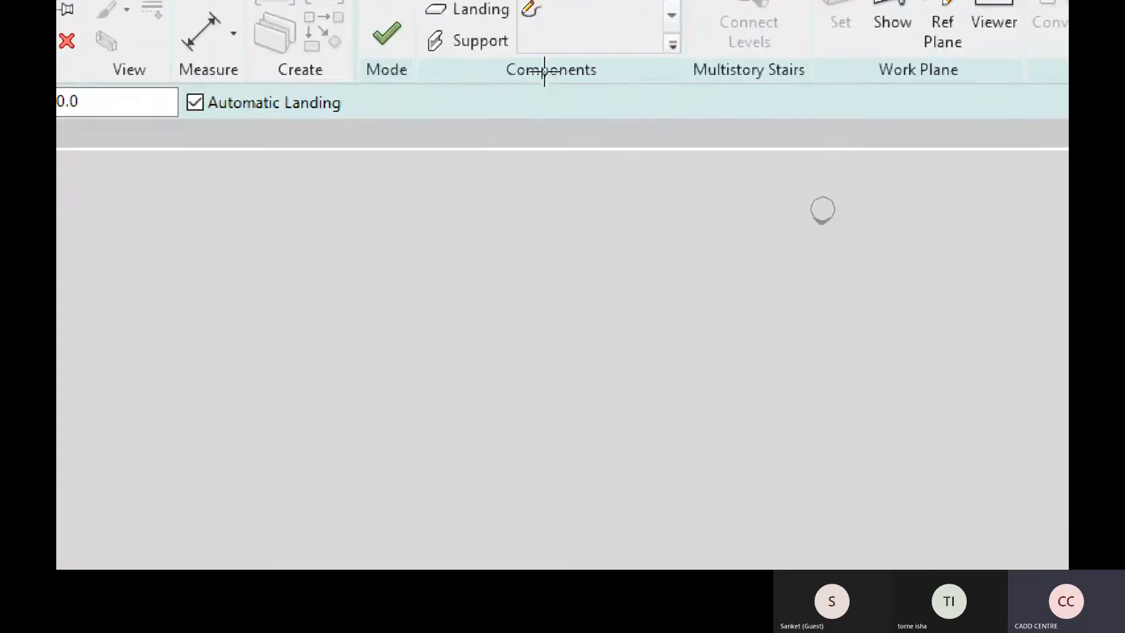
key(ctrl)
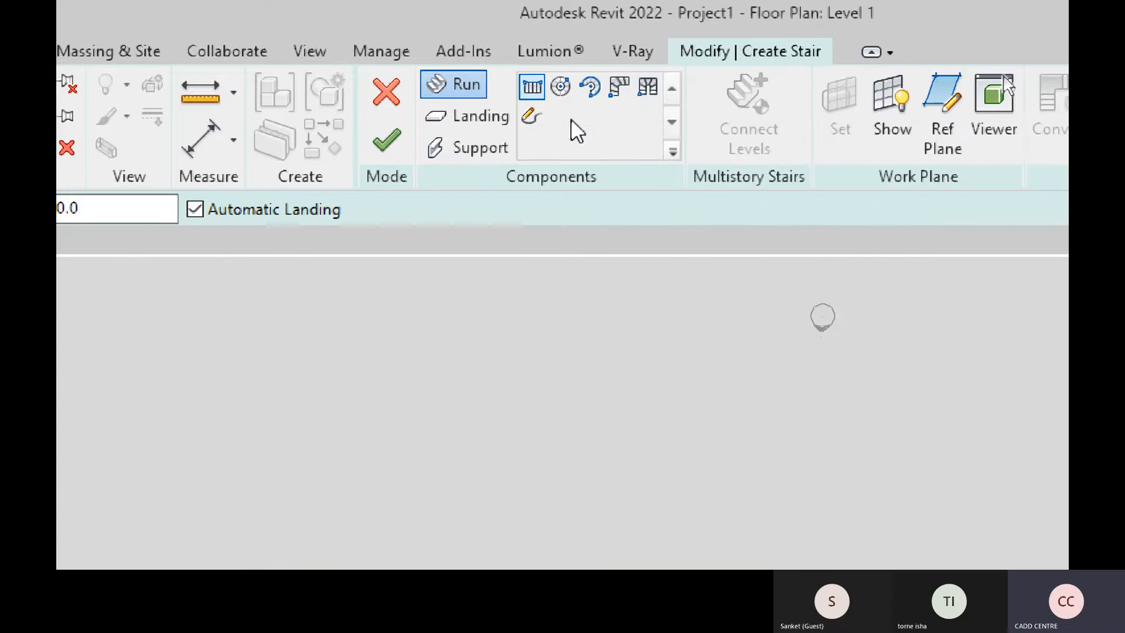
key(ctrl)
key(ctrl)
key(ctrl)
click(460, 89)
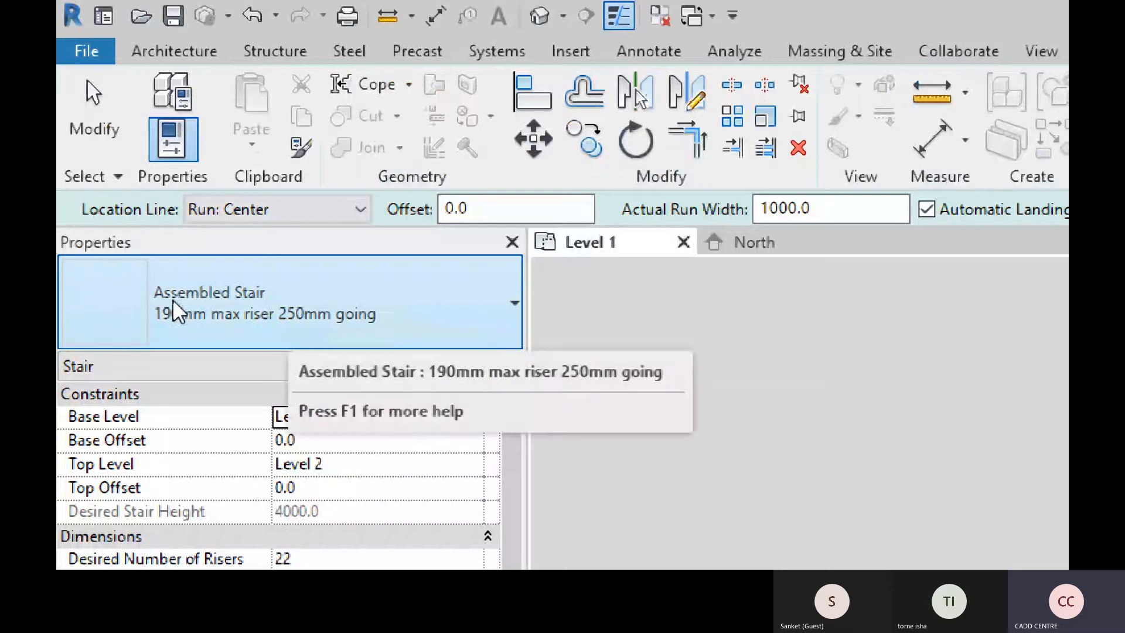
Step: Examine the available assembled, cast-in-place and precast stair types, moving the magnifier controls out of the way
click(204, 329)
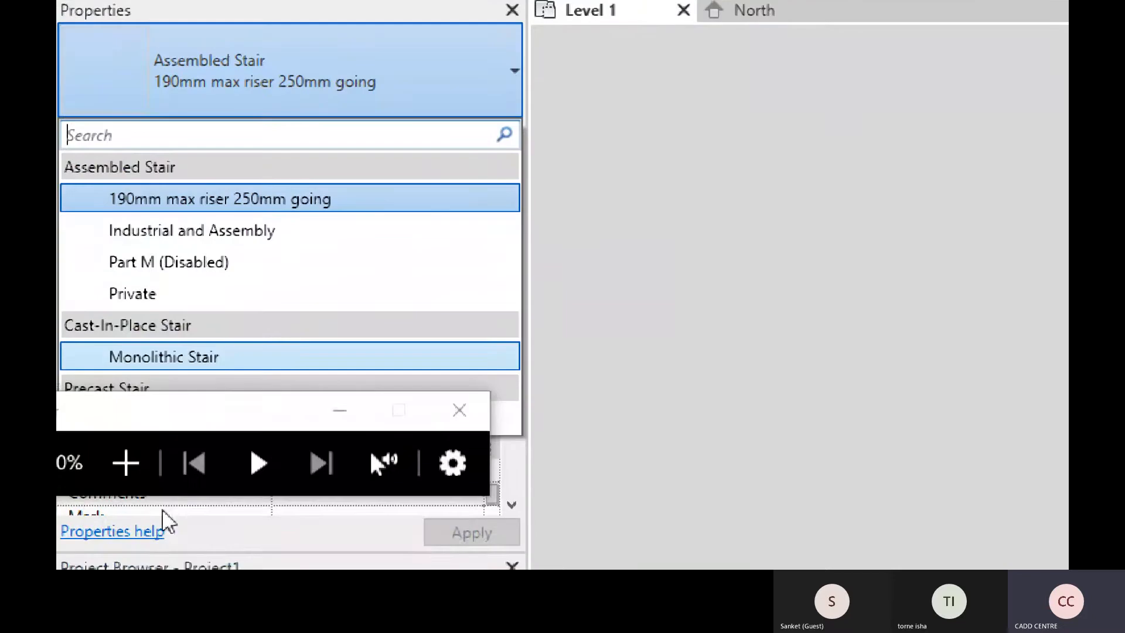
click(339, 410)
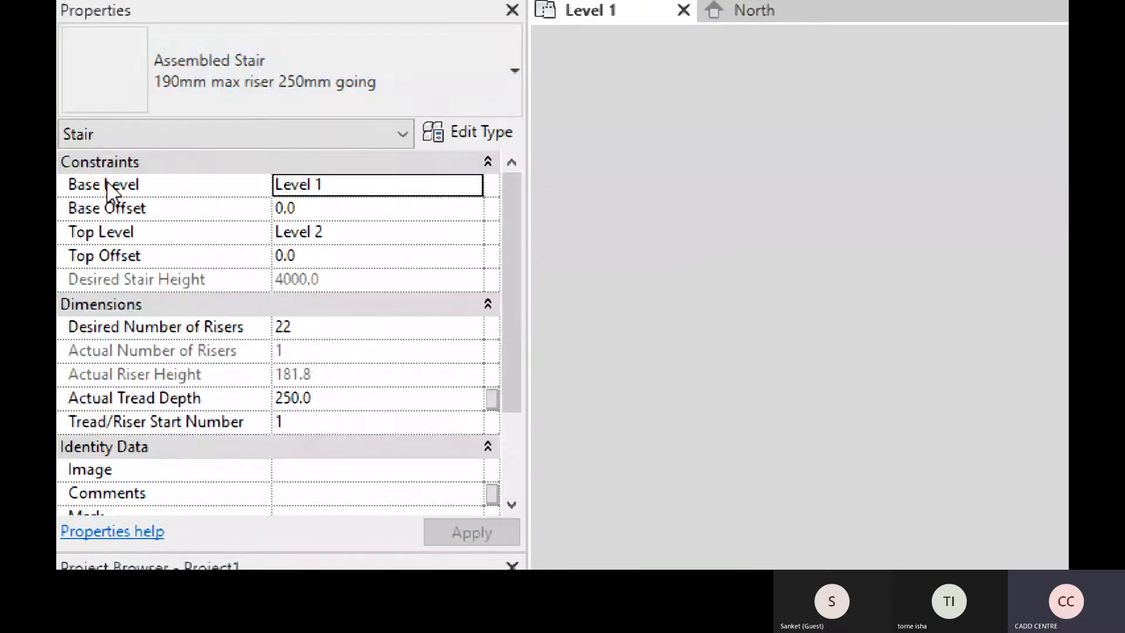
click(258, 39)
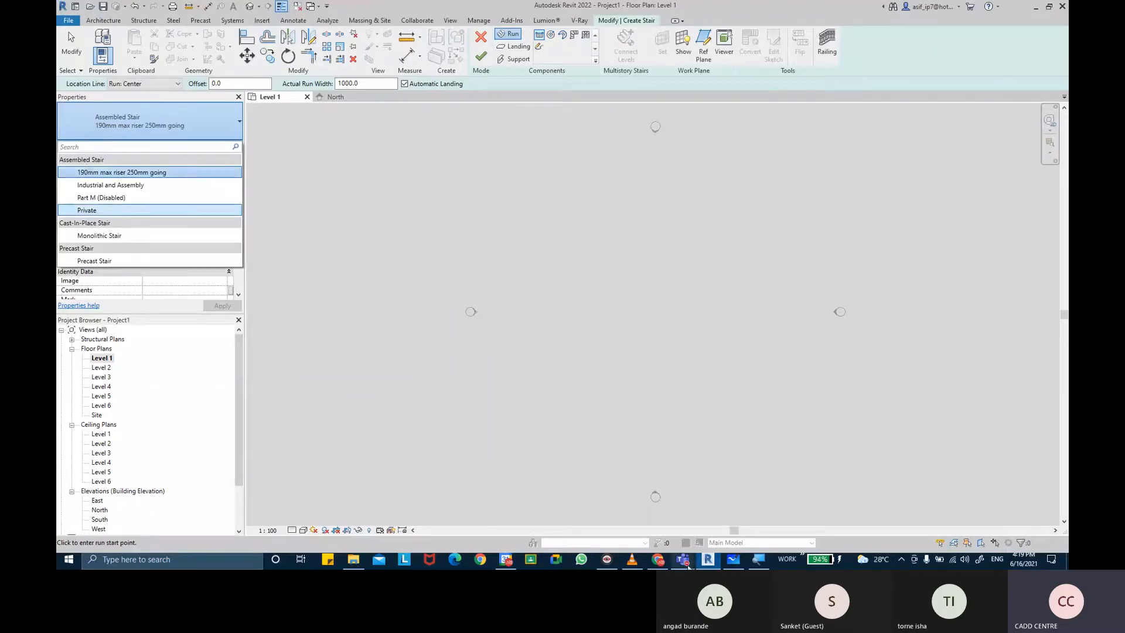
Step: Switch to the Microsoft Teams meeting, check its chat and return to Revit
click(684, 559)
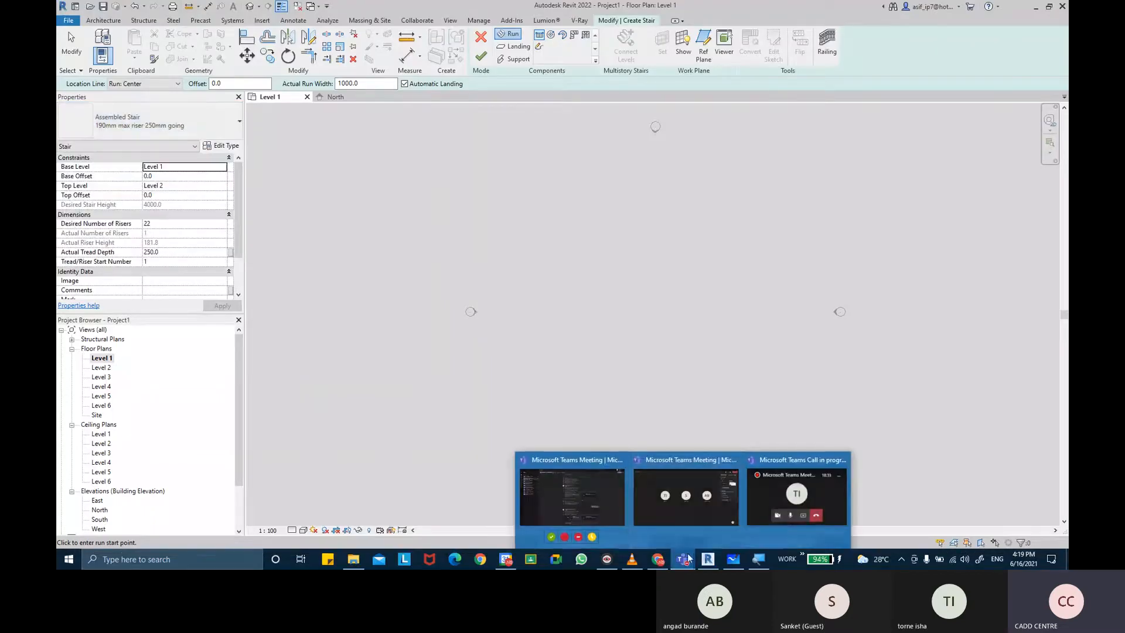
click(690, 513)
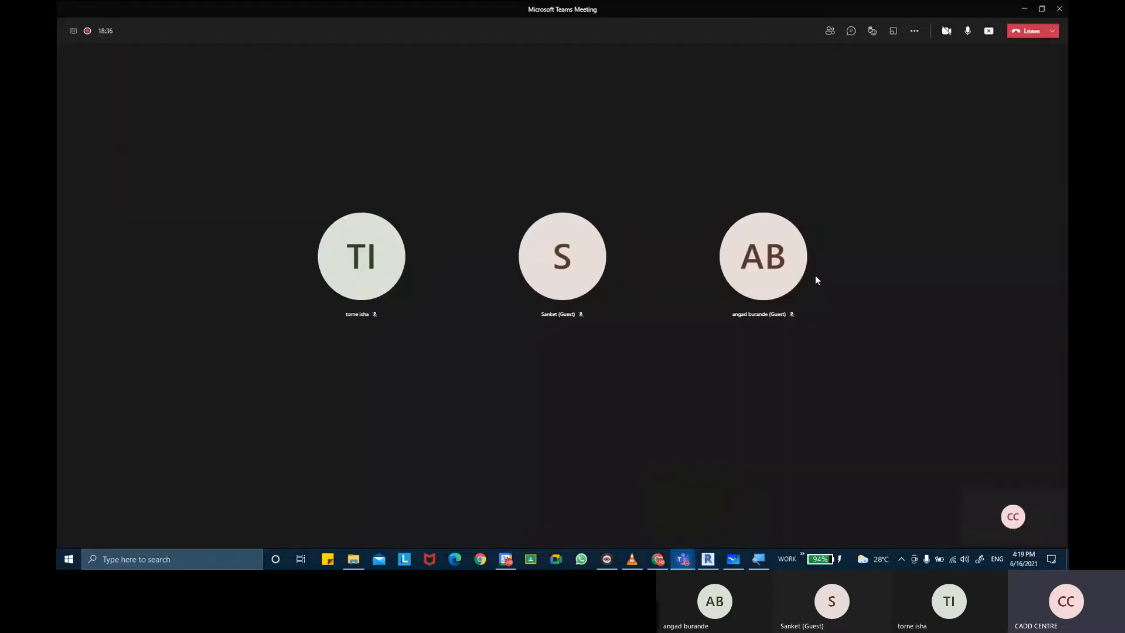
click(851, 31)
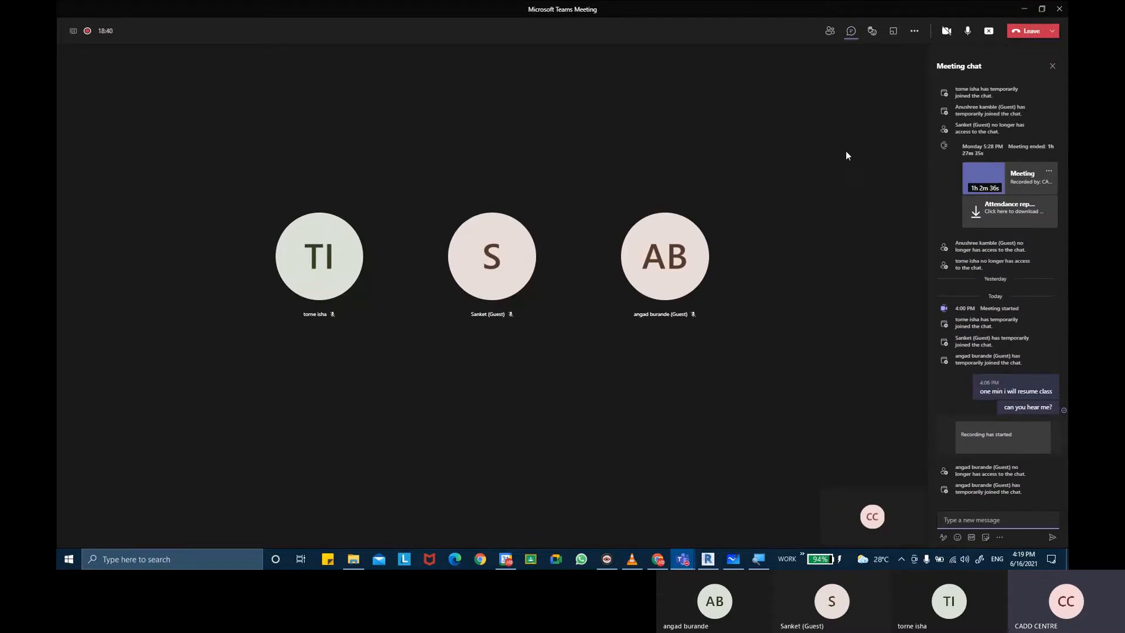
click(1024, 8)
Step: Review the stair types and choose the Assembled Stair type "190mm max riser 250mm going"
click(150, 122)
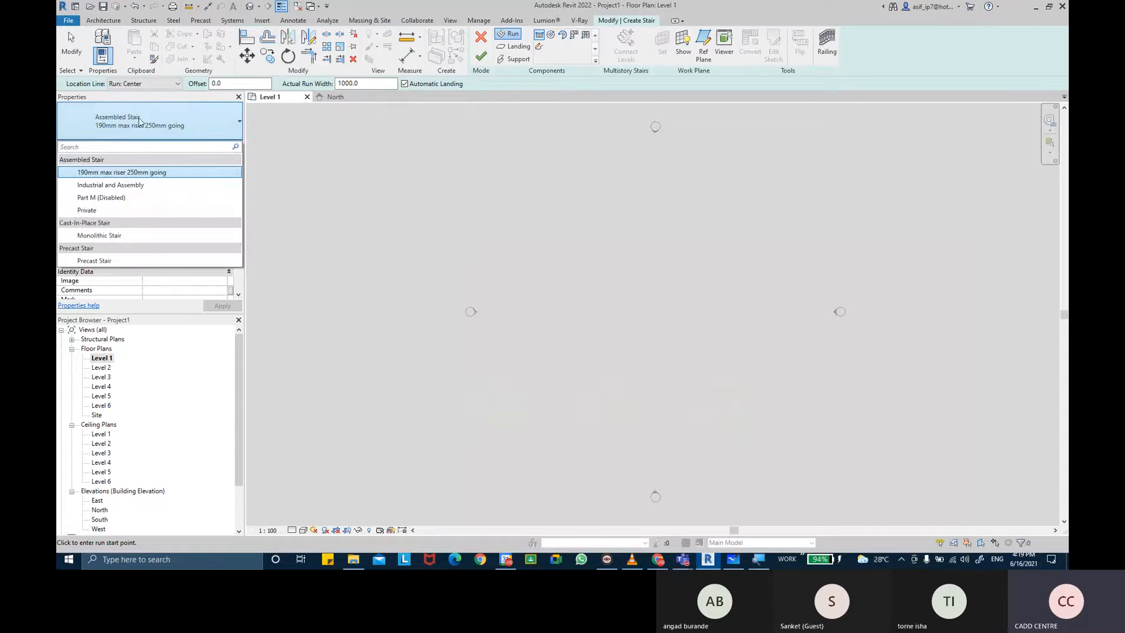
click(142, 110)
click(124, 126)
key(ctrl)
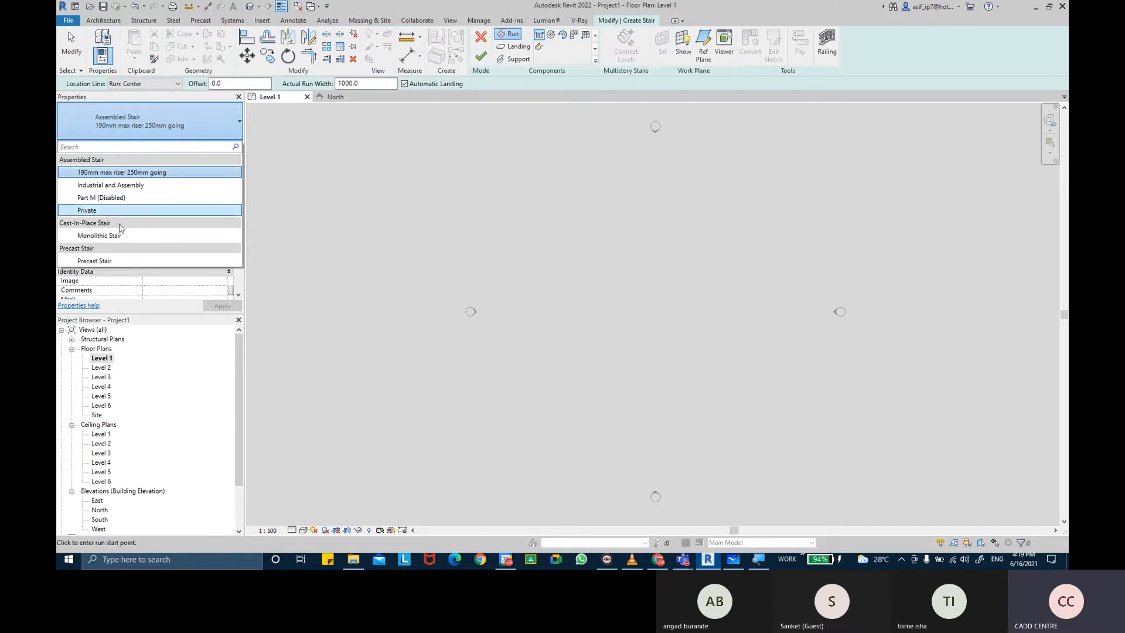
click(124, 176)
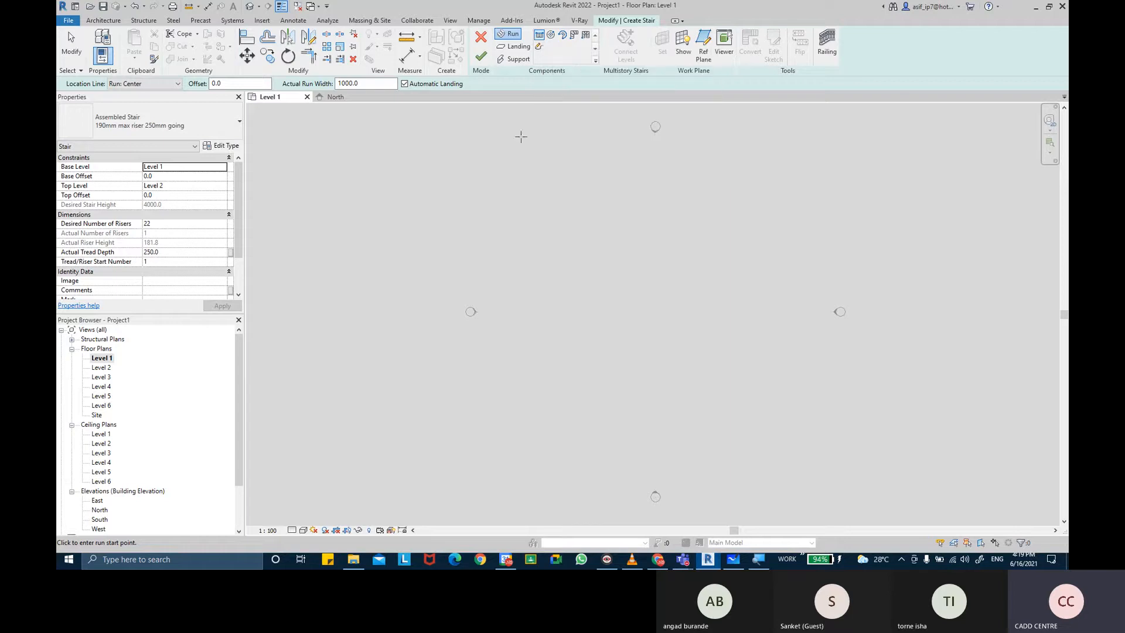
click(158, 115)
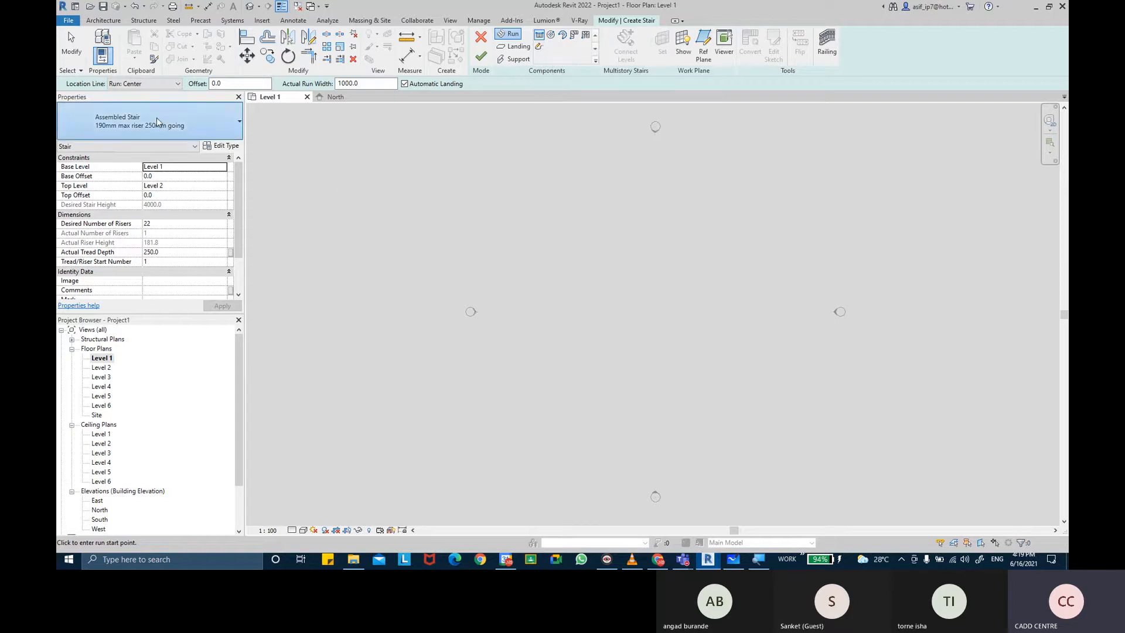
click(106, 171)
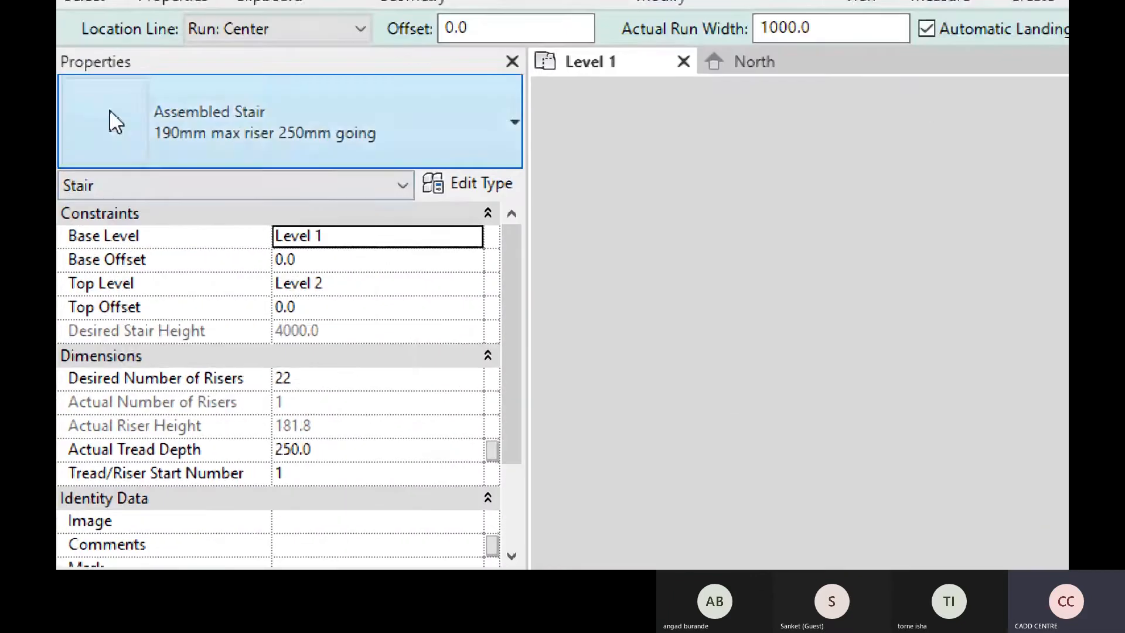
Step: Set the stair's base level to Level 1 and open its base offset for editing
key(ctrl)
key(ctrl)
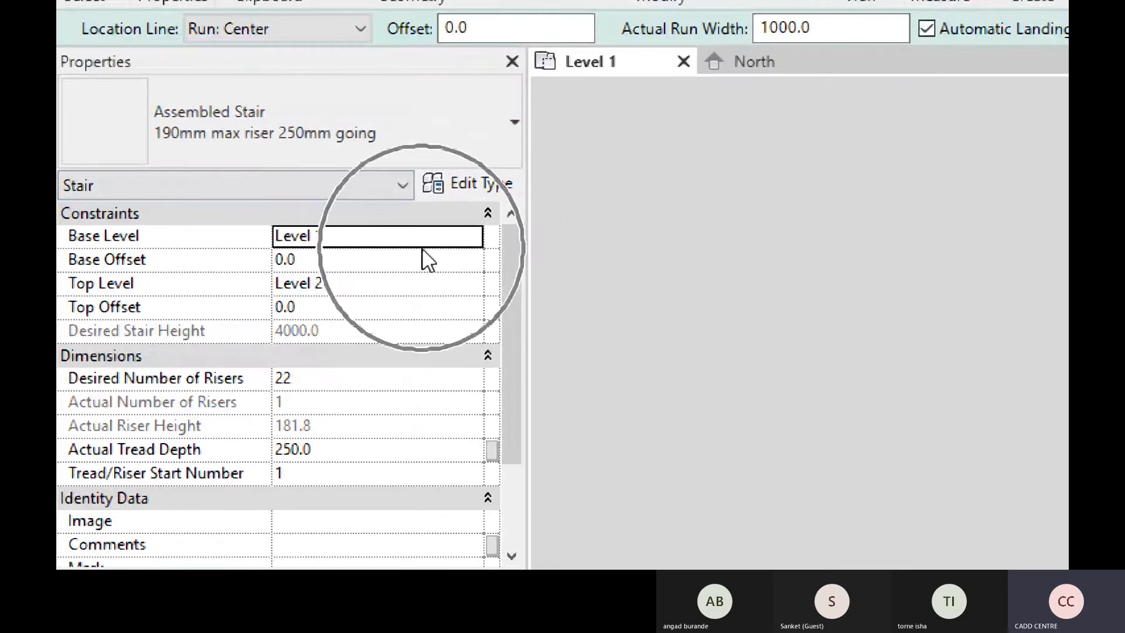
click(470, 236)
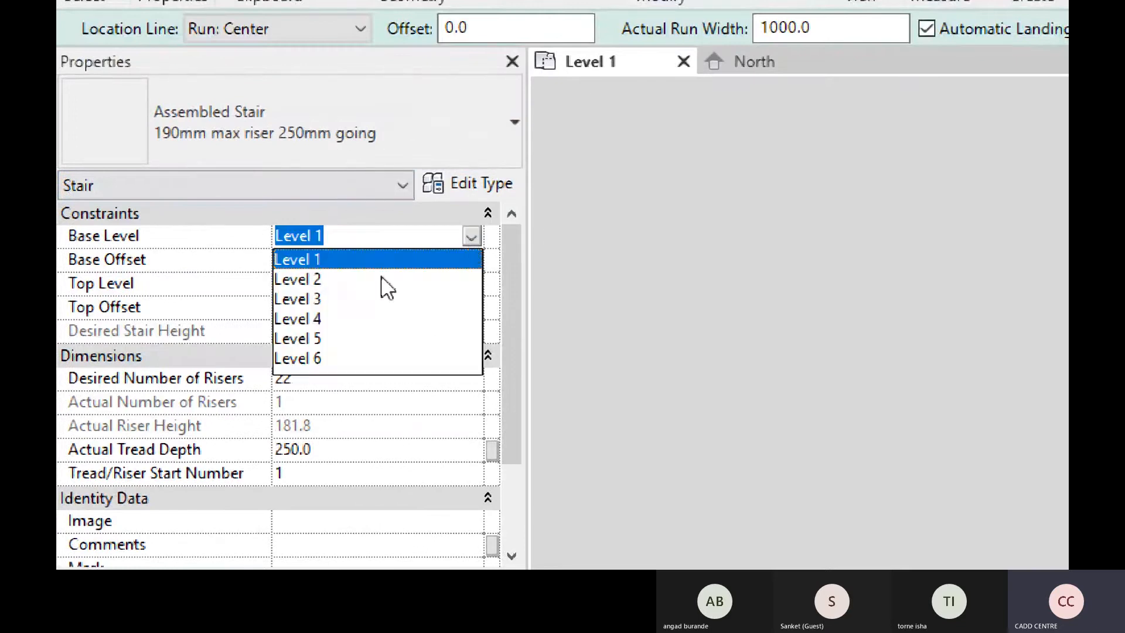
click(319, 259)
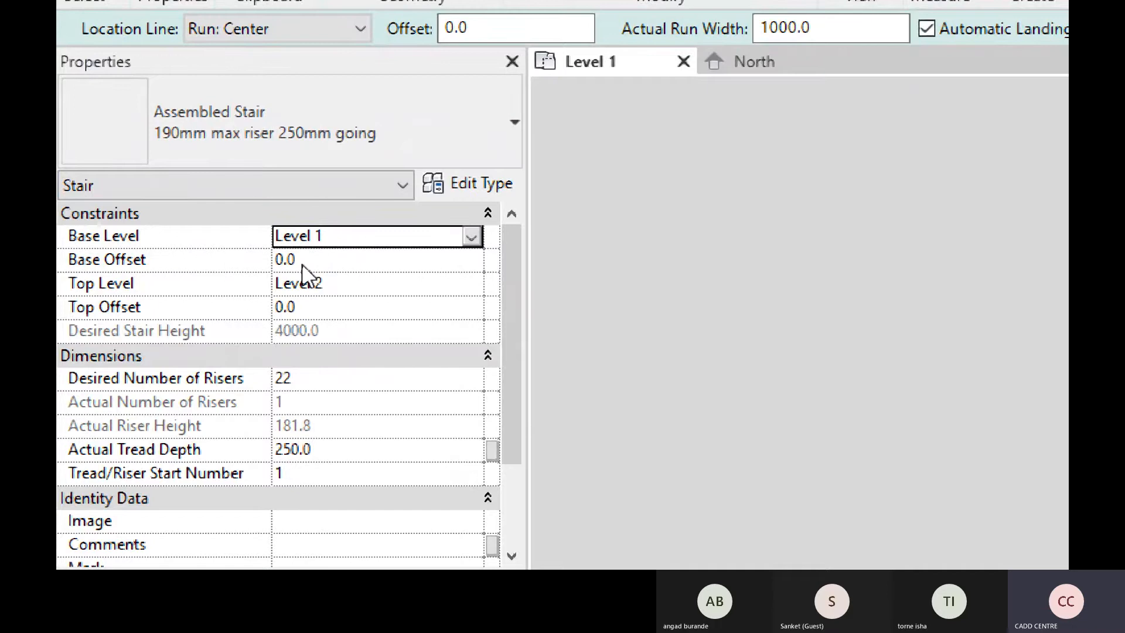
click(302, 264)
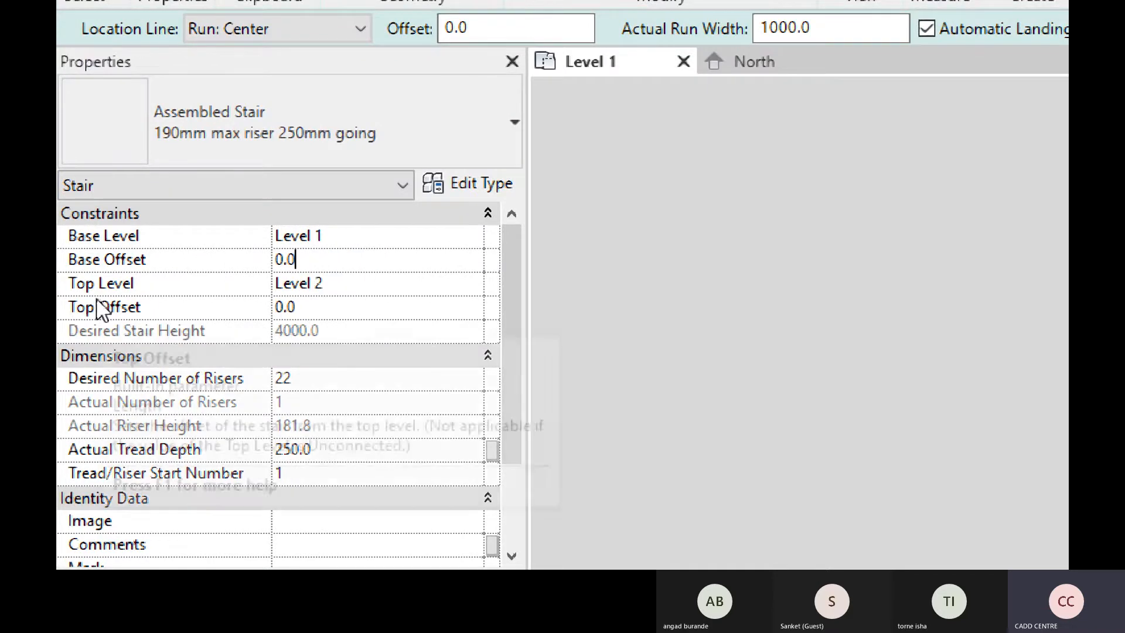
Step: Set the stair's top level to Level 2 and open its top offset for editing
key(ctrl)
click(466, 288)
click(471, 284)
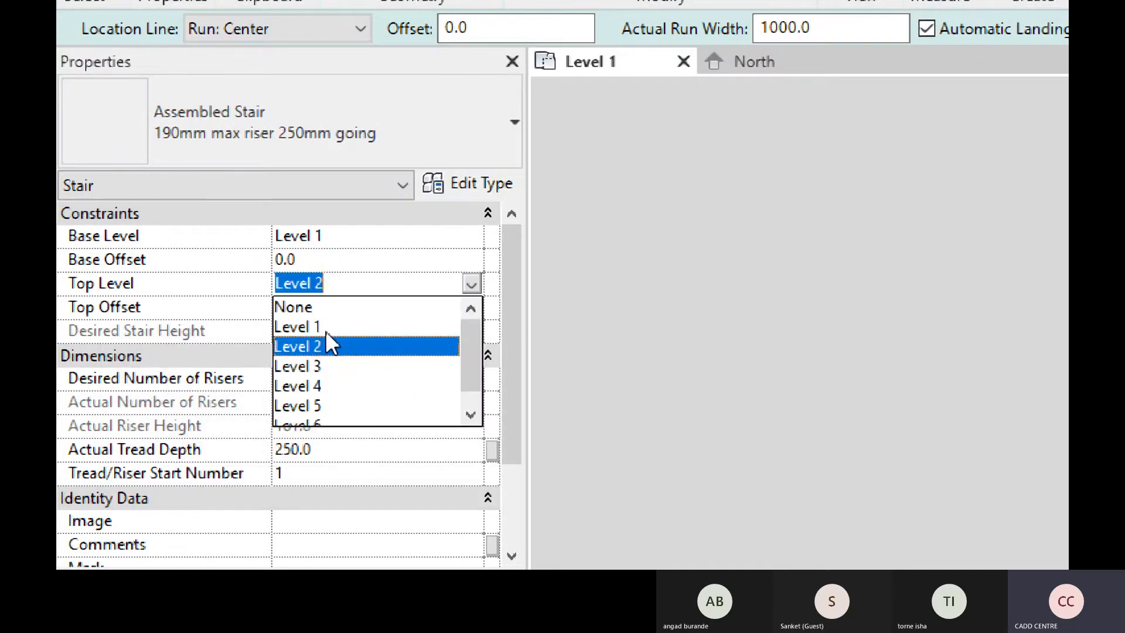
key(ctrl)
click(311, 346)
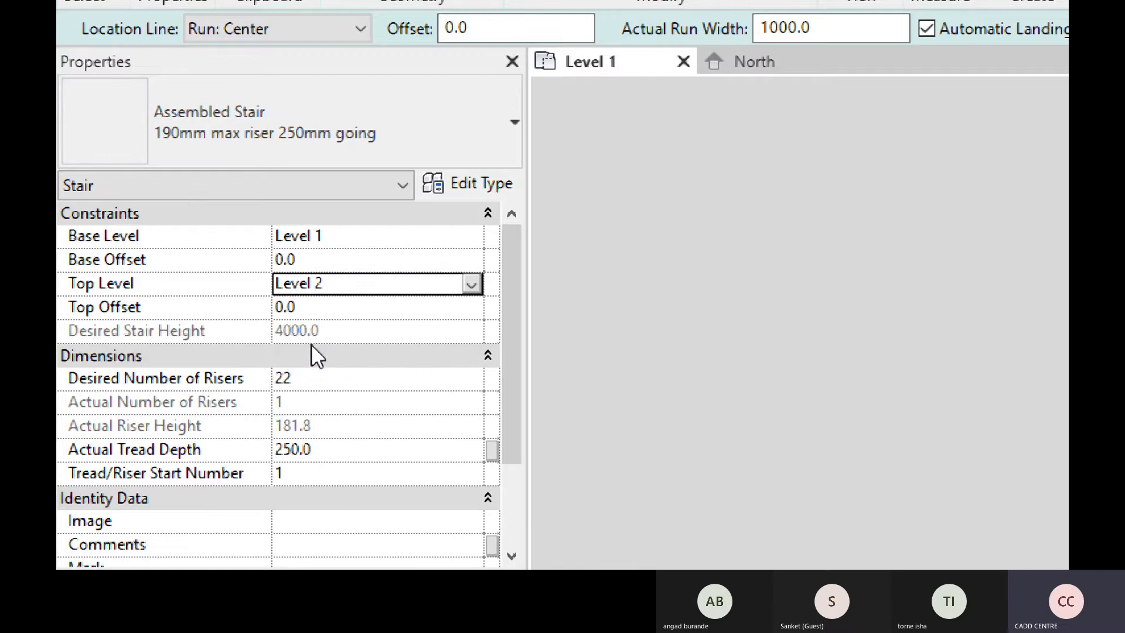
key(ctrl)
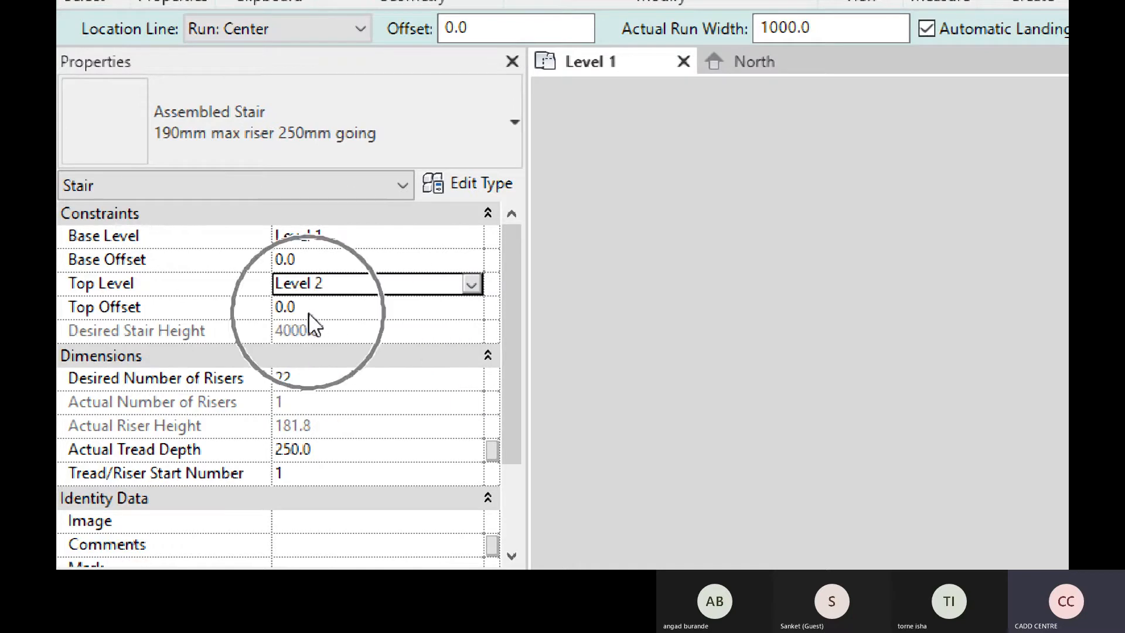
click(309, 310)
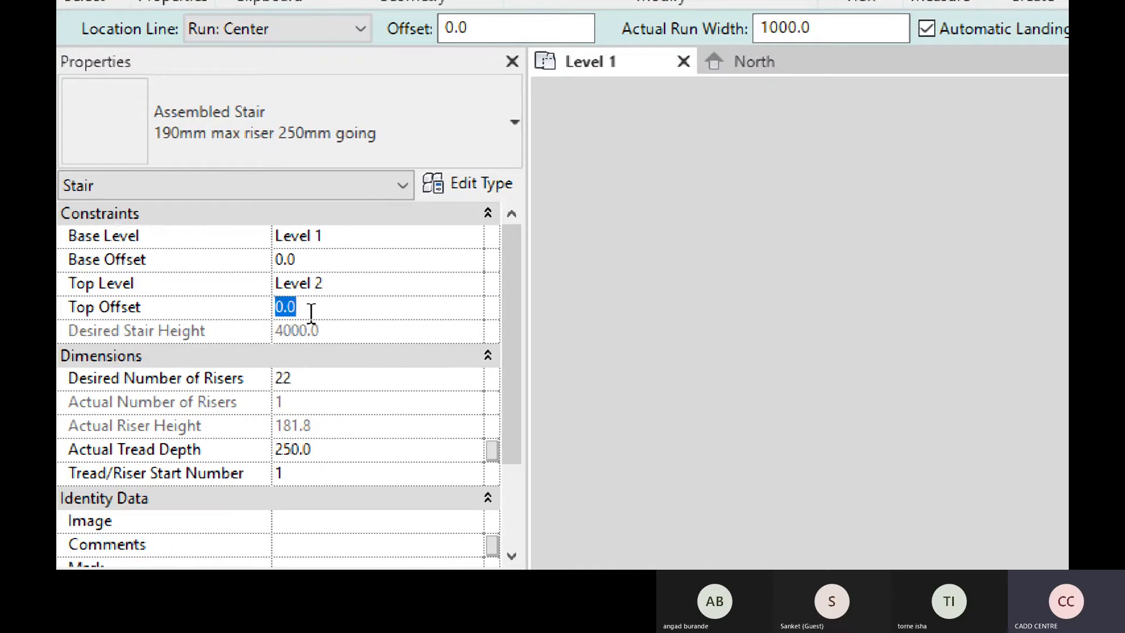
Step: Set the assembled stair's desired number of risers to 24
key(ctrl)
click(294, 382)
drag(293, 382, 275, 390)
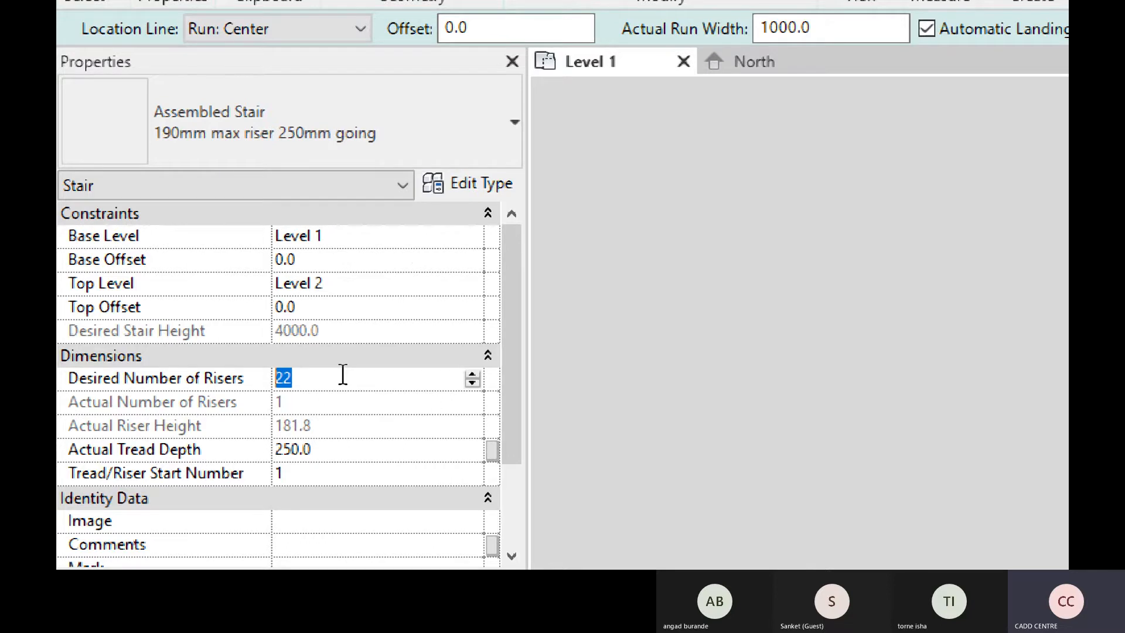
key(ctrl)
key(ctrl)
key(ctrl)
key(ctrl)
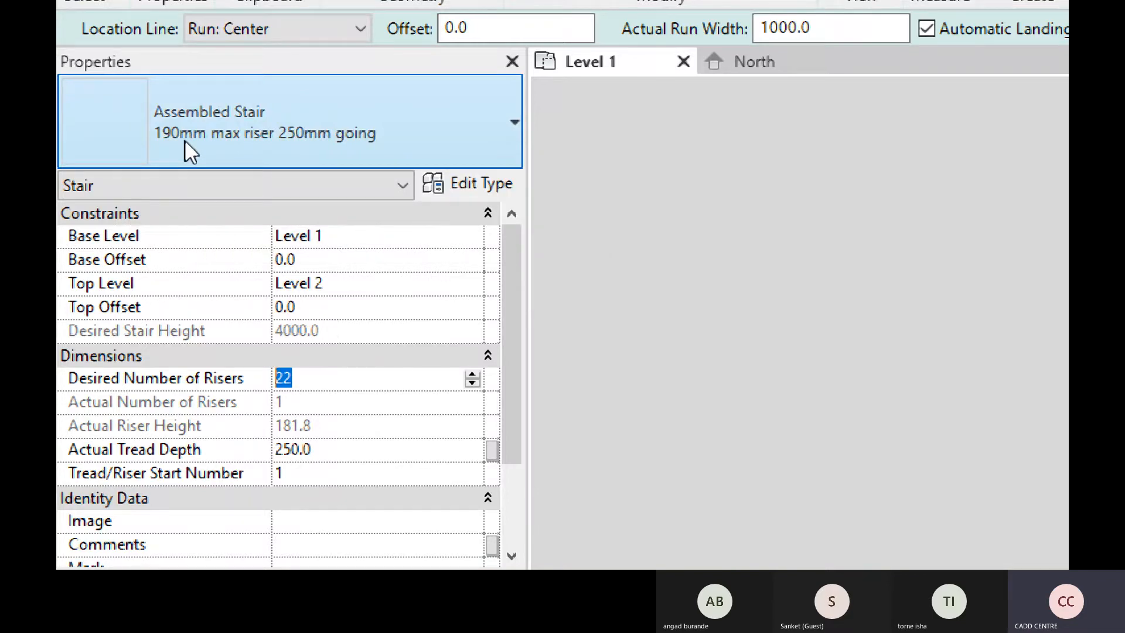
click(325, 382)
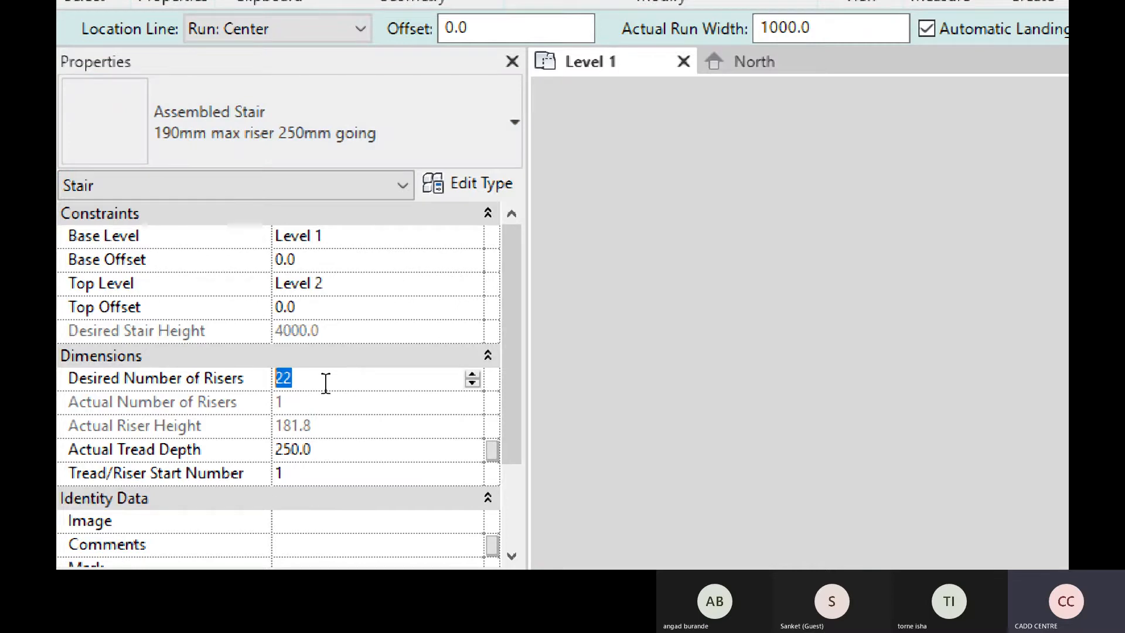
text(24)
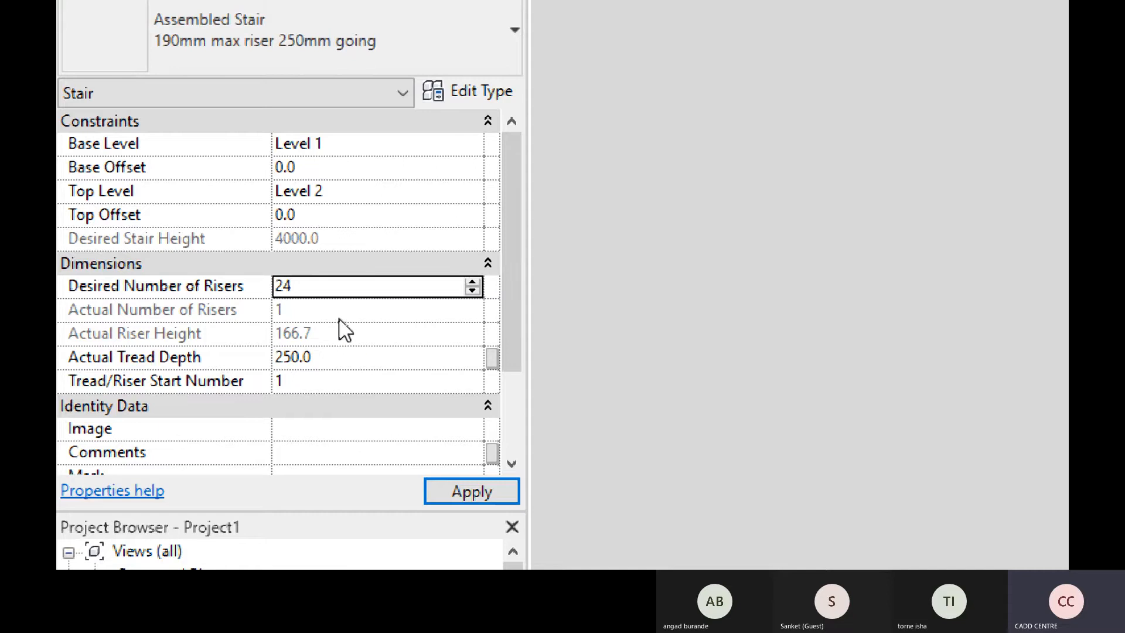
Step: Try 20 as the stair's desired number of risers and set it back to 24
double_click(325, 284)
text(20)
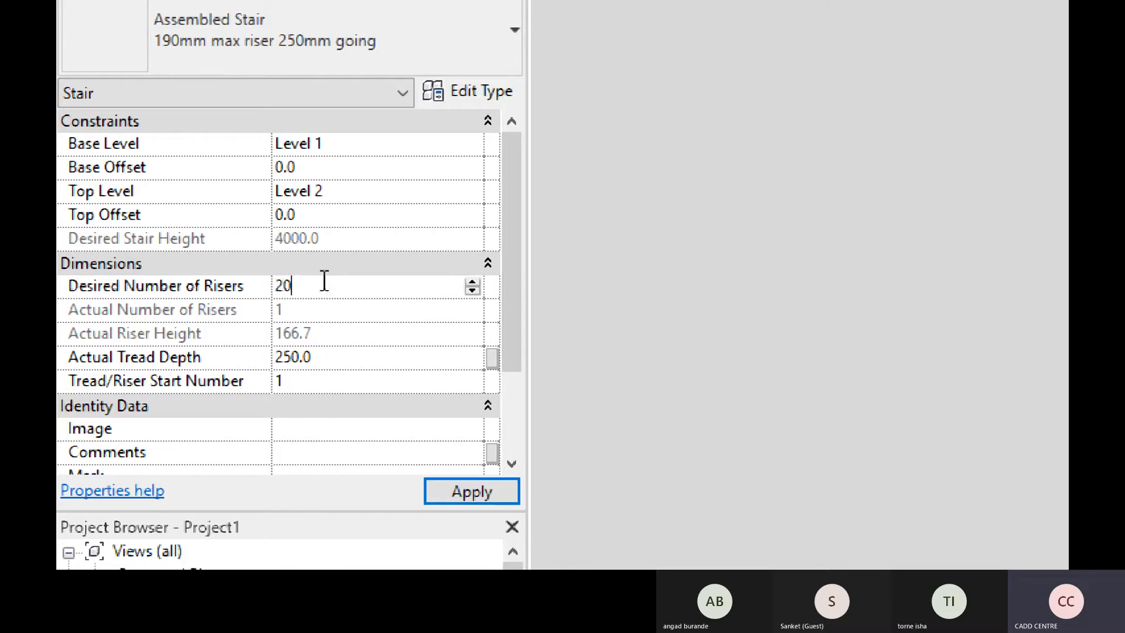
key(Return)
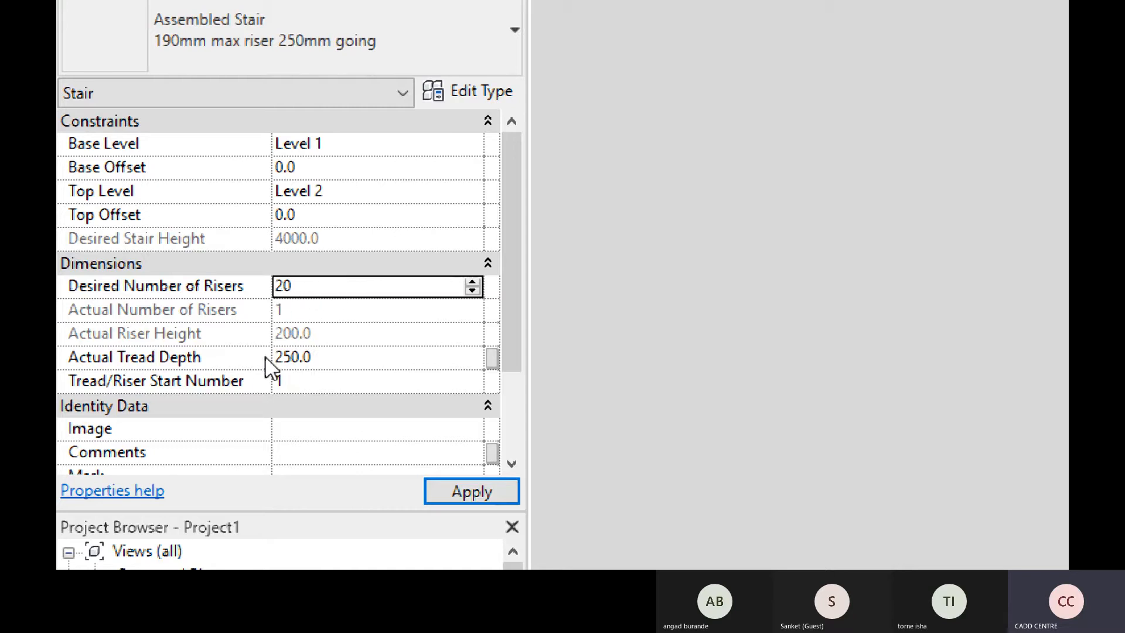
double_click(293, 287)
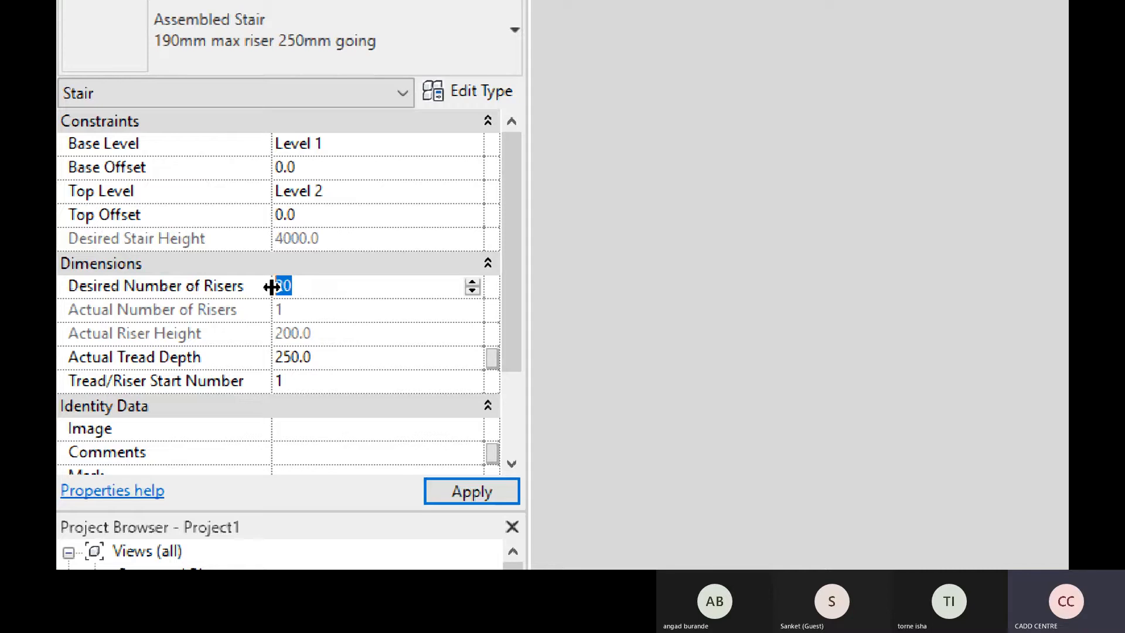
text(24)
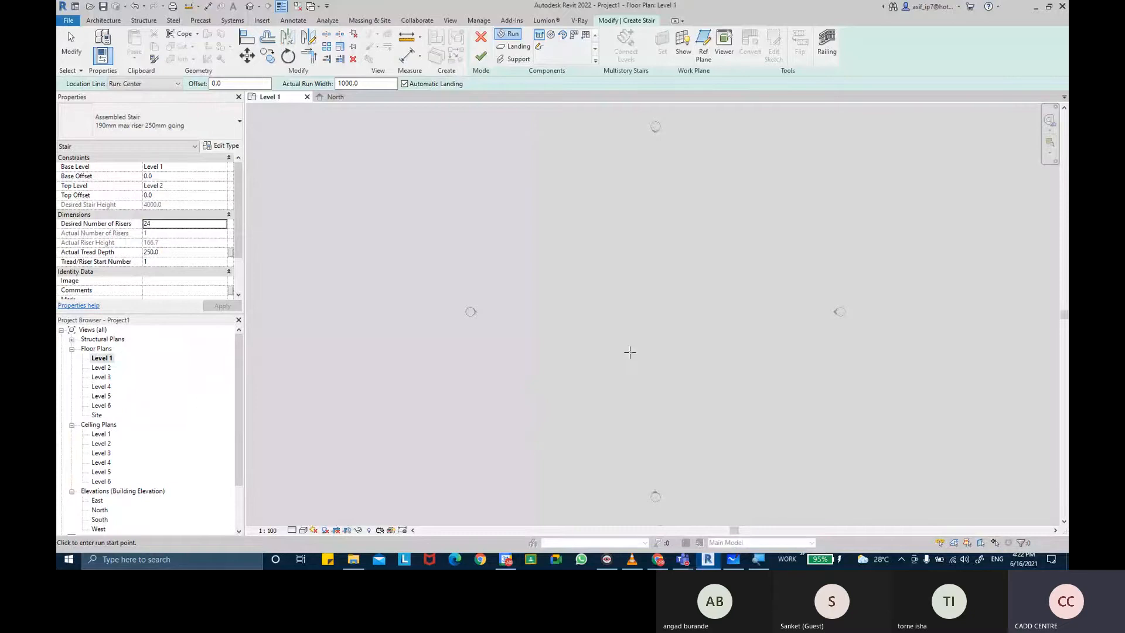
Step: Draw one straight vertical run containing all 24 risers in the Level 1 plan and finish the assembled stair
scroll(620, 340, up, 1)
scroll(556, 328, up, 2)
scroll(551, 352, up, 1)
click(552, 375)
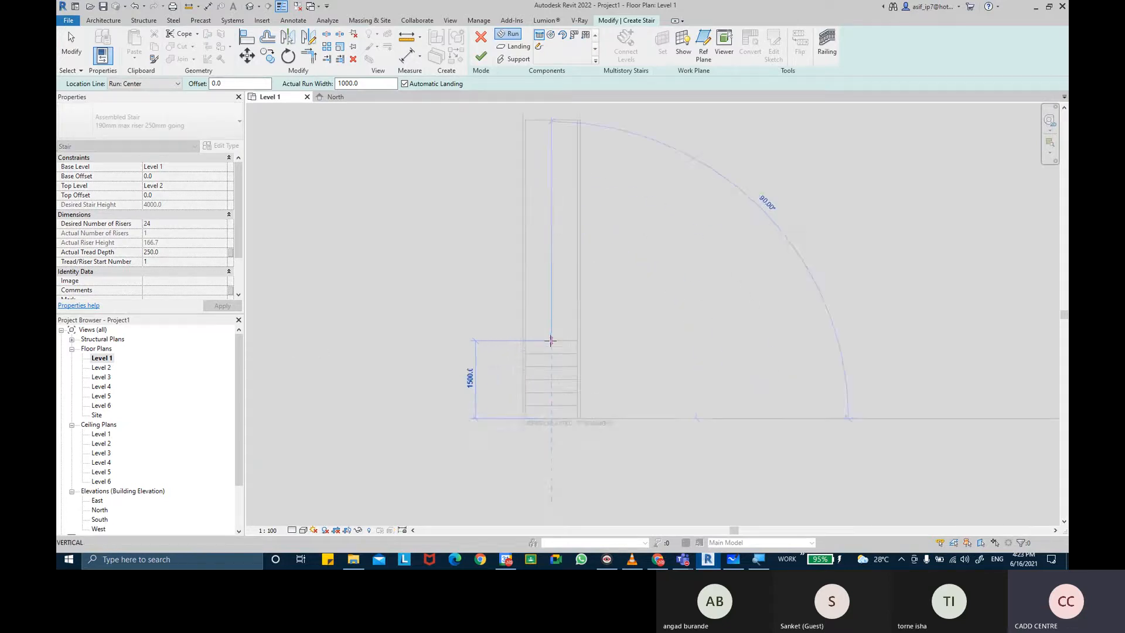
scroll(550, 341, up, 1)
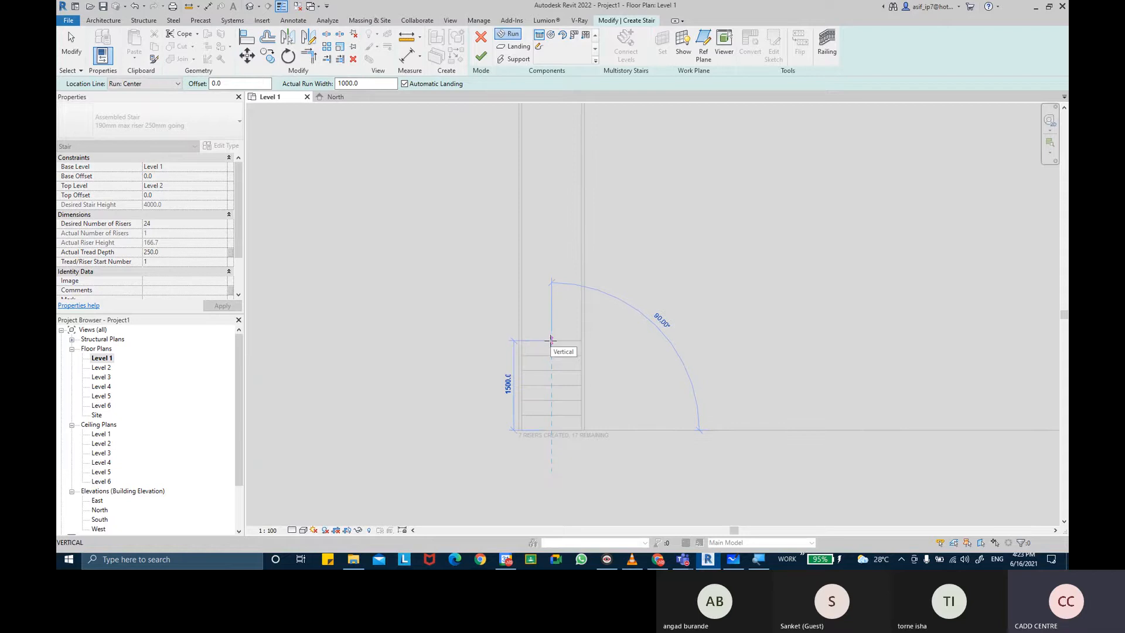
scroll(550, 340, down, 1)
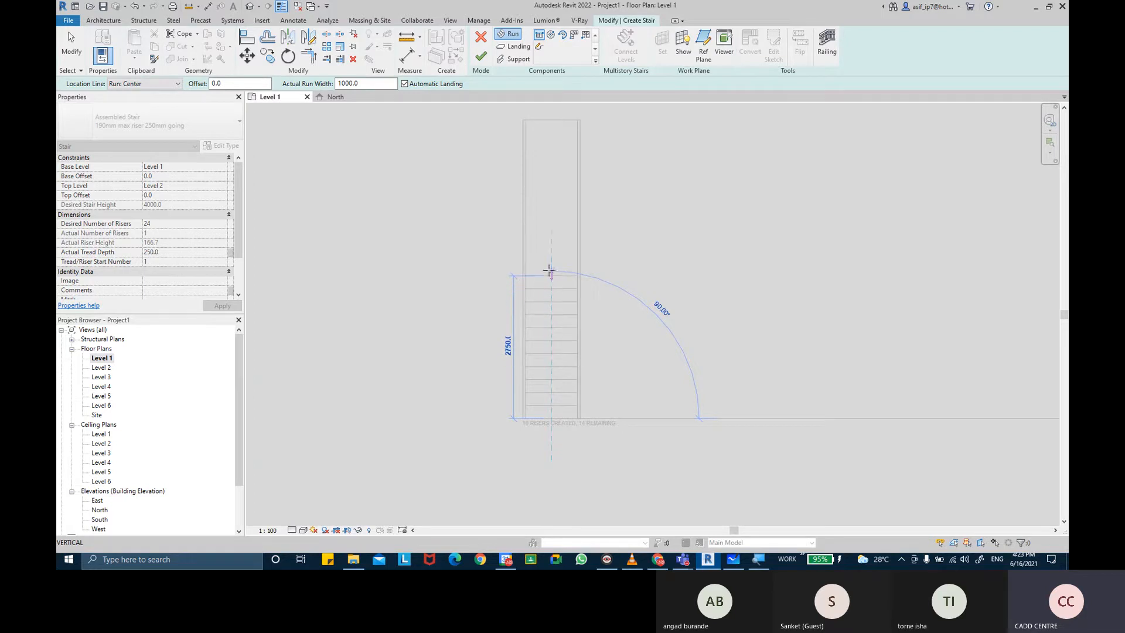
middle_drag(559, 181, 565, 252)
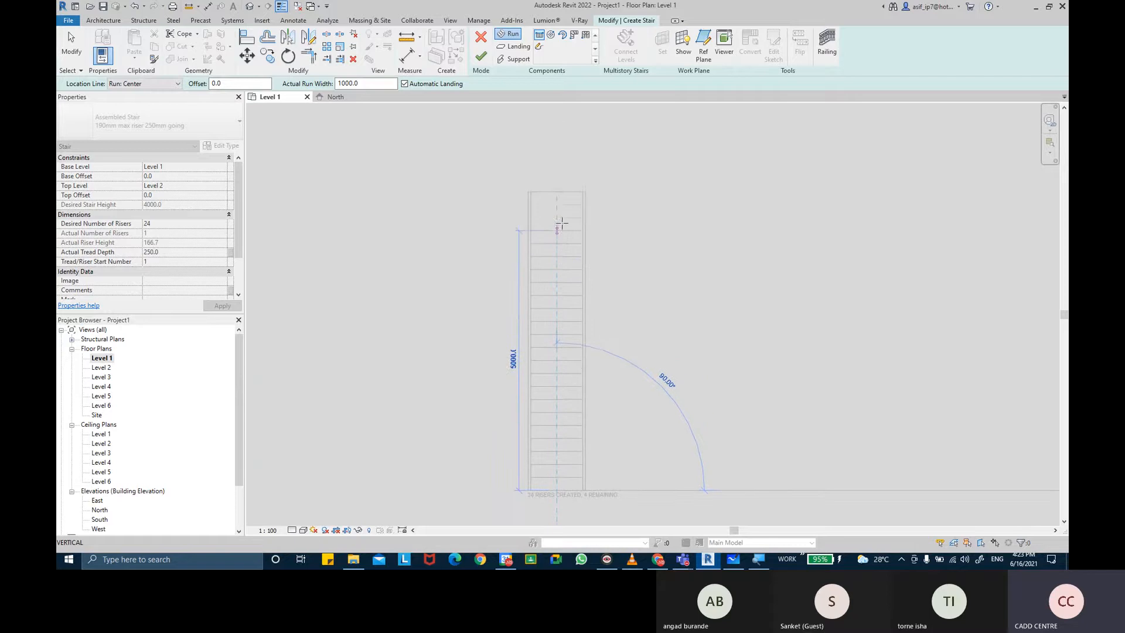
scroll(557, 167, down, 1)
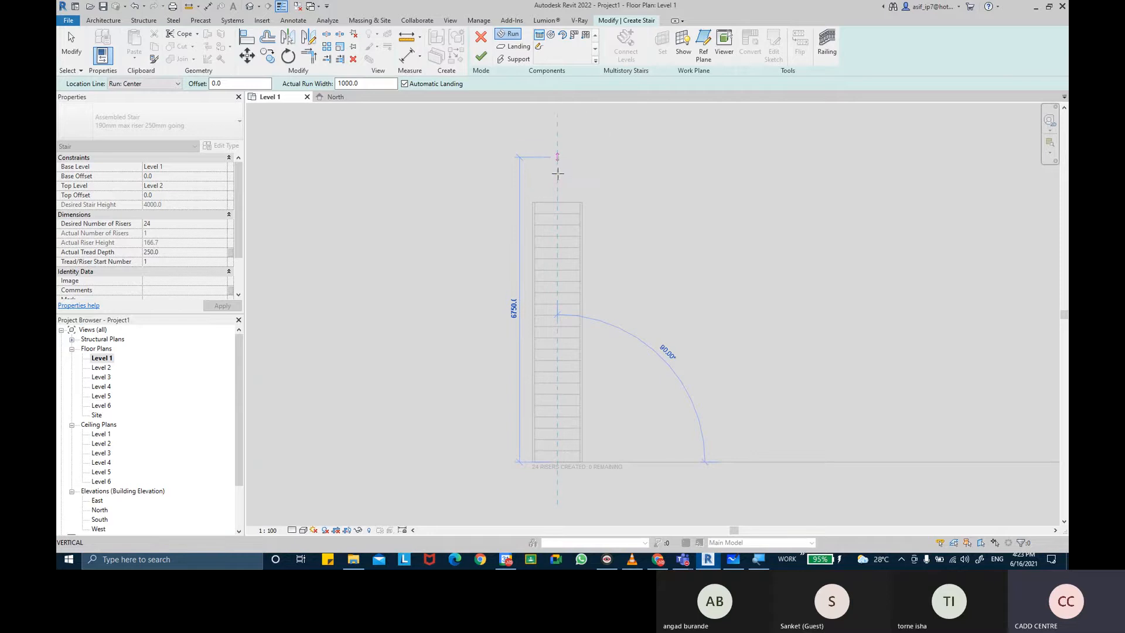
middle_drag(570, 160, 569, 183)
scroll(569, 183, down, 1)
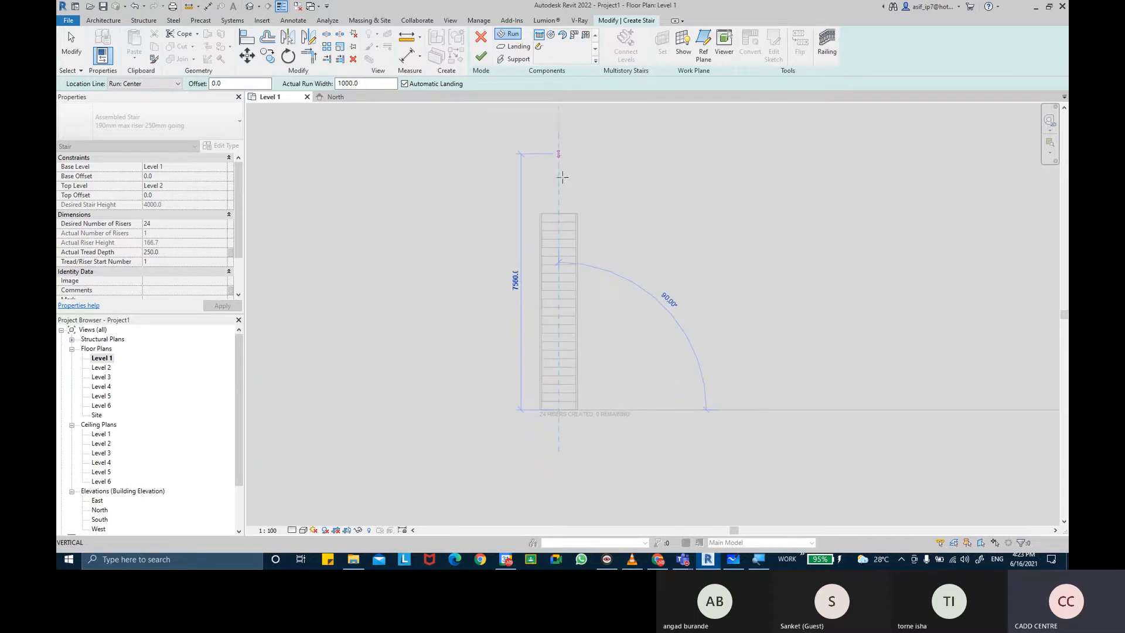
click(564, 159)
scroll(563, 199, down, 2)
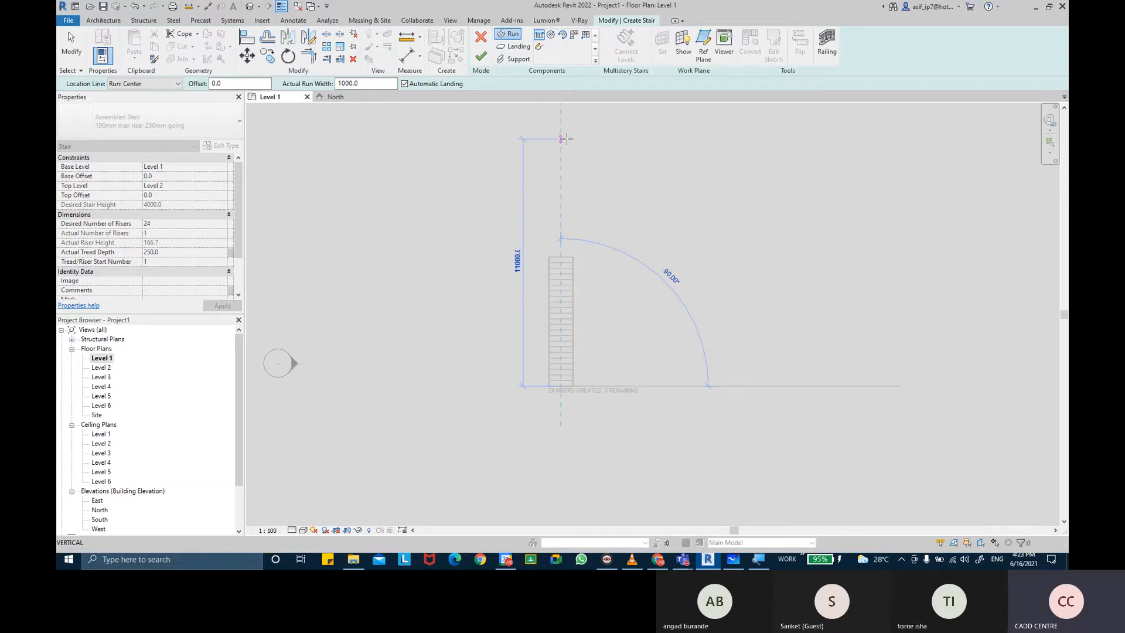
click(560, 176)
key(Escape)
scroll(562, 342, up, 3)
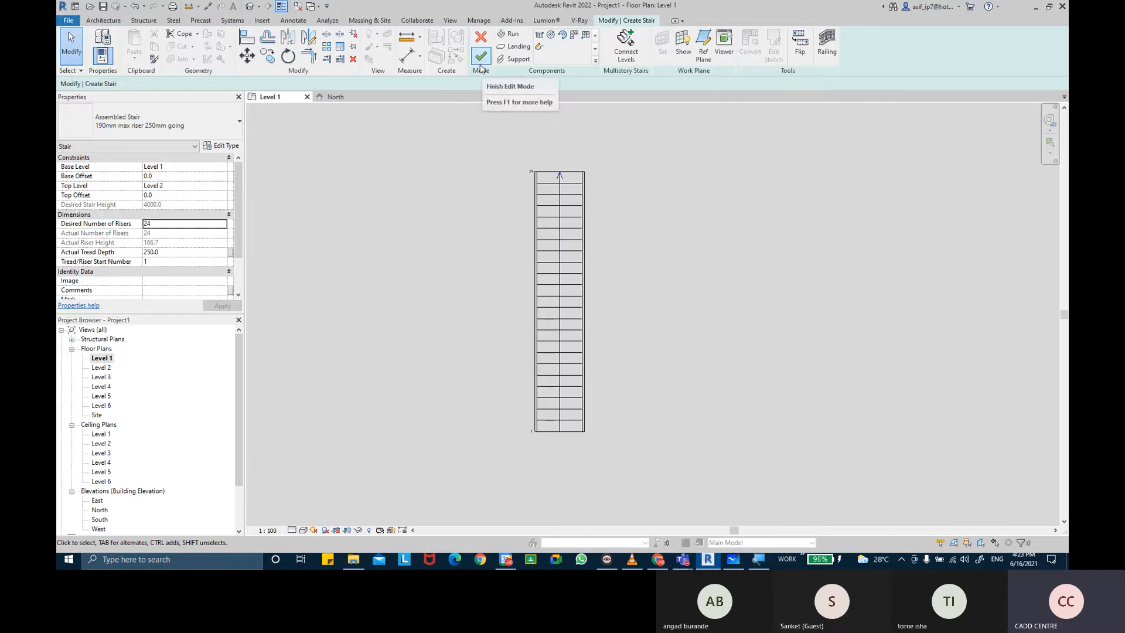
click(480, 64)
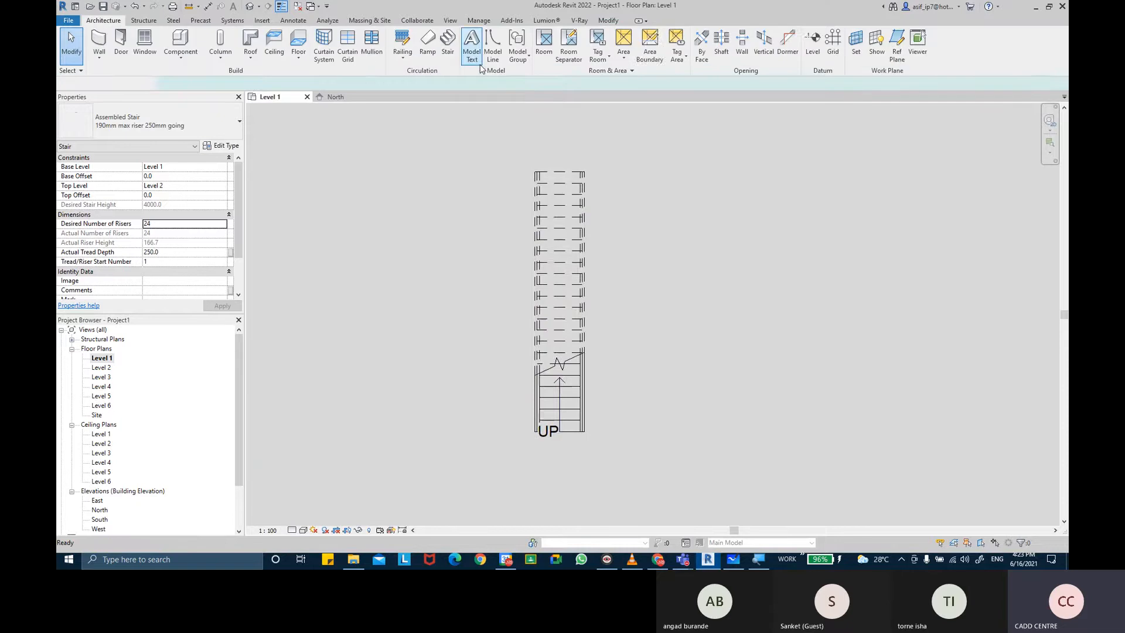
Step: Start a second stair and choose the Cast-In-Place Stair type "Monolithic Stair"
middle_drag(676, 262, 652, 259)
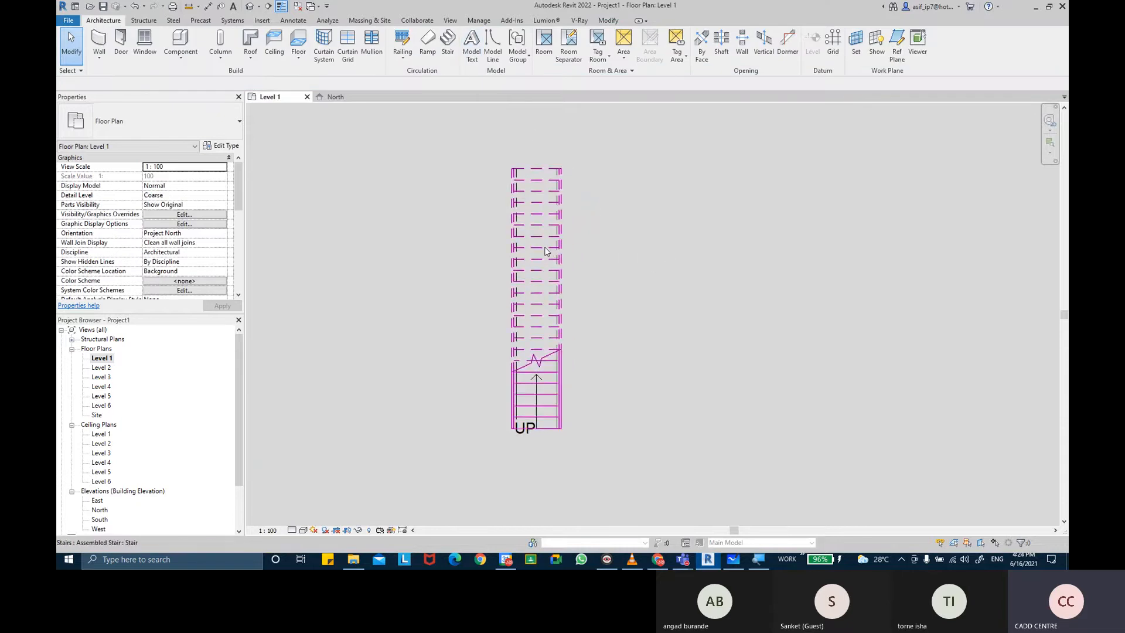
middle_drag(546, 246, 542, 226)
mouse_move(609, 222)
middle_down()
mouse_move(579, 232)
mouse_move(591, 247)
middle_up()
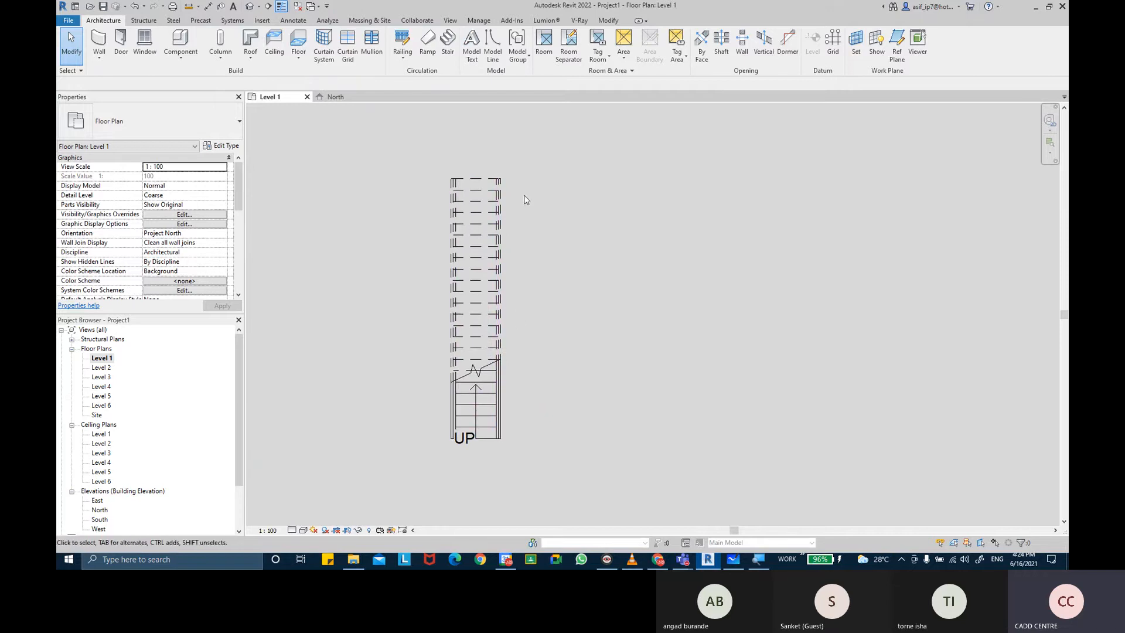
mouse_move(560, 330)
middle_down()
mouse_move(549, 328)
mouse_move(577, 322)
middle_up()
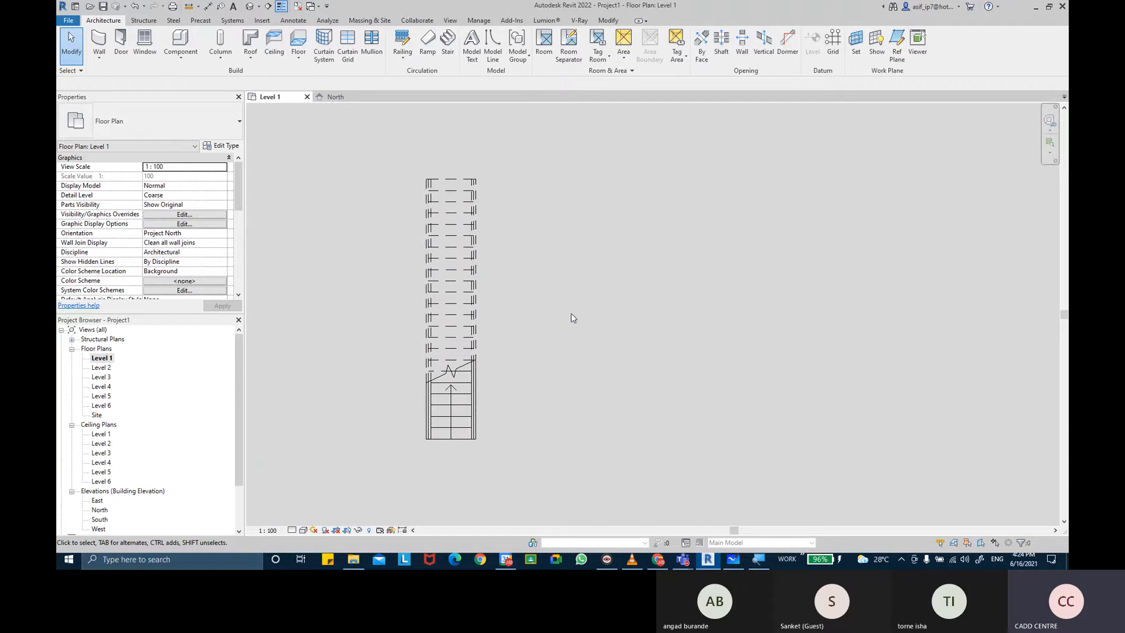
middle_drag(539, 186, 541, 202)
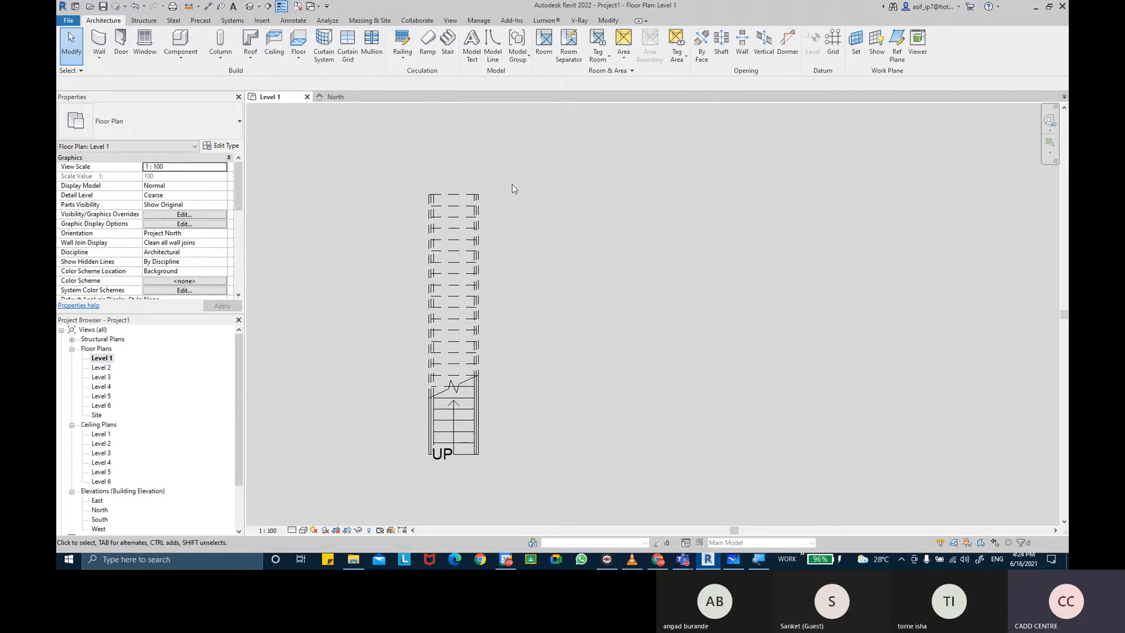
click(448, 55)
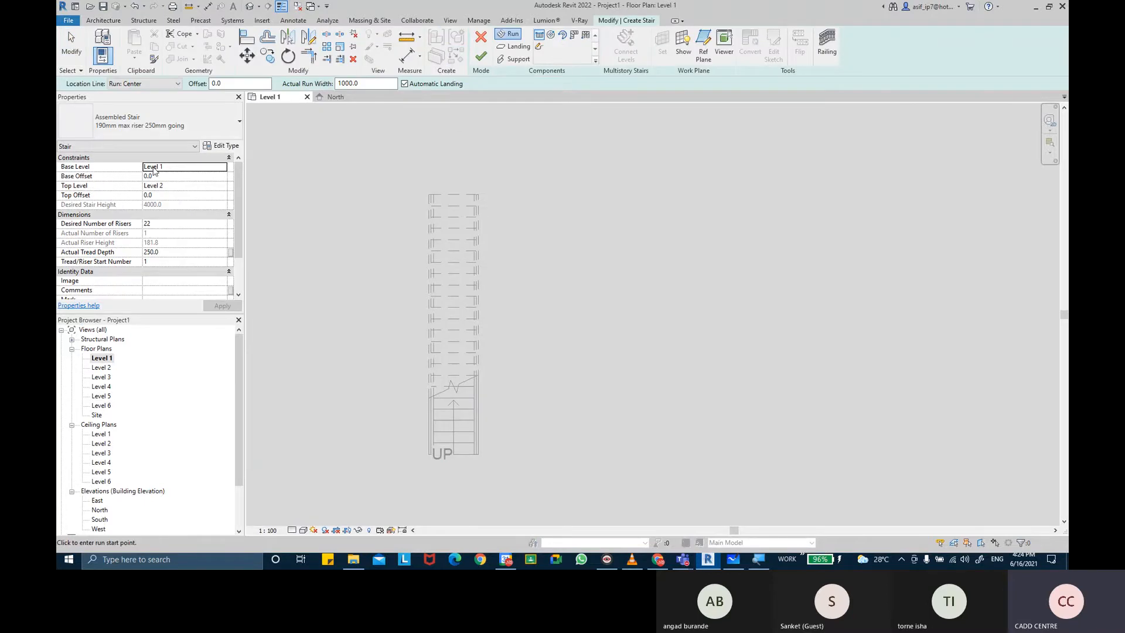
click(85, 132)
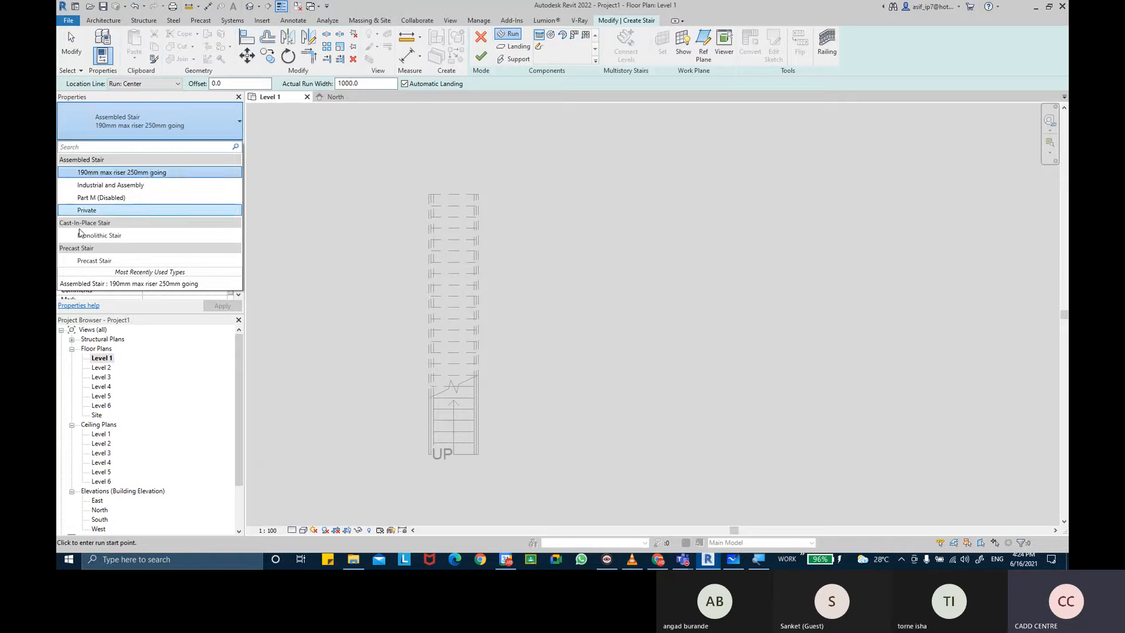
click(110, 236)
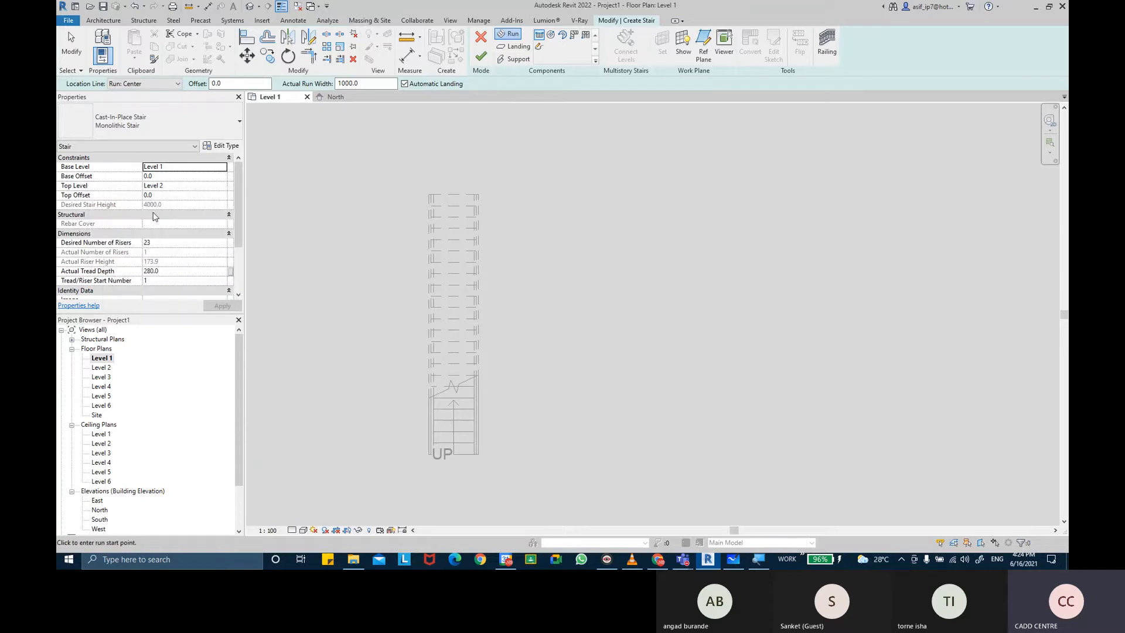
Step: Set the monolithic stair's desired number of risers to 24 and its actual tread depth to 300
click(167, 243)
text(24)
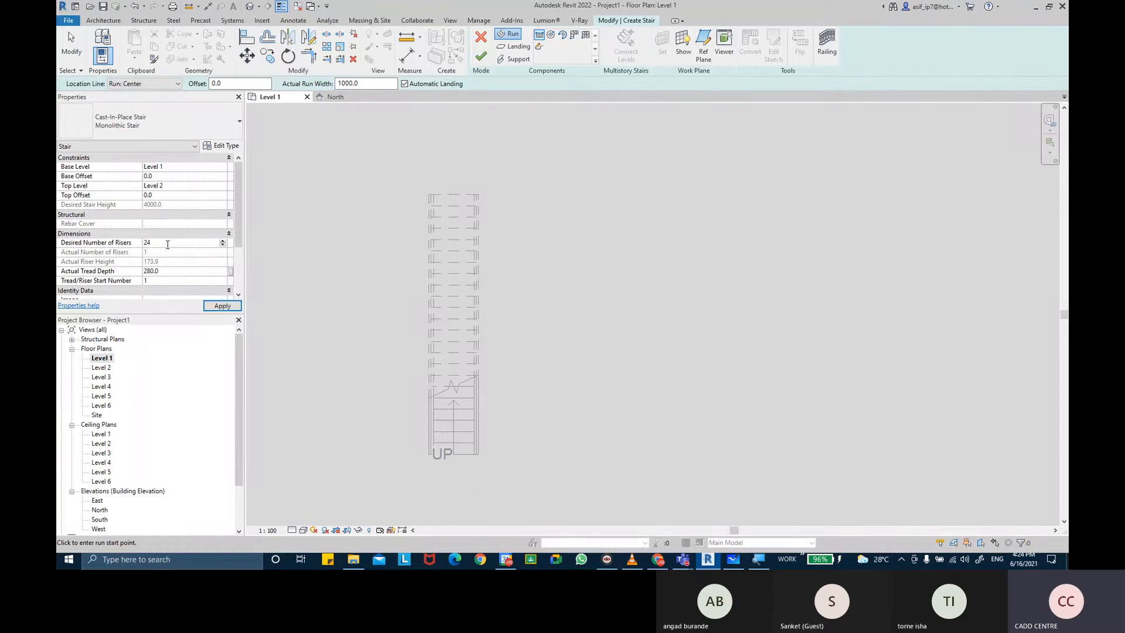
key(Return)
click(171, 272)
text(30)
click(221, 306)
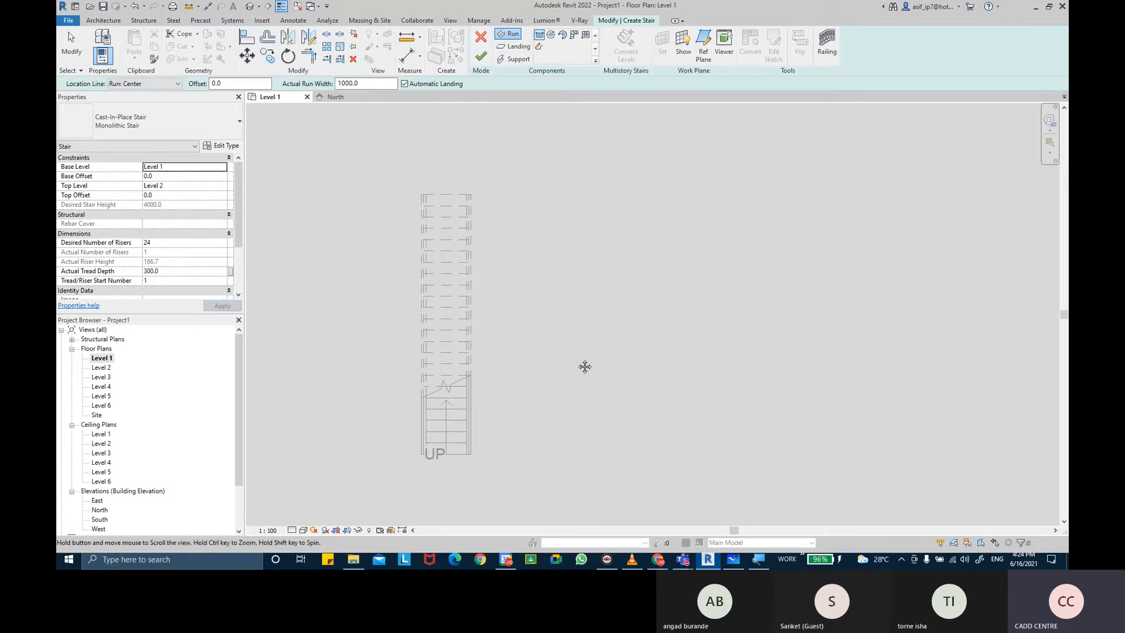
Step: Draw a straight vertical run with all 24 risers to the right of the assembled stair and finish the monolithic stair
click(600, 459)
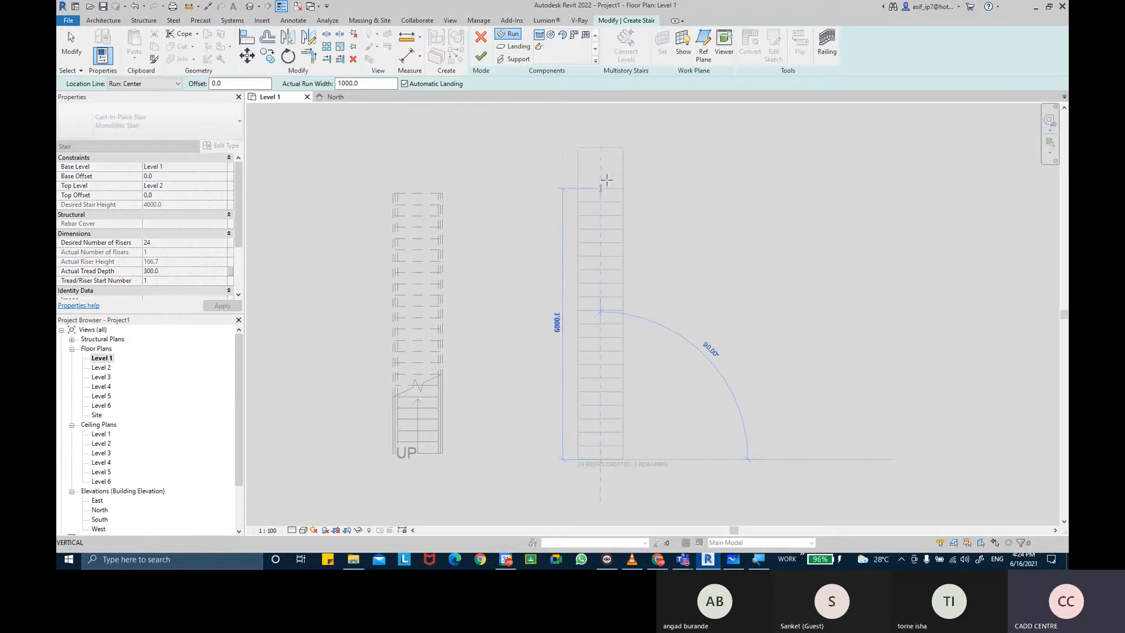
click(603, 174)
middle_drag(703, 291, 678, 247)
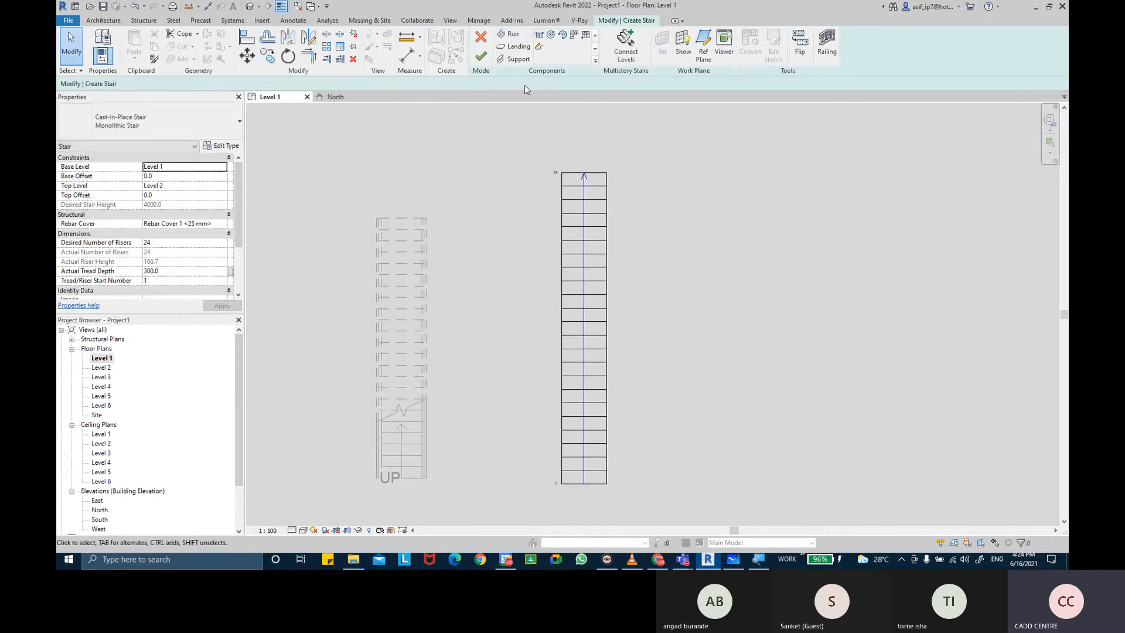
click(481, 56)
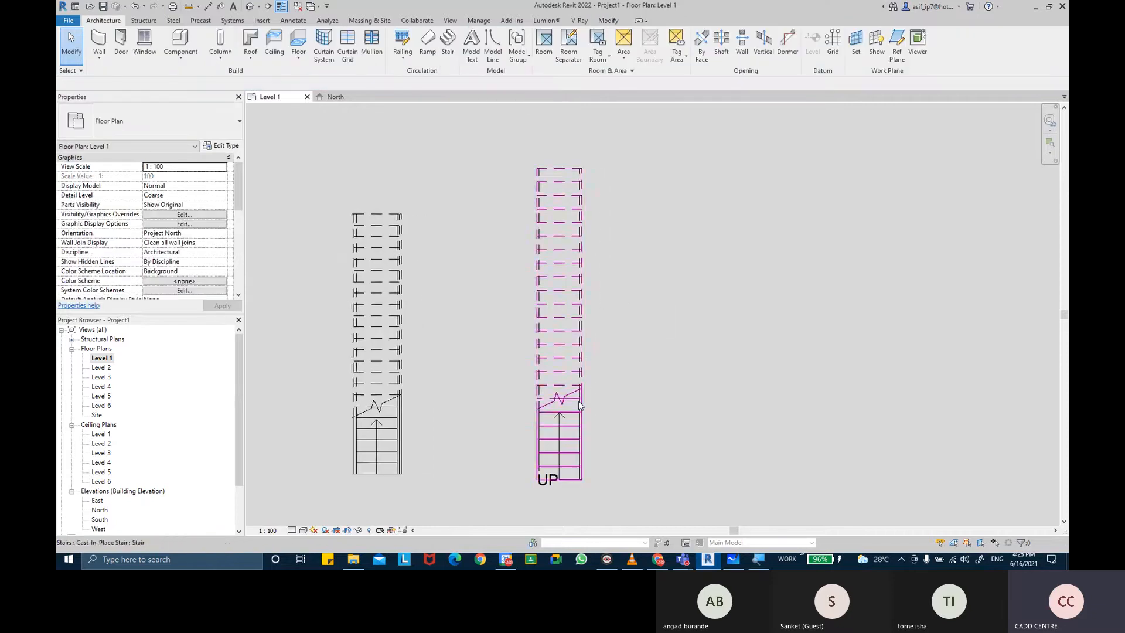
Step: Start a third stair in the Level 1 plan and choose the Precast Stair type
scroll(604, 370, down, 2)
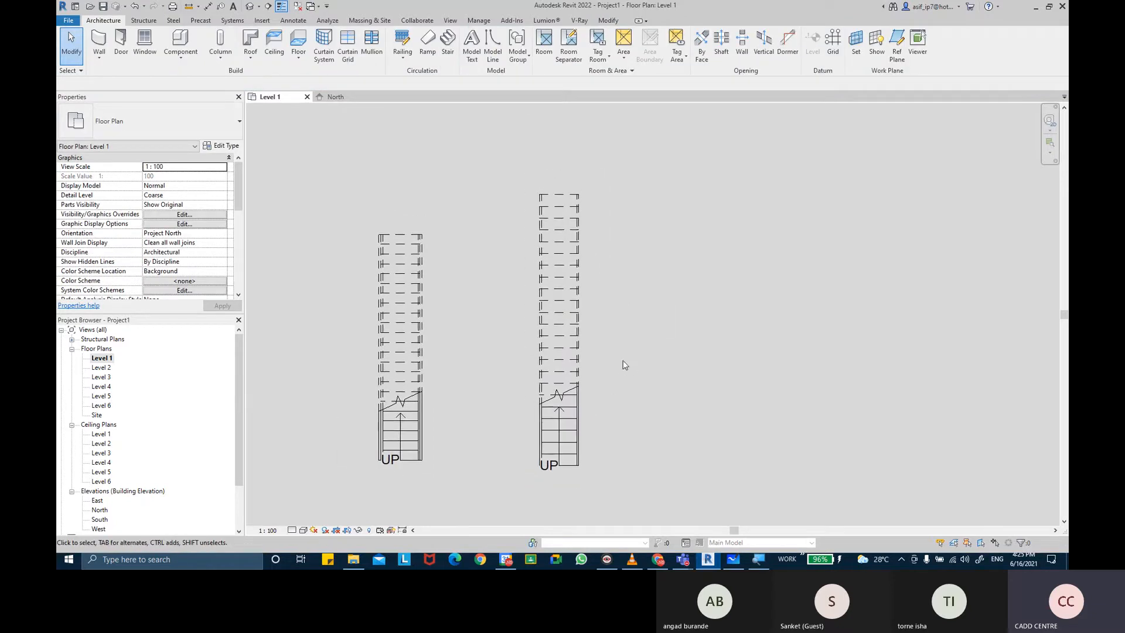
click(448, 47)
click(149, 126)
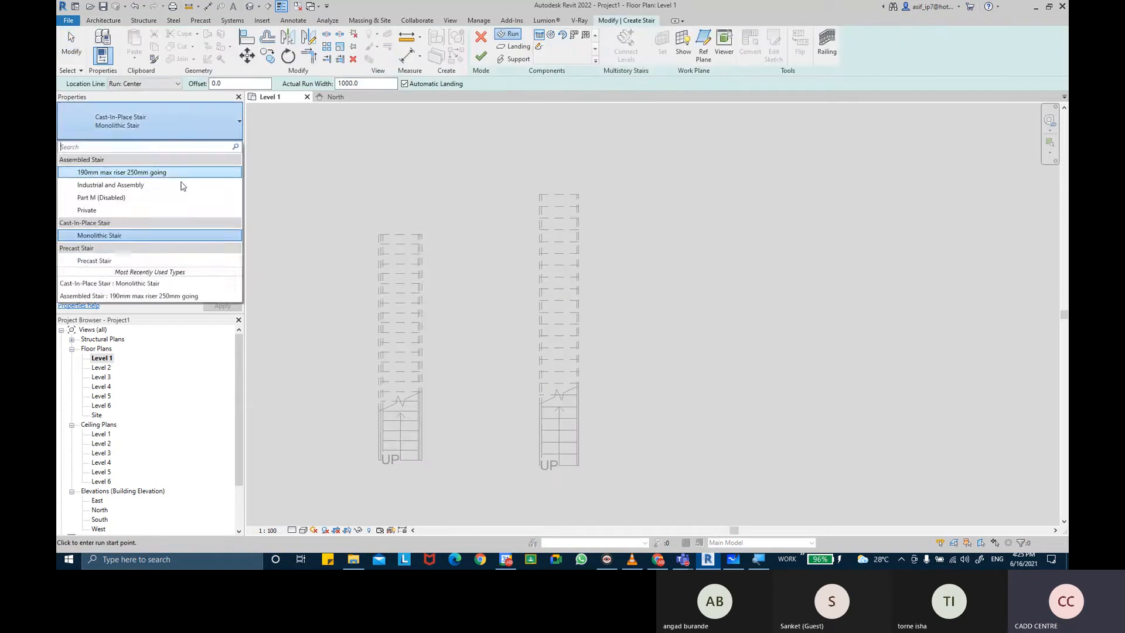
click(142, 262)
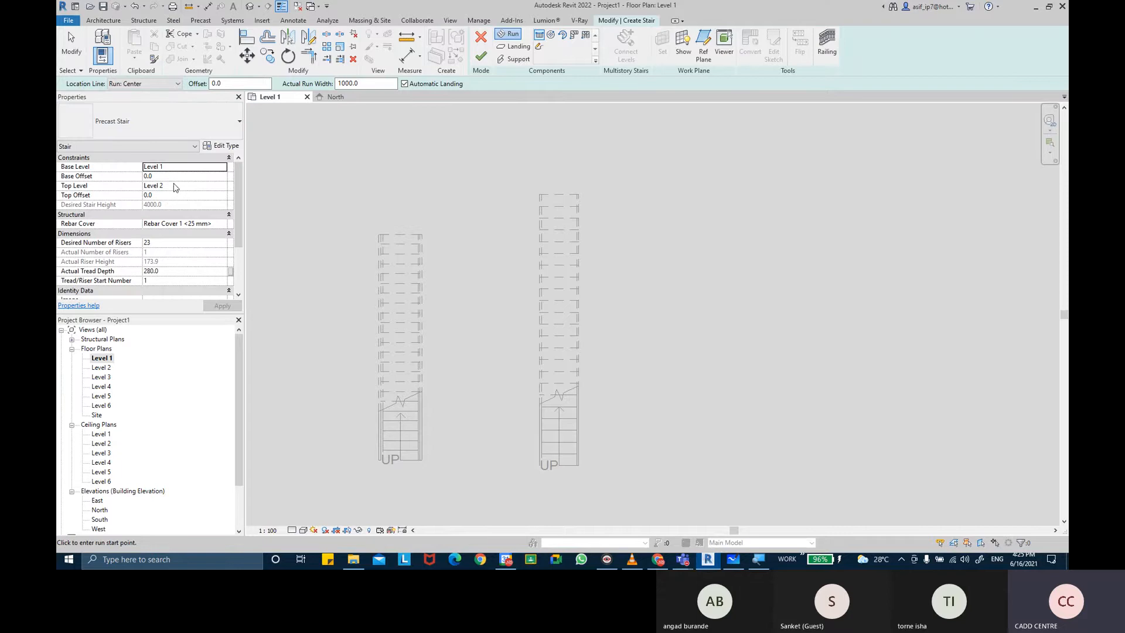
Step: Set the precast stair's desired number of risers to 24 and its actual tread depth to 300
click(154, 244)
drag(154, 244, 143, 244)
text(24)
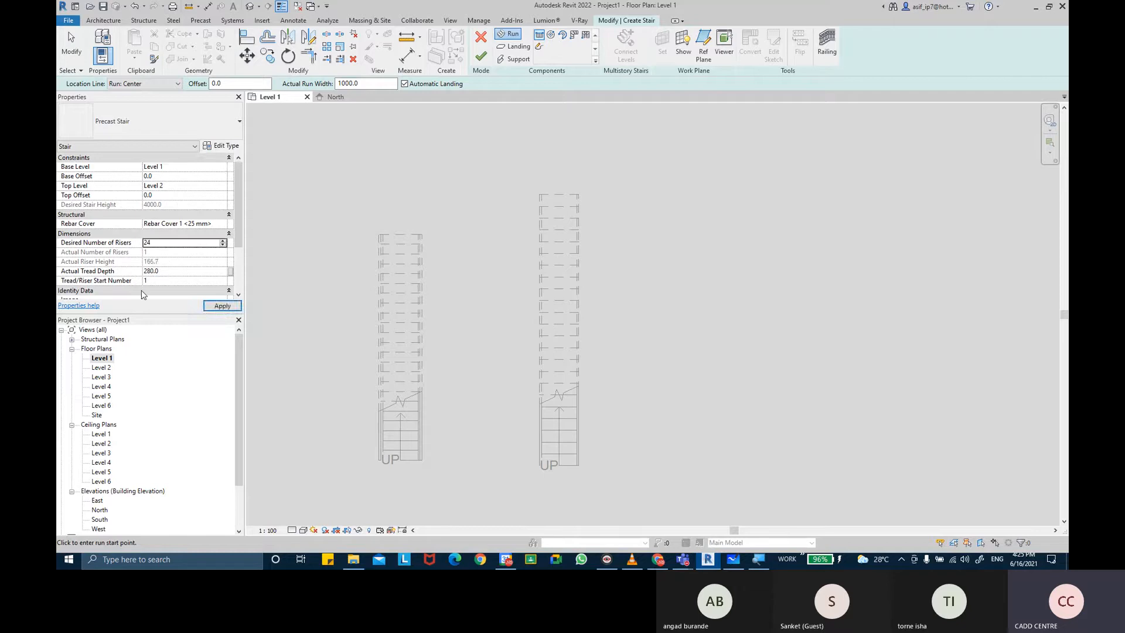
click(165, 273)
text(30)
click(222, 306)
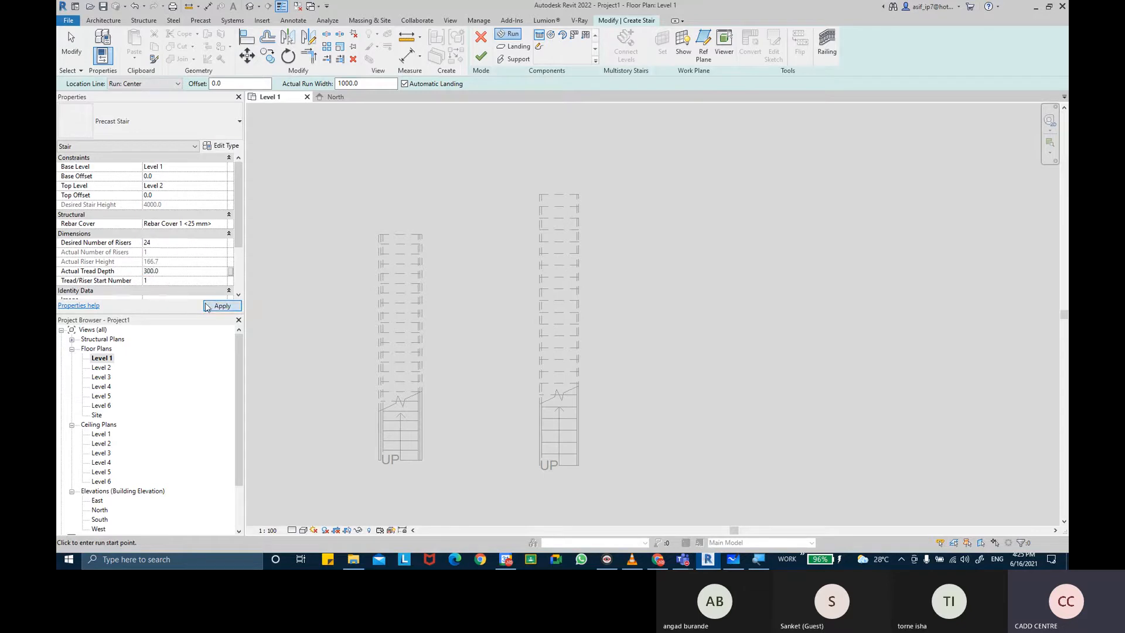
Step: Draw a straight vertical run with all 24 risers to the right of the monolithic stair and finish the precast stair
click(600, 461)
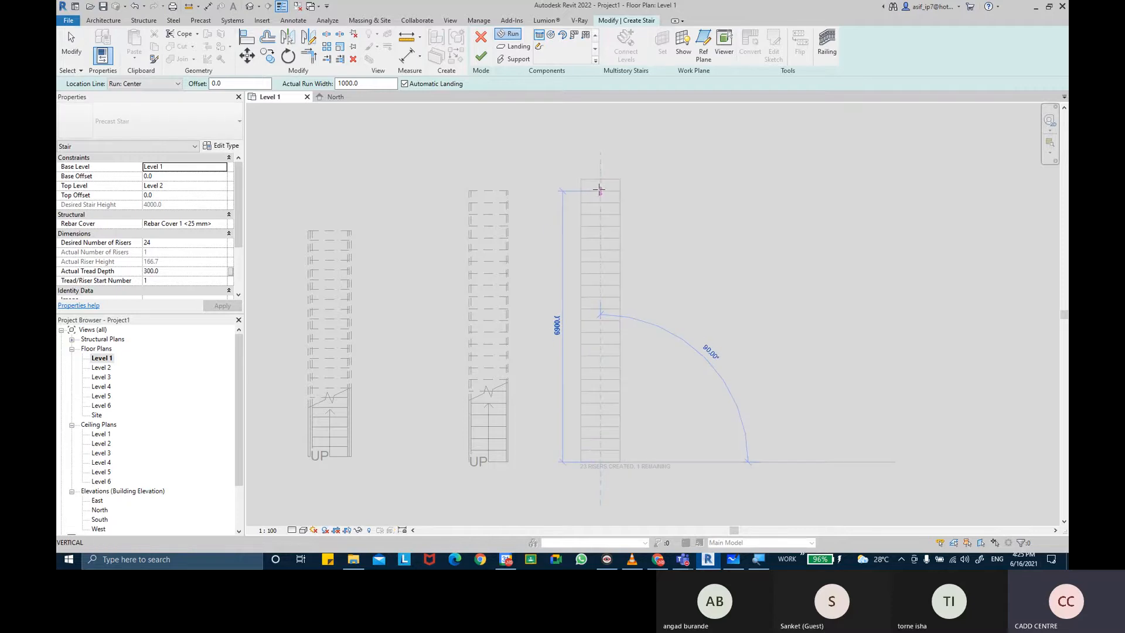
click(598, 169)
key(Escape)
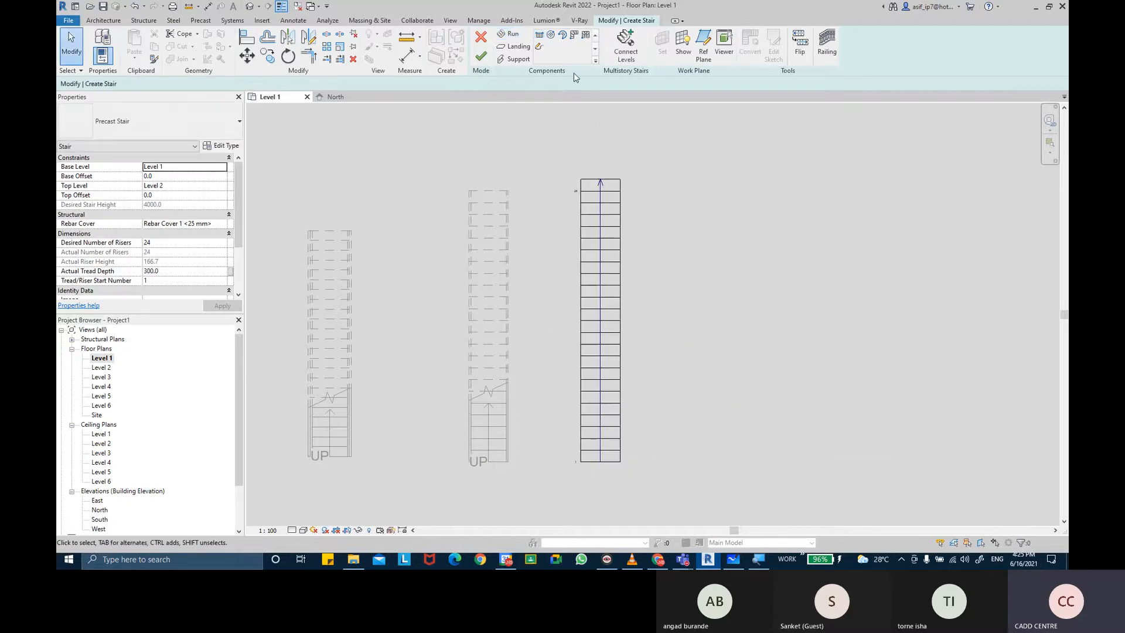
click(486, 56)
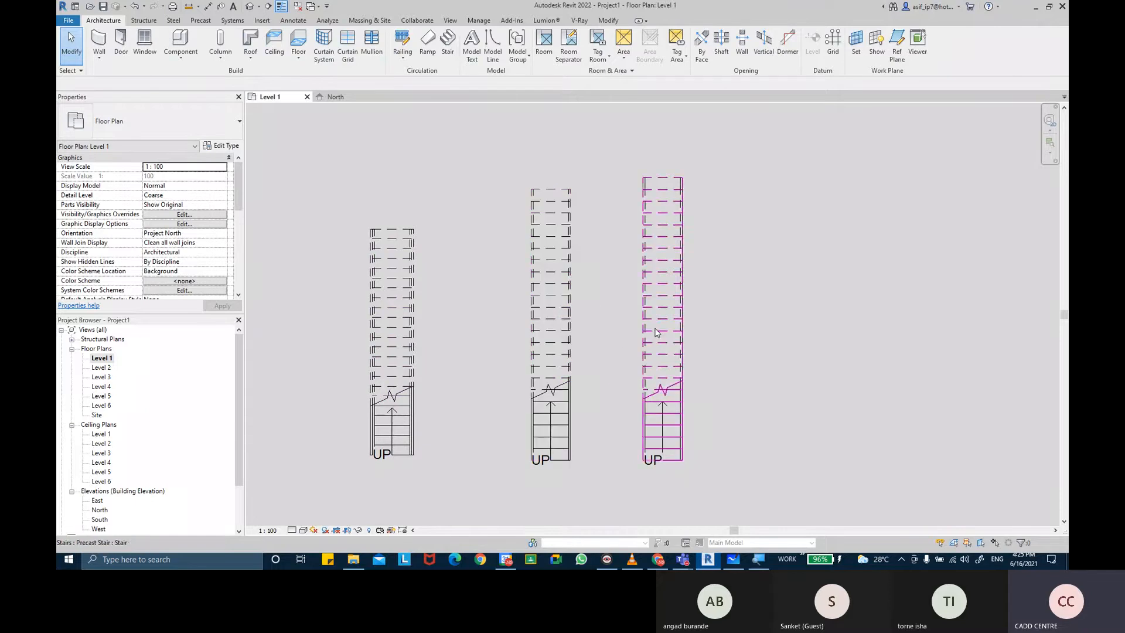
Step: Open the default 3D view and orbit it to show the lower ends of the three stairs
middle_drag(701, 306, 685, 305)
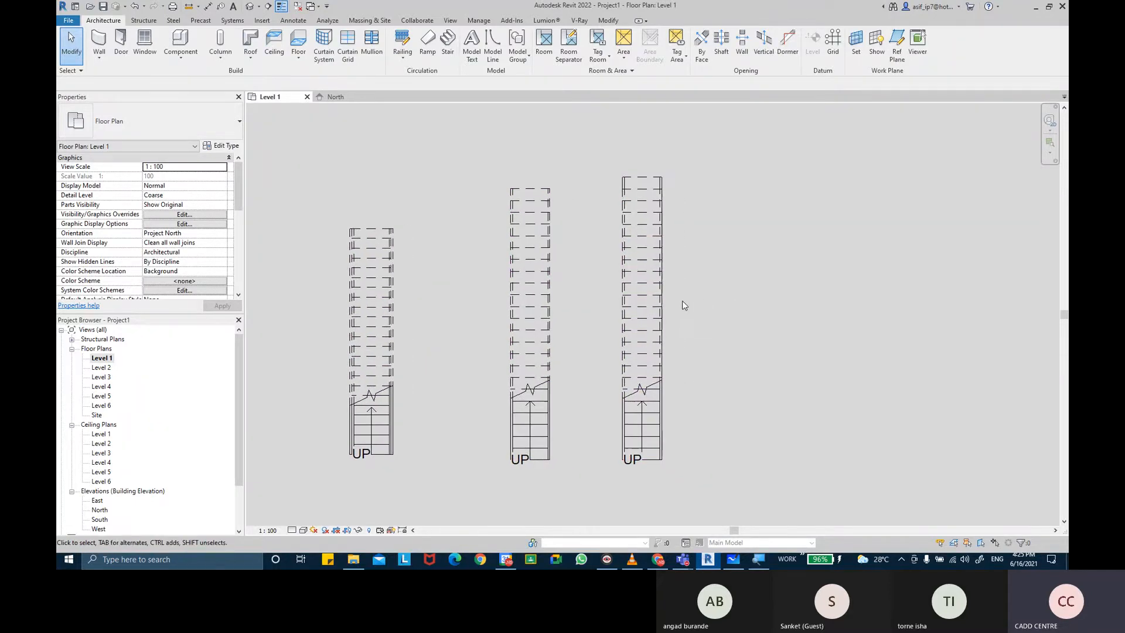
middle_drag(496, 293, 488, 285)
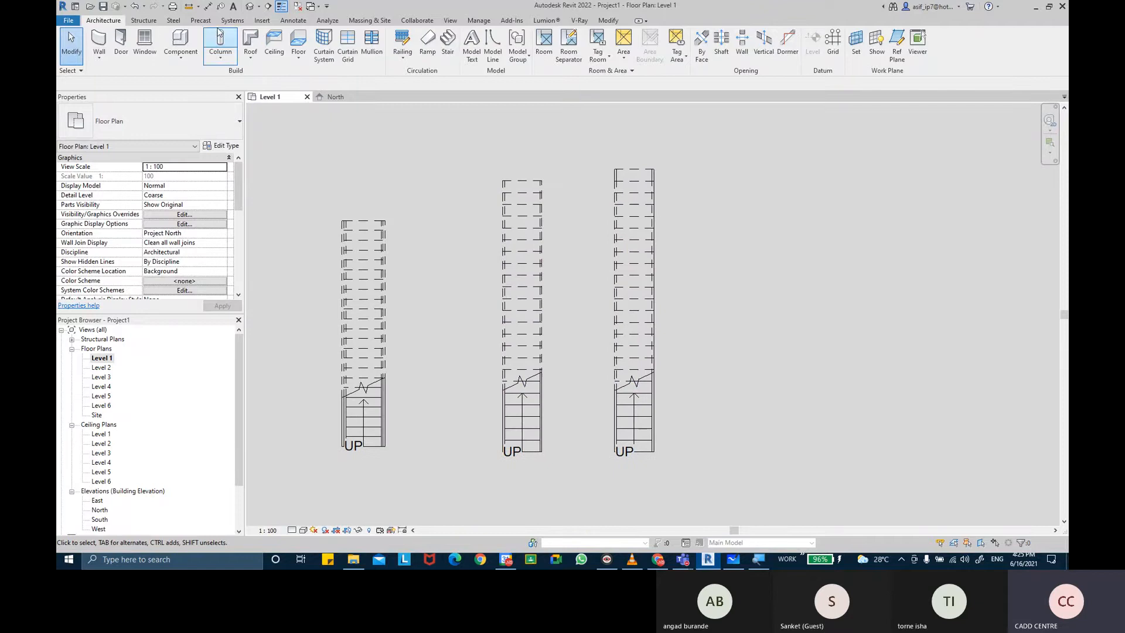
click(246, 7)
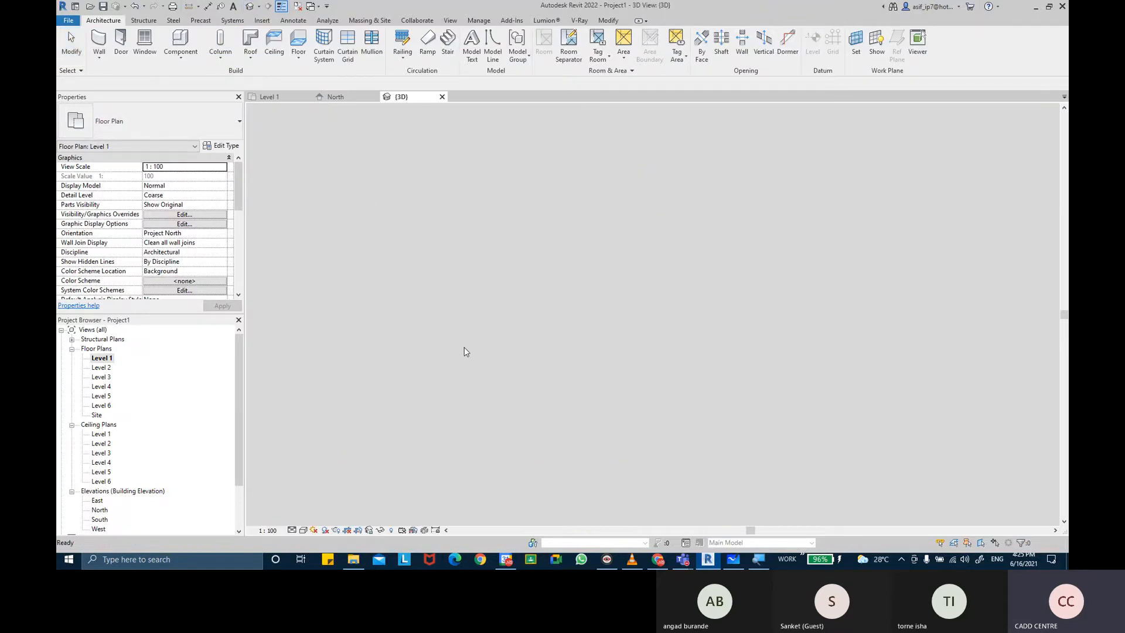
scroll(592, 369, up, 6)
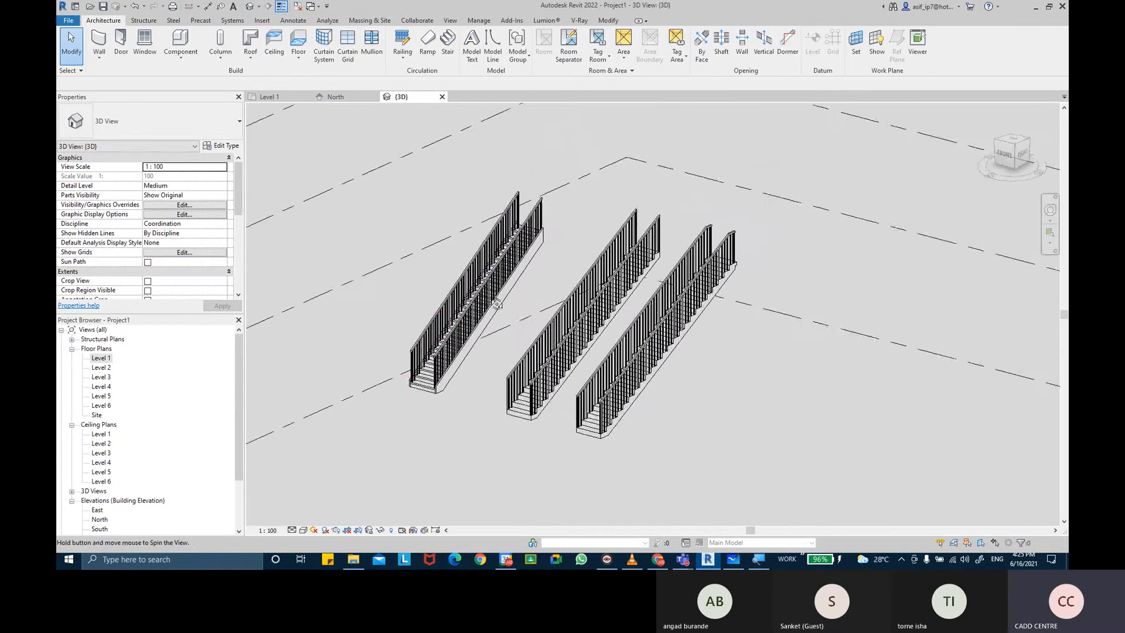
shift+middle_drag(403, 408, 469, 416)
middle_drag(460, 497, 517, 337)
scroll(518, 336, up, 2)
scroll(516, 340, up, 2)
shift+middle_drag(492, 378, 556, 380)
scroll(526, 321, down, 2)
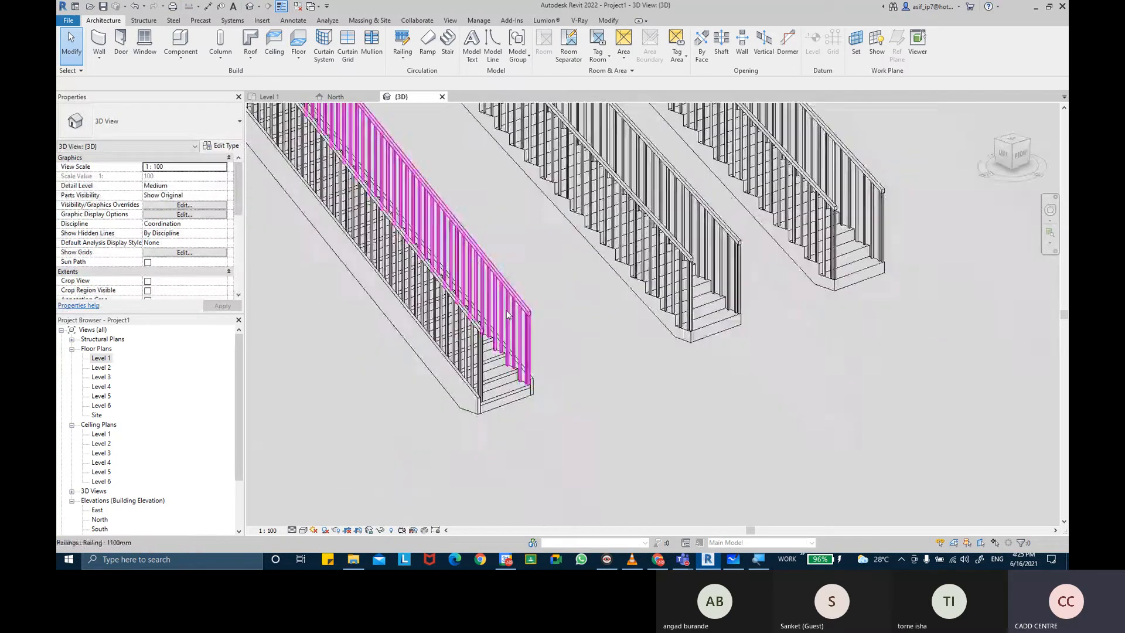
middle_drag(526, 319, 508, 336)
Step: Switch the 3D view to a visual style that shows the stair materials and set its detail level to Fine
click(304, 529)
click(318, 518)
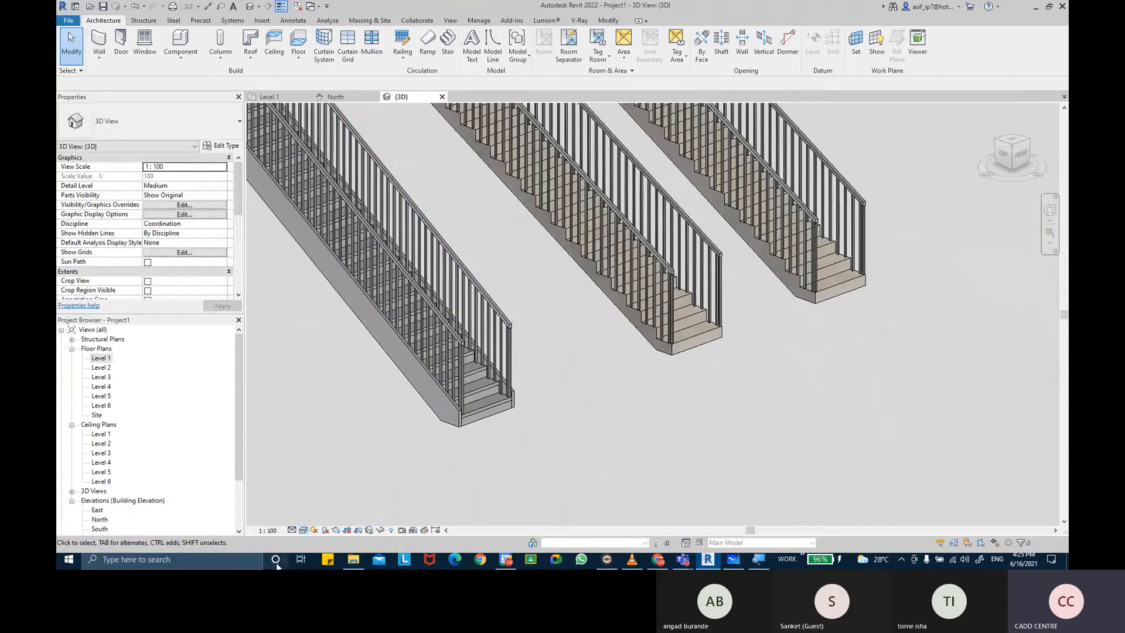
click(295, 529)
click(298, 521)
Step: Examine the bottom steps of the assembled, cast-in-place and precast stairs up close and compare their construction
scroll(440, 451, up, 6)
middle_drag(700, 351, 690, 371)
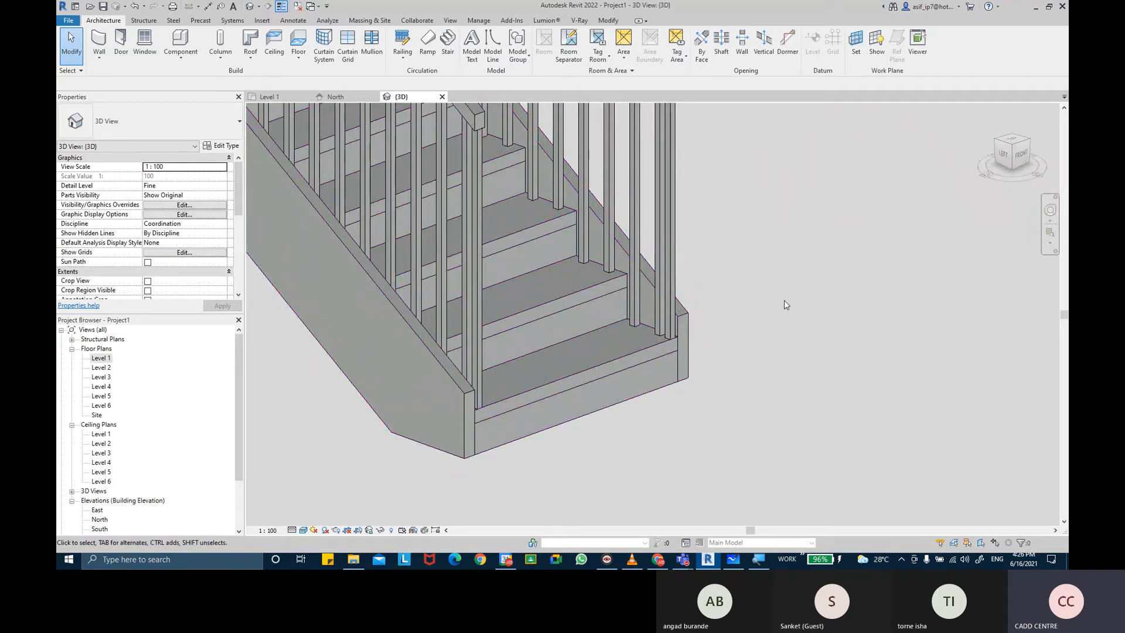
middle_drag(785, 300, 496, 431)
scroll(785, 301, down, 1)
middle_drag(768, 324, 599, 416)
scroll(582, 449, up, 5)
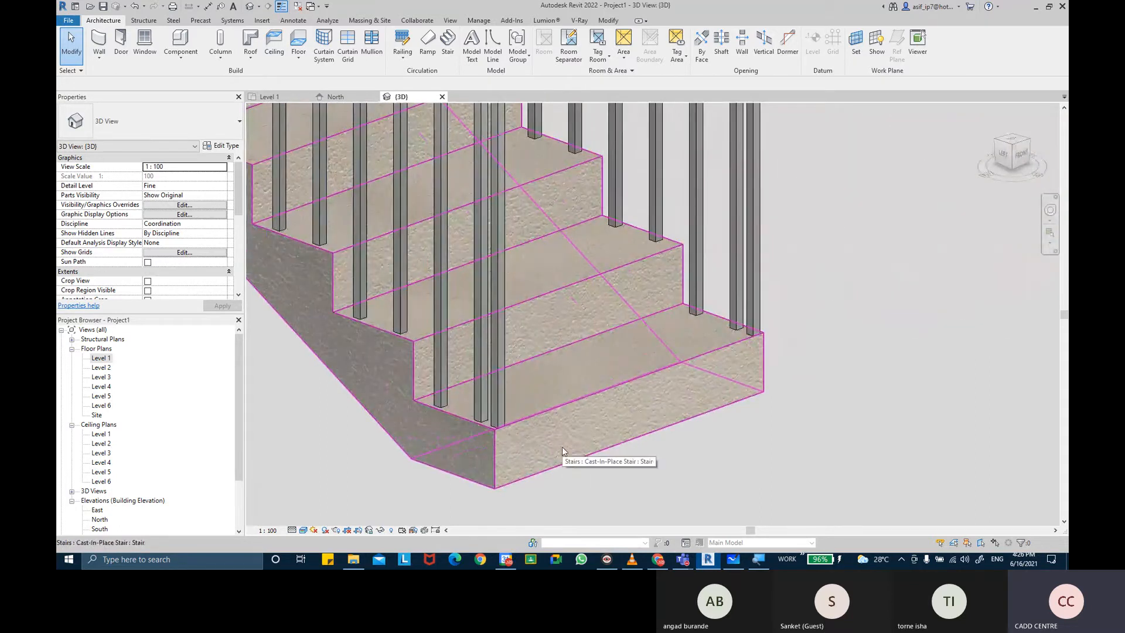
scroll(563, 448, down, 5)
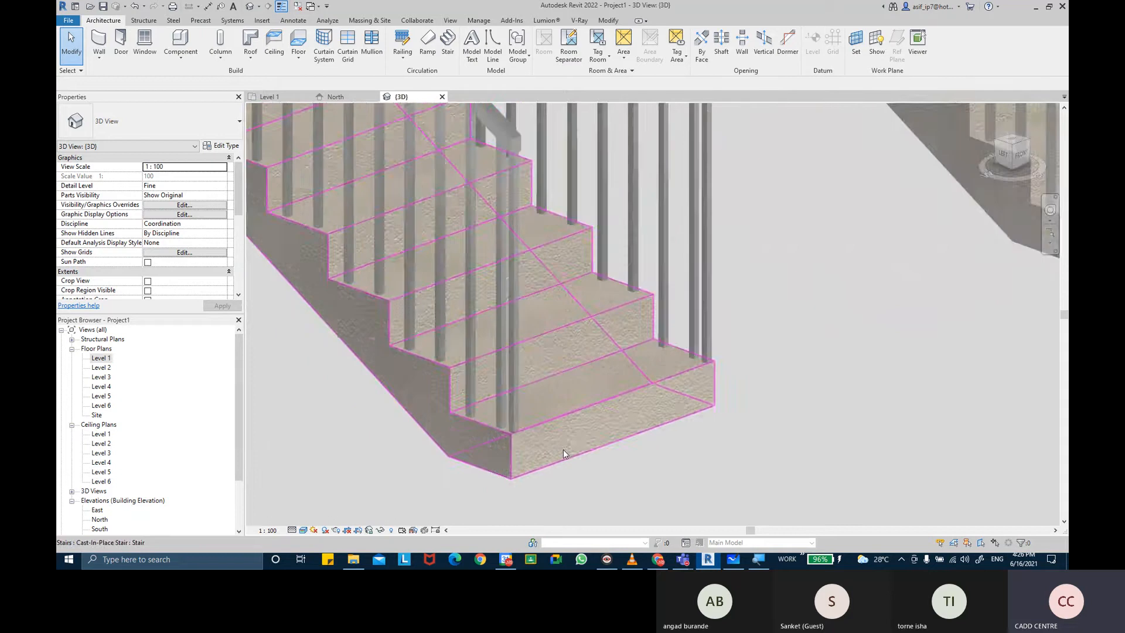
middle_drag(699, 373, 480, 492)
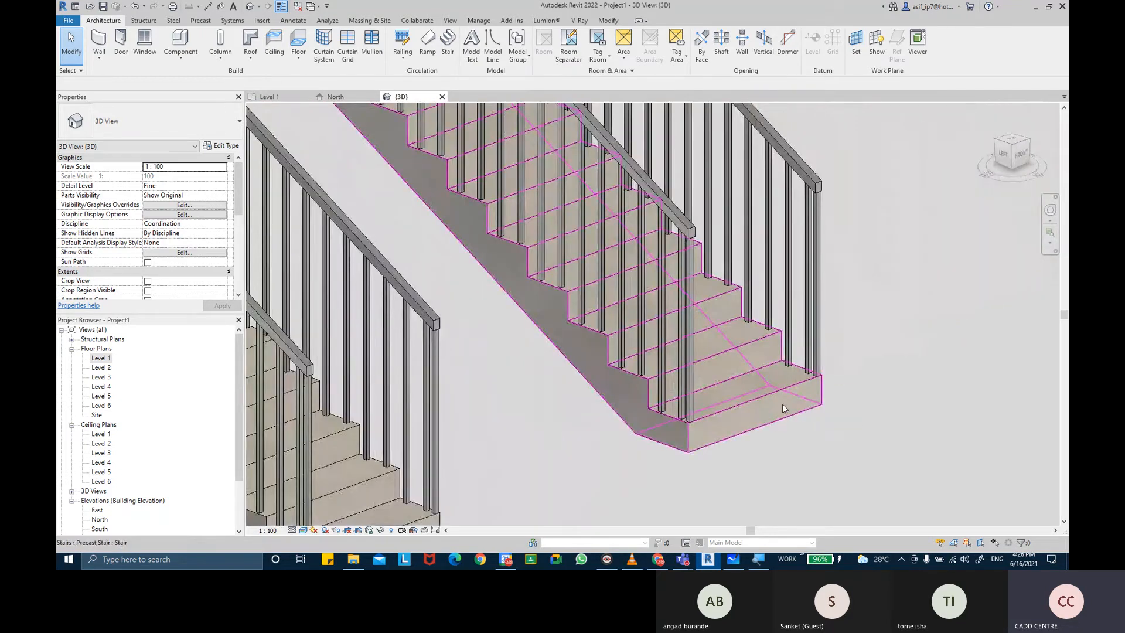
scroll(782, 403, up, 4)
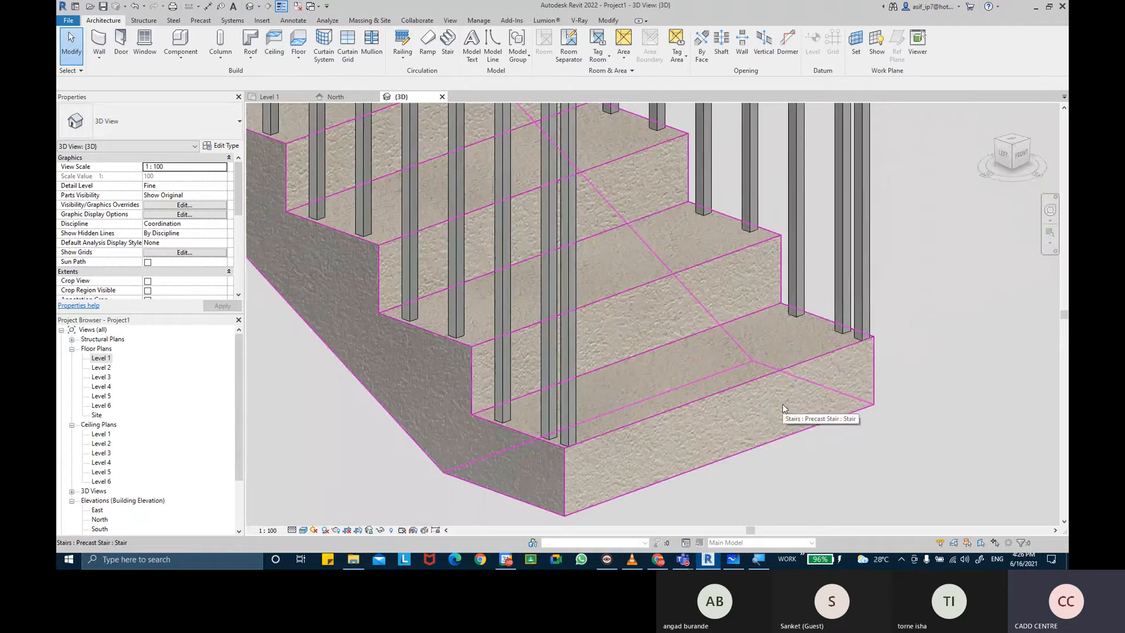
scroll(782, 403, down, 2)
scroll(668, 415, down, 2)
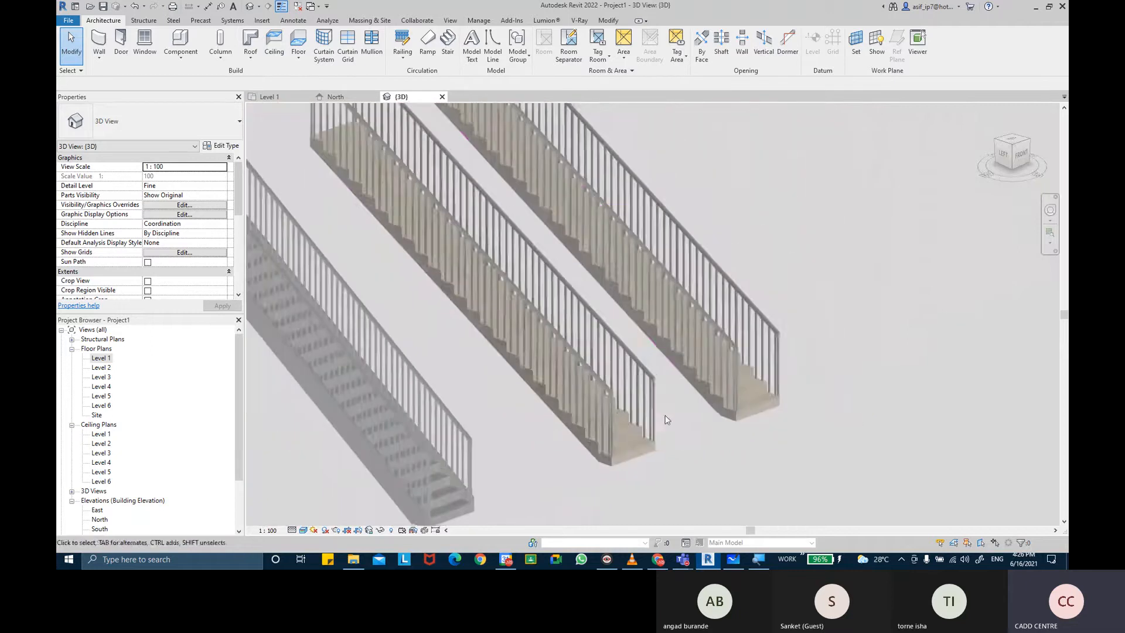
middle_drag(677, 423, 714, 417)
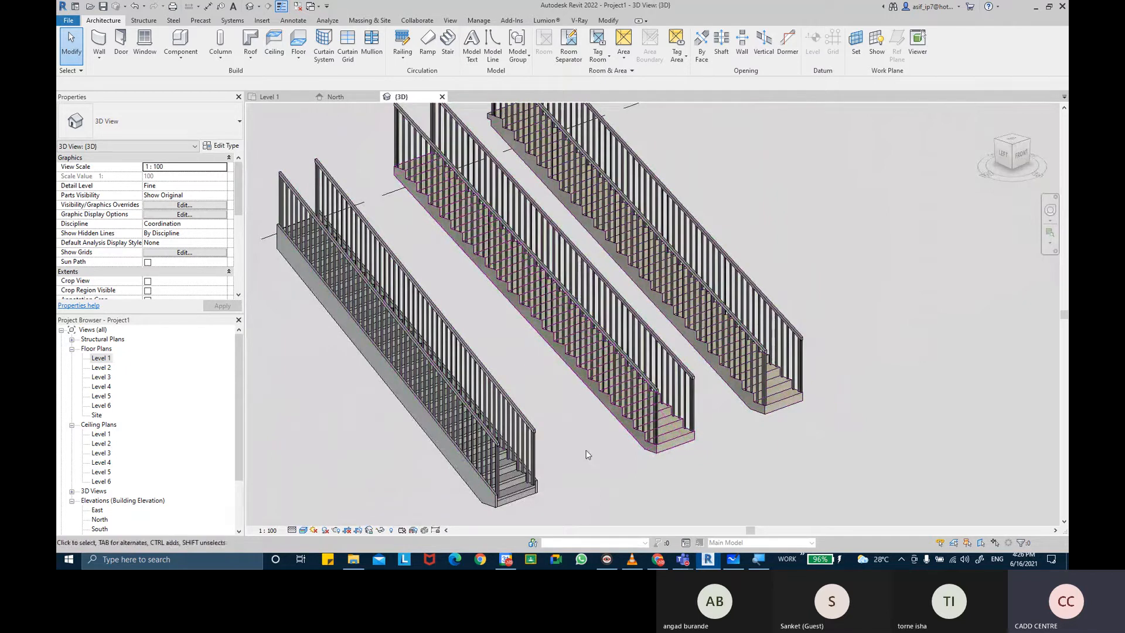
middle_drag(585, 454, 610, 439)
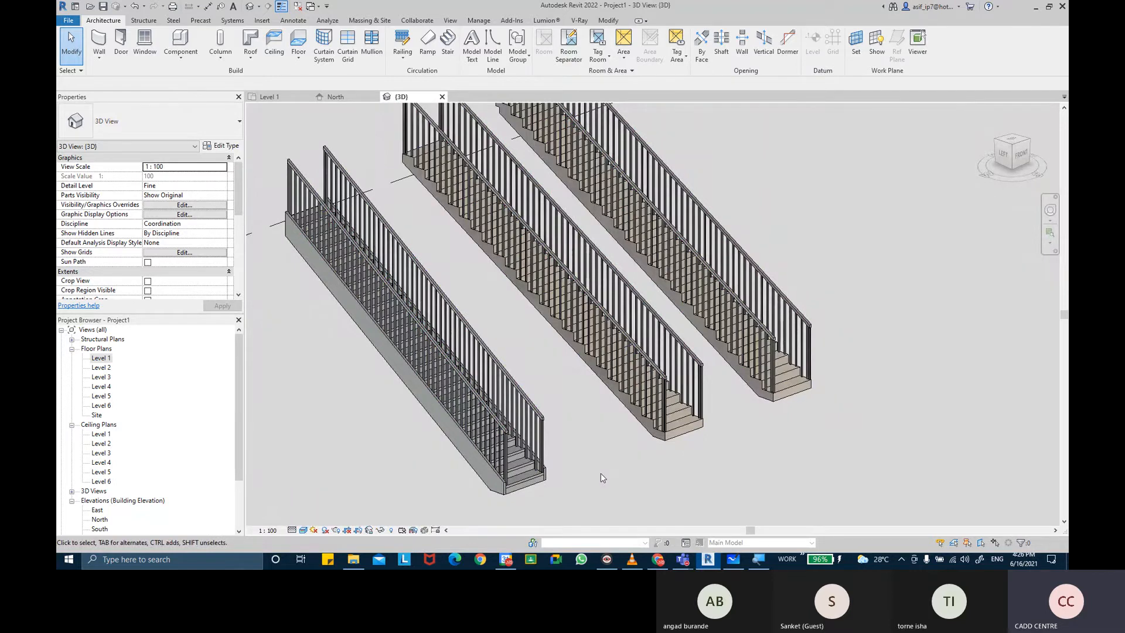
Step: Delete the railings on both sides of all three stairs in the 3D view
click(505, 443)
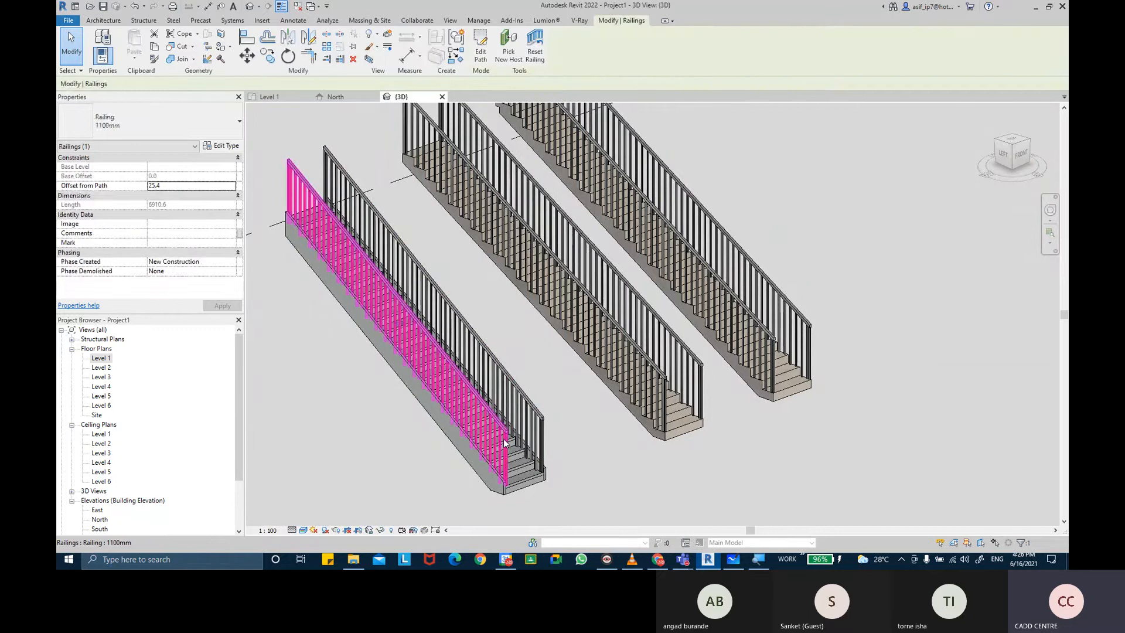
click(508, 44)
click(637, 360)
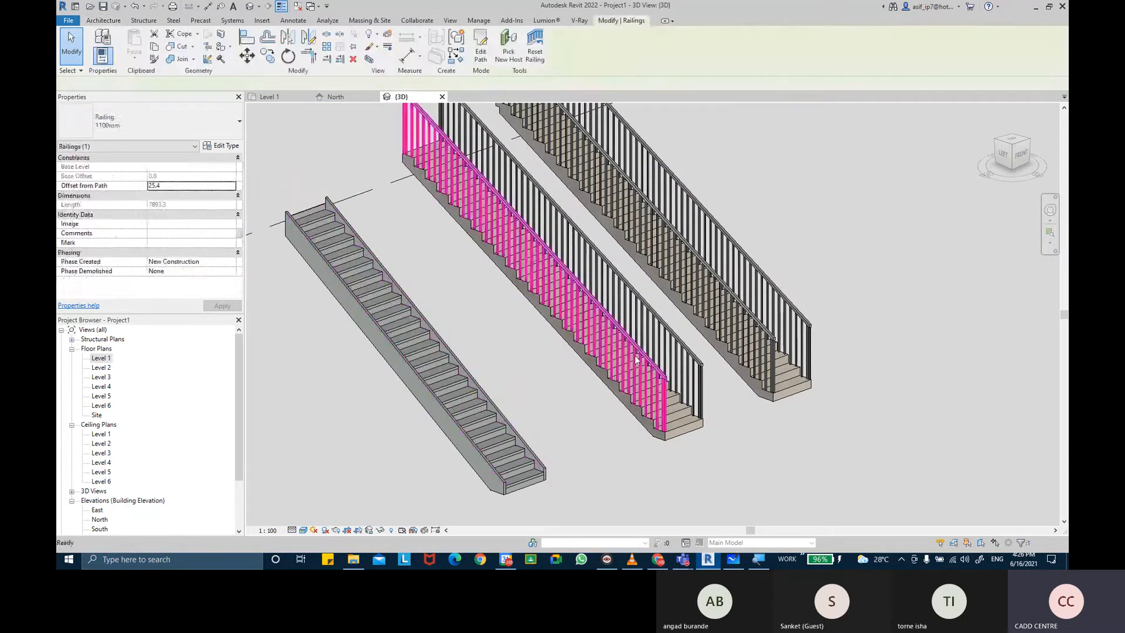
click(719, 308)
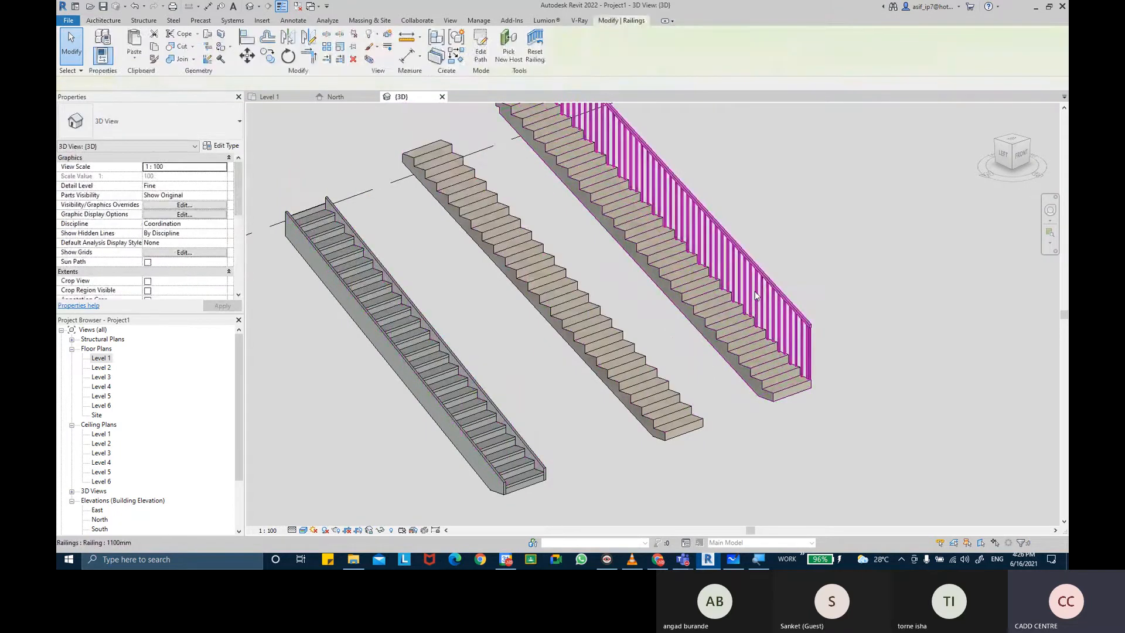
key(Delete)
scroll(595, 447, down, 5)
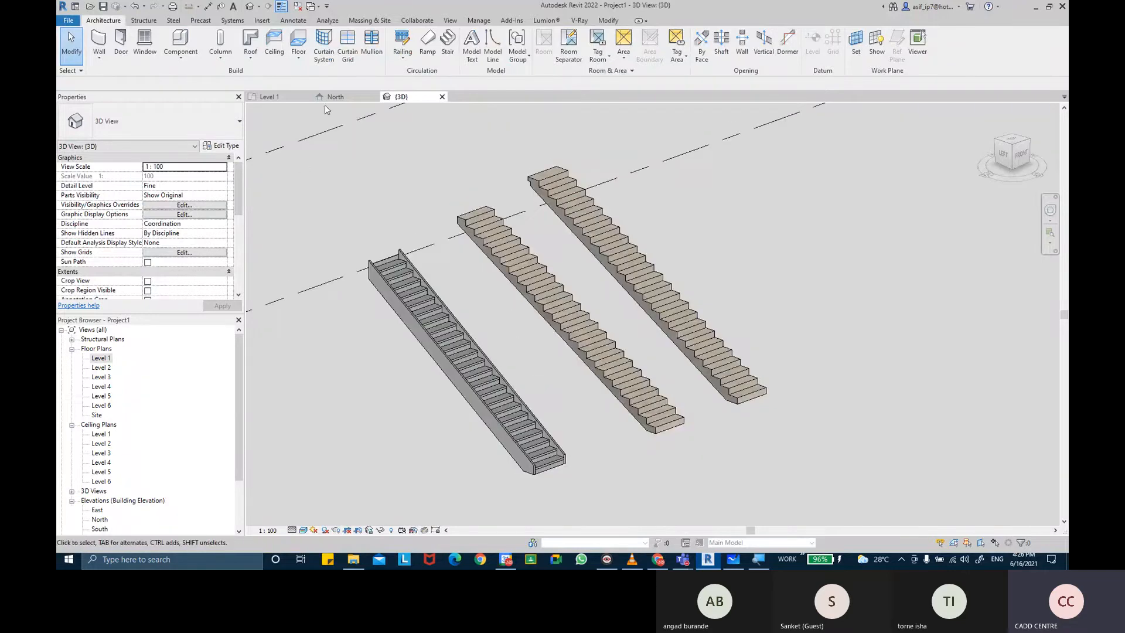
Step: Return to the Level 1 floor plan and start a new stair with a full-step spiral run
click(284, 100)
scroll(841, 254, down, 2)
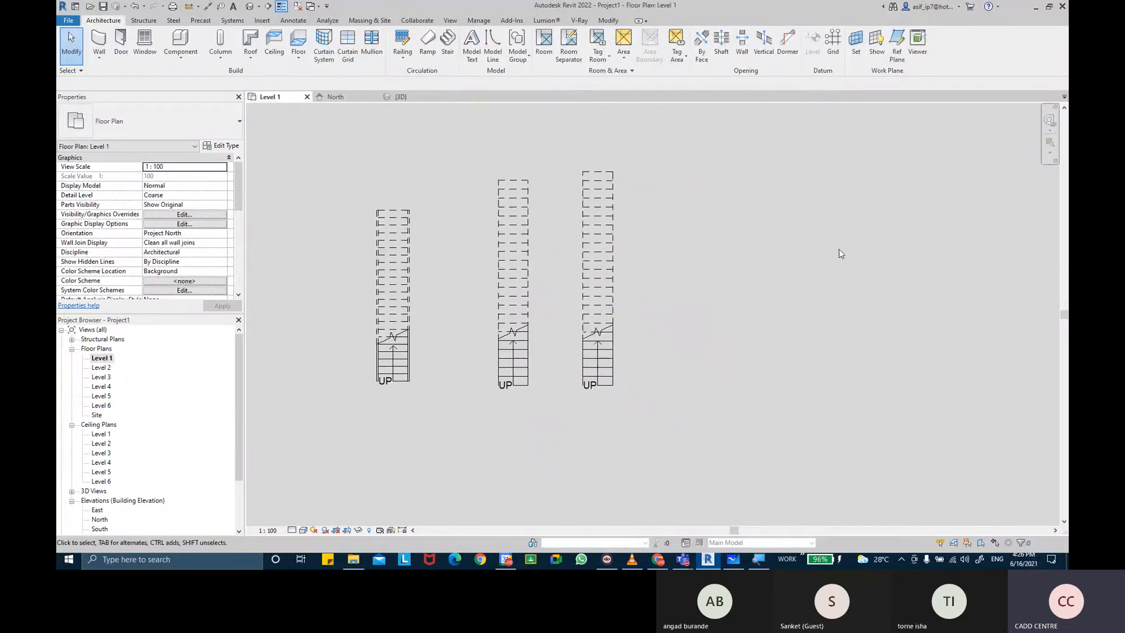
click(449, 42)
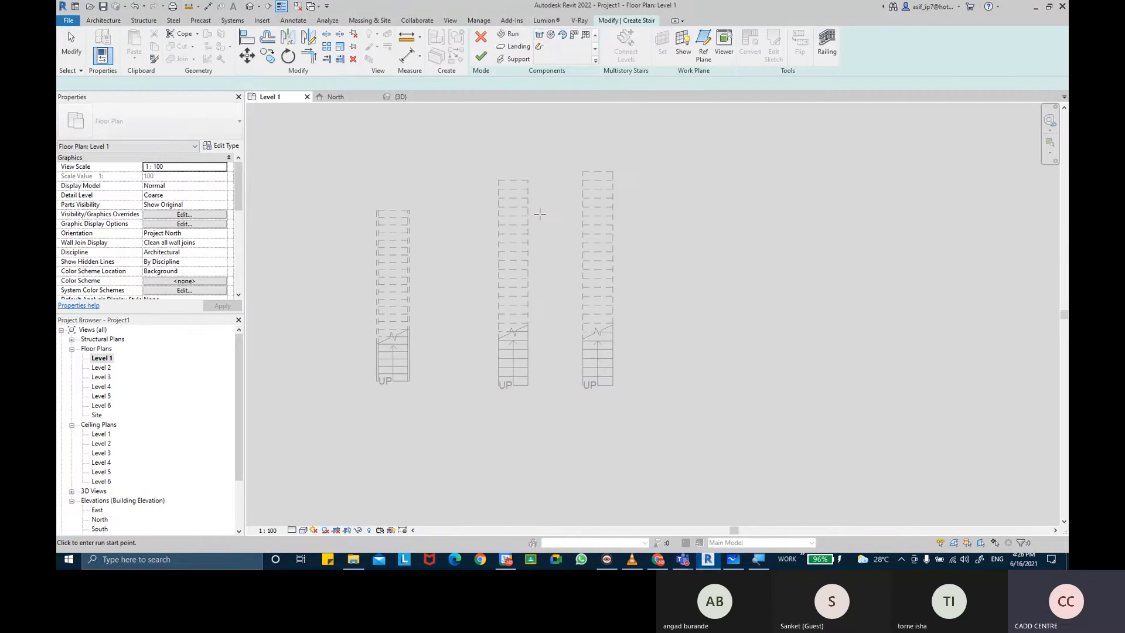
click(551, 36)
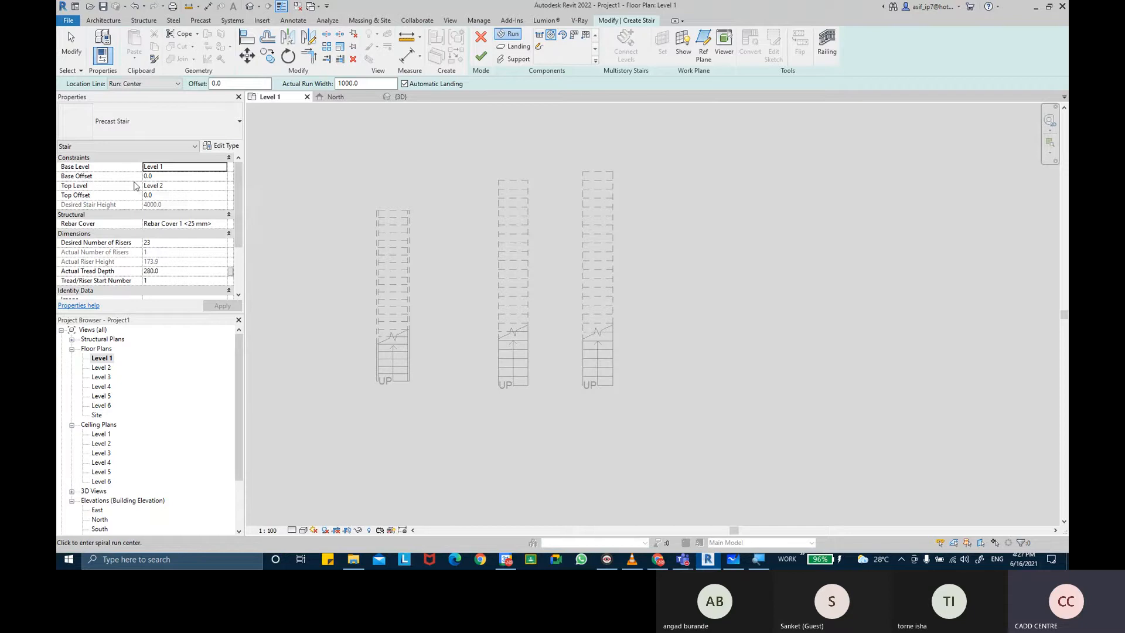
click(158, 244)
text(24)
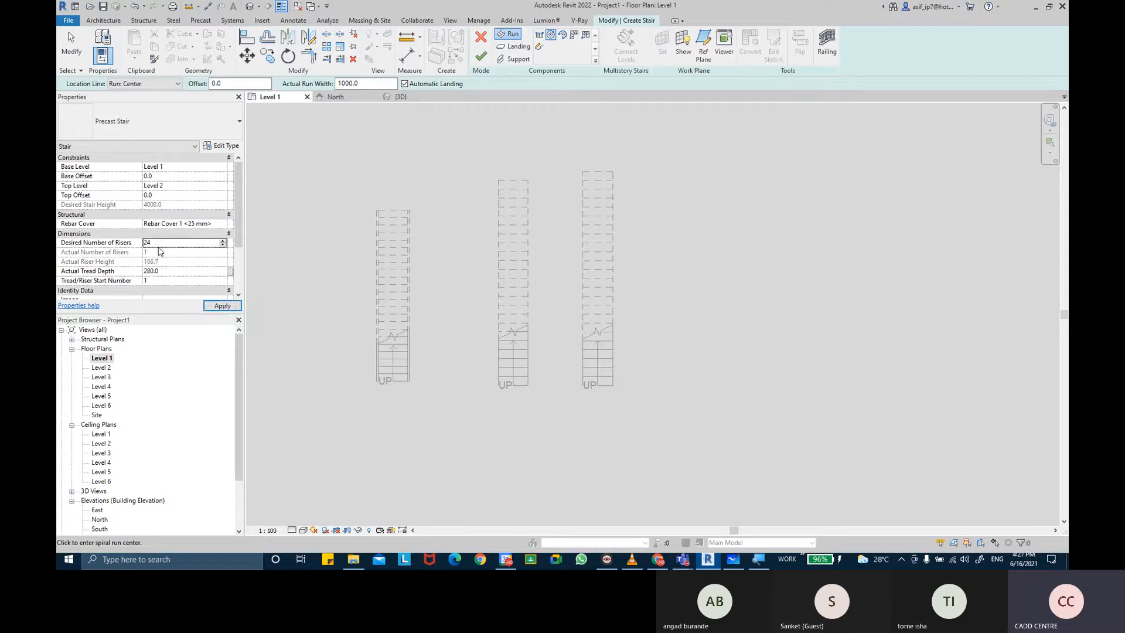
click(170, 270)
Step: Choose the Assembled Stair type "190mm max riser 250mm going" for the spiral stair and set its desired number of risers to 24
click(146, 123)
click(143, 172)
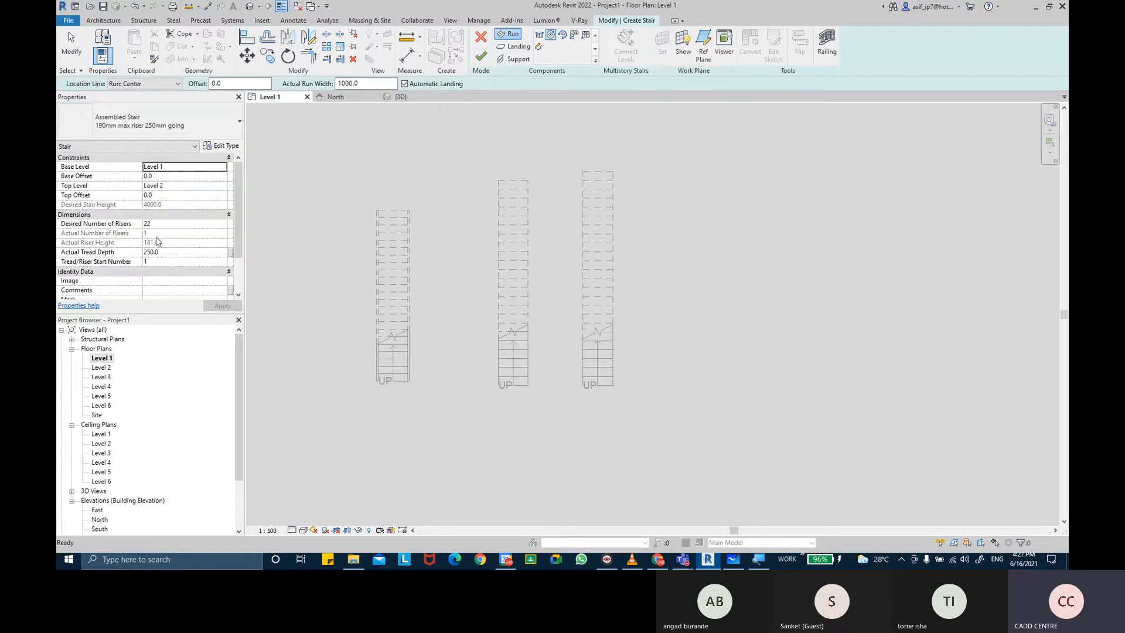
click(163, 225)
text(24)
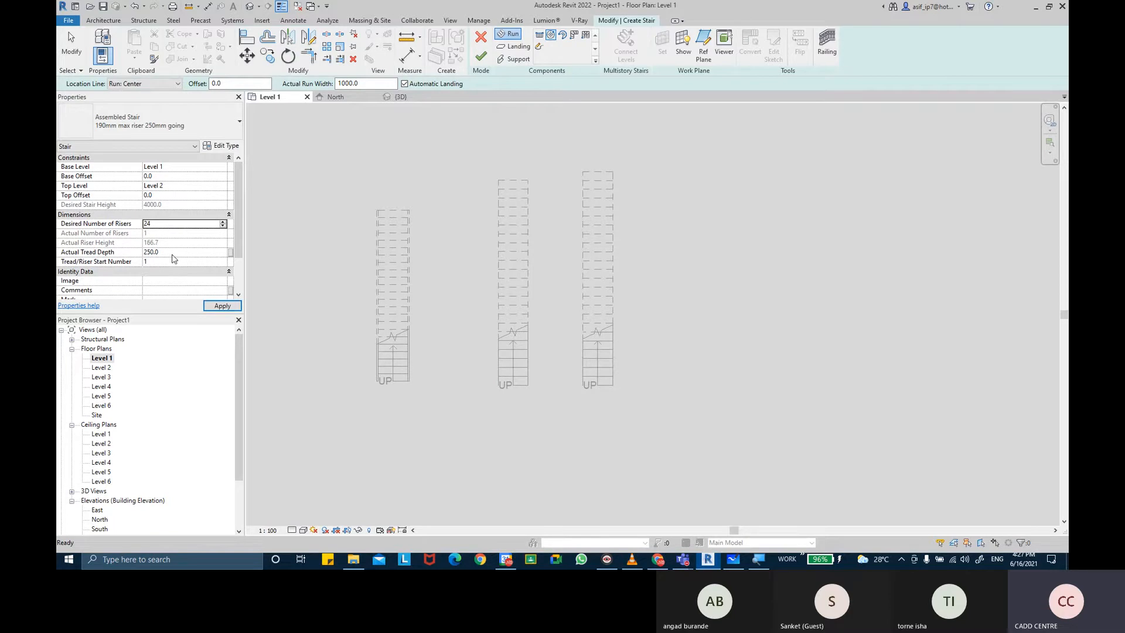
click(222, 305)
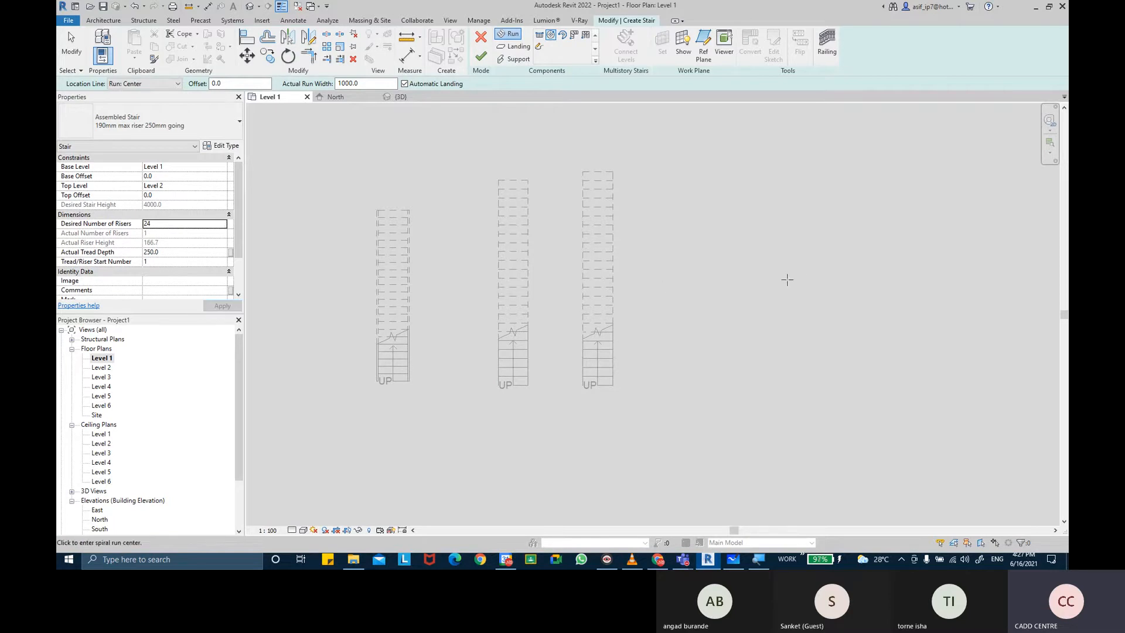
Step: Place the full-step spiral run with an 1100 mm radius beside the three straight stairs and finish the assembled spiral stair
middle_drag(779, 286, 668, 299)
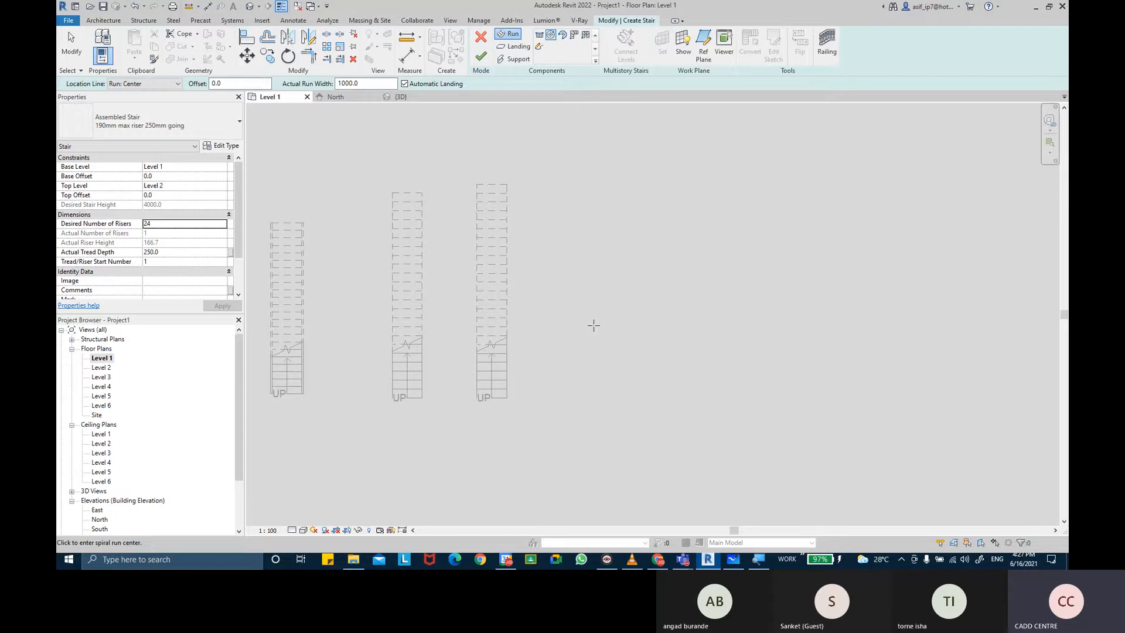
click(598, 305)
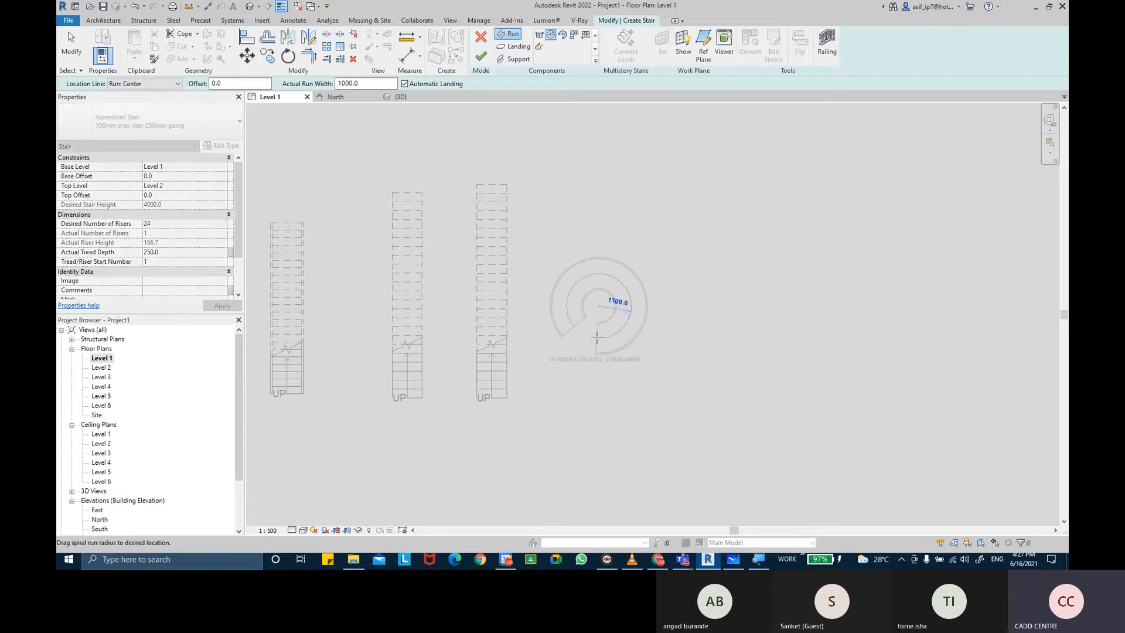
click(596, 338)
key(Escape)
key(Escape)
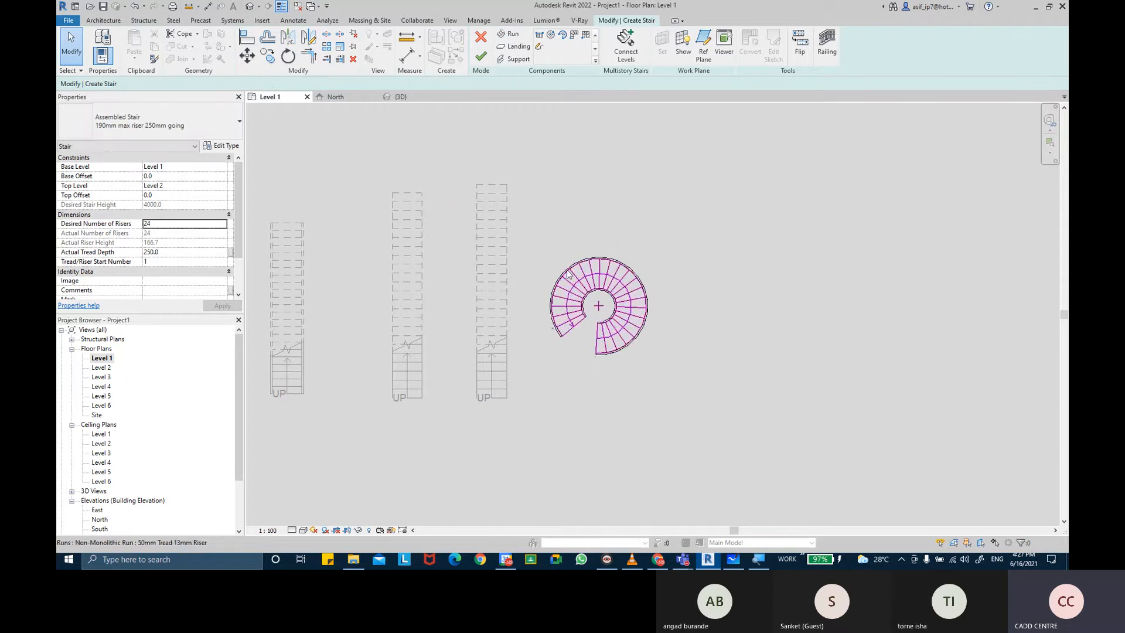
scroll(677, 287, up, 2)
scroll(677, 287, up, 2)
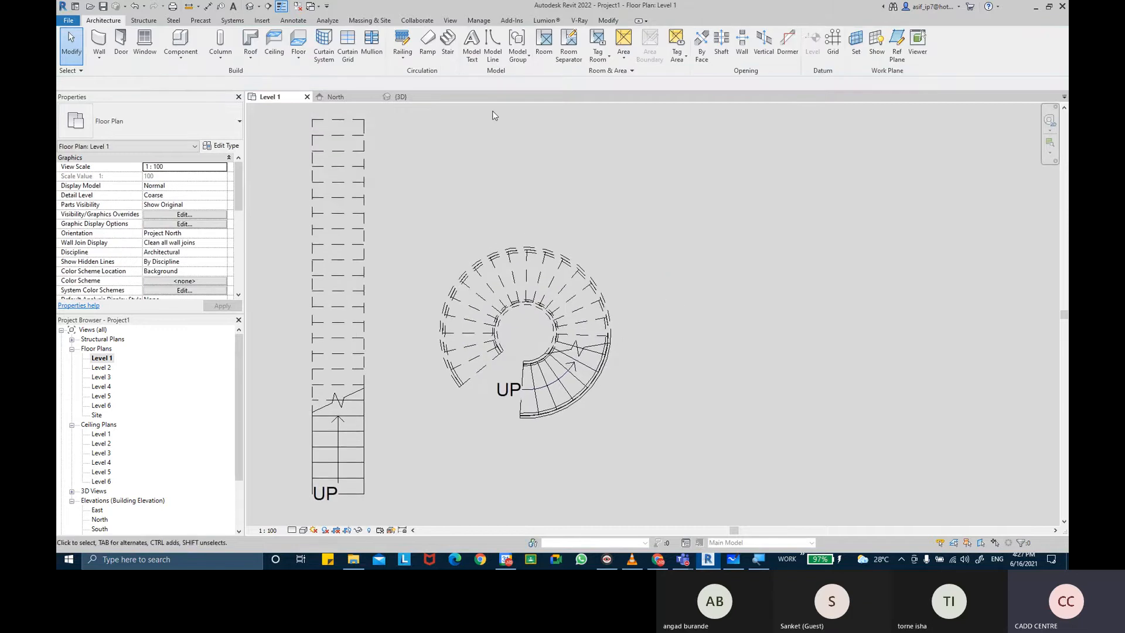
Step: Start a new Cast-In-Place Monolithic Stair with a spiral run, 24 desired risers and a 300 mm tread depth
click(447, 42)
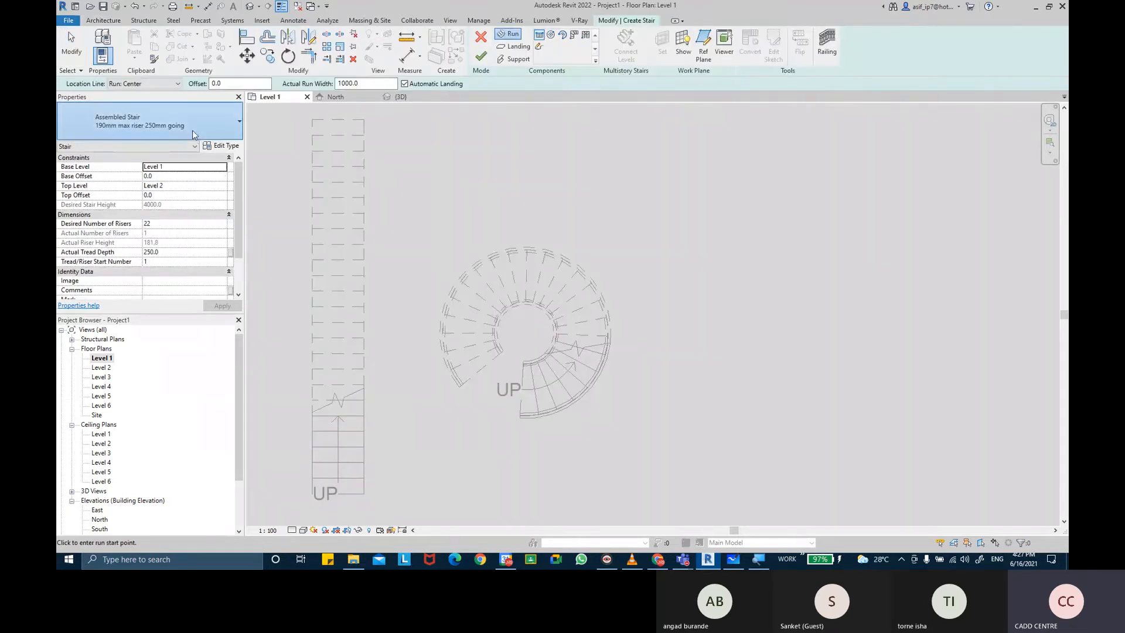
click(193, 130)
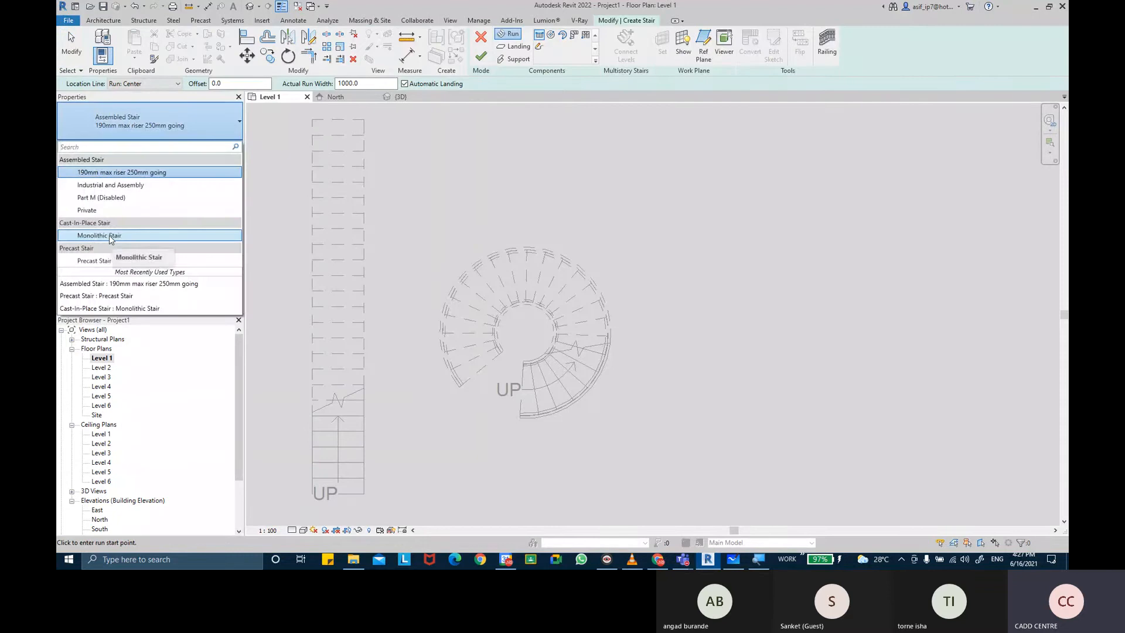
click(109, 235)
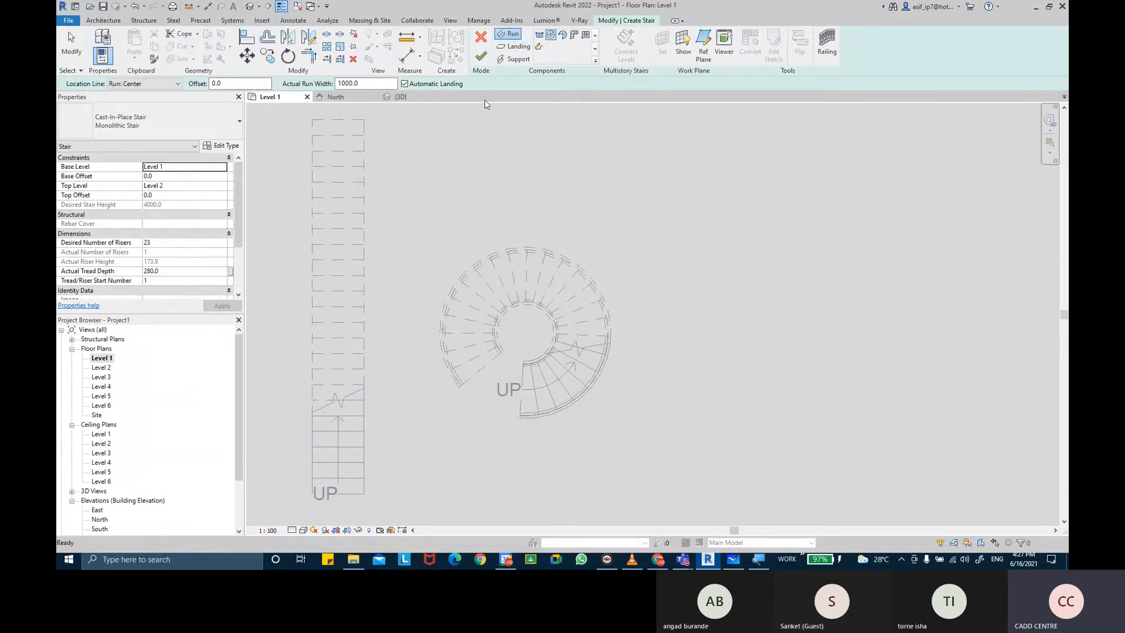
click(172, 241)
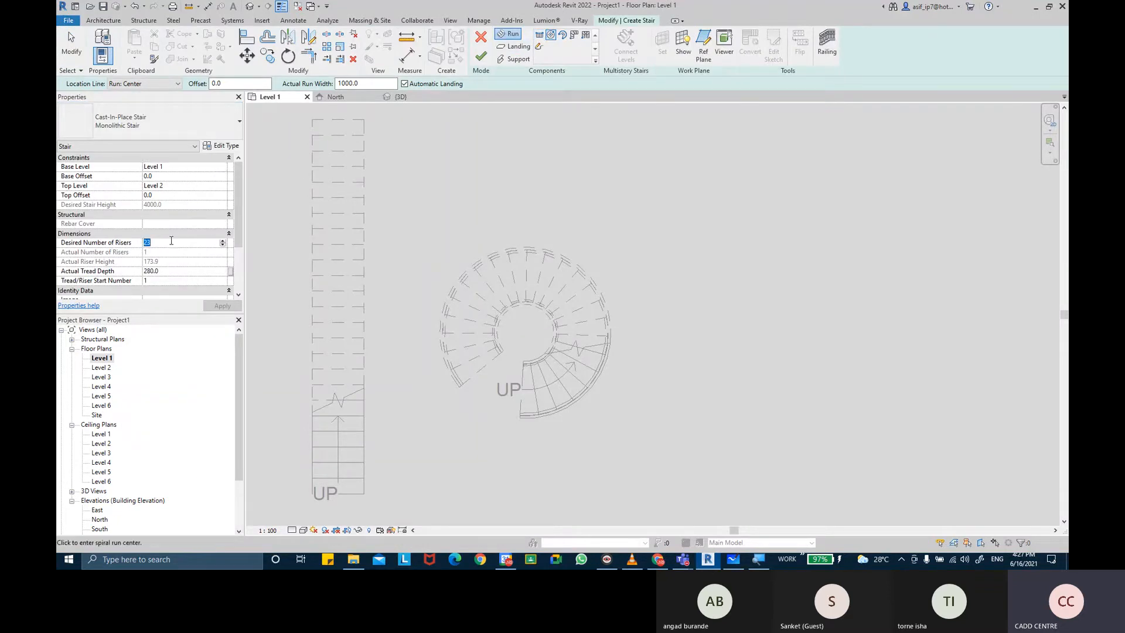
text(24)
click(174, 271)
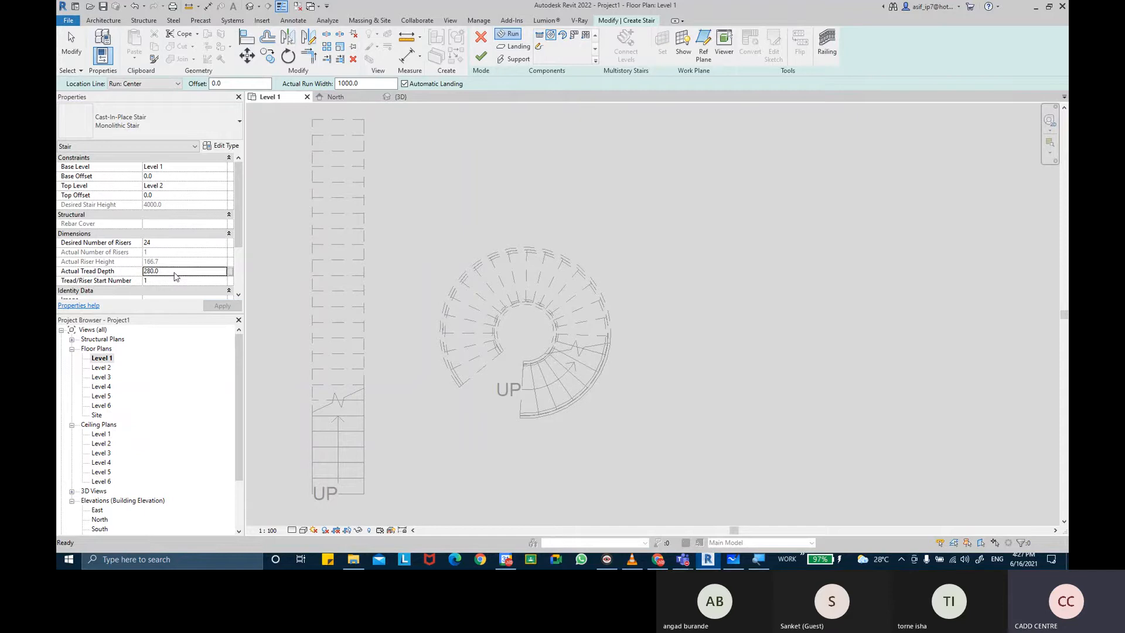
text(300)
key(Return)
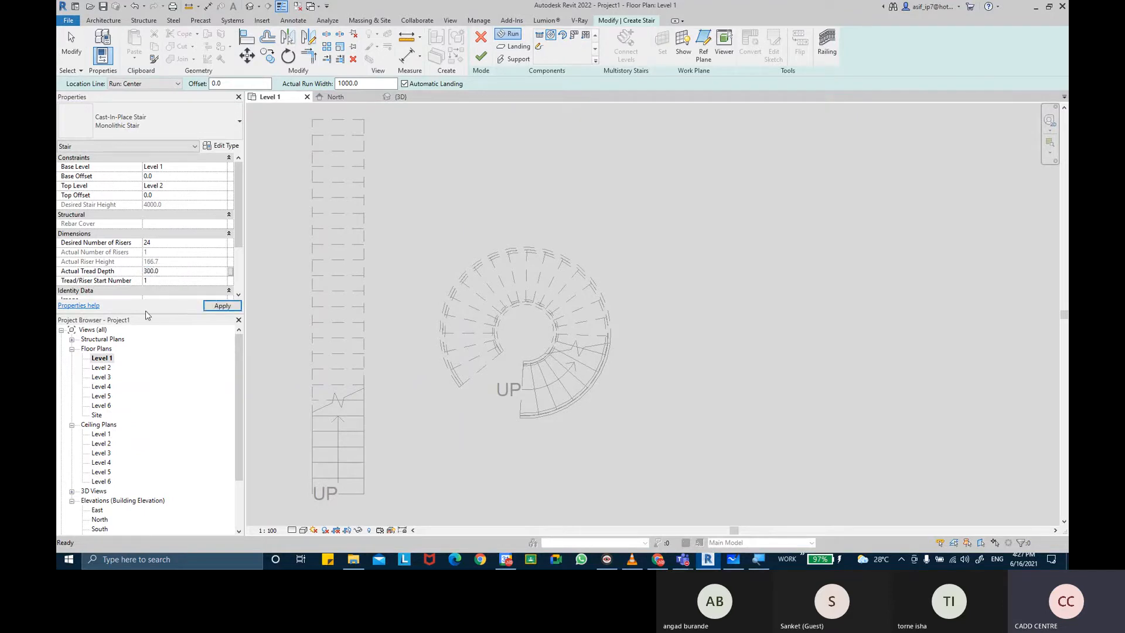
Step: Draw a center-ends spiral run with a 1300 mm radius and 5 risers beside the first spiral stair
middle_drag(745, 322, 698, 318)
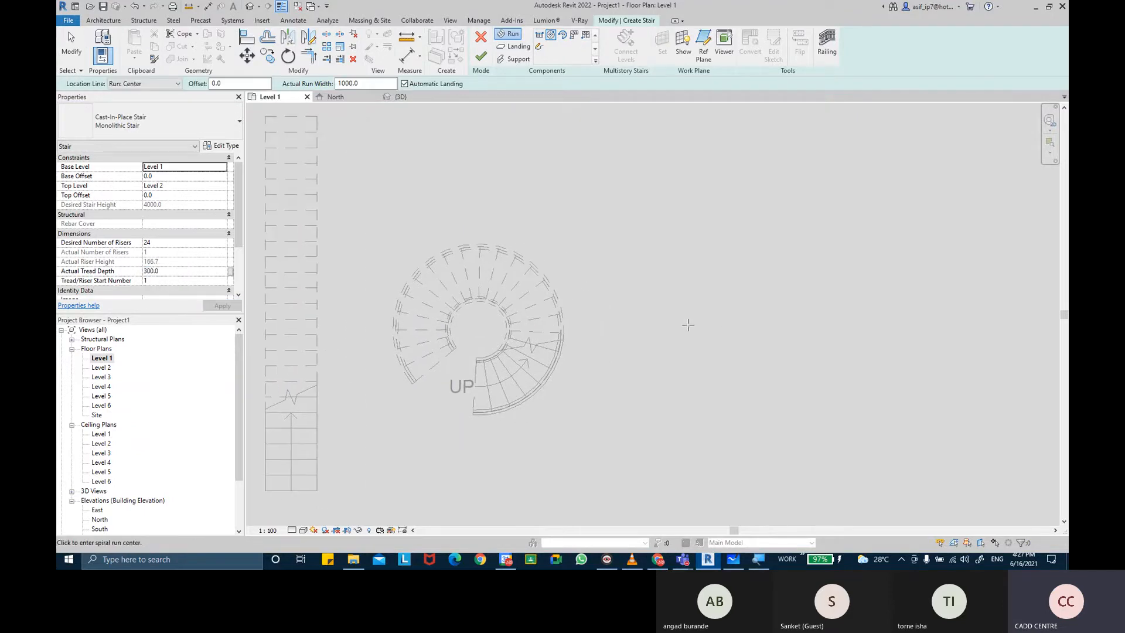
click(697, 324)
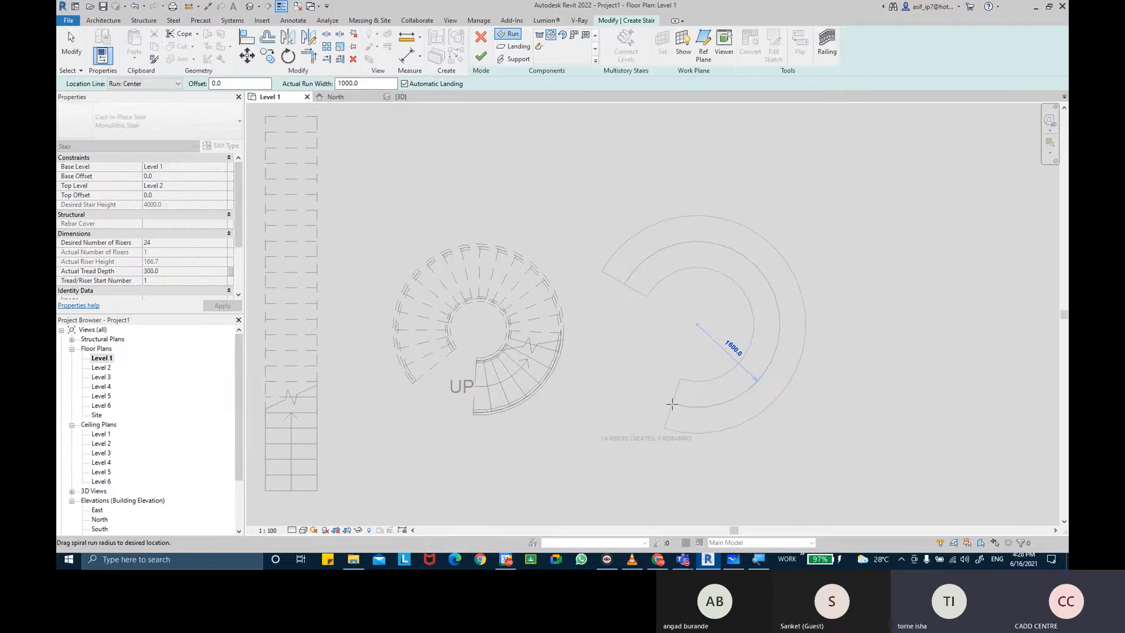
click(563, 37)
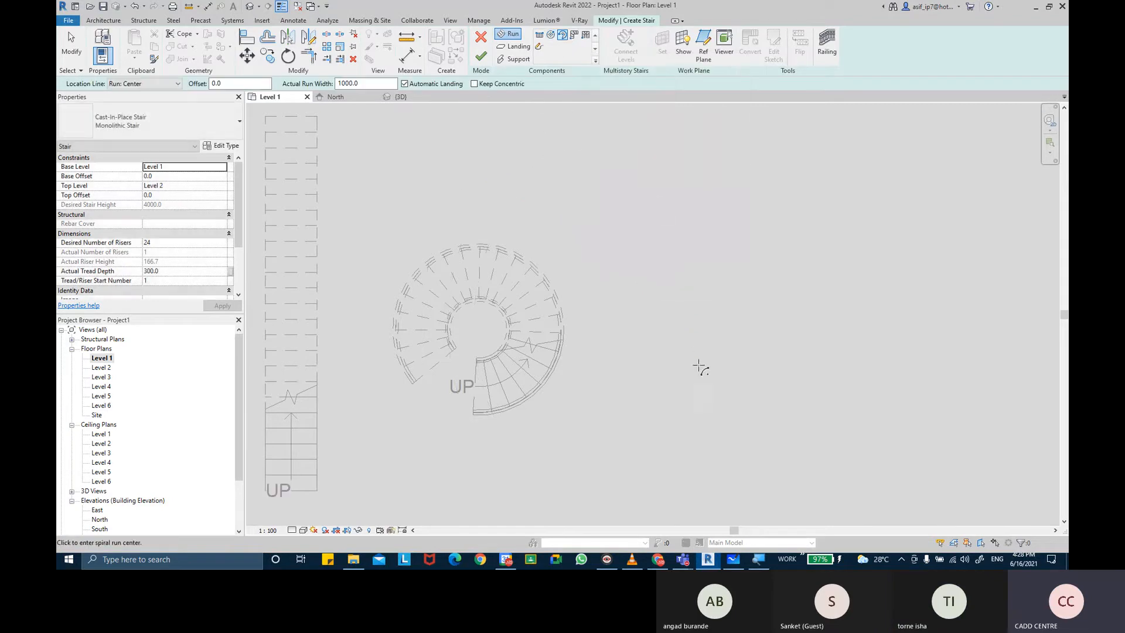
click(701, 316)
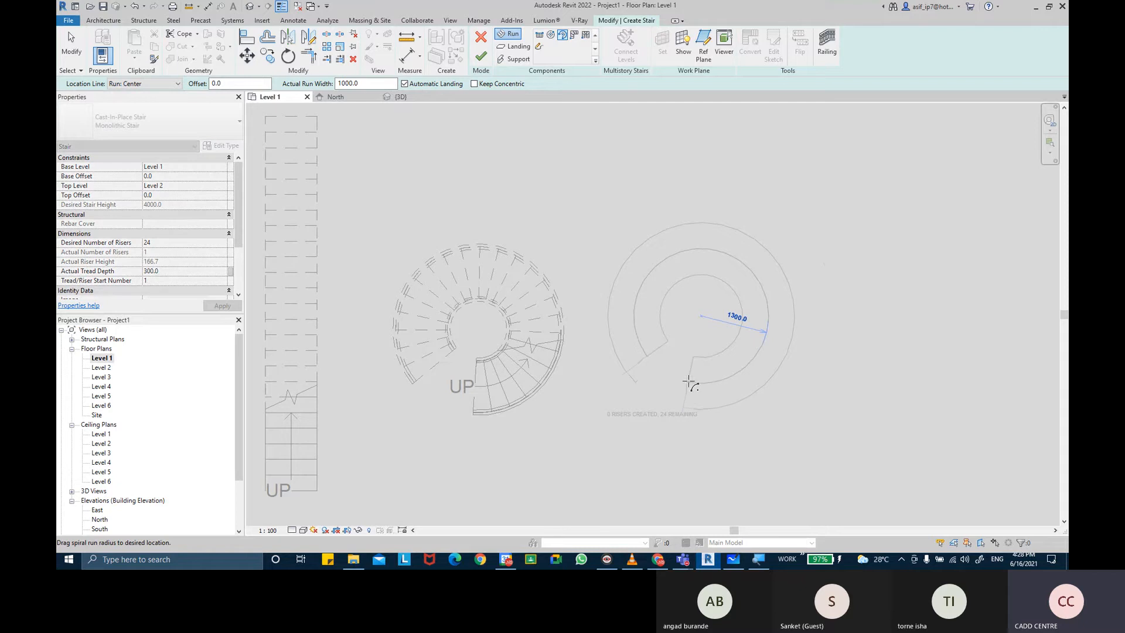
click(700, 384)
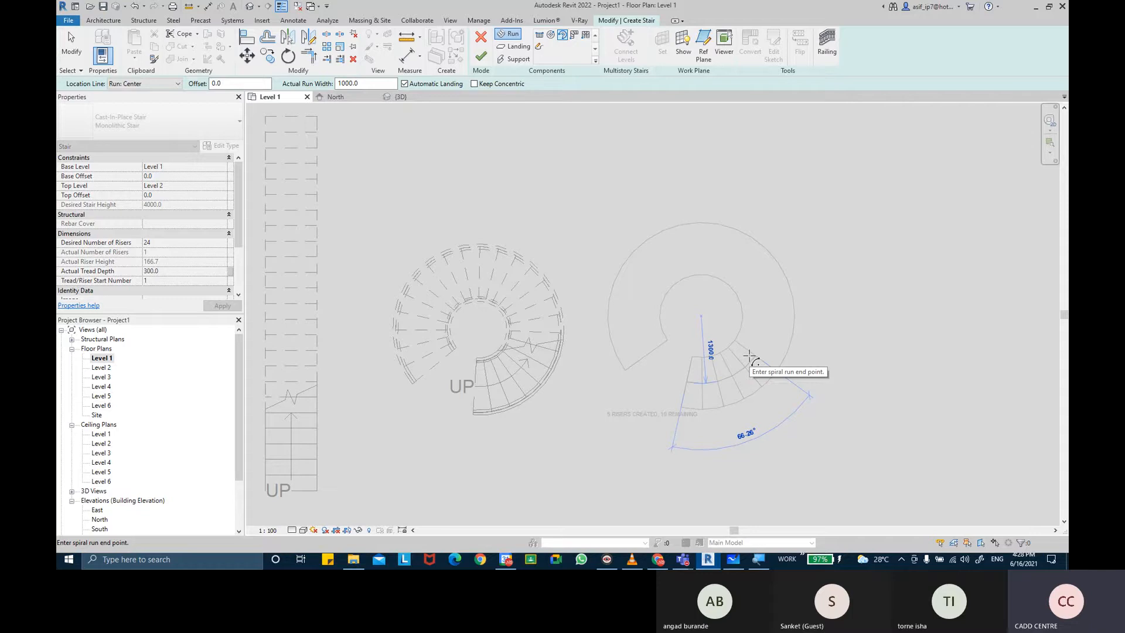
click(750, 355)
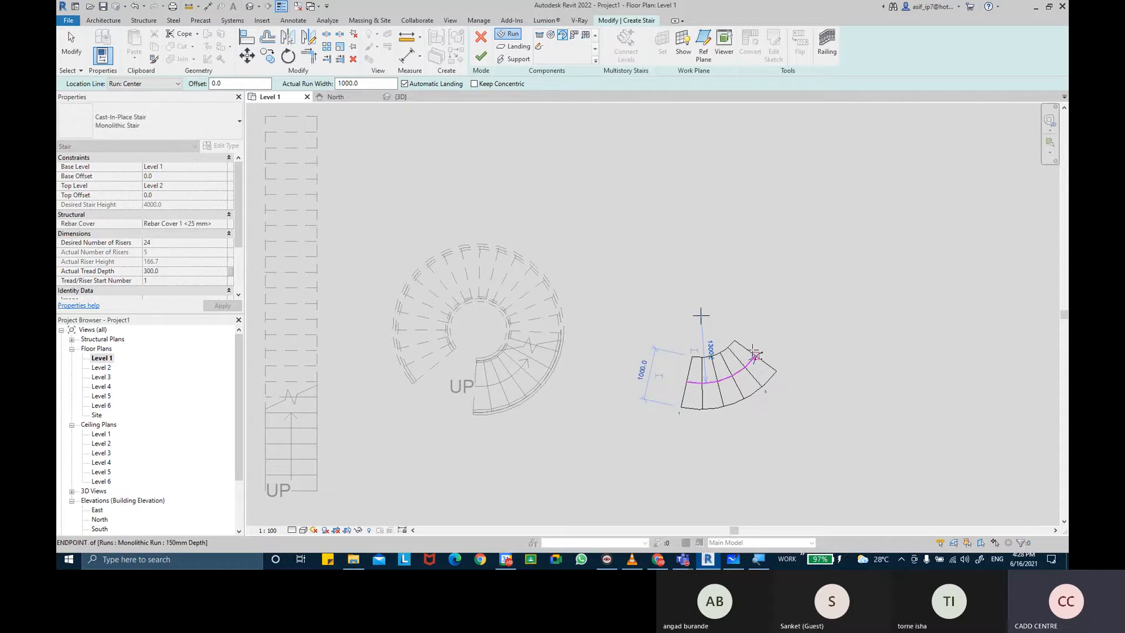
Step: Add a second center-ends spiral run of 1100 mm radius with the remaining risers, connected by an automatic landing, and finish the stair
click(757, 280)
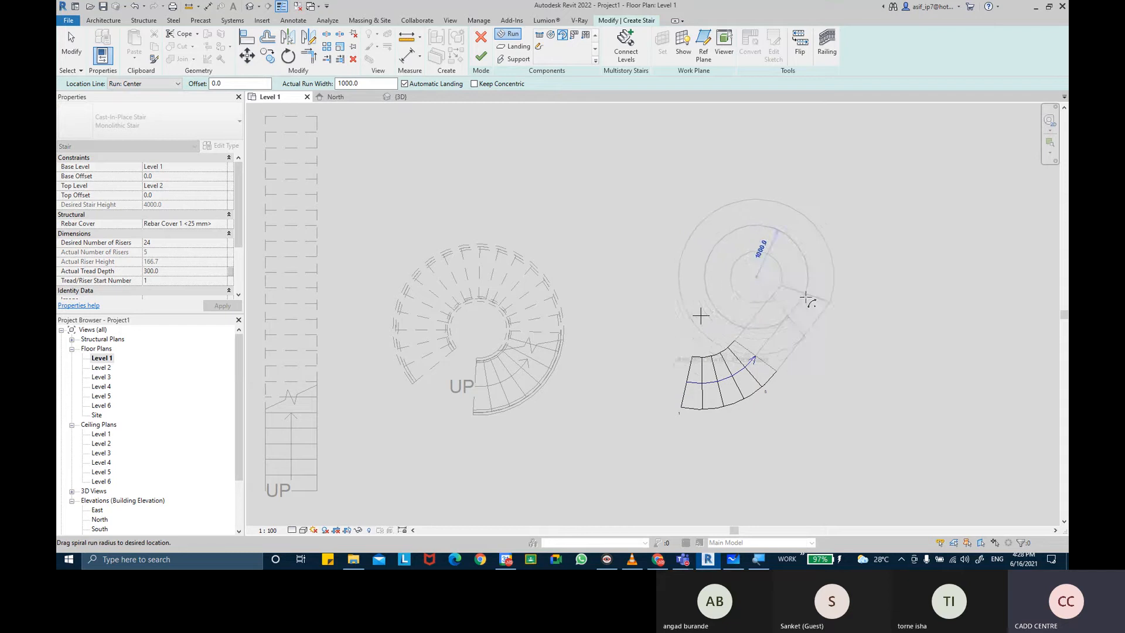
click(787, 329)
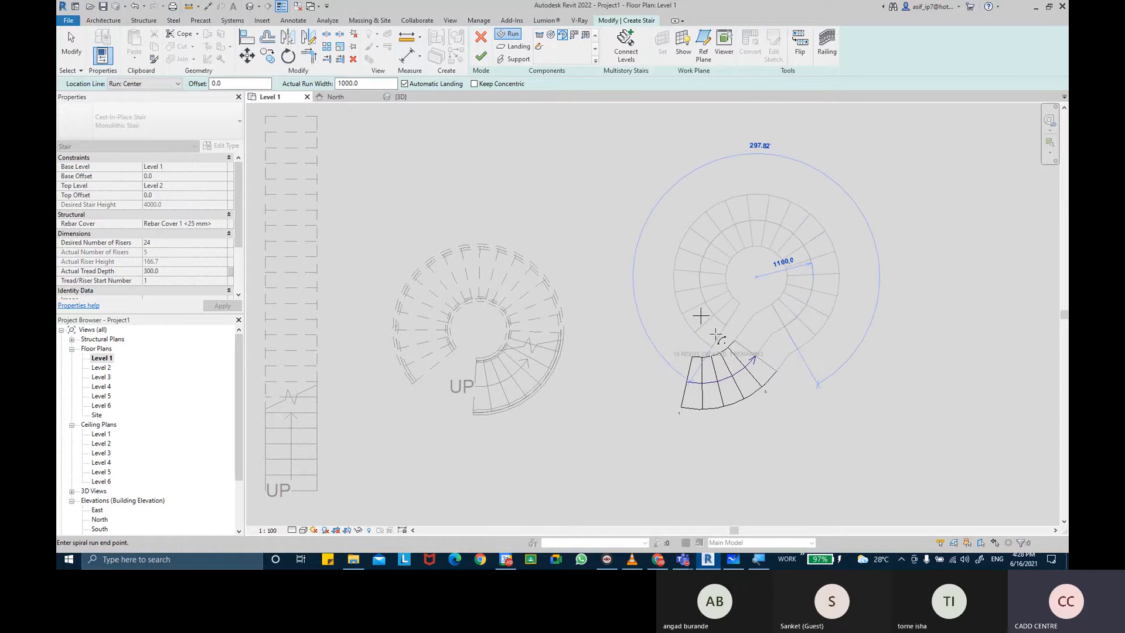
click(907, 290)
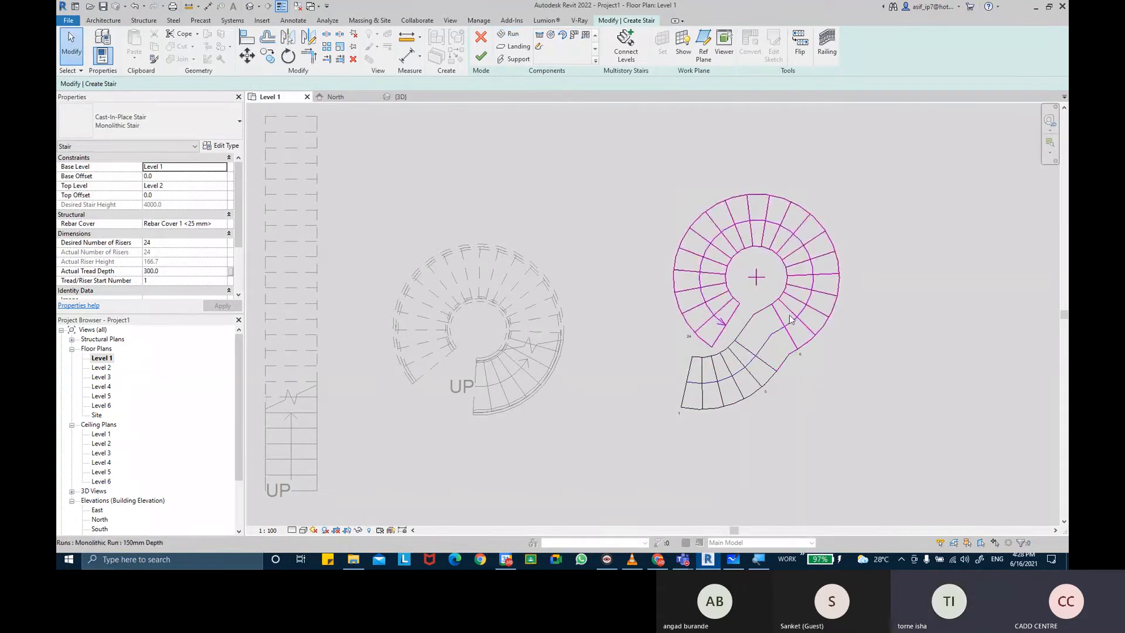
middle_drag(341, 271, 612, 271)
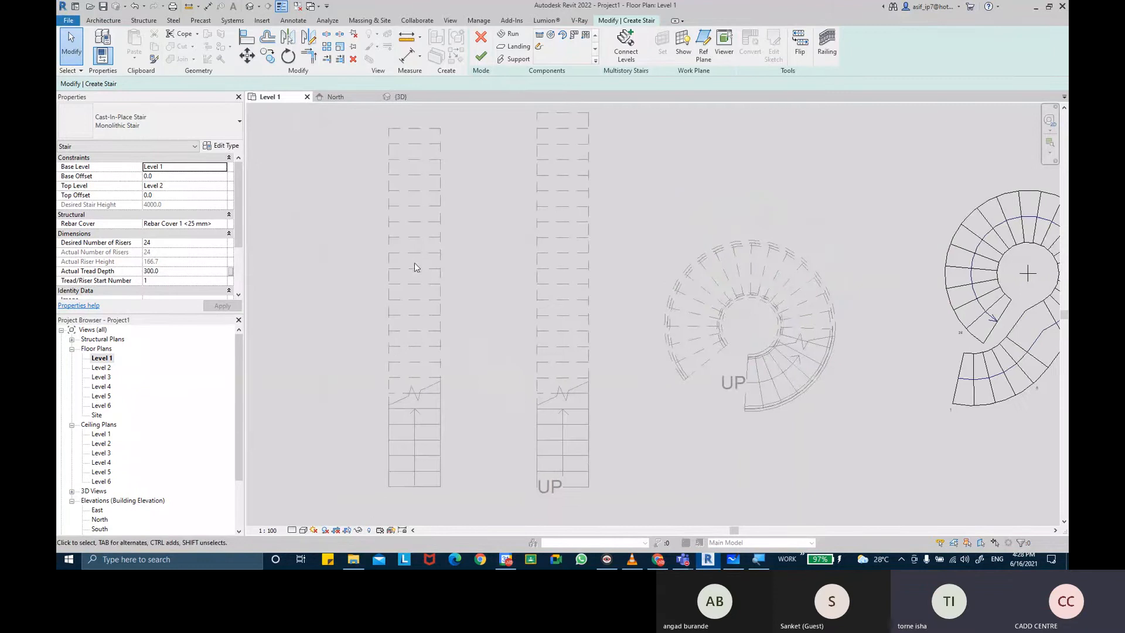
scroll(413, 263, down, 1)
click(480, 56)
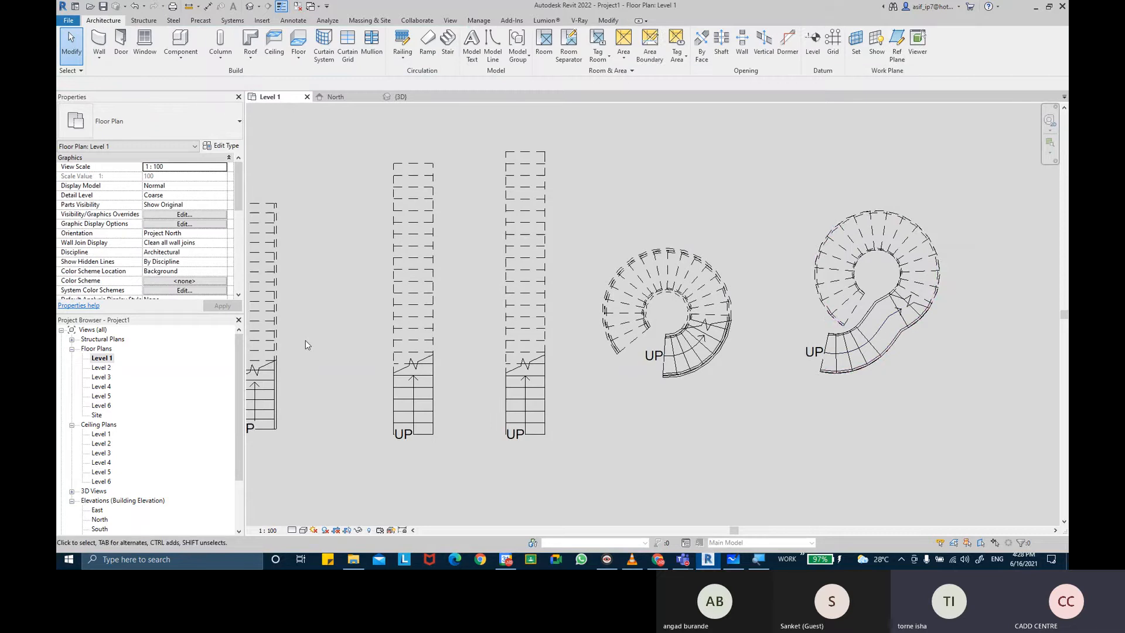
Step: Start another Monolithic Stair with a straight run, setting 24 desired risers and a 300 mm tread depth
click(448, 41)
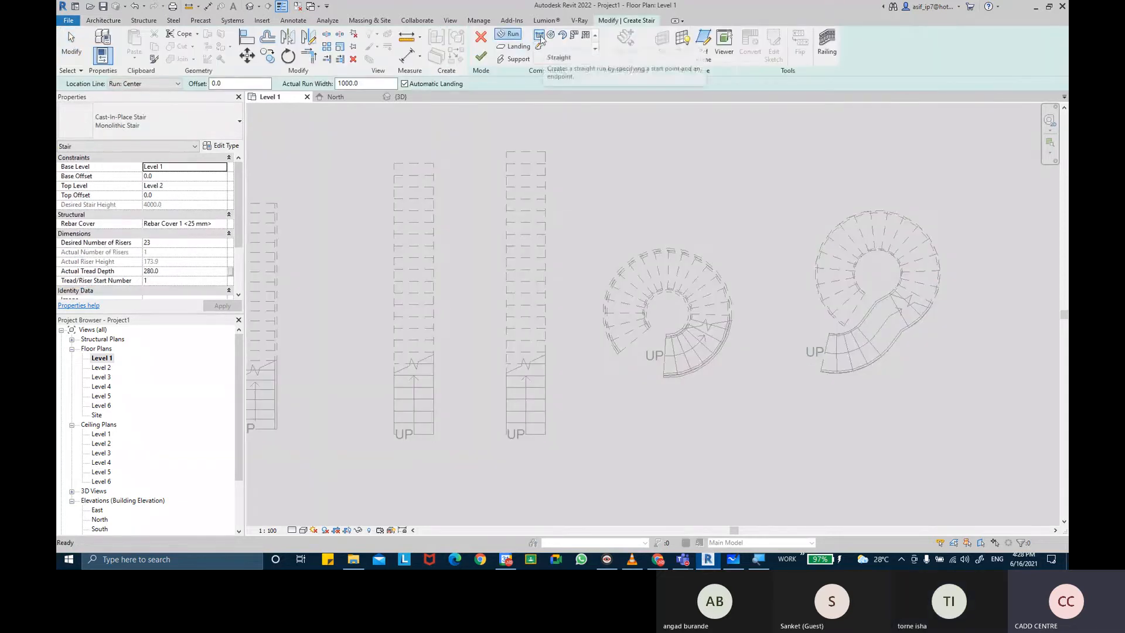
click(173, 242)
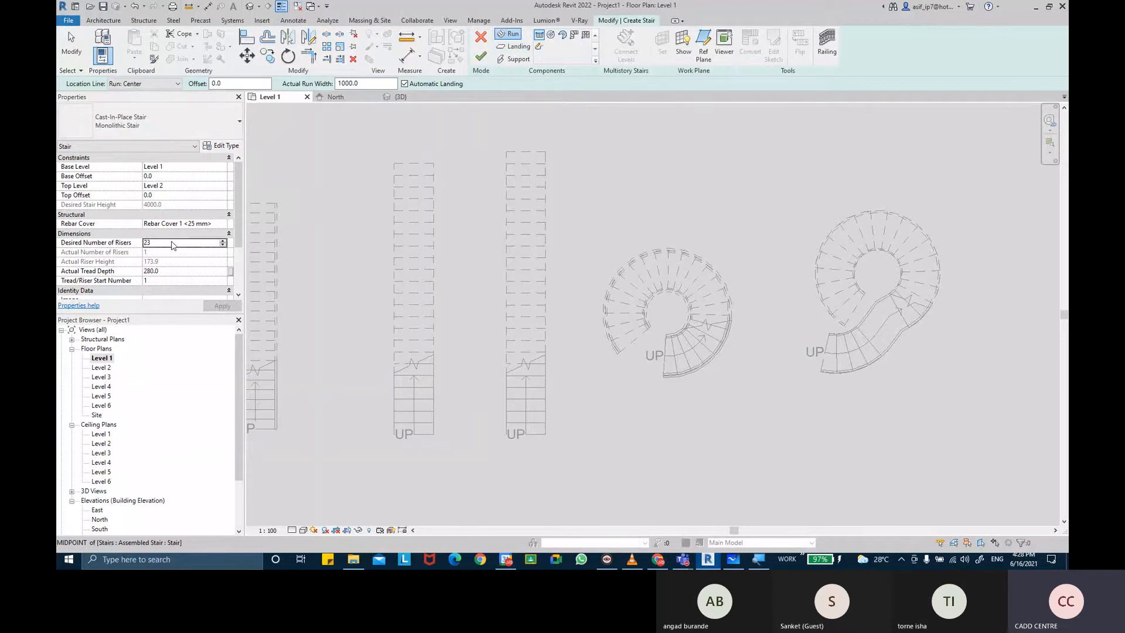
text(24)
click(173, 272)
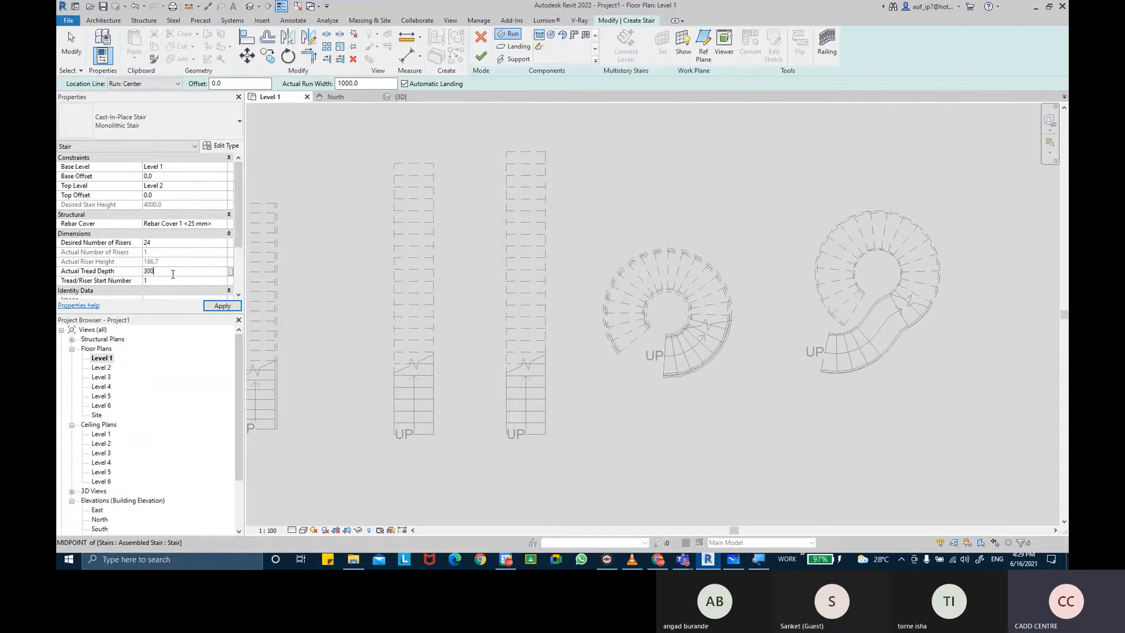
text(300)
key(Return)
click(216, 305)
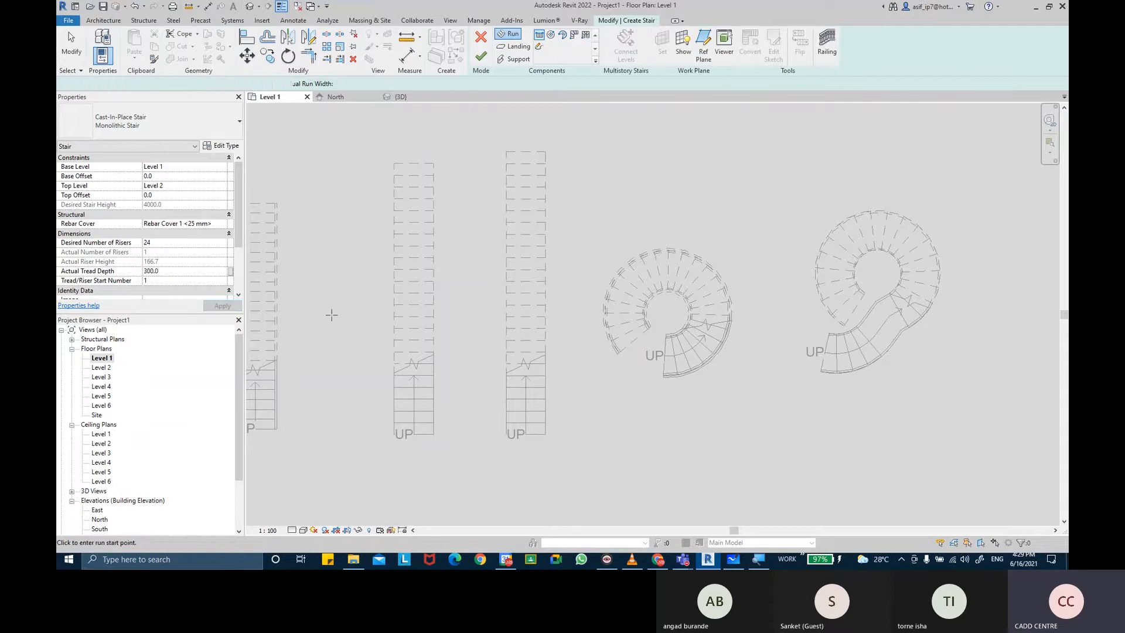
Step: Draw a vertical 5-riser straight run below the existing stairs and a second aligned run 2400 mm long, leaving a landing gap between them
scroll(454, 402, down, 4)
scroll(458, 362, up, 1)
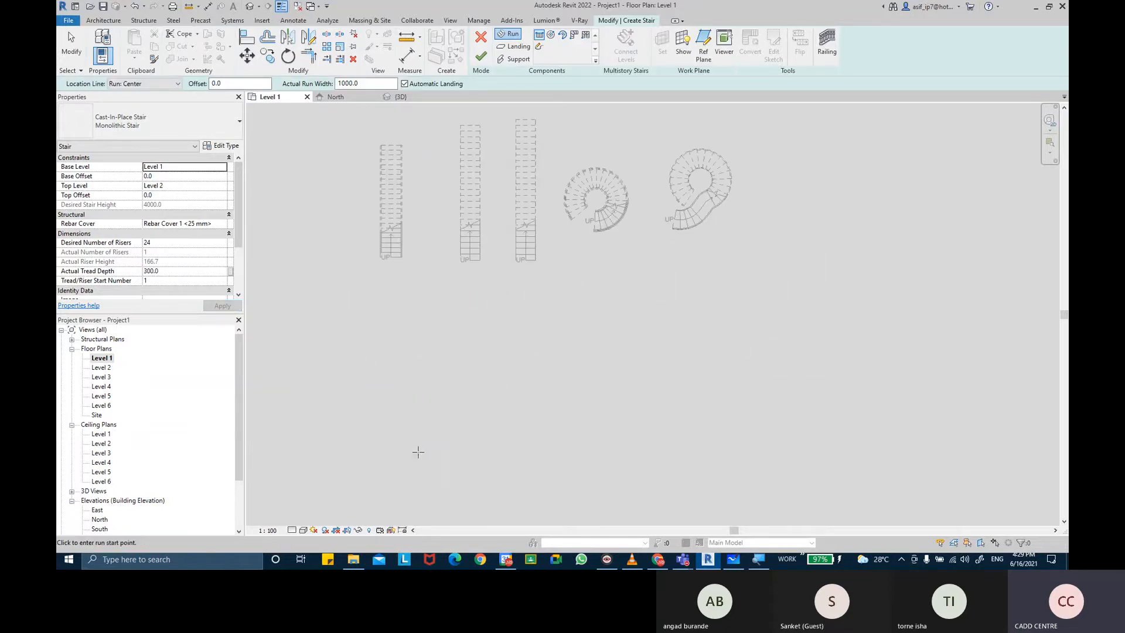
click(401, 484)
scroll(402, 451, up, 1)
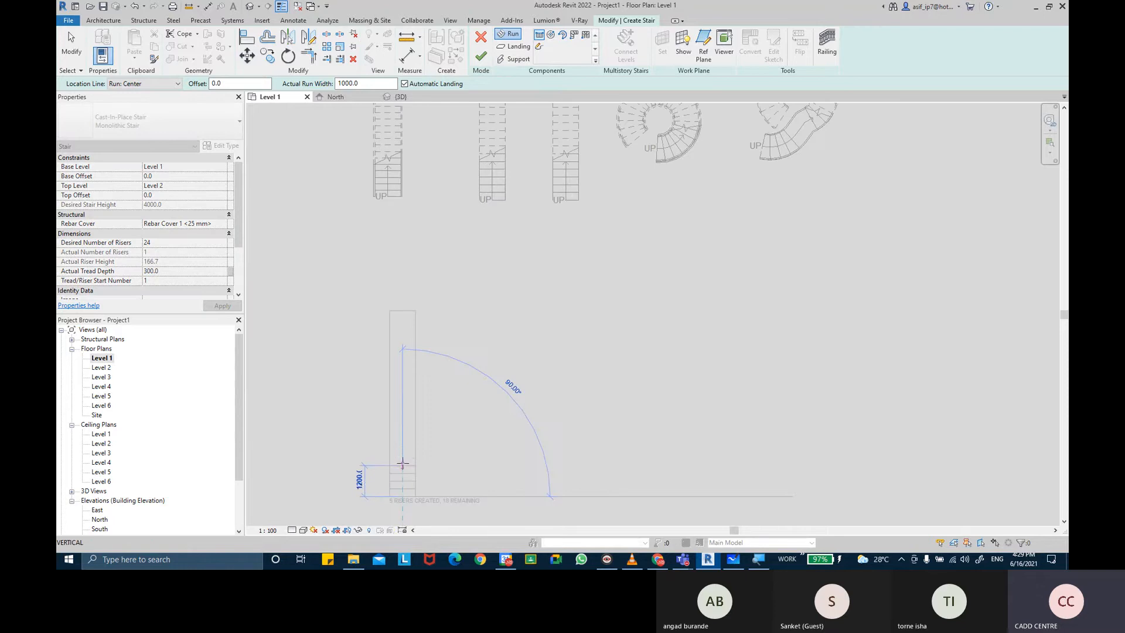
click(402, 456)
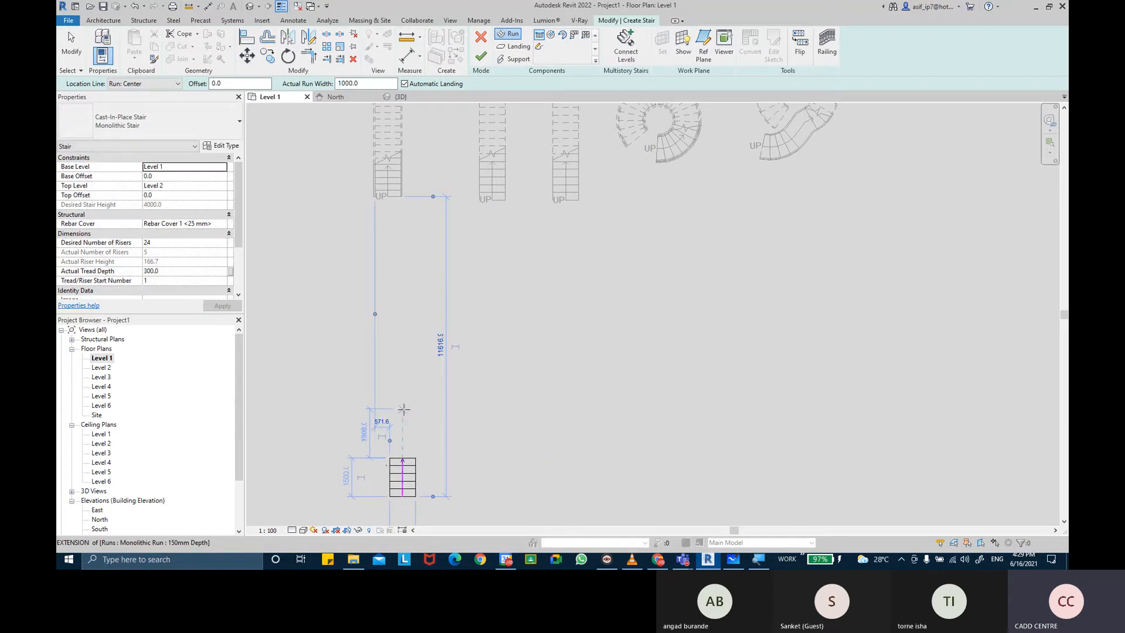
click(403, 410)
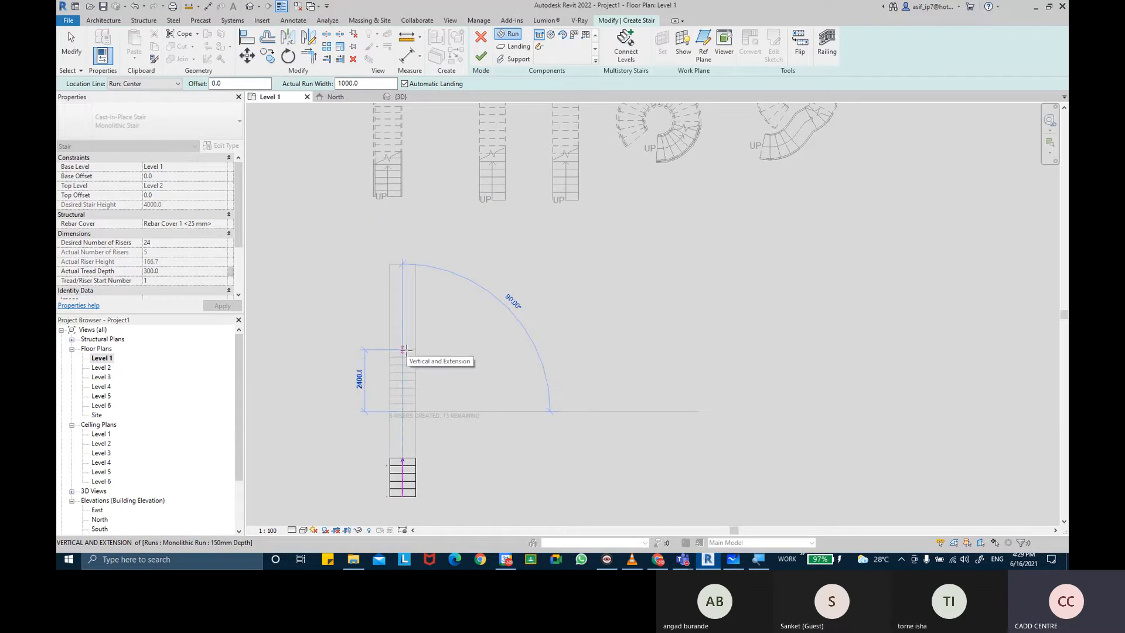
click(403, 350)
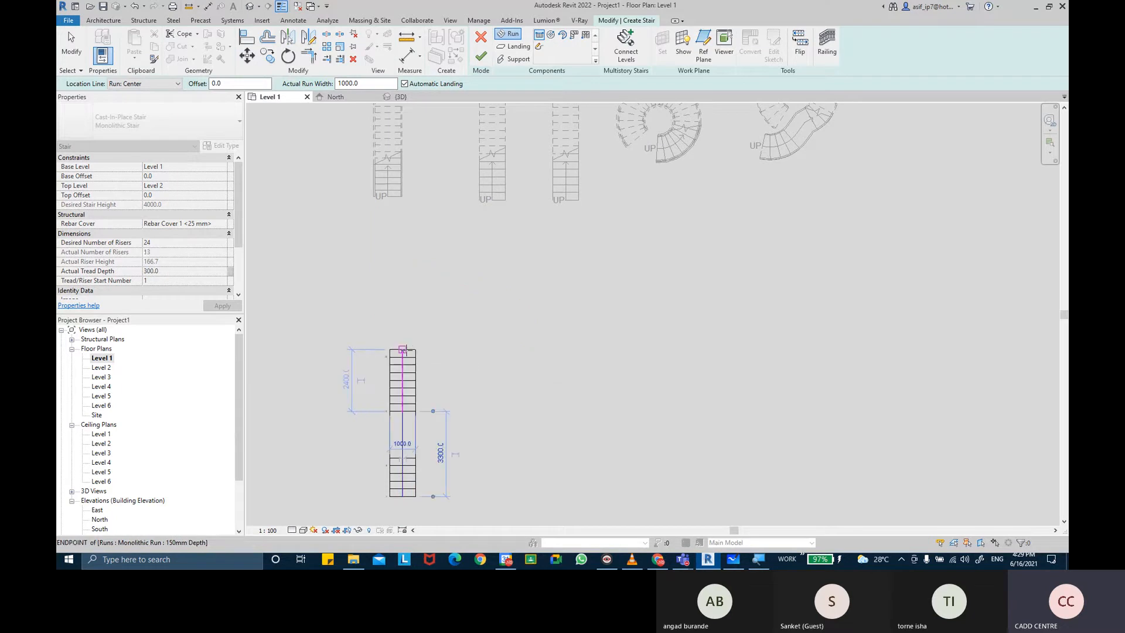
Step: Draw a third aligned straight run with the remaining 11 risers after another landing gap, and finish the stair
click(404, 304)
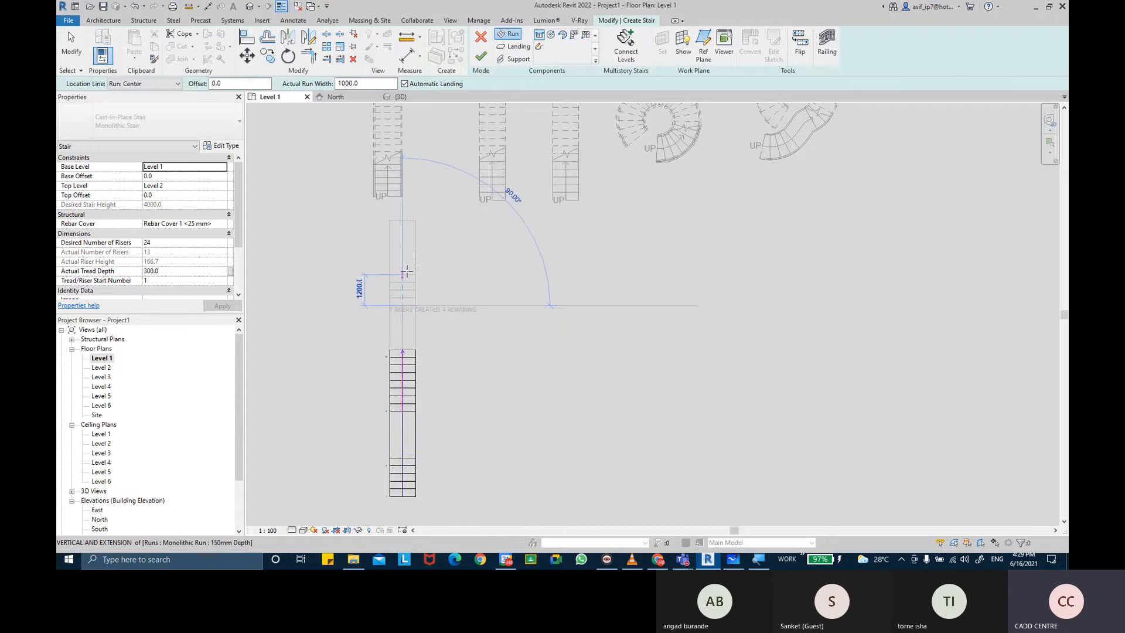
click(403, 221)
key(Escape)
scroll(403, 326, up, 2)
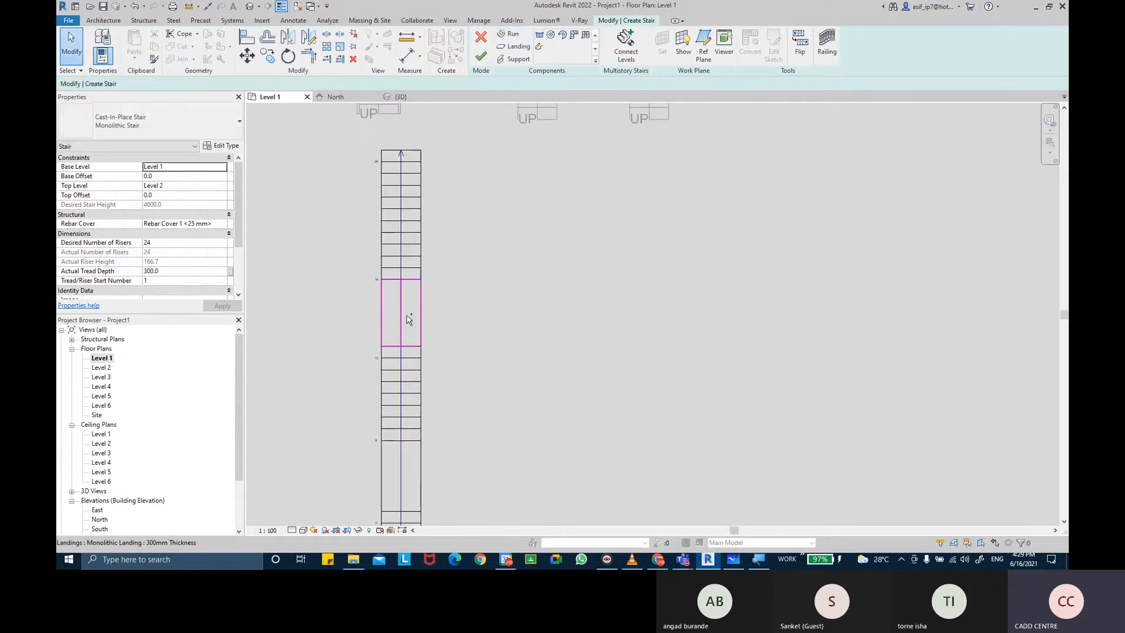
middle_drag(447, 370, 443, 295)
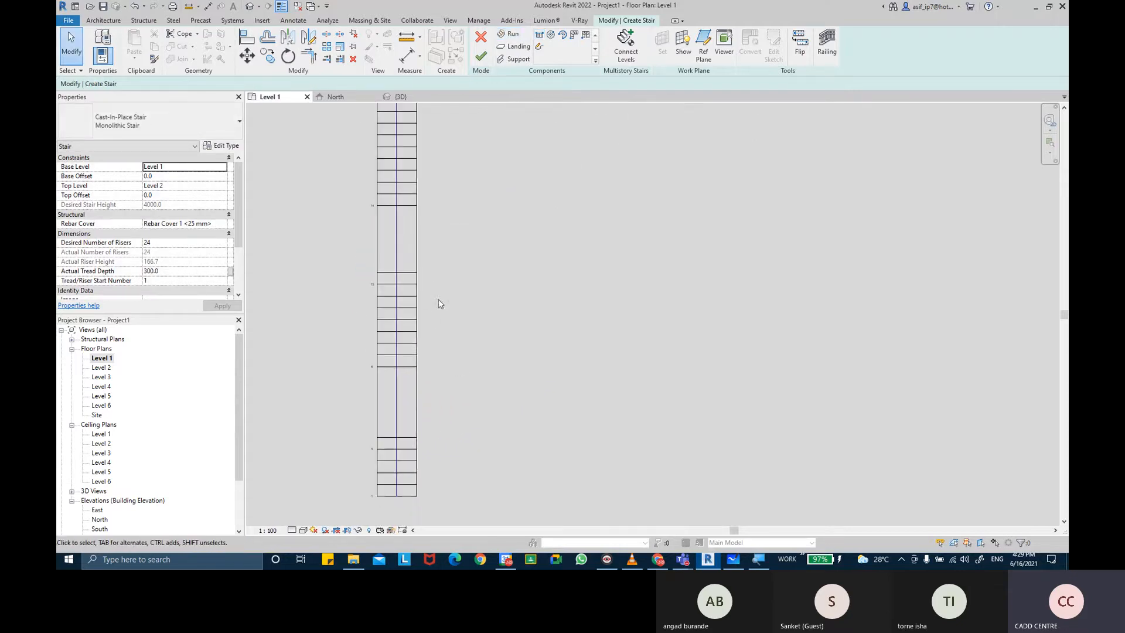
click(413, 394)
scroll(437, 307, down, 3)
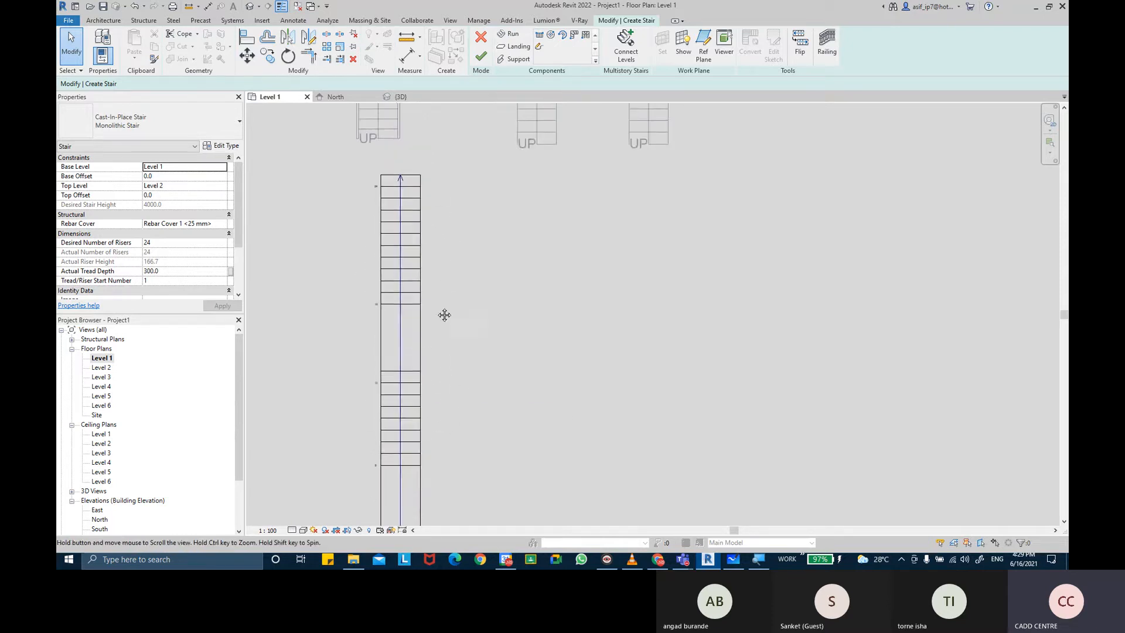
click(479, 56)
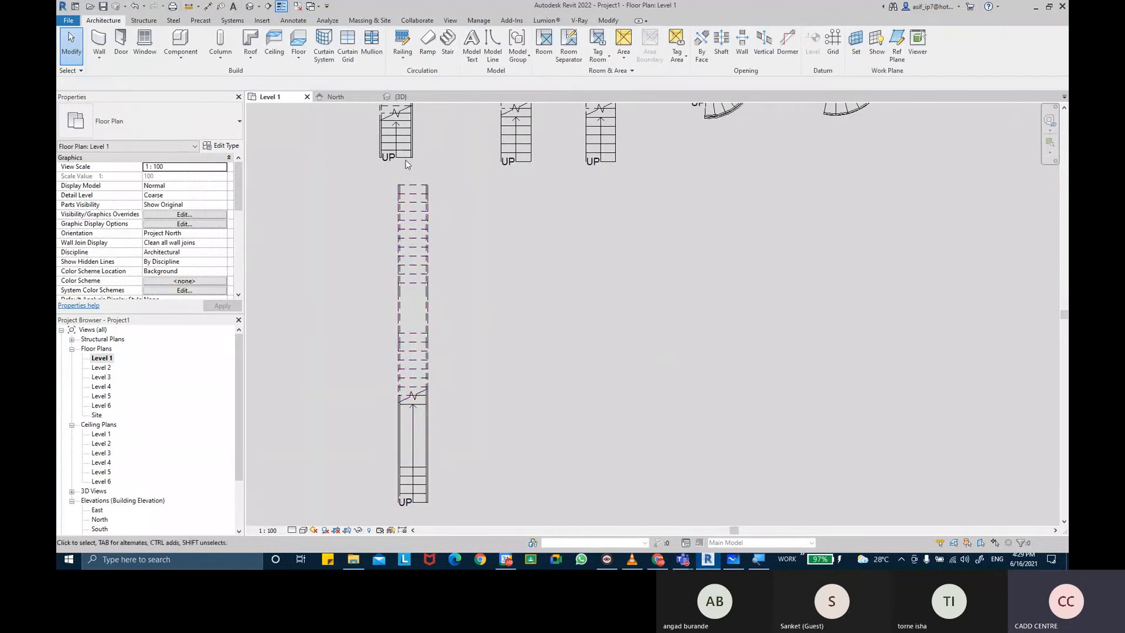
Step: Examine the multi-landing straight stair and the two spiral stairs in the 3D view, checking their landings, treads and railings
click(401, 97)
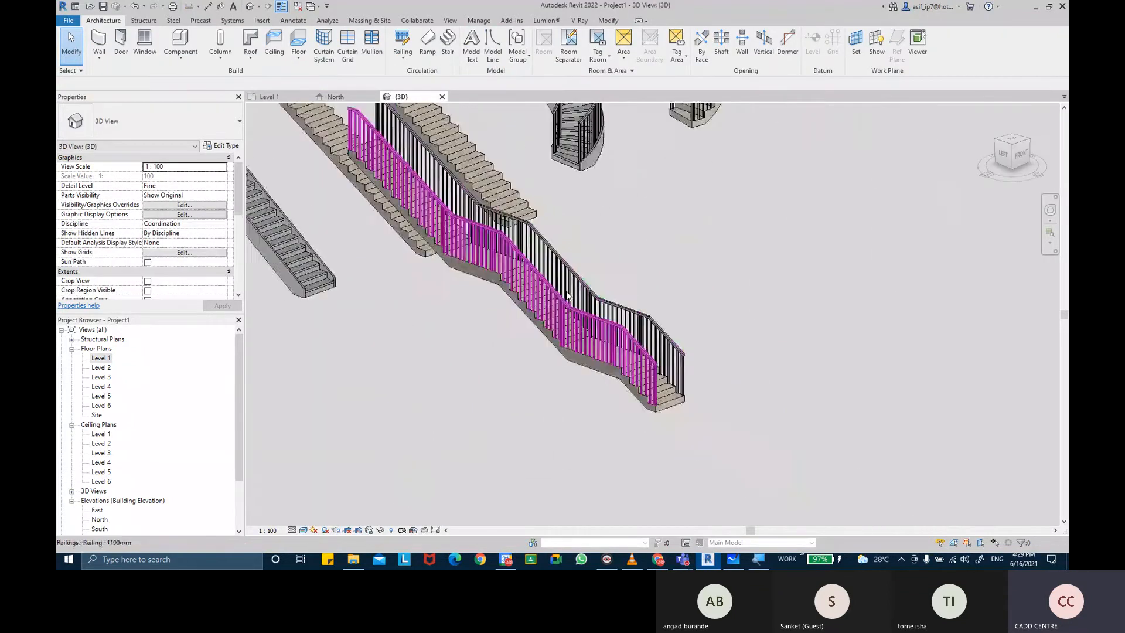
scroll(588, 366, up, 2)
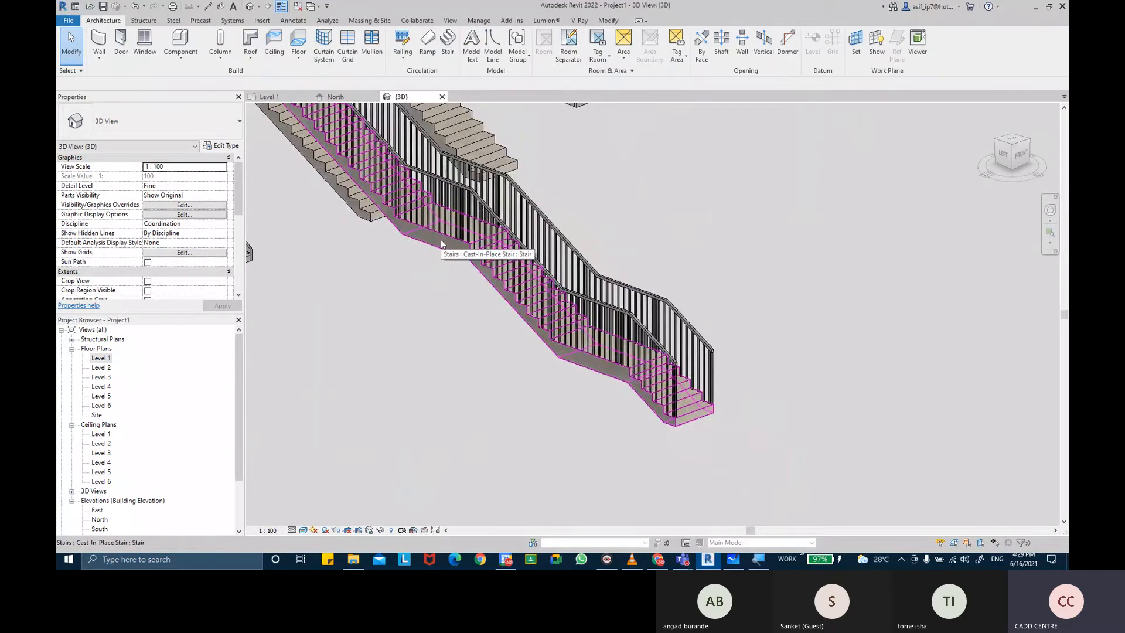
scroll(441, 244, down, 3)
middle_drag(580, 337, 525, 316)
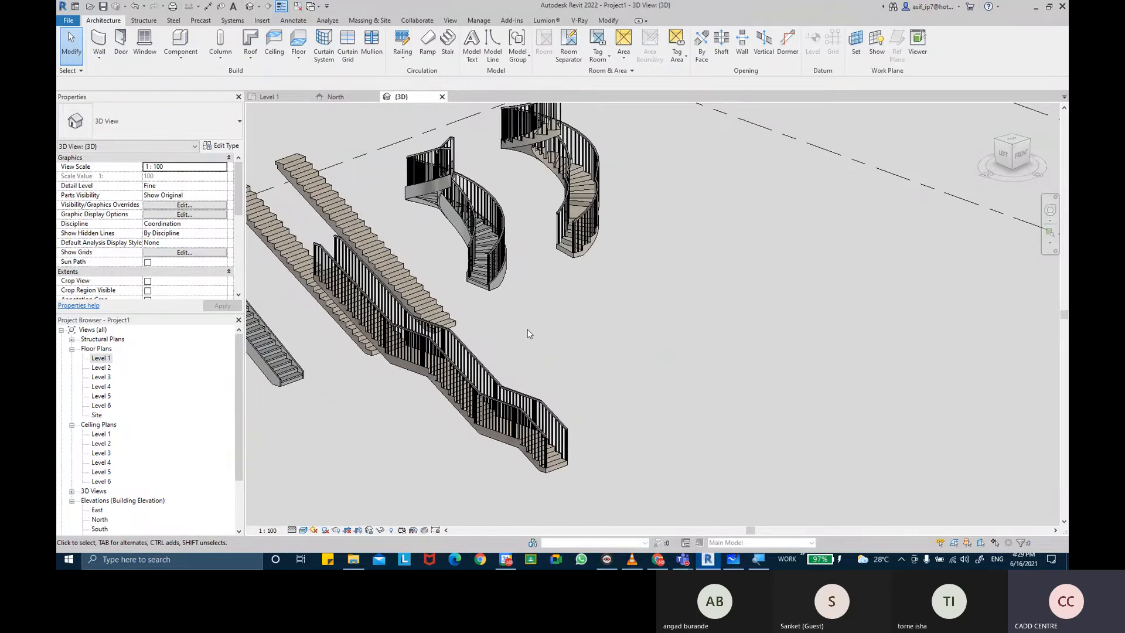
scroll(592, 223, up, 6)
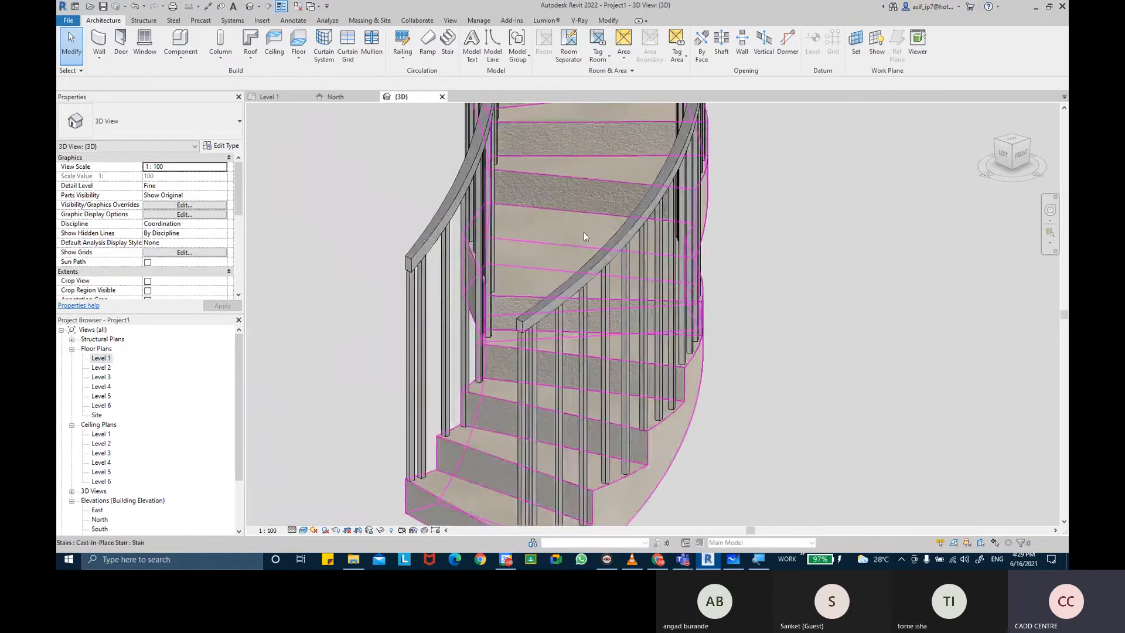
middle_drag(580, 171, 616, 278)
middle_drag(652, 218, 806, 457)
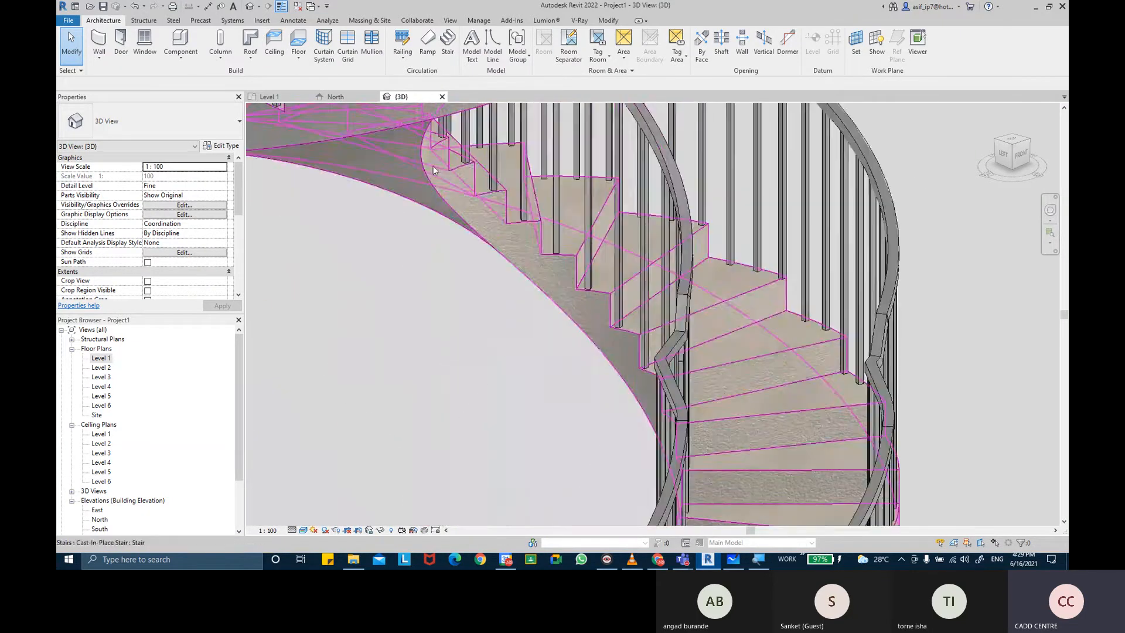
scroll(441, 173, down, 4)
middle_drag(566, 334, 593, 301)
scroll(765, 381, down, 2)
middle_drag(729, 388, 720, 355)
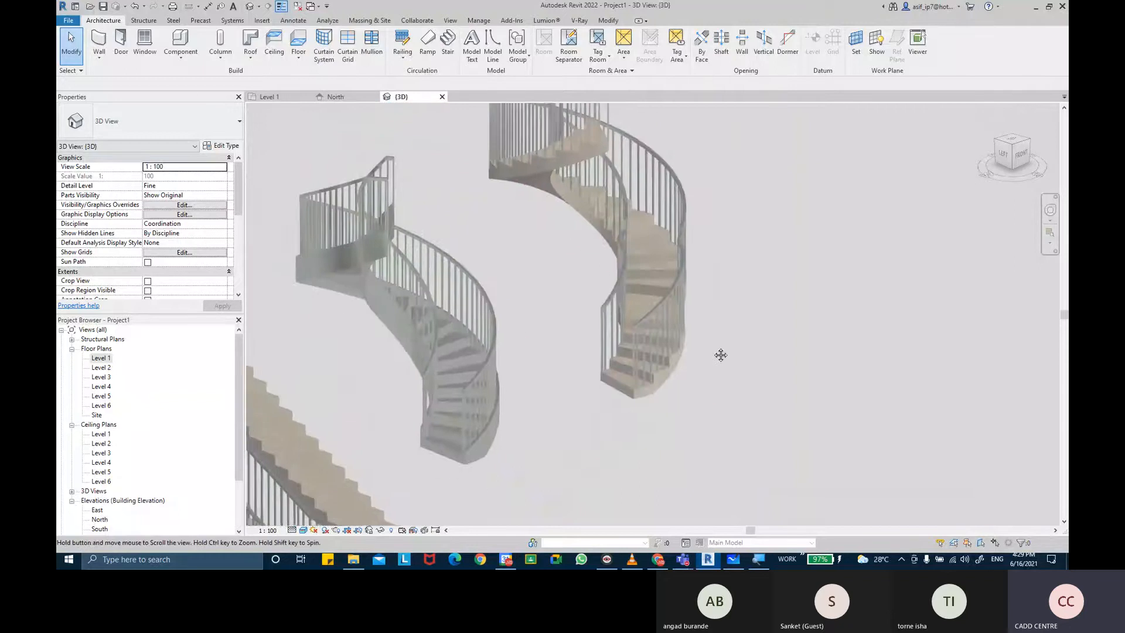
scroll(680, 348, down, 2)
middle_drag(644, 403, 668, 266)
middle_drag(645, 333, 633, 287)
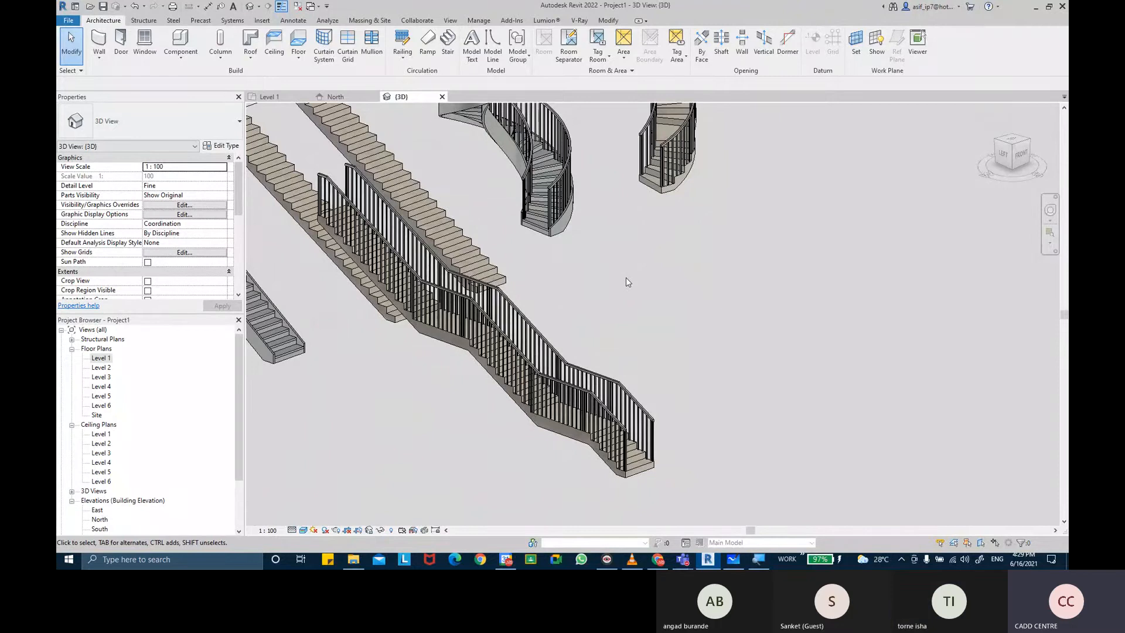
middle_drag(607, 315, 591, 313)
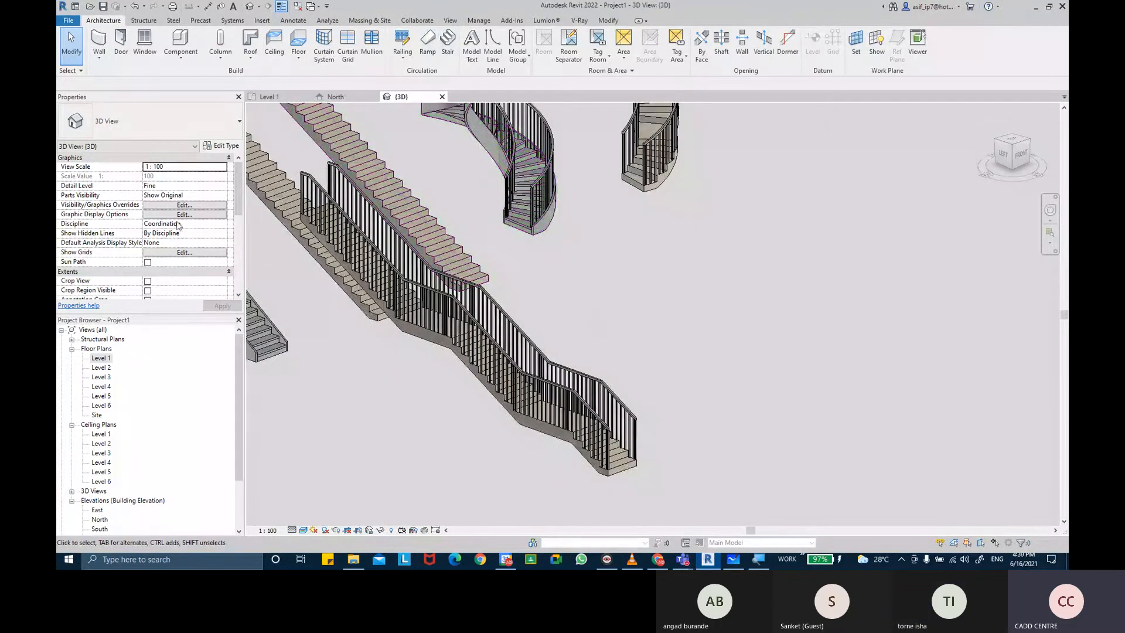
Step: On the Level 1 plan, create a Monolithic L-shape winder stair with 24 desired risers beside the multi-landing stair and finish it
double_click(101, 358)
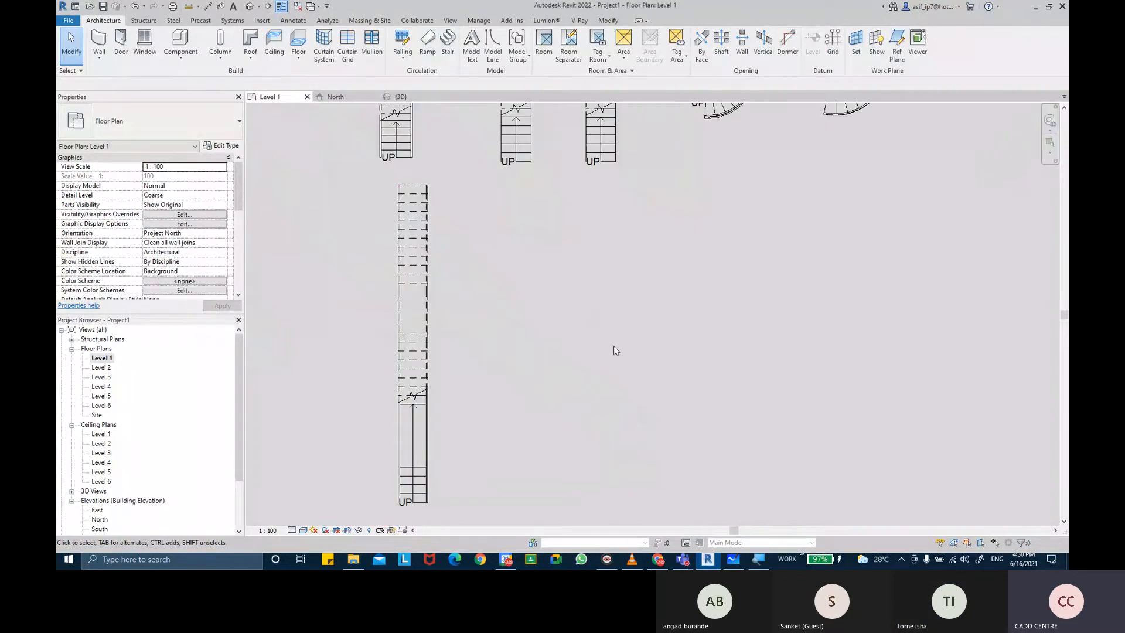
click(450, 60)
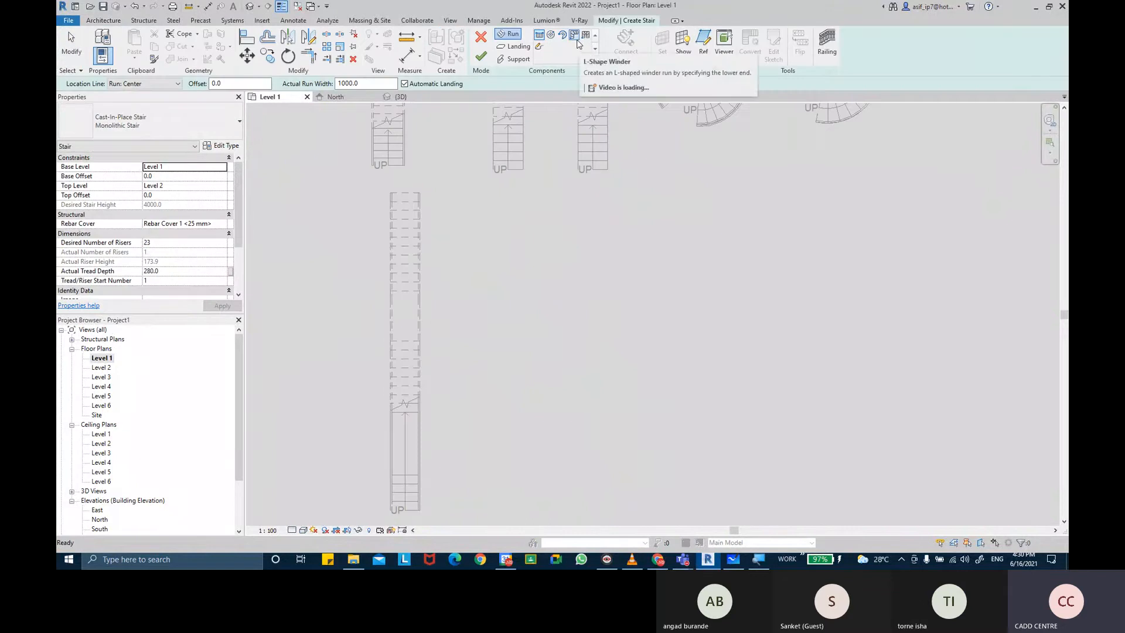
click(576, 38)
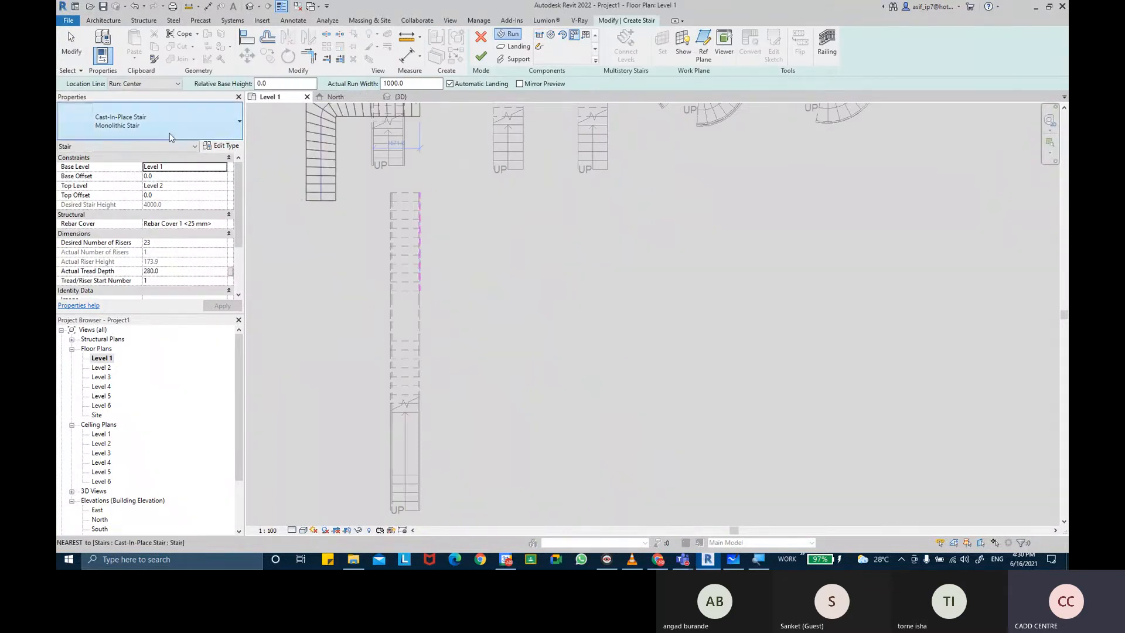
click(172, 242)
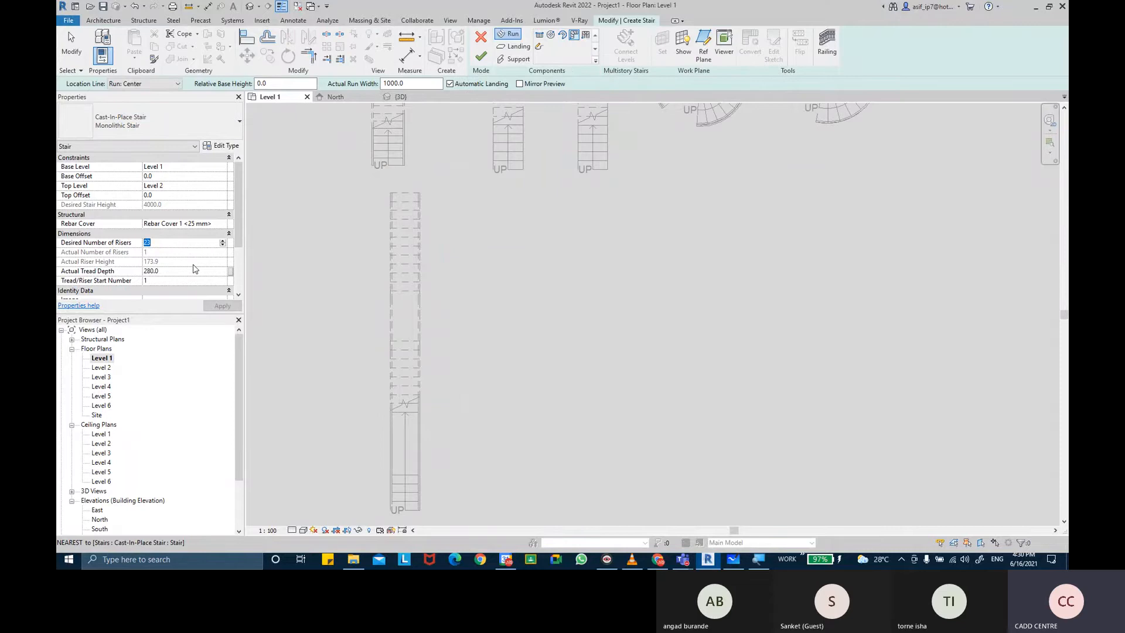
text(24)
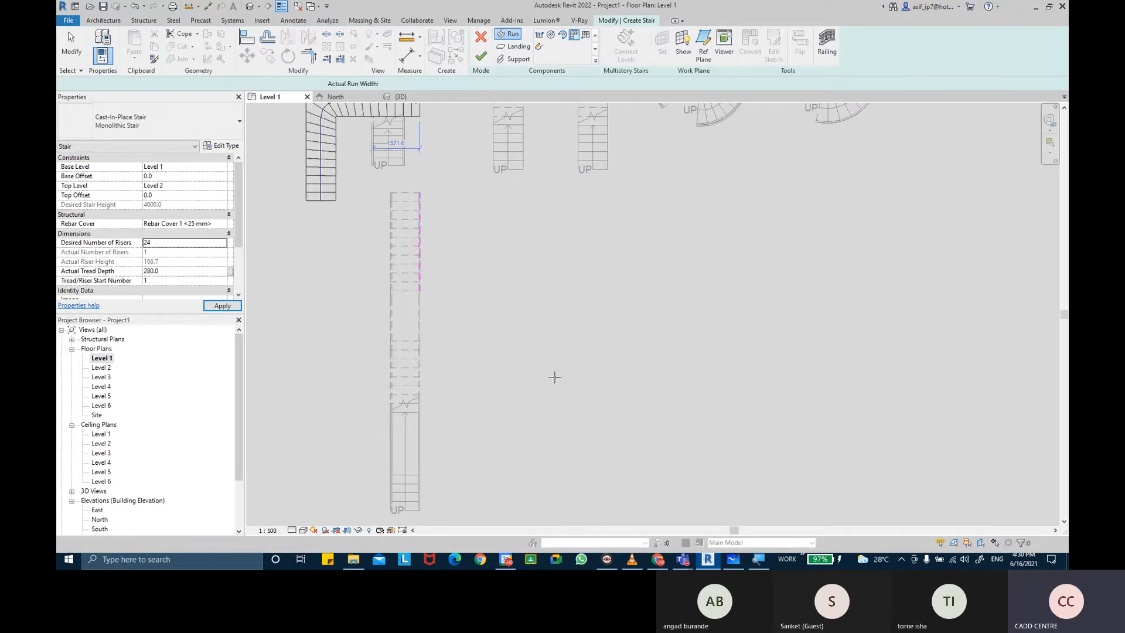
scroll(556, 404, down, 3)
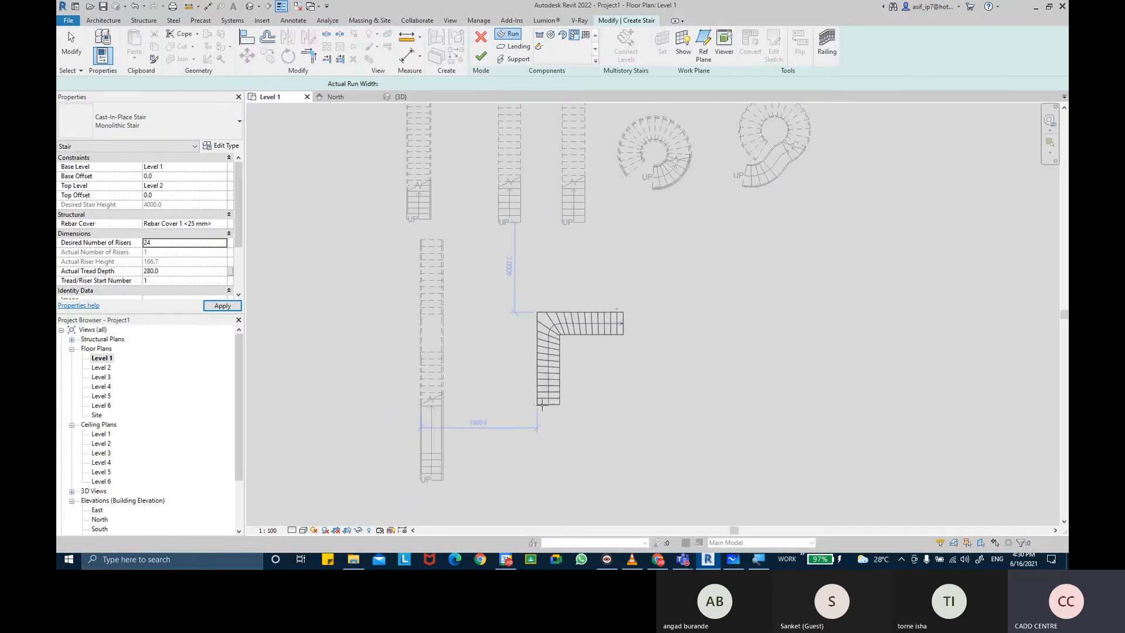
click(542, 405)
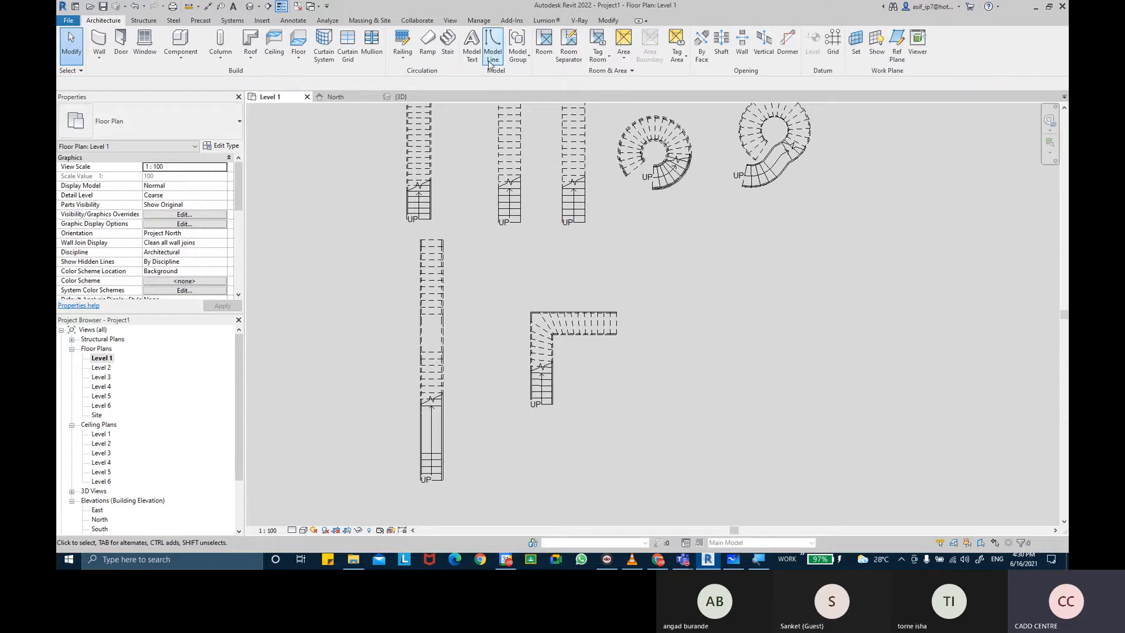
Step: Create a Monolithic U-shape winder stair with 24 desired risers beside the L-shape winder and finish it
click(447, 42)
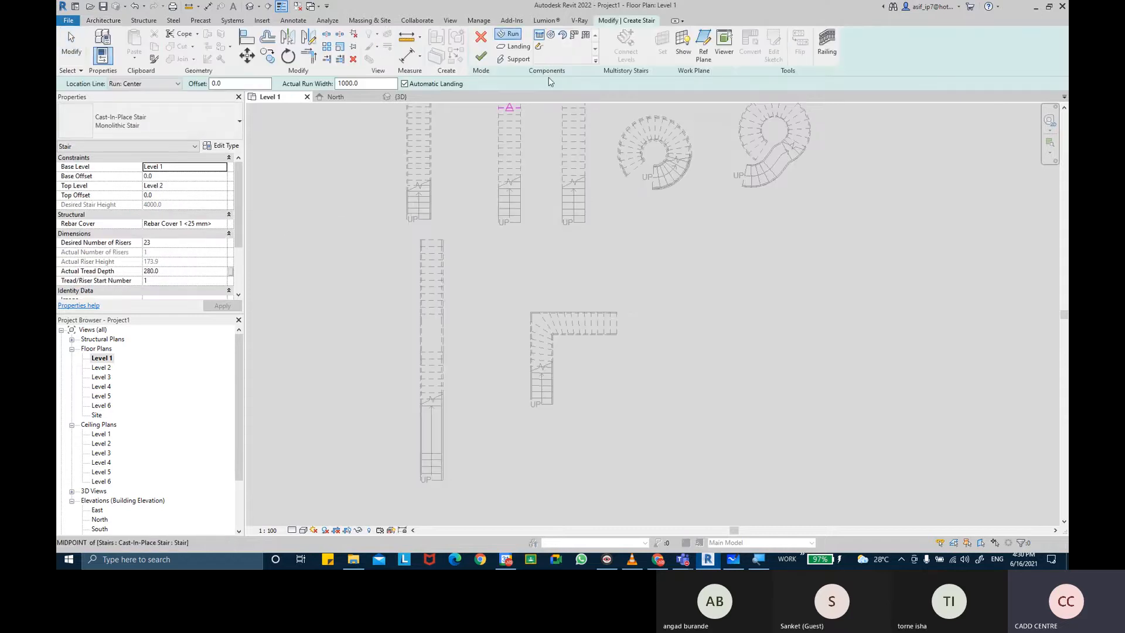
click(585, 34)
click(180, 242)
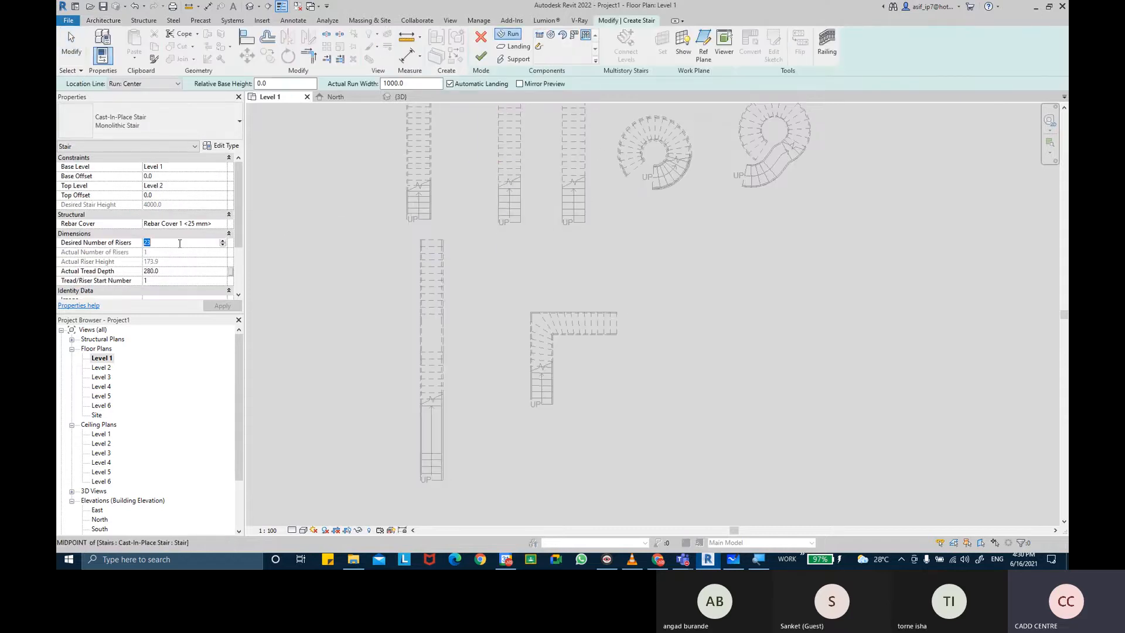
text(24)
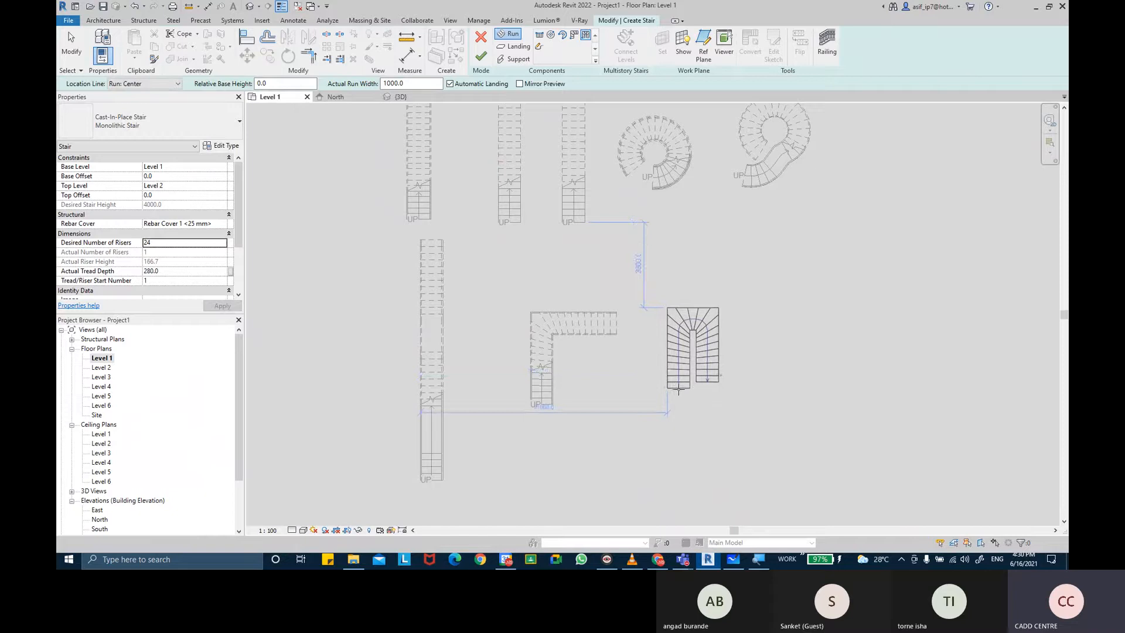
click(679, 389)
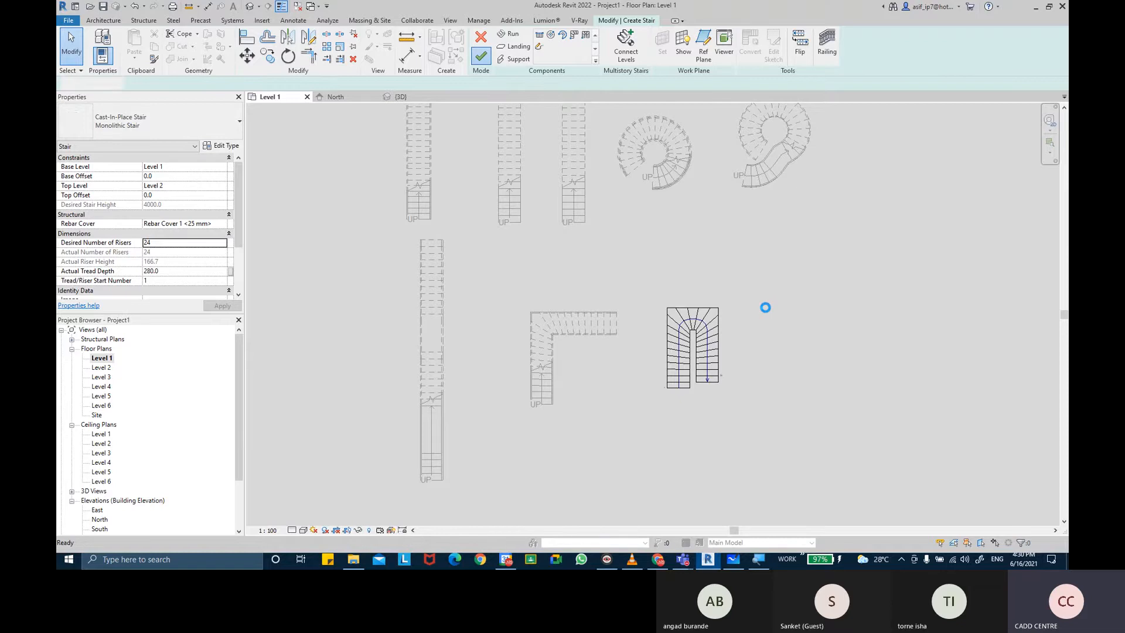
Step: Start a new Monolithic Stair with a straight run, setting 26 desired risers and a 300 mm tread depth
middle_drag(739, 310, 706, 310)
scroll(729, 274, down, 1)
middle_drag(729, 275, 734, 270)
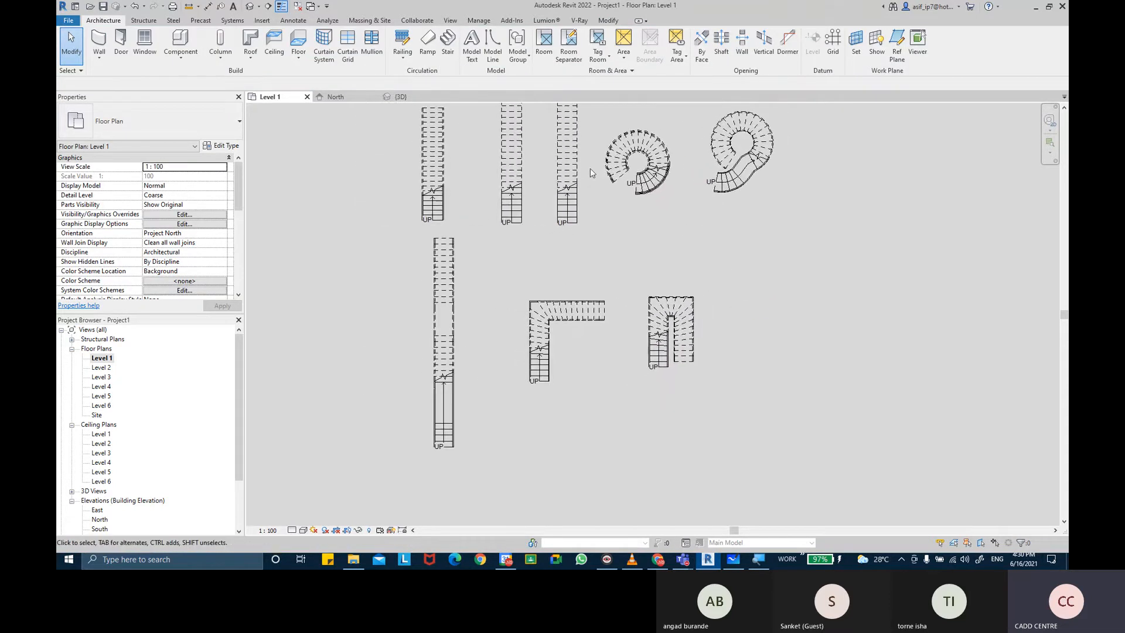
click(447, 46)
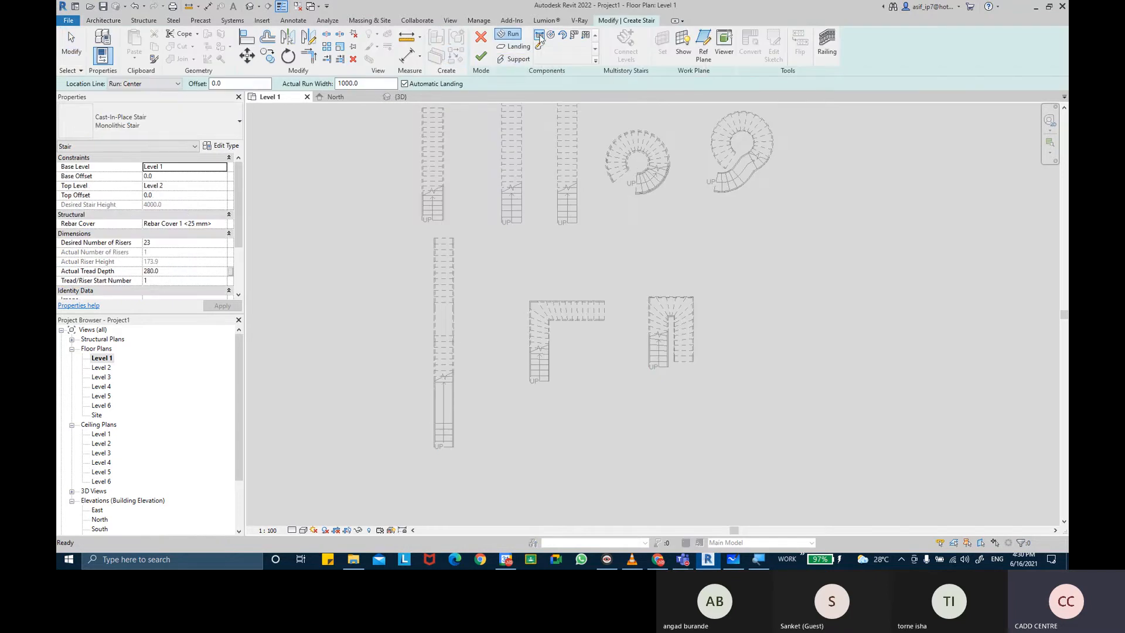
click(540, 36)
click(190, 242)
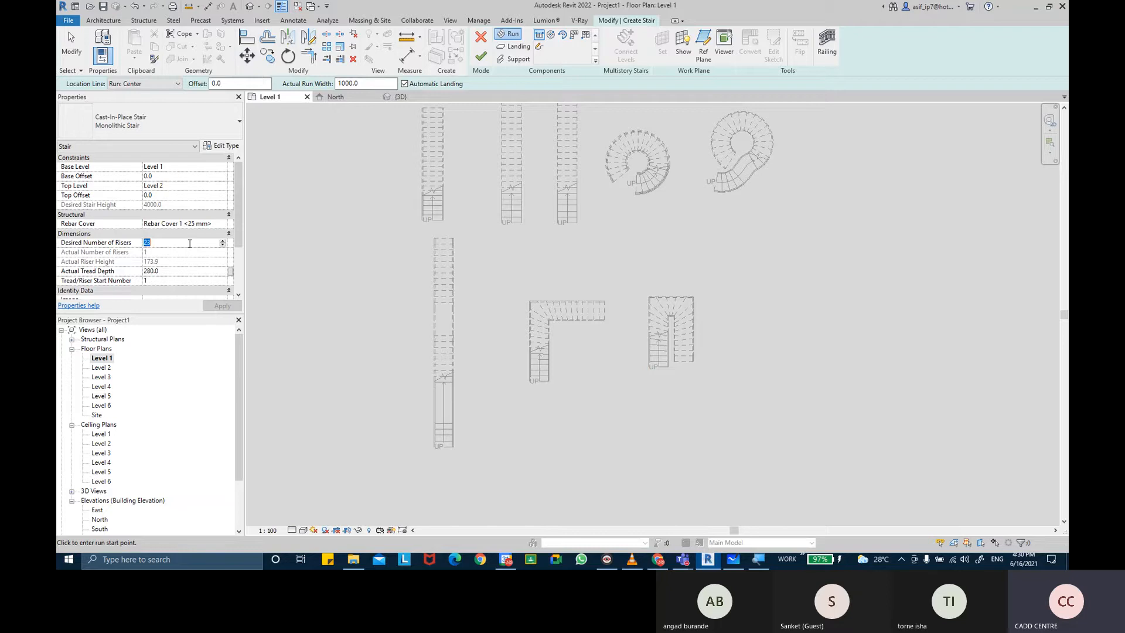
text(24)
click(174, 272)
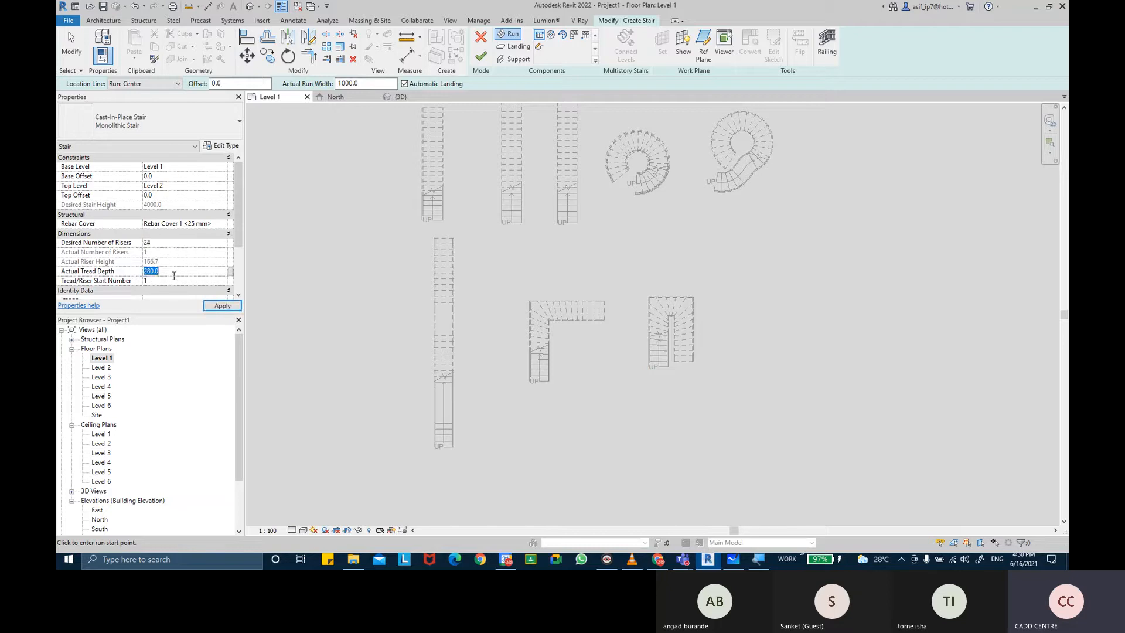
text(300.0)
click(195, 243)
text(26)
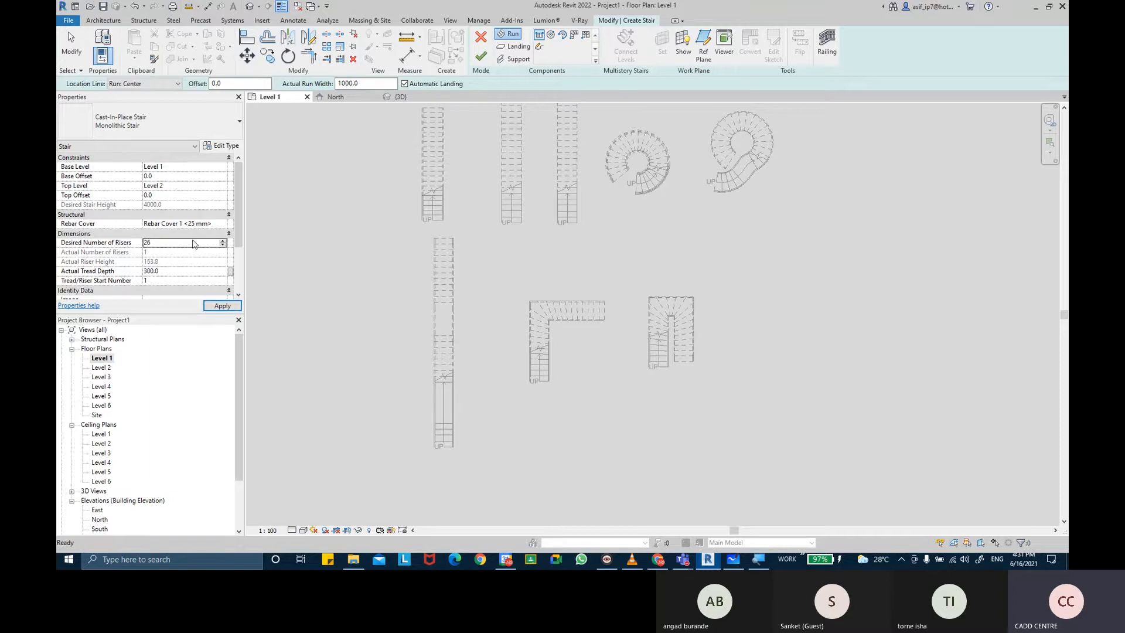
click(216, 306)
Step: Draw a vertical 13-riser run 3900 mm long beside the U-shape winder and a parallel return run with the remaining 13 risers, joined by an automatic landing
middle_drag(703, 346, 638, 358)
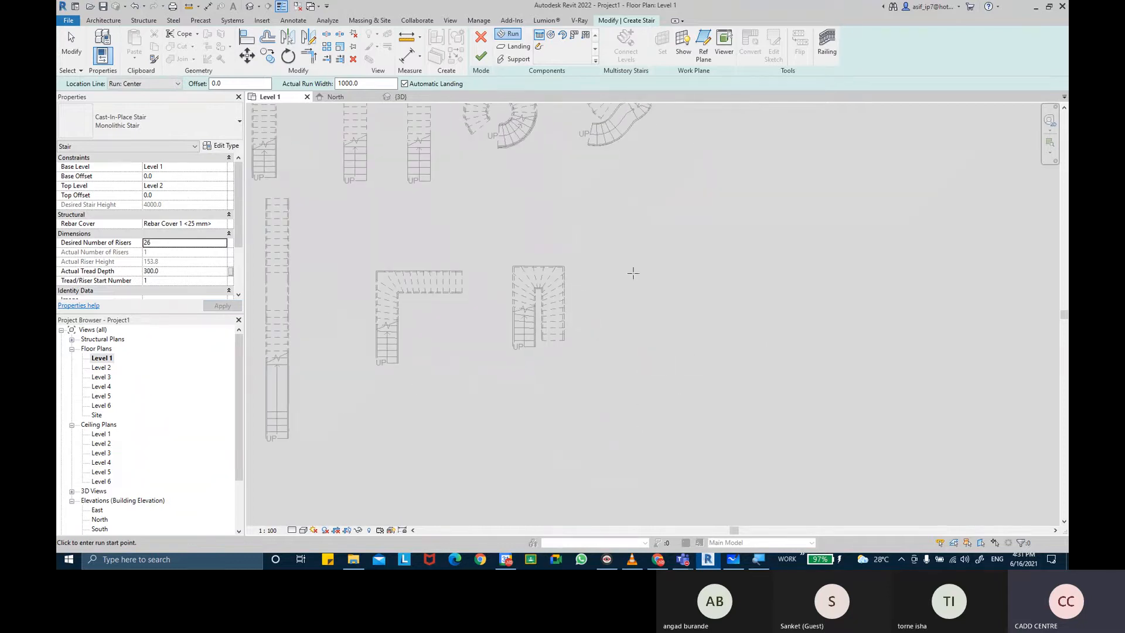
click(664, 417)
scroll(664, 357, up, 3)
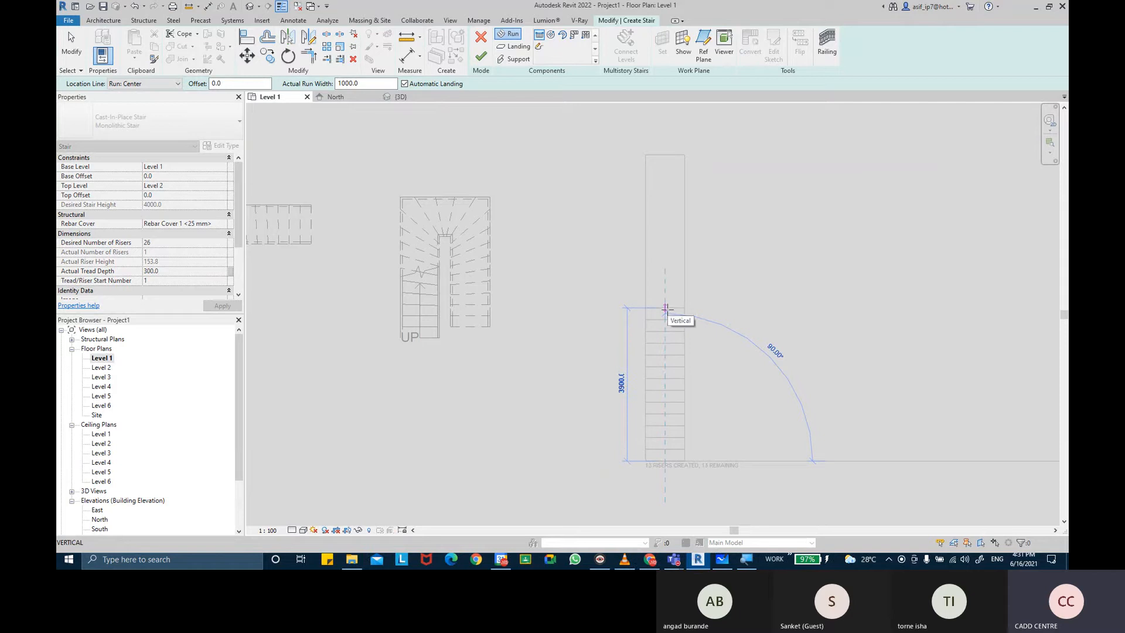
click(665, 308)
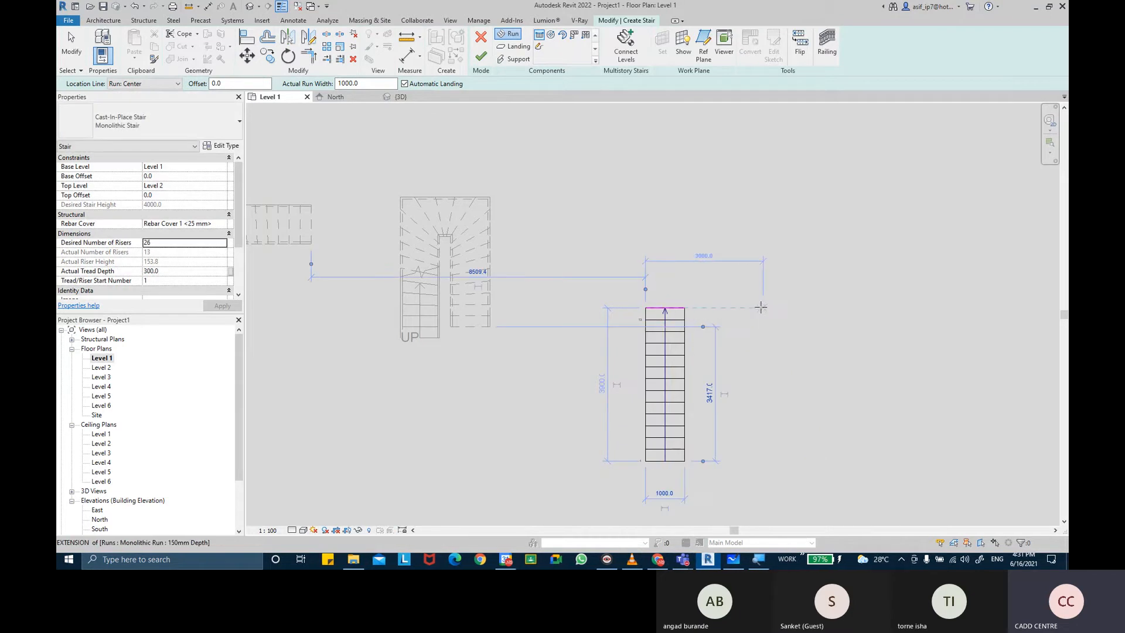
click(760, 307)
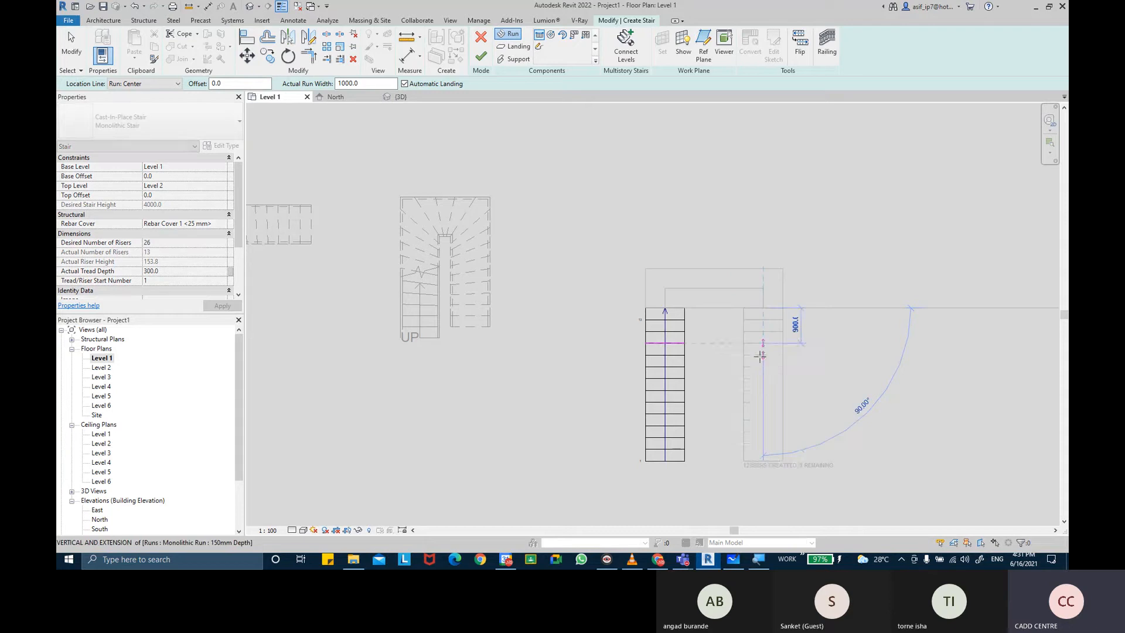
click(763, 461)
key(Escape)
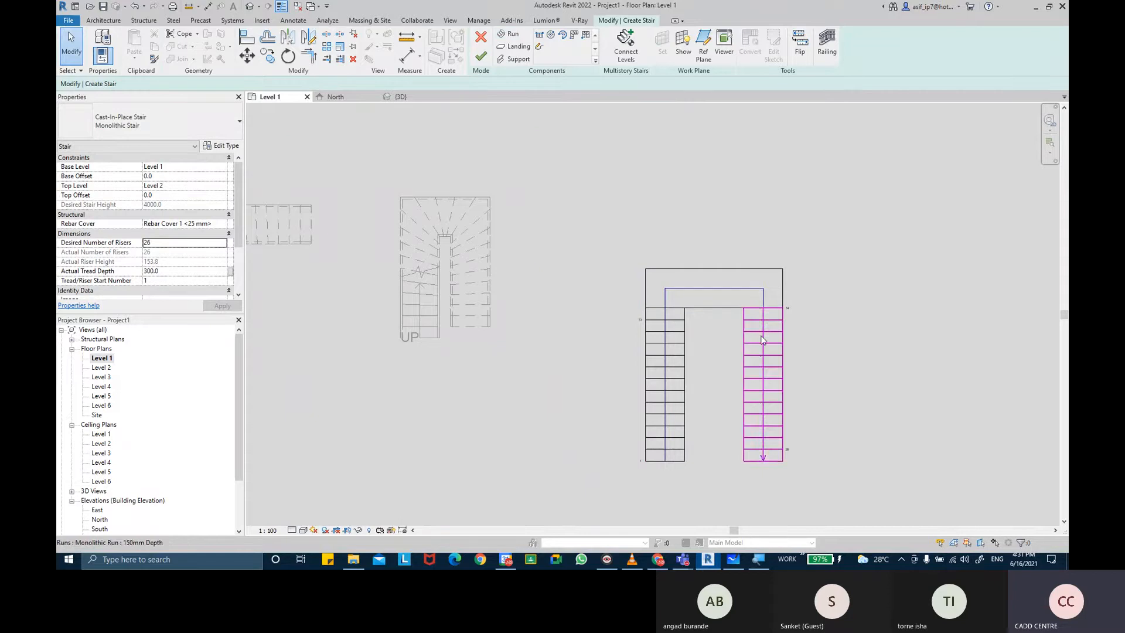
Step: Move the return run closer to the first run for an overall stair width of 2200 mm, and finish the stair
click(742, 370)
scroll(739, 374, up, 2)
drag(741, 364, 673, 364)
click(813, 325)
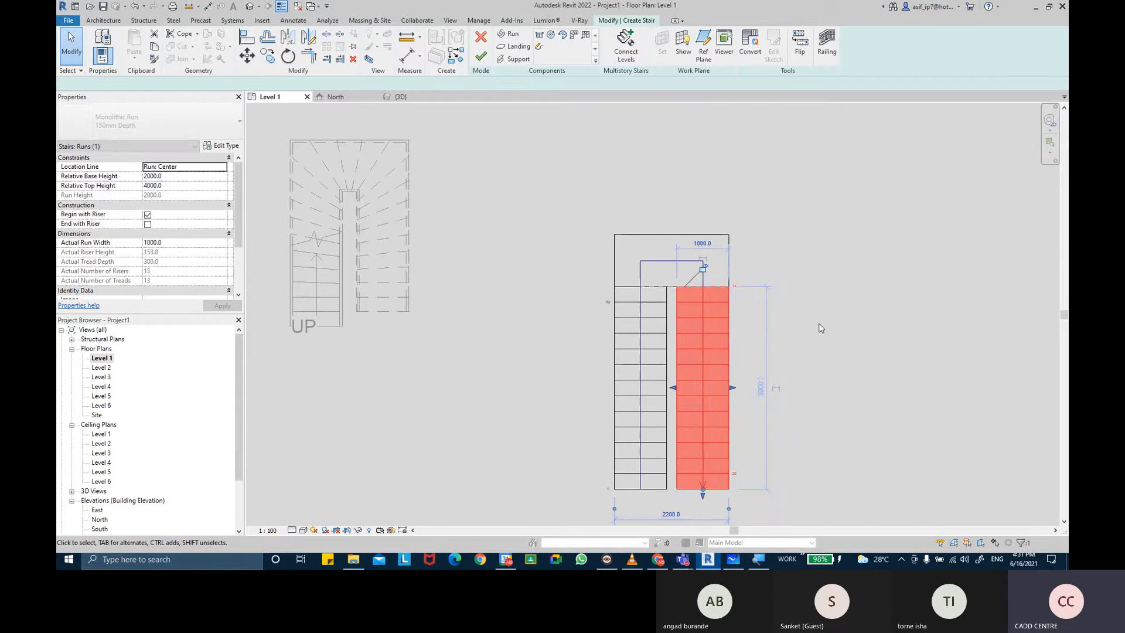
middle_drag(824, 341, 746, 303)
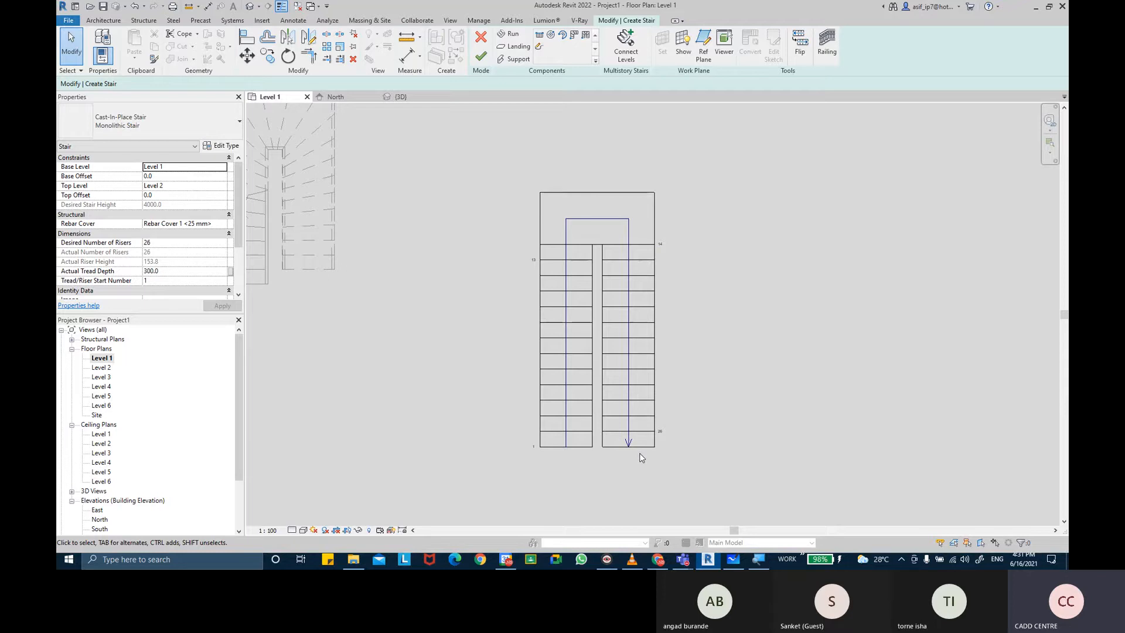
click(482, 56)
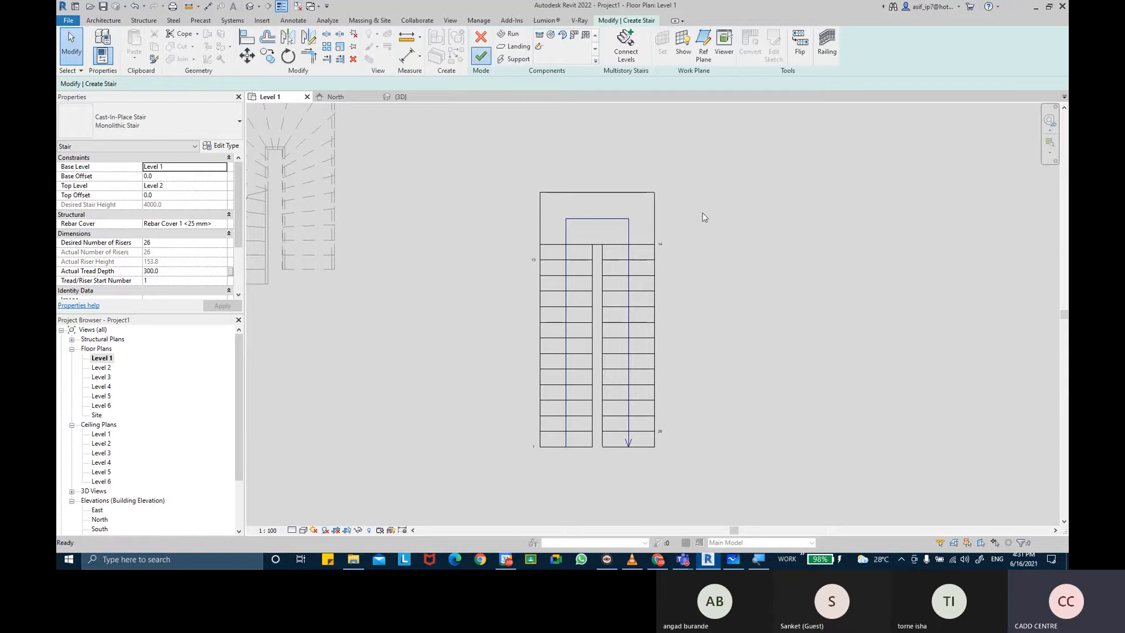
Step: In the 3D view, delete the near-side railing of the multi-landing straight stair
click(250, 6)
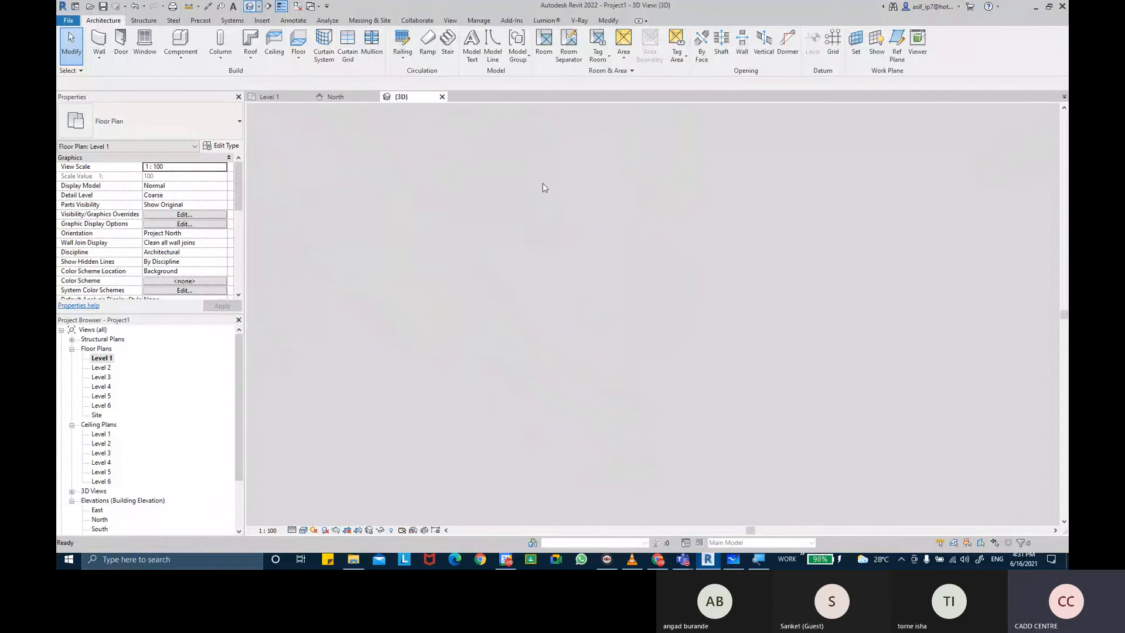
scroll(673, 255, down, 4)
click(557, 308)
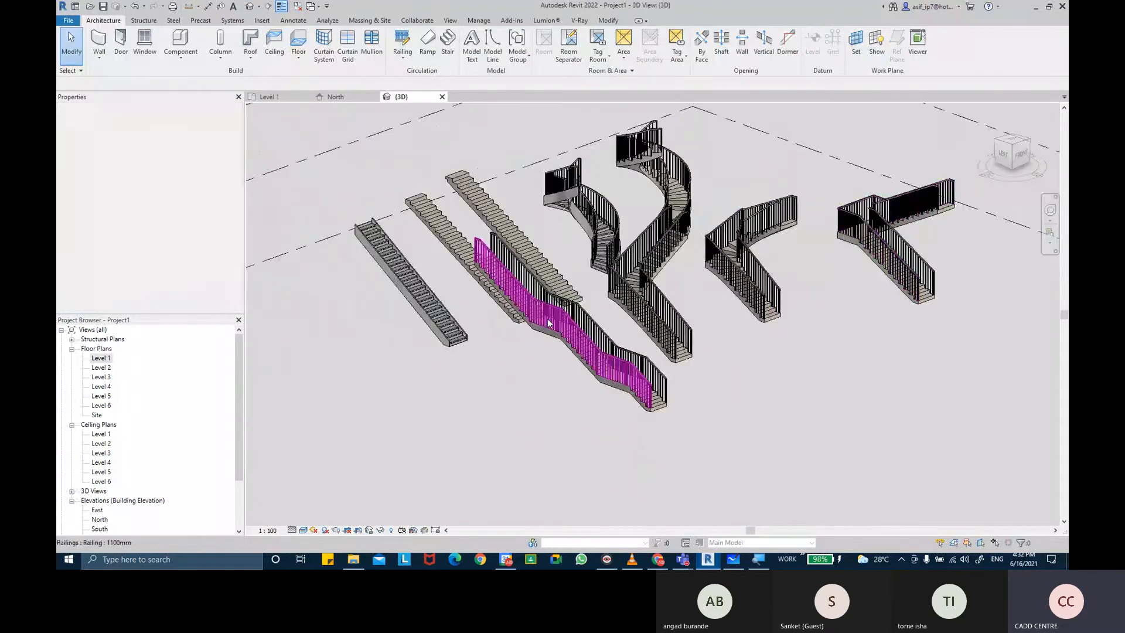
key(Delete)
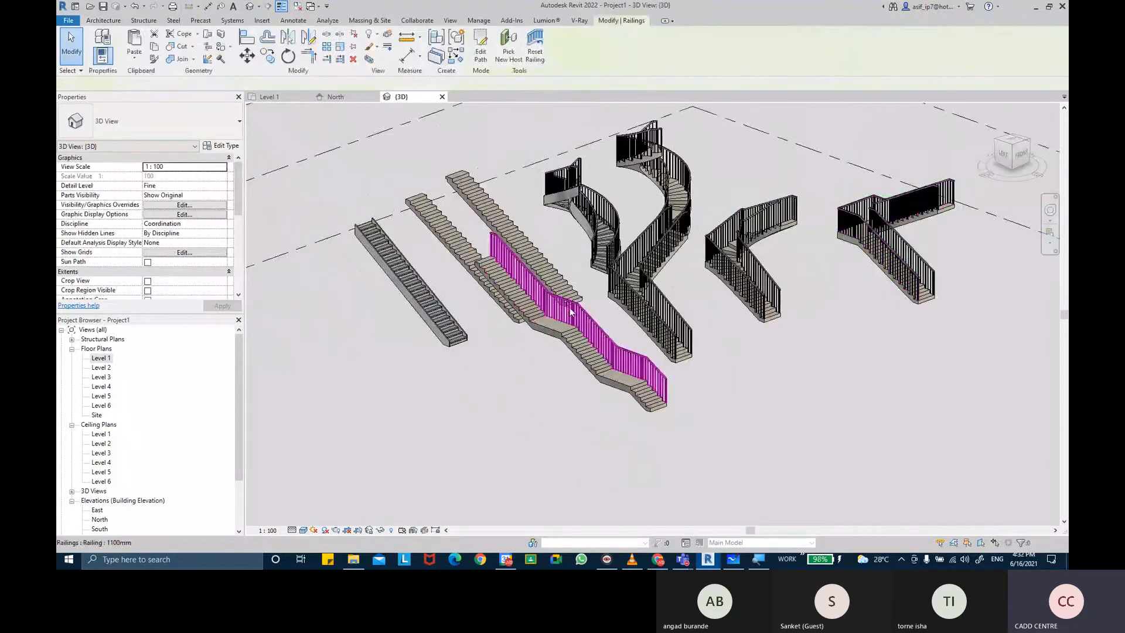
Step: Delete the railings from the L-shape winder stair, the cast-in-place spiral stair and the assembled spiral stair
click(662, 293)
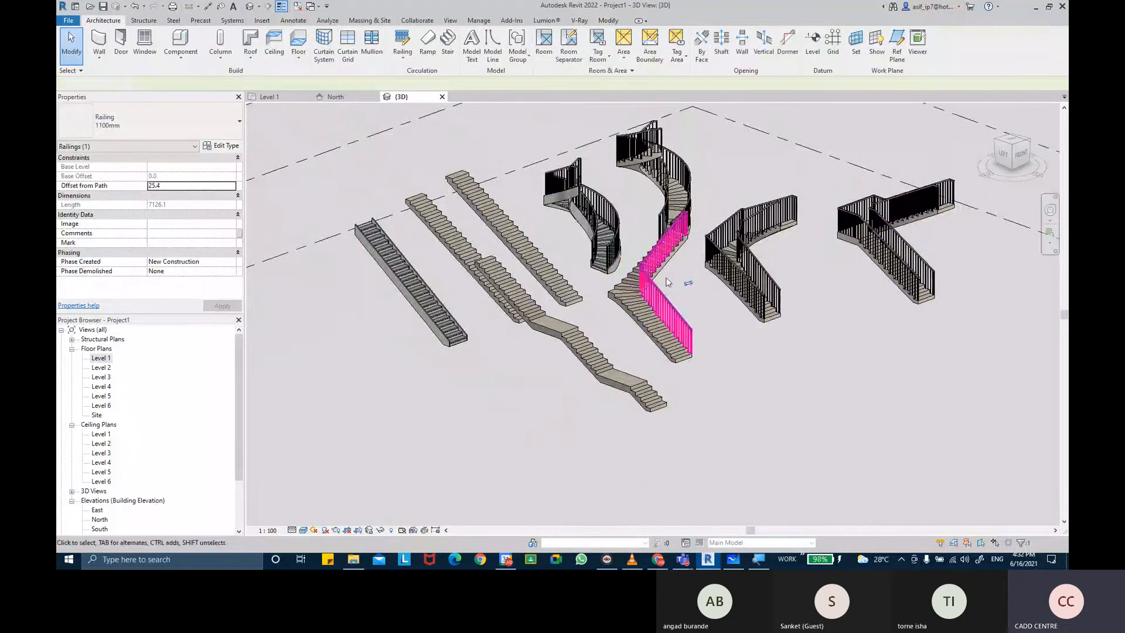
key(Delete)
click(690, 205)
key(Delete)
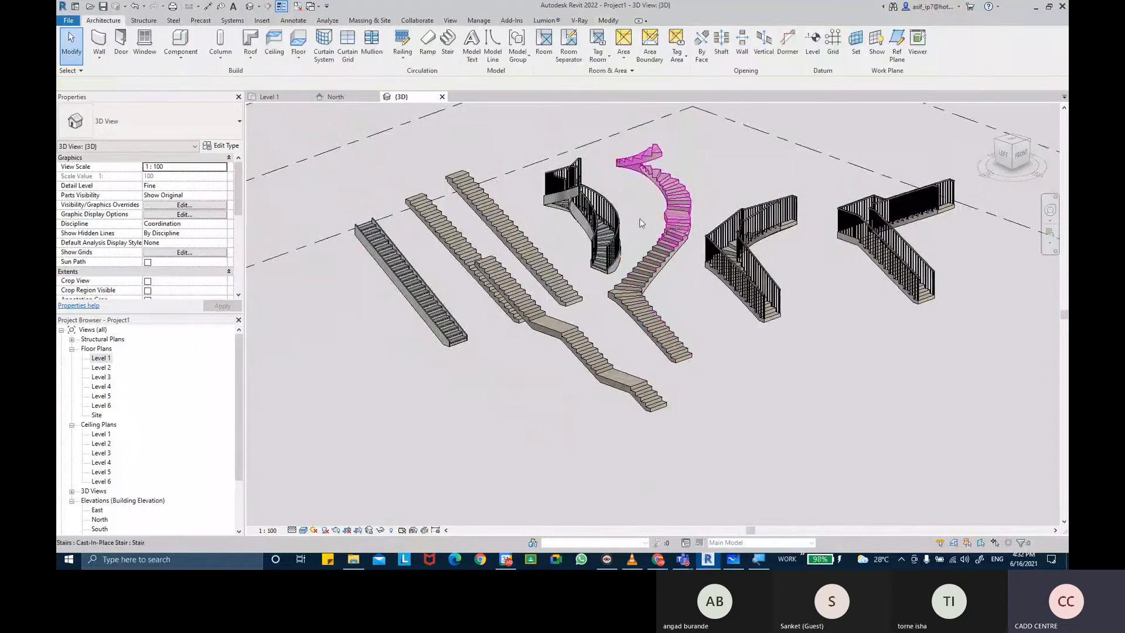
click(567, 168)
key(Delete)
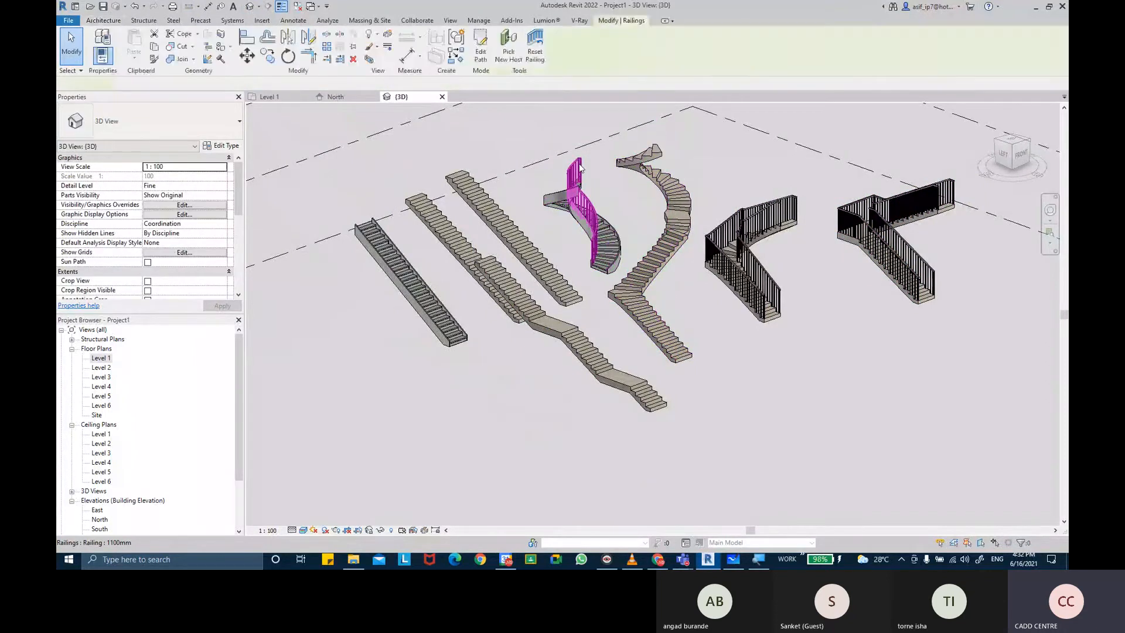
Step: Delete the railings from the U-shape winder stair
scroll(740, 261, up, 3)
key(Tab)
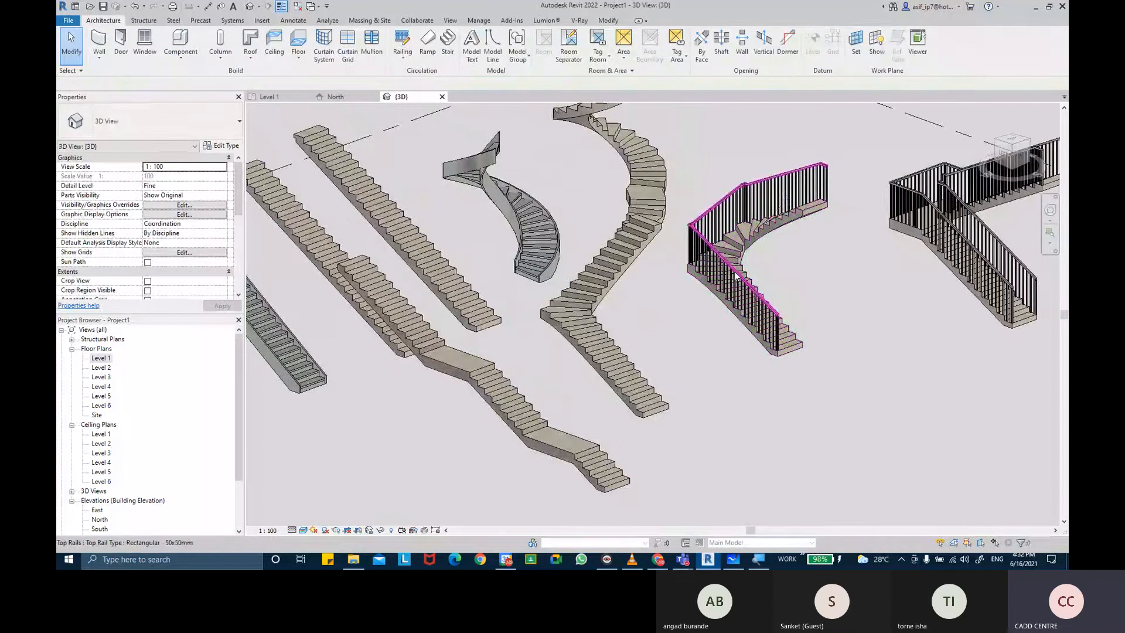
click(739, 262)
click(841, 254)
click(752, 299)
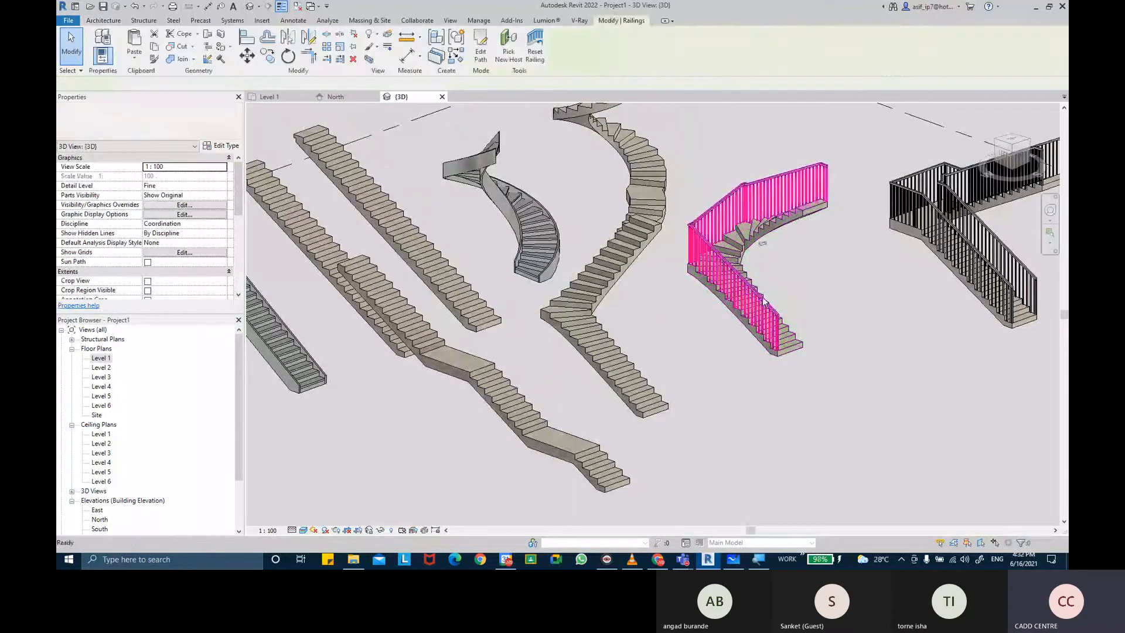
key(Delete)
Step: Delete the railings from the U-shaped stair with a landing
middle_drag(834, 251, 511, 291)
scroll(582, 267, up, 2)
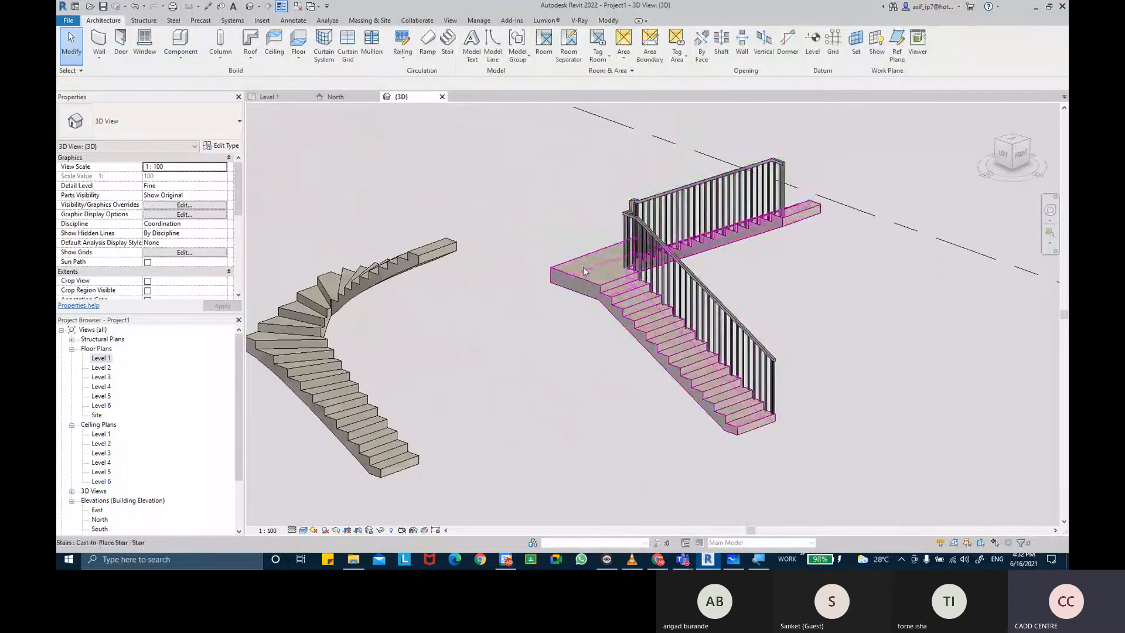
click(693, 217)
key(Delete)
scroll(772, 283, down, 5)
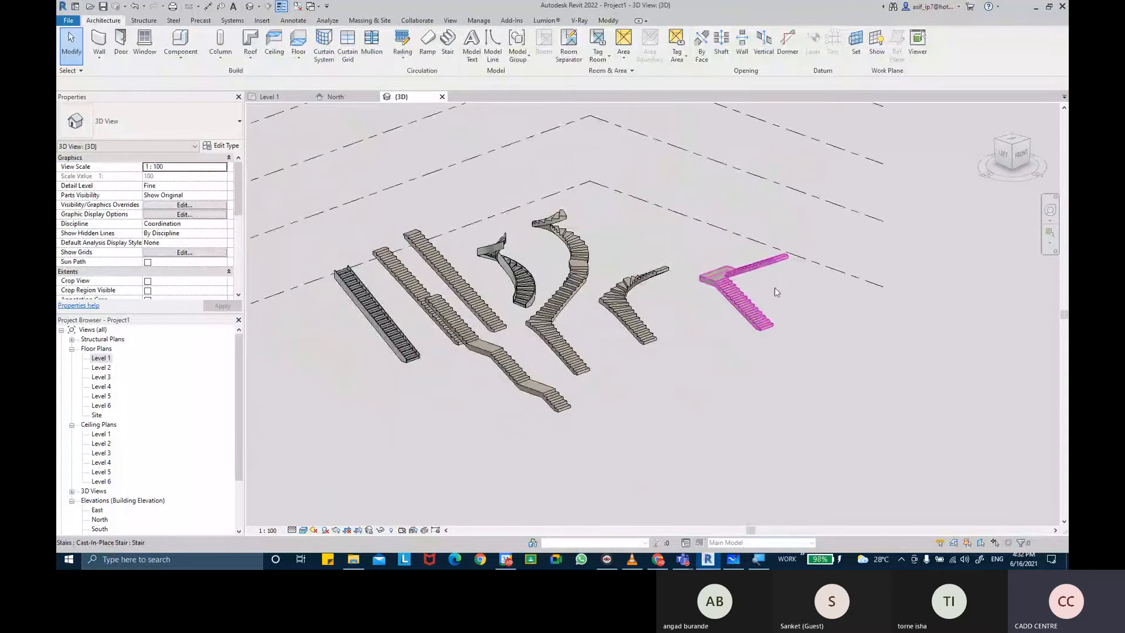
Step: Examine the row of stair types in the 3D view, including the assembled straight stair and its properties
shift+middle_drag(823, 299, 794, 301)
scroll(791, 301, up, 2)
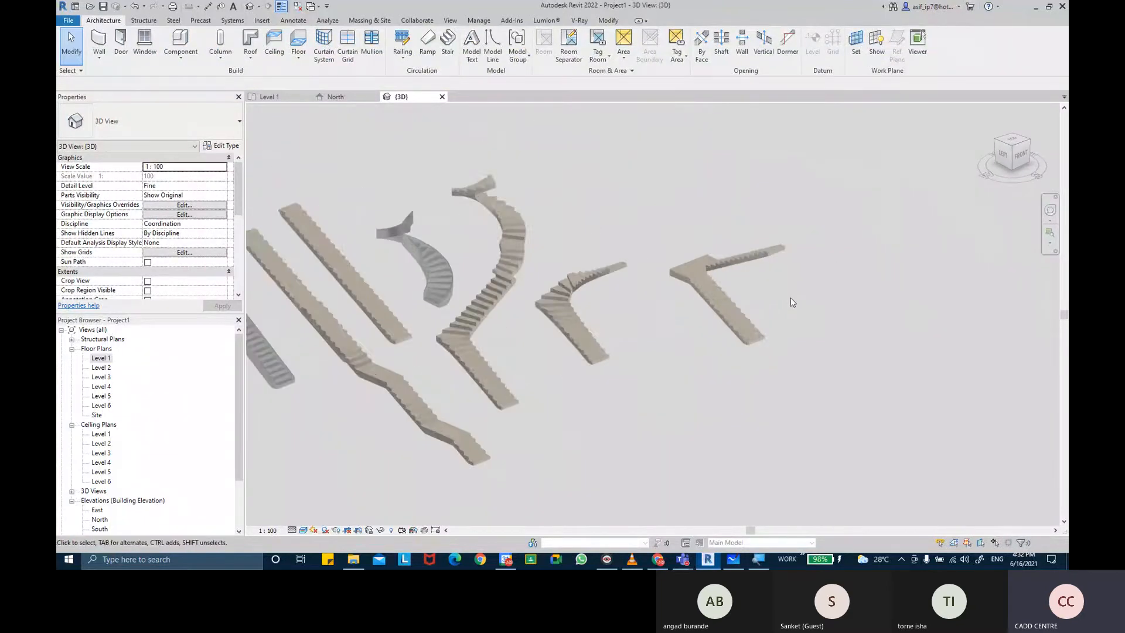
middle_drag(565, 433, 625, 399)
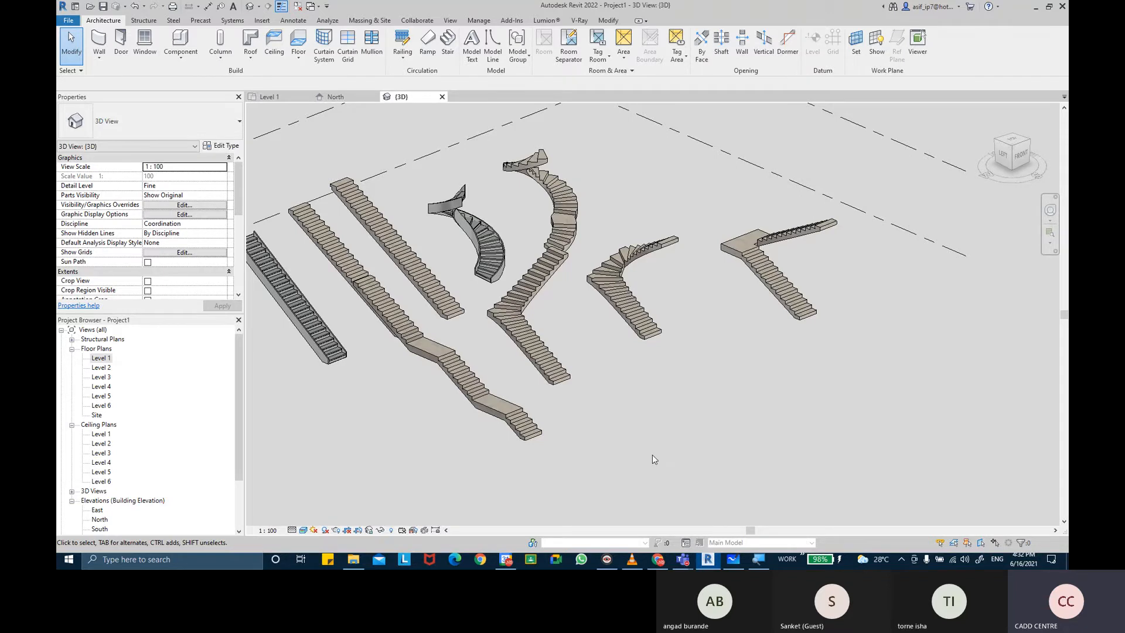
middle_drag(410, 390, 585, 417)
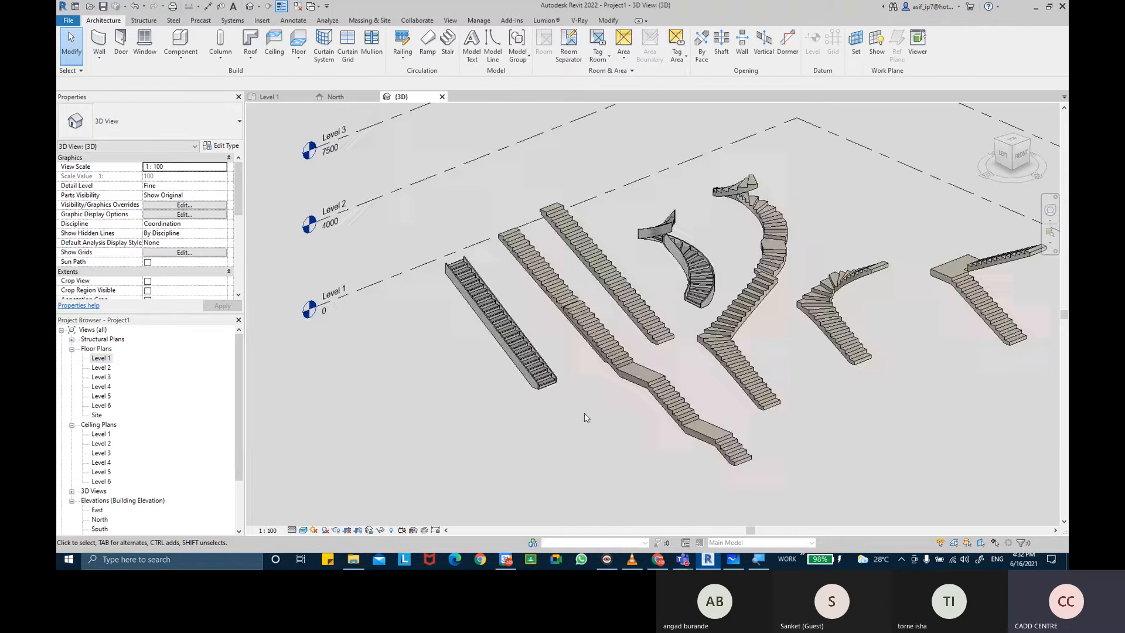
scroll(574, 381, up, 2)
scroll(504, 316, up, 4)
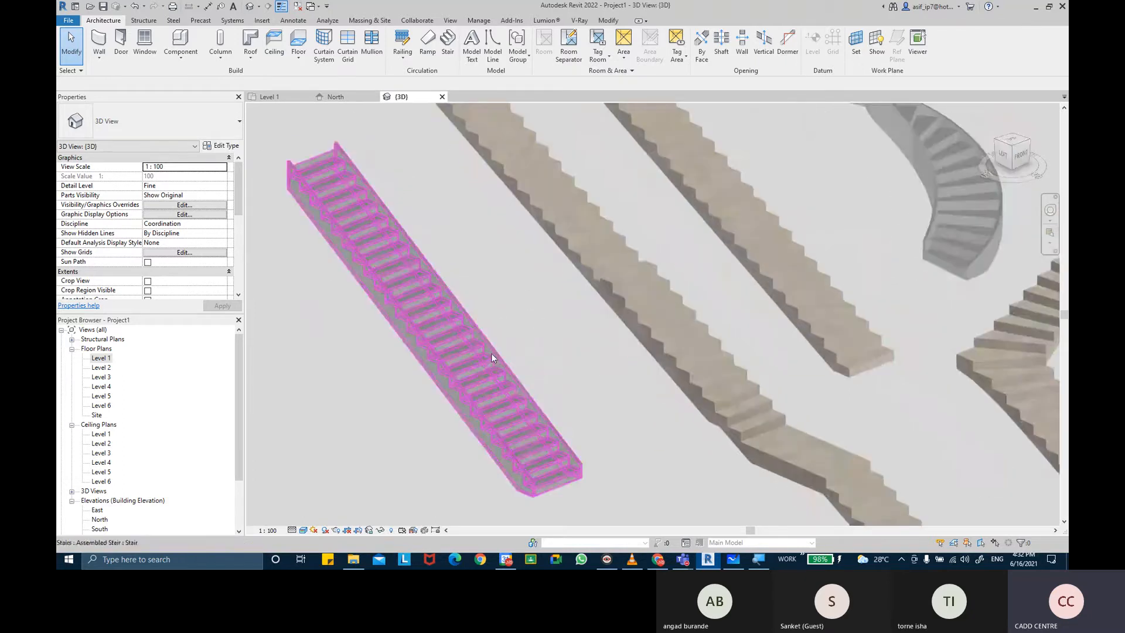
click(491, 353)
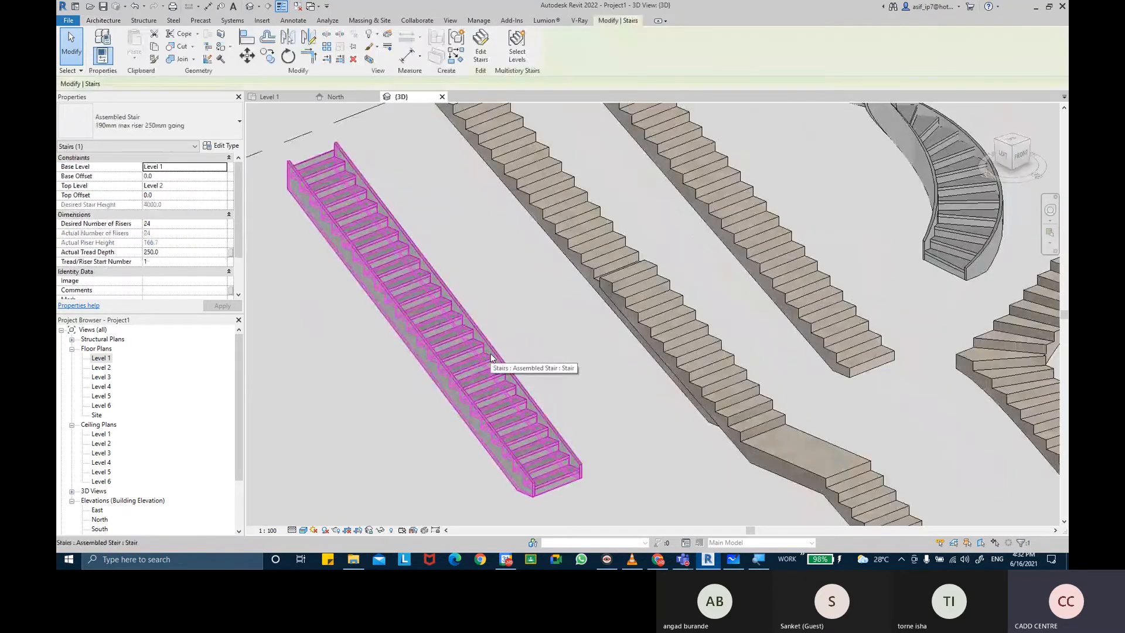
click(529, 297)
middle_drag(582, 315, 291, 381)
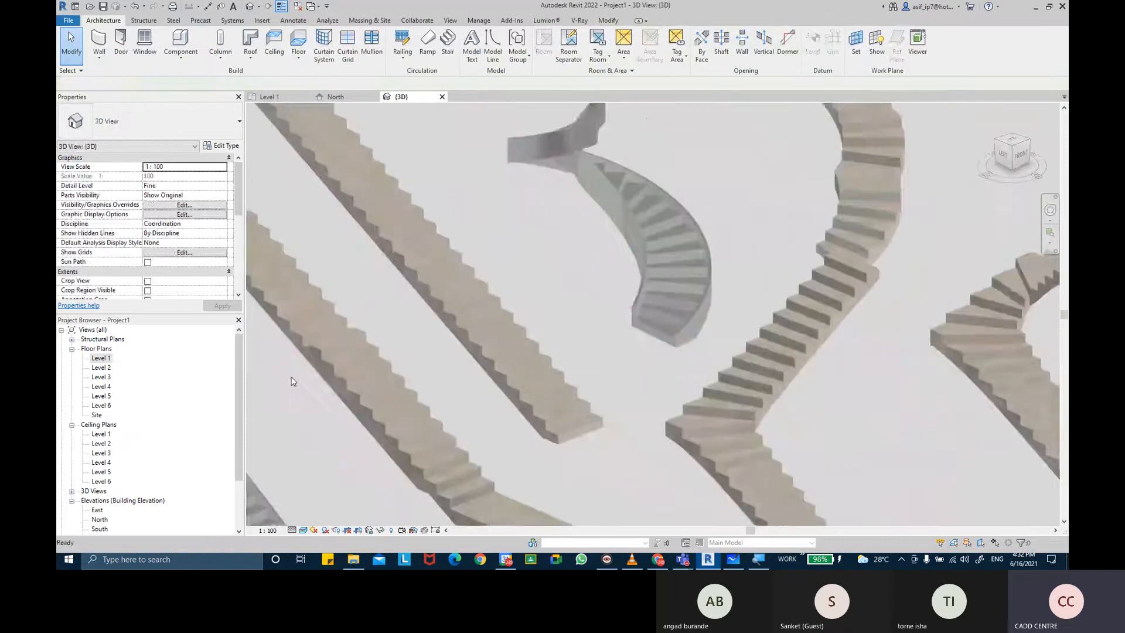
scroll(432, 402, down, 2)
middle_drag(431, 402, 568, 298)
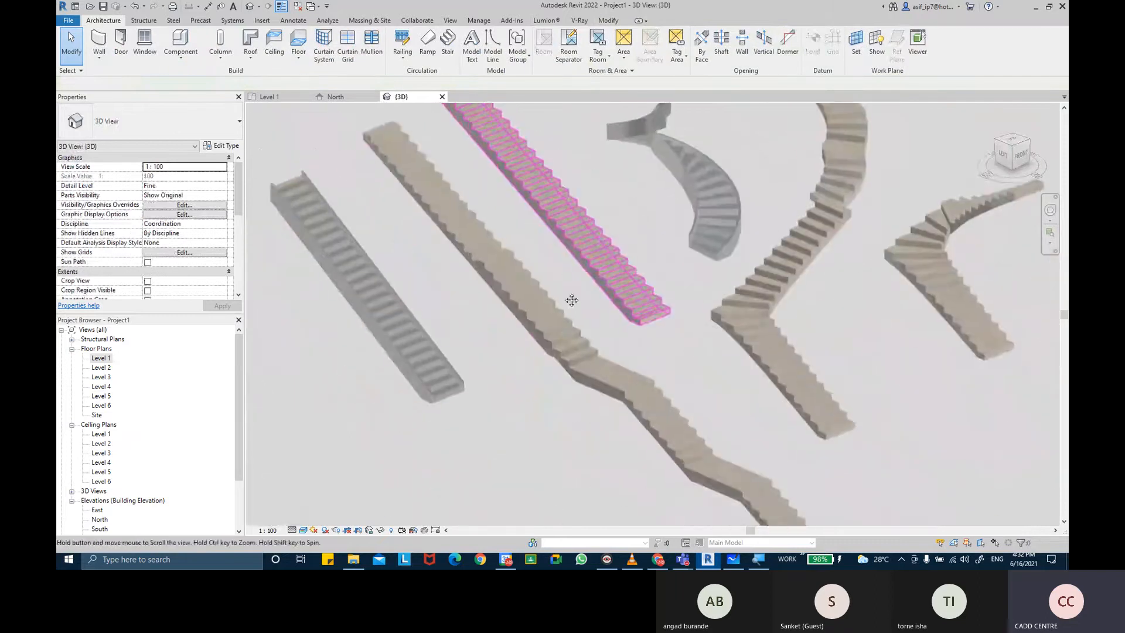
Step: Set the assembled straight stair's desired number of risers to 22 and accept the warning
click(437, 364)
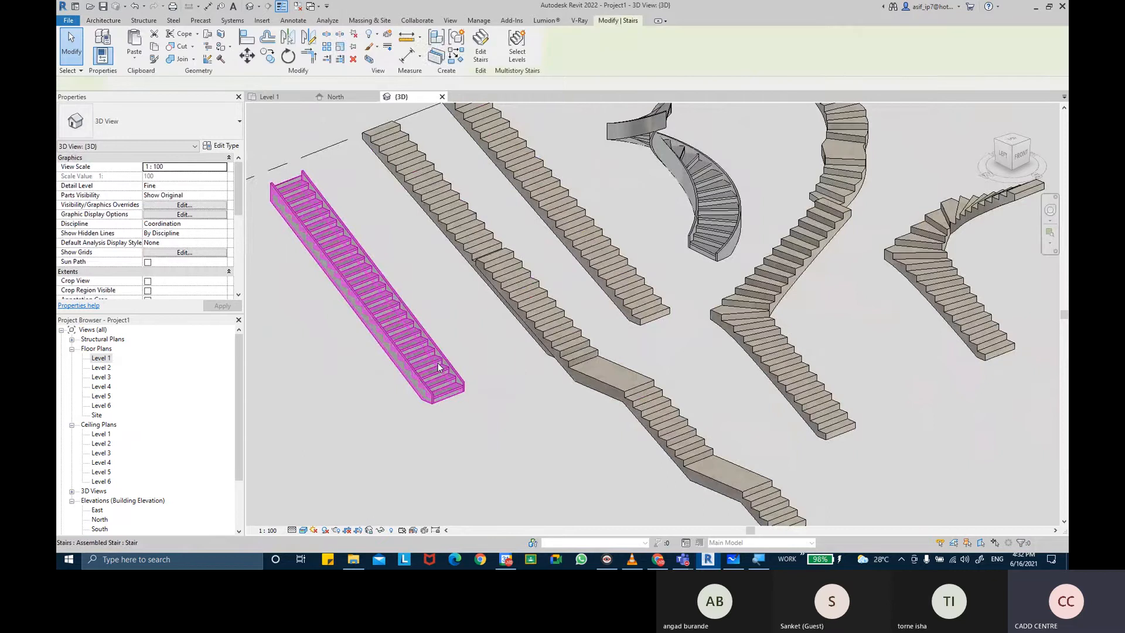
scroll(337, 295, up, 2)
scroll(346, 290, up, 2)
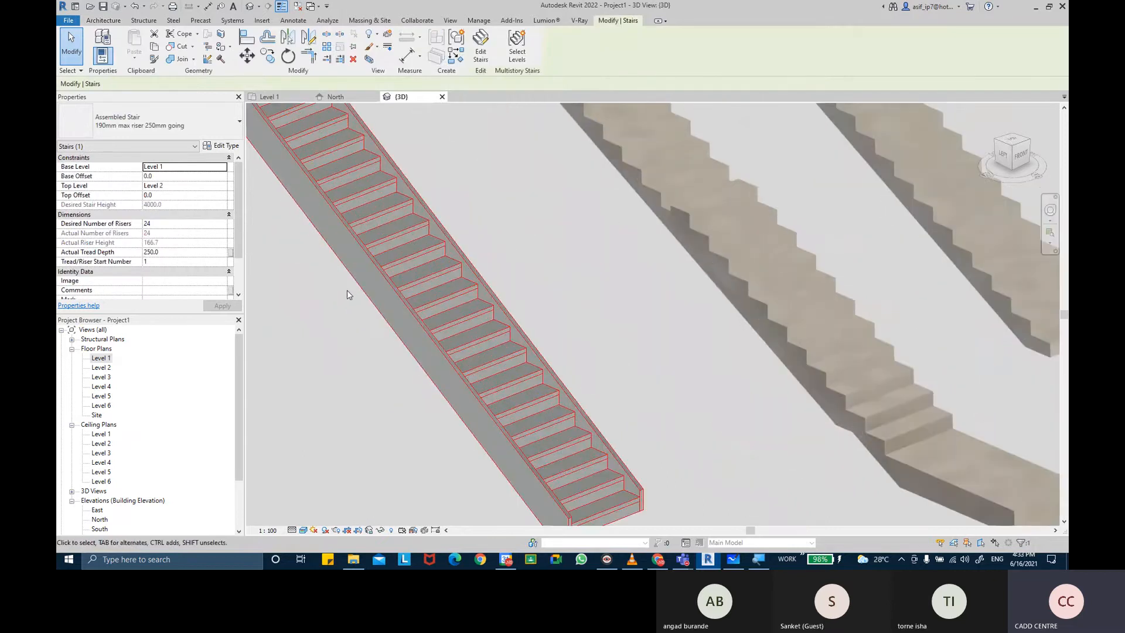
scroll(394, 356, down, 3)
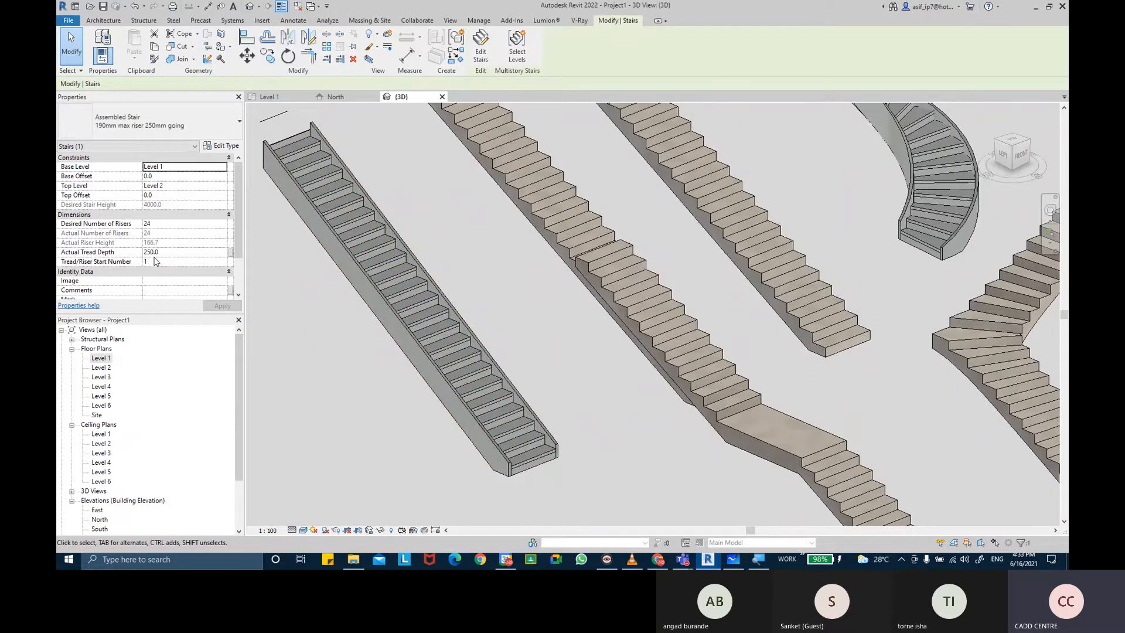
drag(237, 182, 247, 178)
click(156, 225)
key(BackSpace)
key(BackSpace)
text(22)
key(Return)
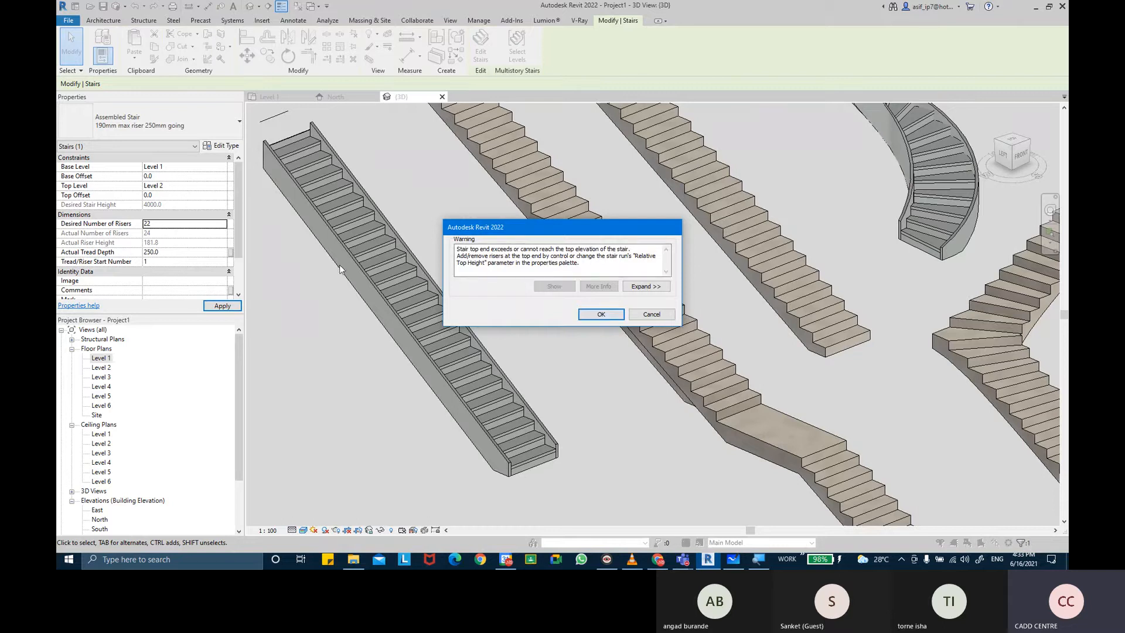
click(601, 314)
Step: Check the stair's top end against Level 2 from the side, and reset its desired number of risers to 24
shift+middle_drag(327, 154, 542, 205)
click(1011, 151)
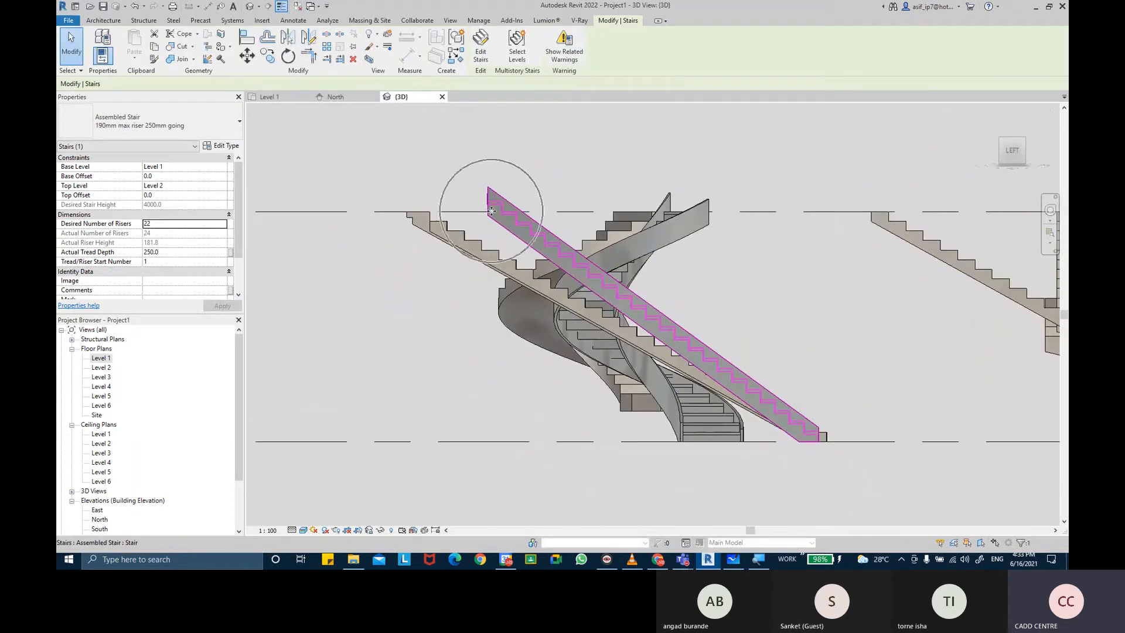
scroll(484, 199, up, 3)
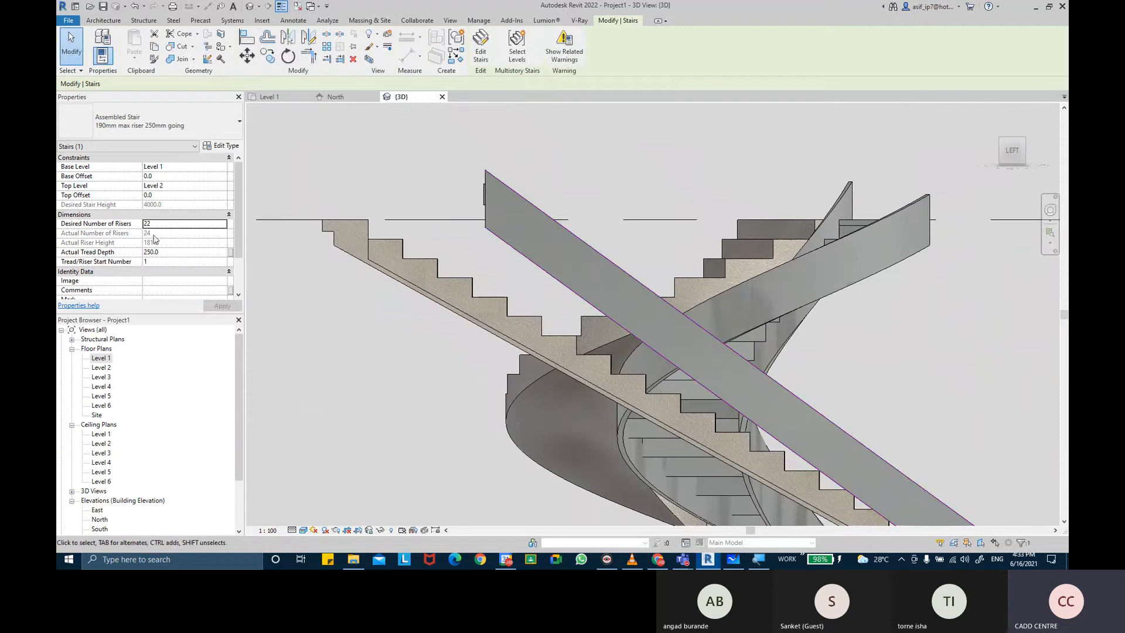
click(153, 226)
click(154, 225)
drag(155, 225, 146, 224)
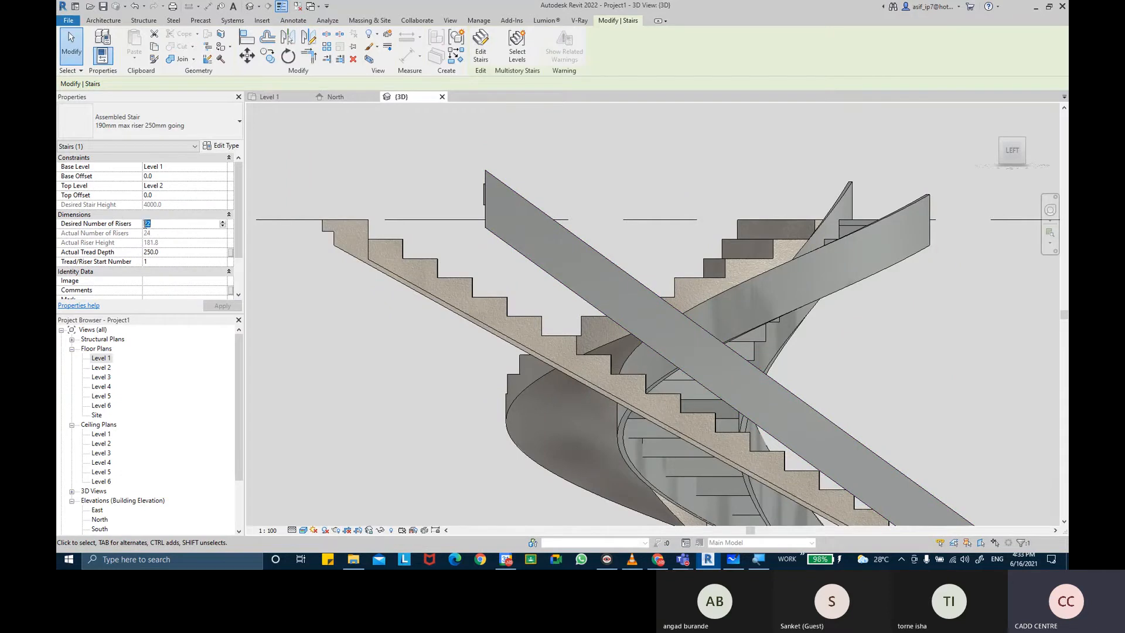
text(24)
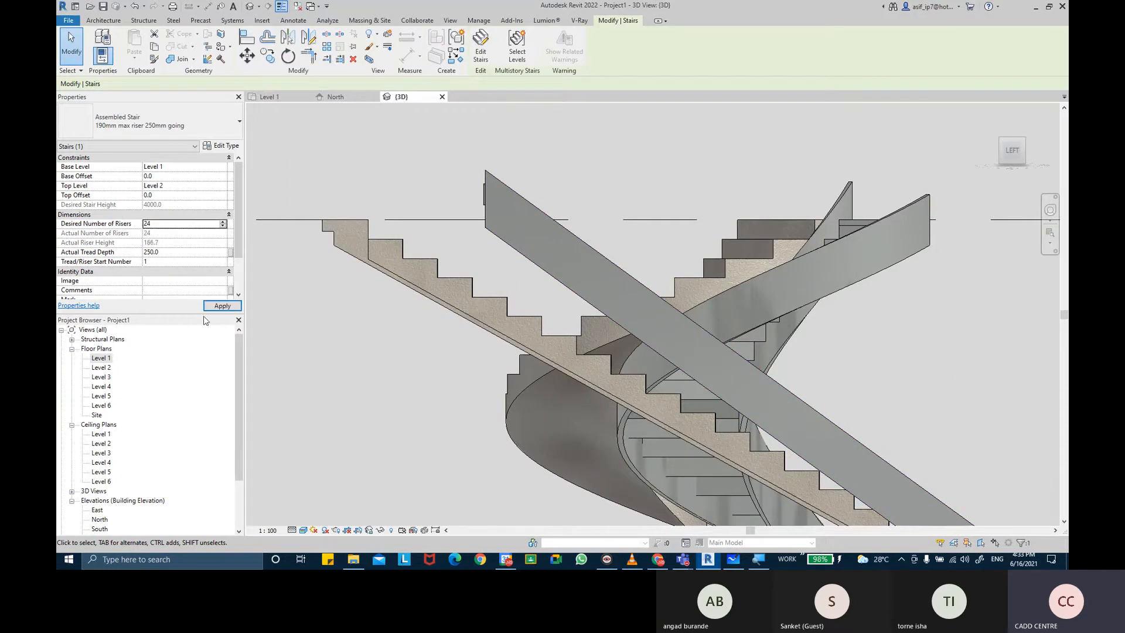
click(220, 305)
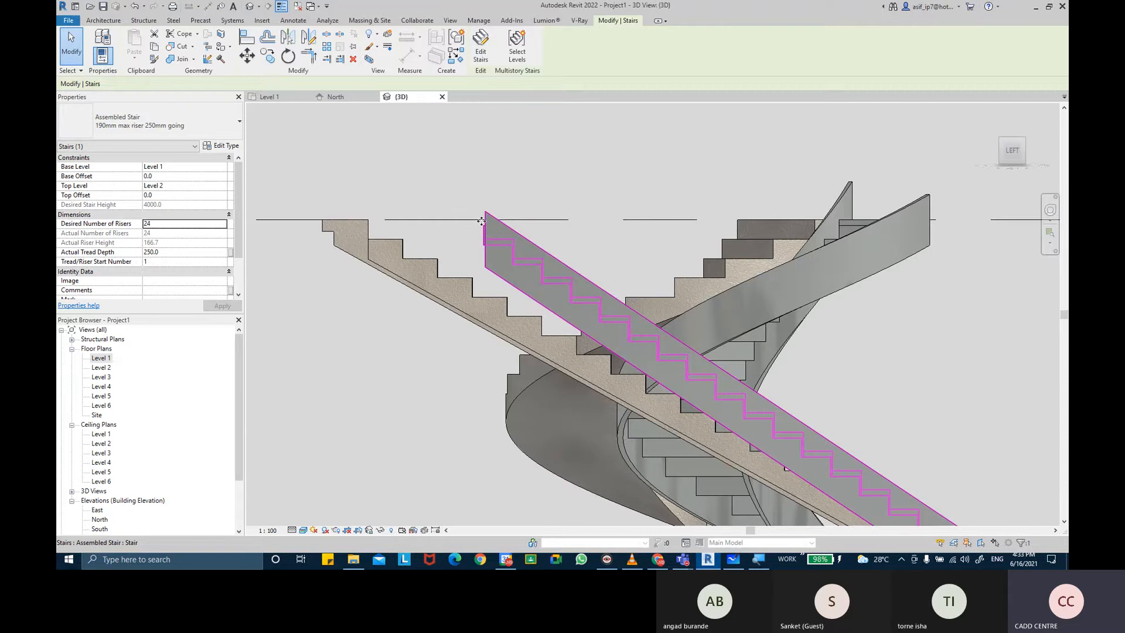
Step: Set the assembled straight stair's desired number of risers to 26 and accept the warning
click(169, 226)
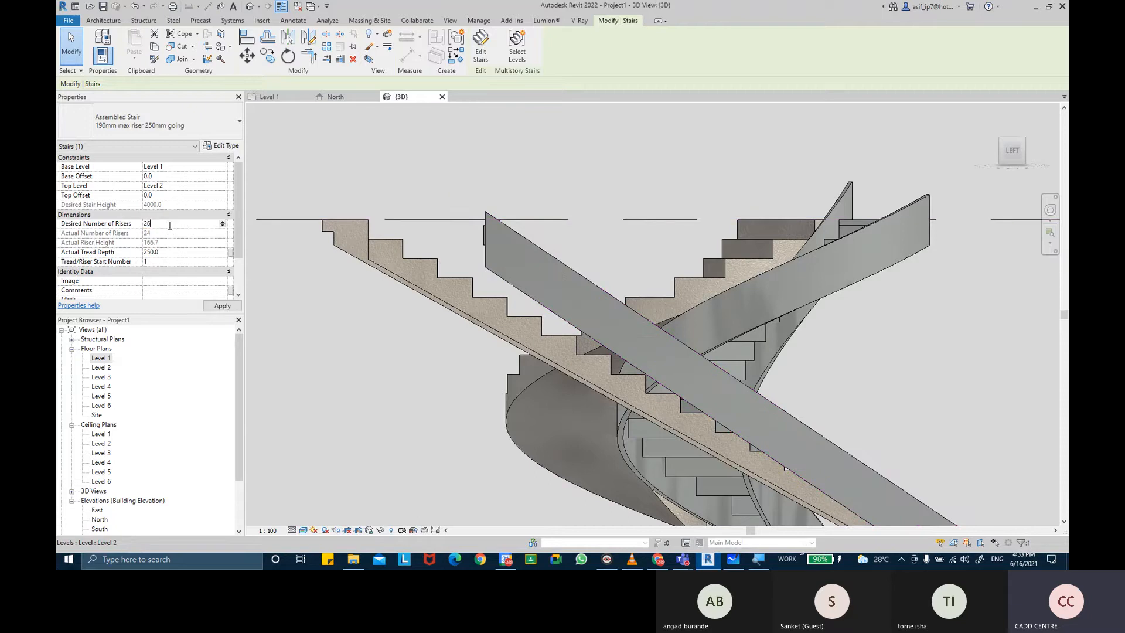
text(26)
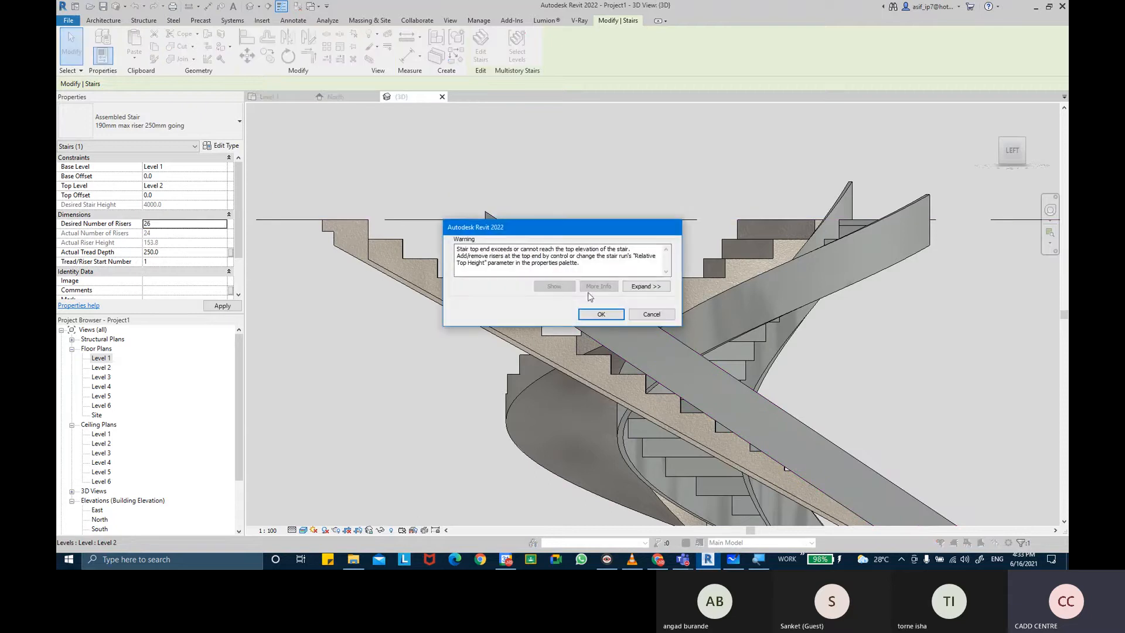
click(600, 314)
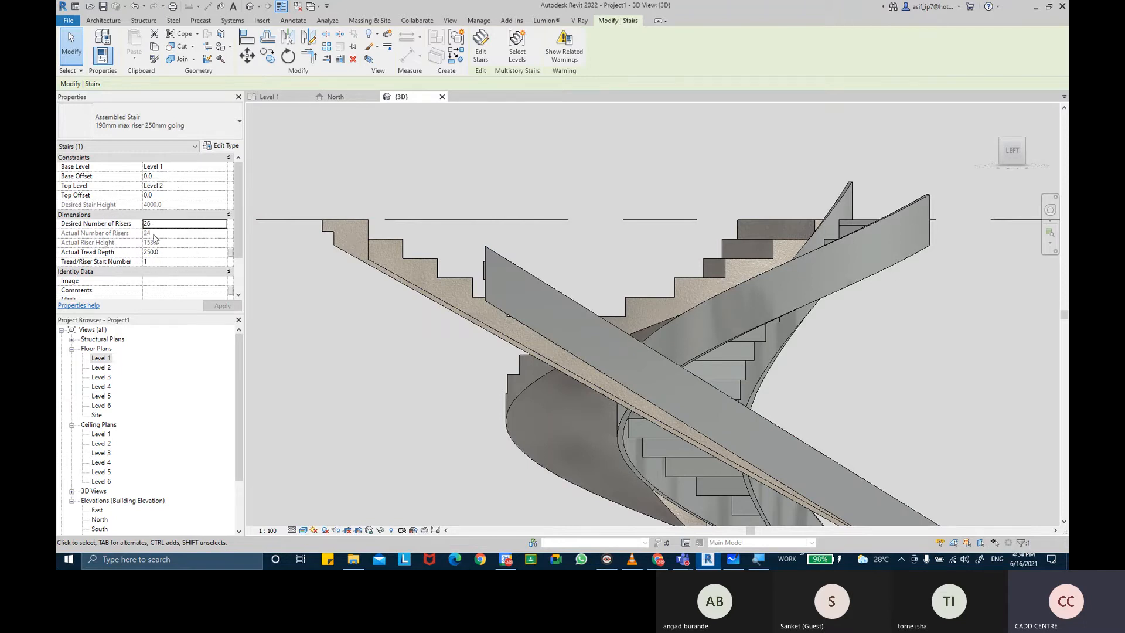
Step: Restore the assembled straight stair's desired number of risers to 24
click(140, 224)
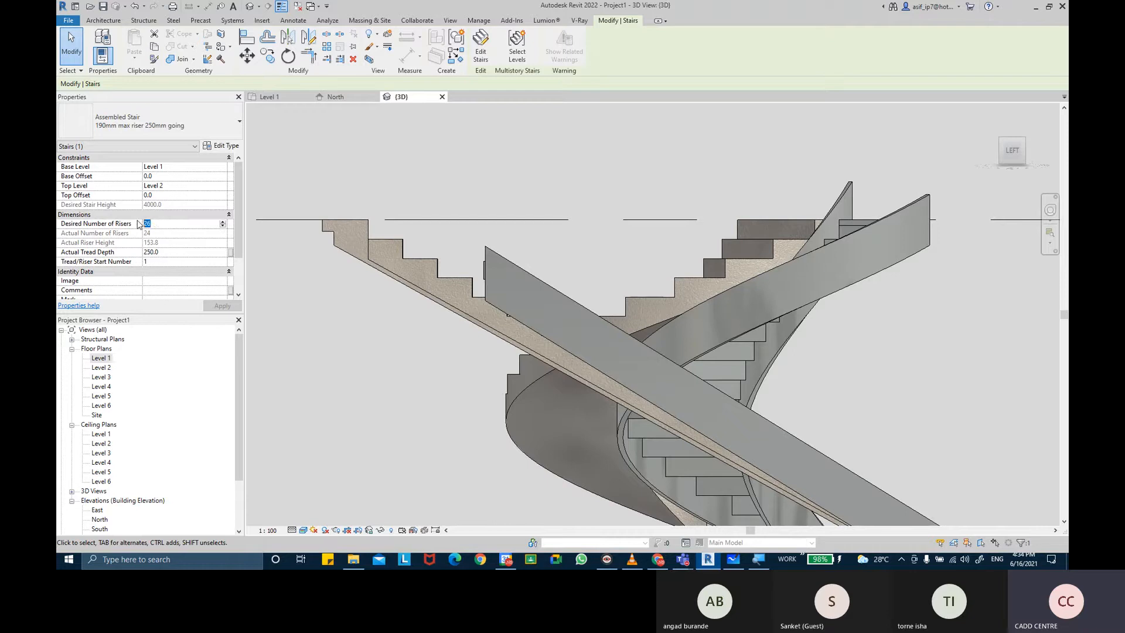
text(24)
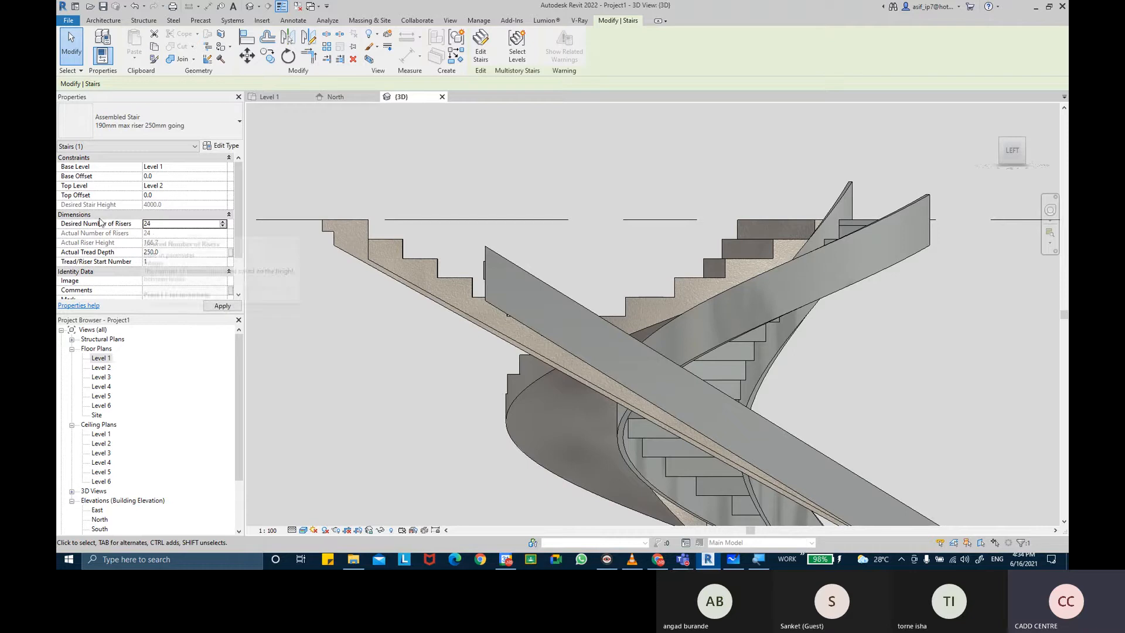
click(222, 305)
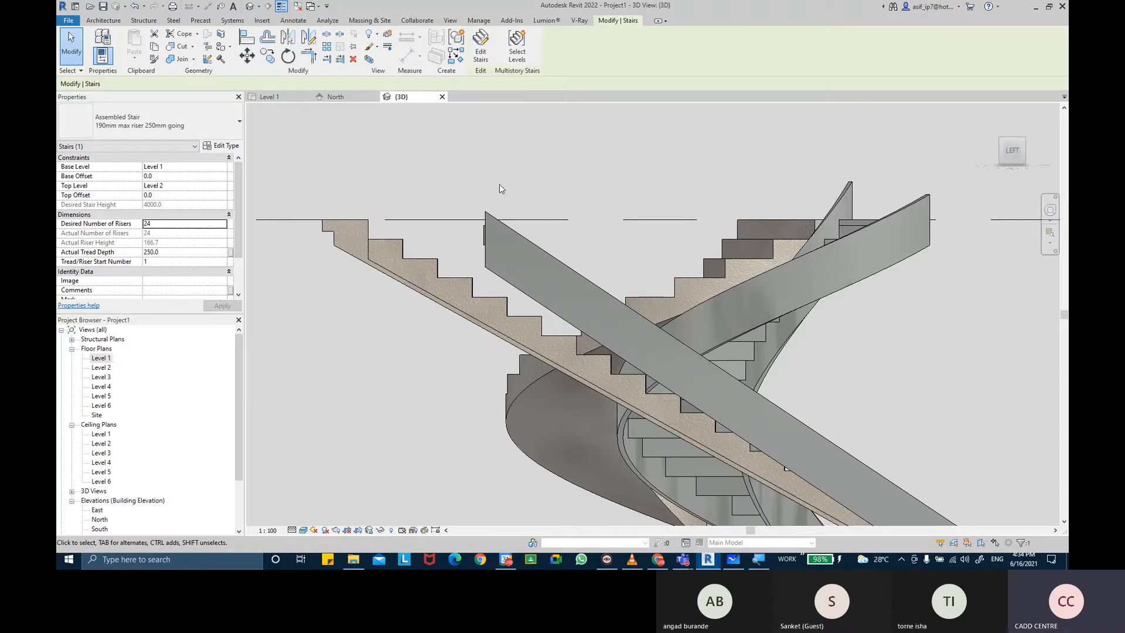
Step: Open the type properties of the assembled straight stair and narrow the dialog so the model stays in view
click(356, 165)
scroll(571, 255, down, 3)
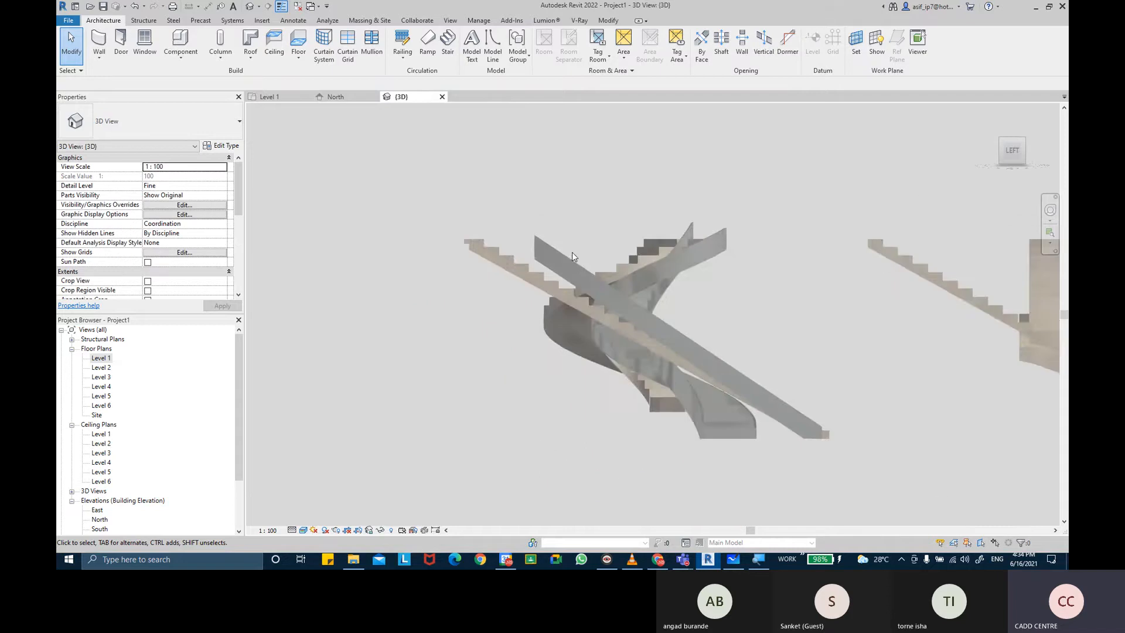
scroll(571, 256, down, 2)
shift+middle_drag(673, 299, 565, 344)
shift+middle_drag(686, 325, 655, 351)
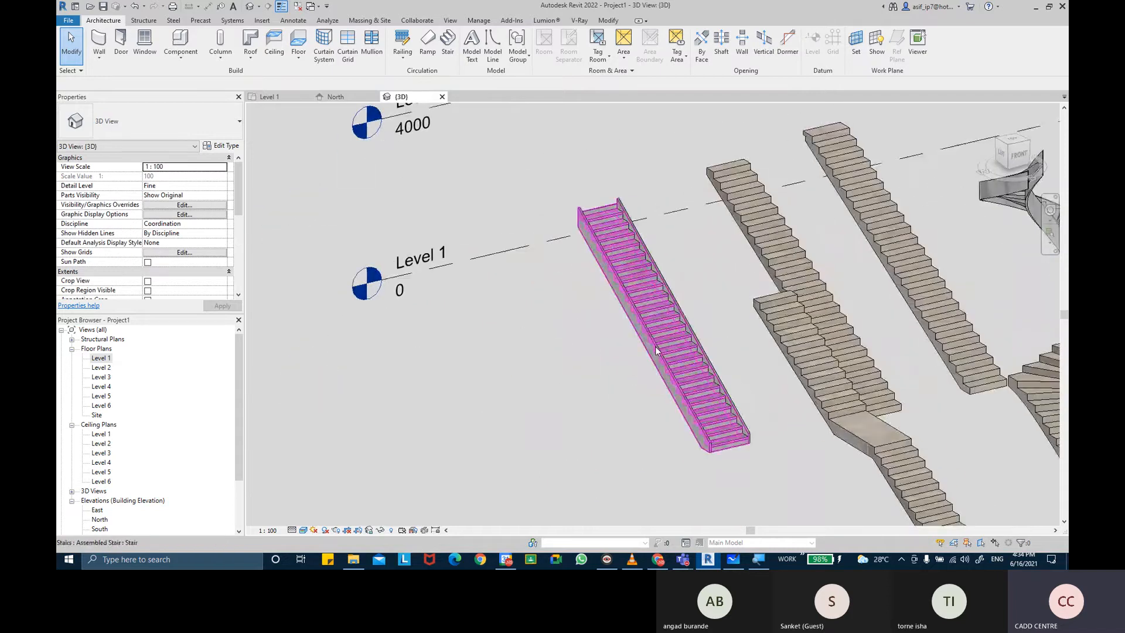
click(655, 351)
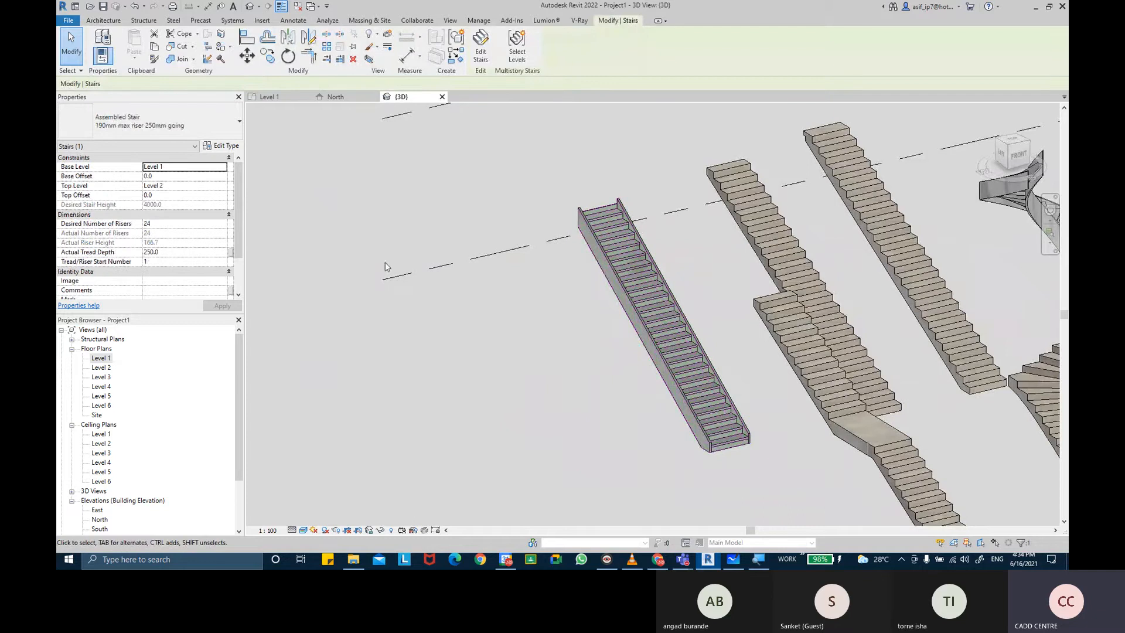
click(224, 147)
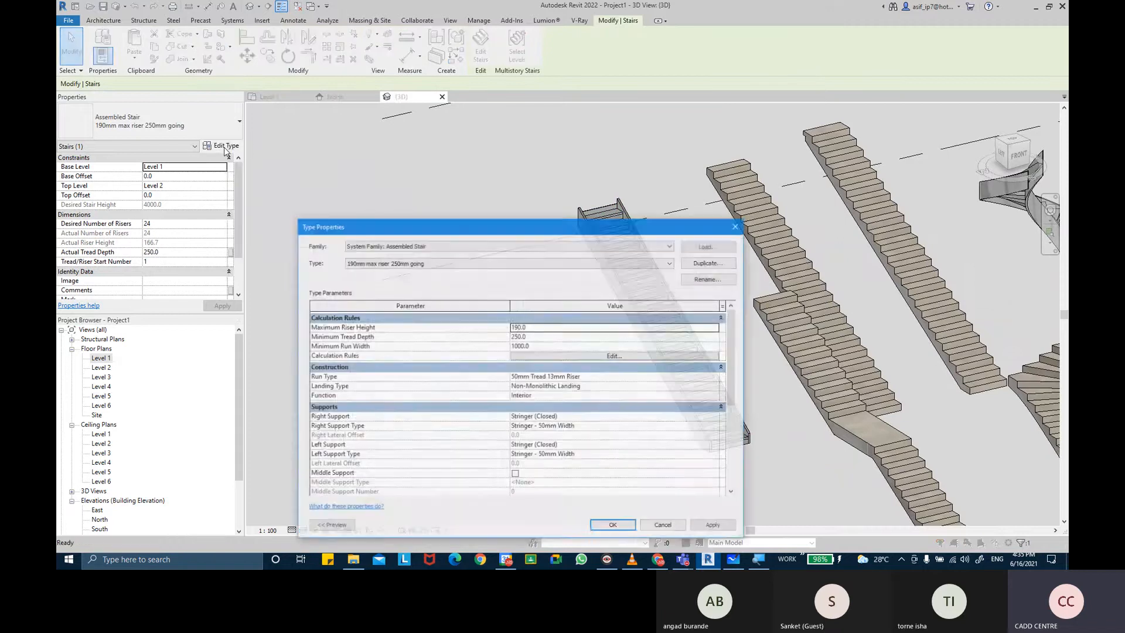
drag(363, 234, 341, 119)
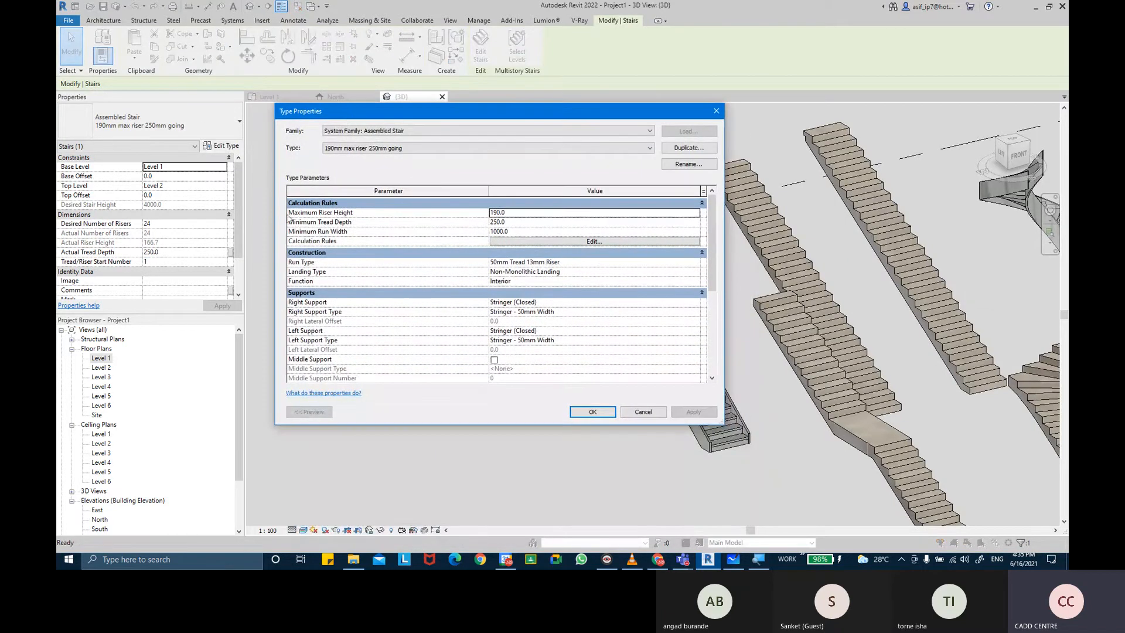
drag(275, 218, 495, 218)
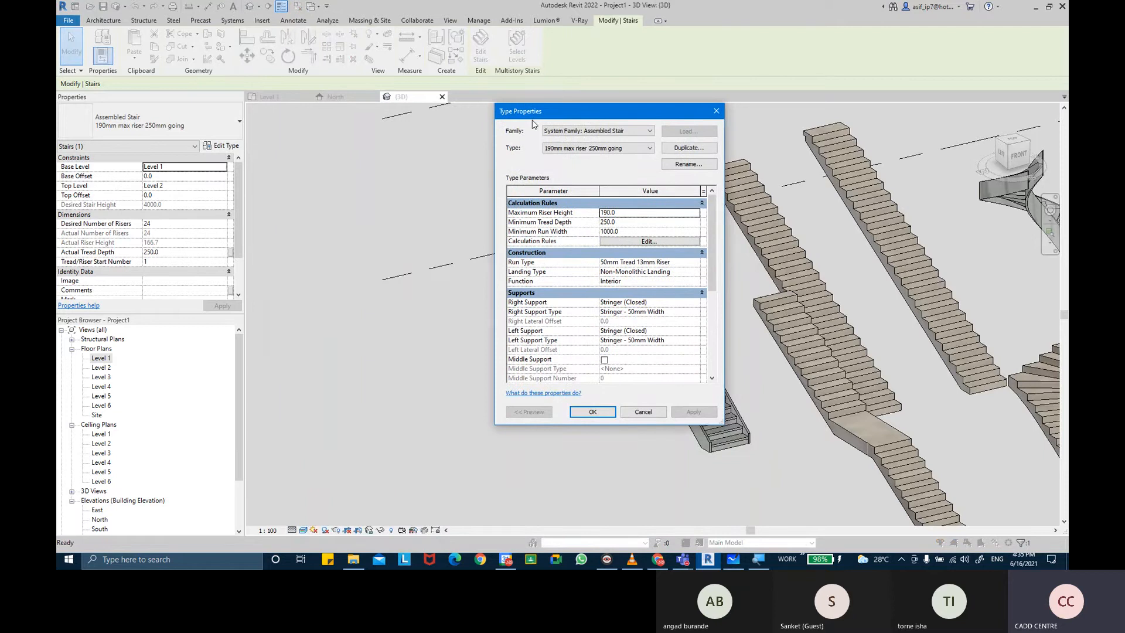
Step: Move the type properties clear of the stair, review the riser height, tread depth and run width limits, and collapse the Calculation Rules group
drag(534, 114, 312, 152)
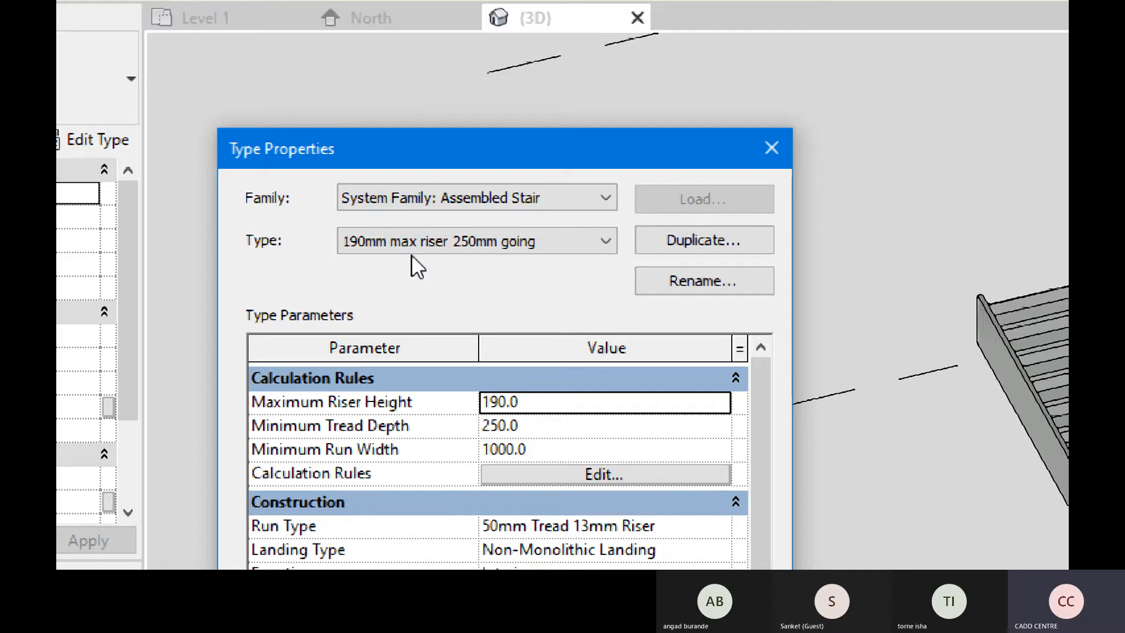
click(552, 405)
click(551, 404)
click(553, 438)
click(558, 454)
click(313, 381)
click(312, 382)
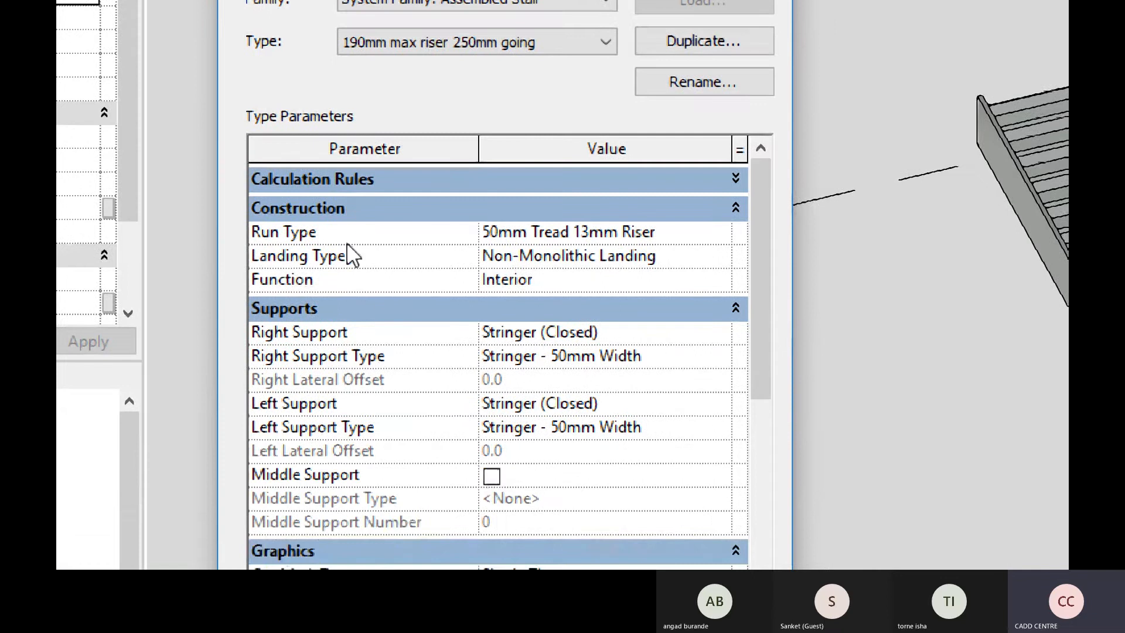
Step: Collapse the Supports, Graphics, Identity Data and Construction groups, briefly checking the contents of Graphics and Identity Data
click(359, 308)
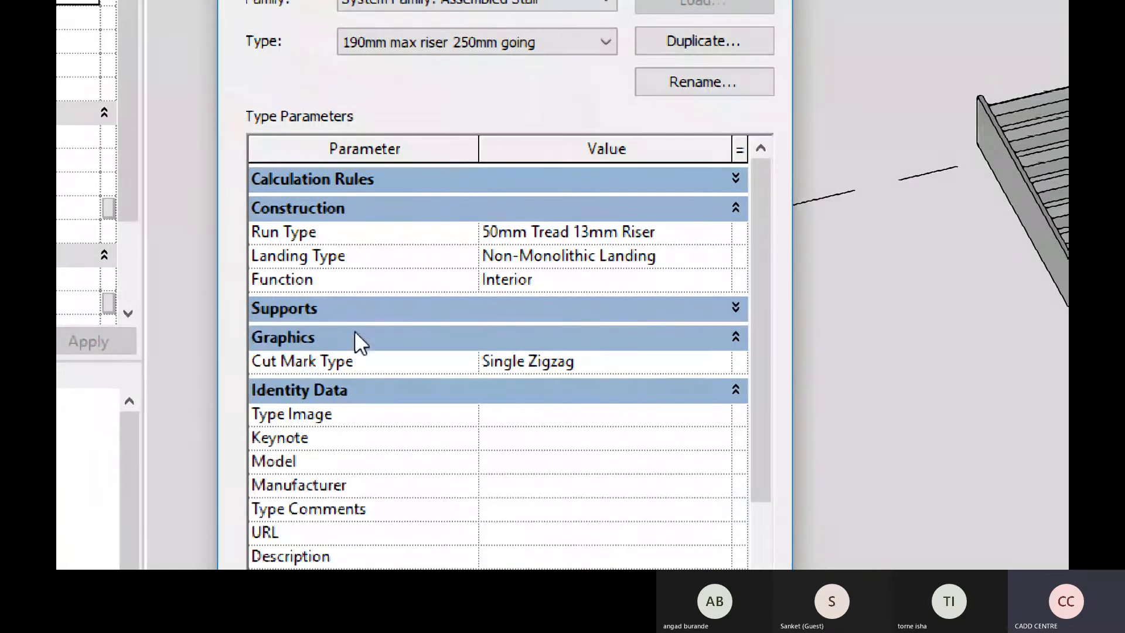
click(354, 336)
click(349, 366)
click(356, 214)
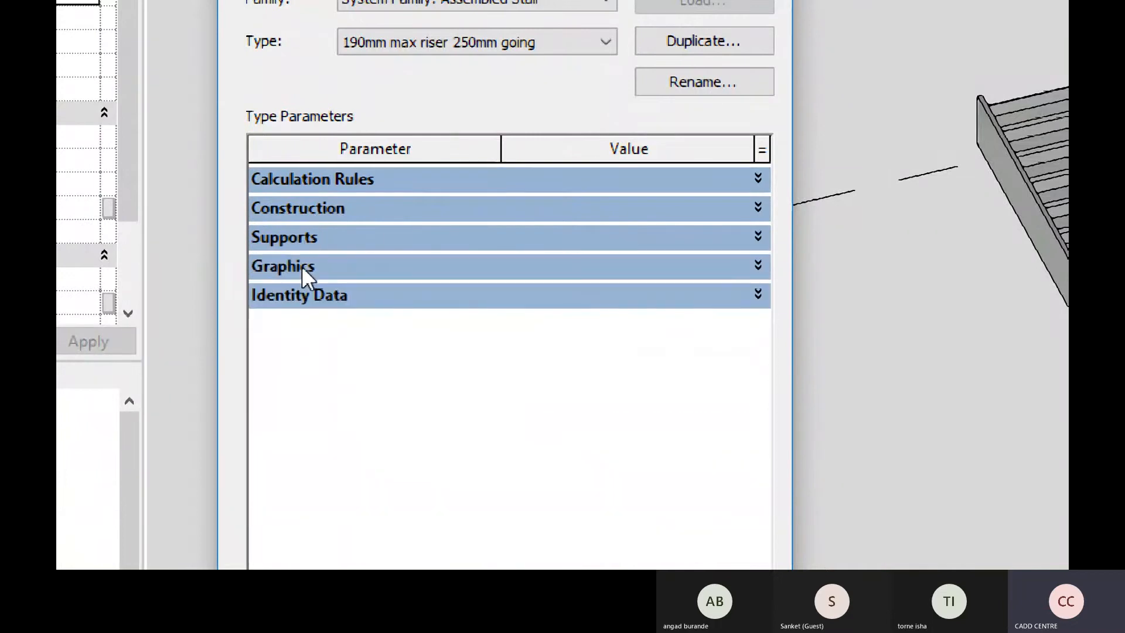
click(302, 266)
click(301, 266)
click(298, 294)
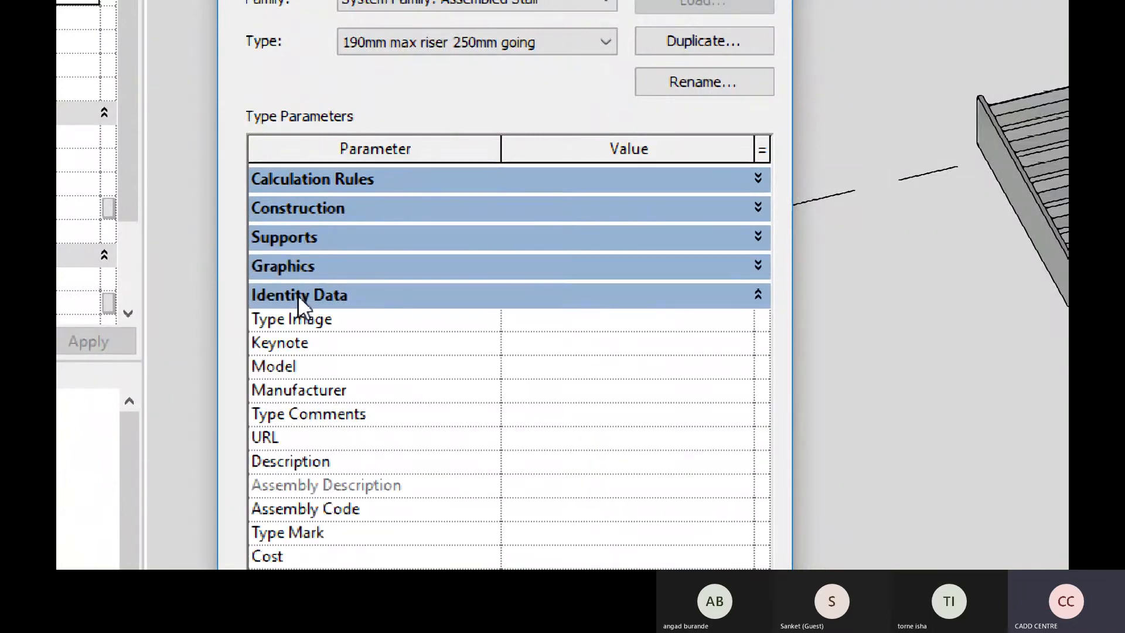
click(298, 294)
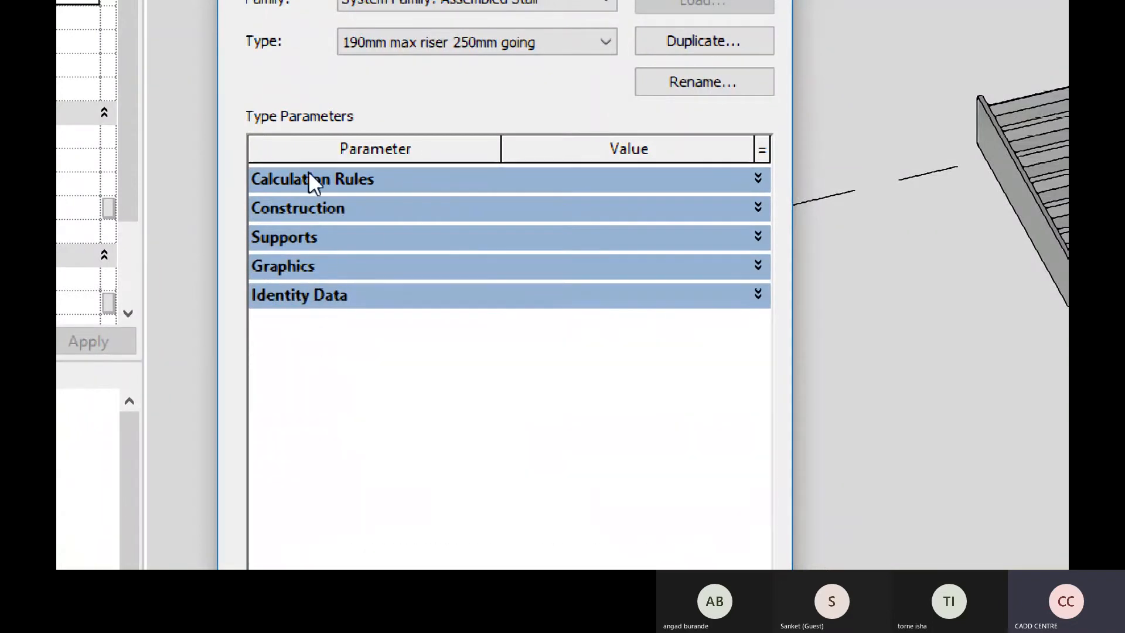
Step: Expand the Construction group and review the stair type's Function options, keeping Interior selected
click(303, 215)
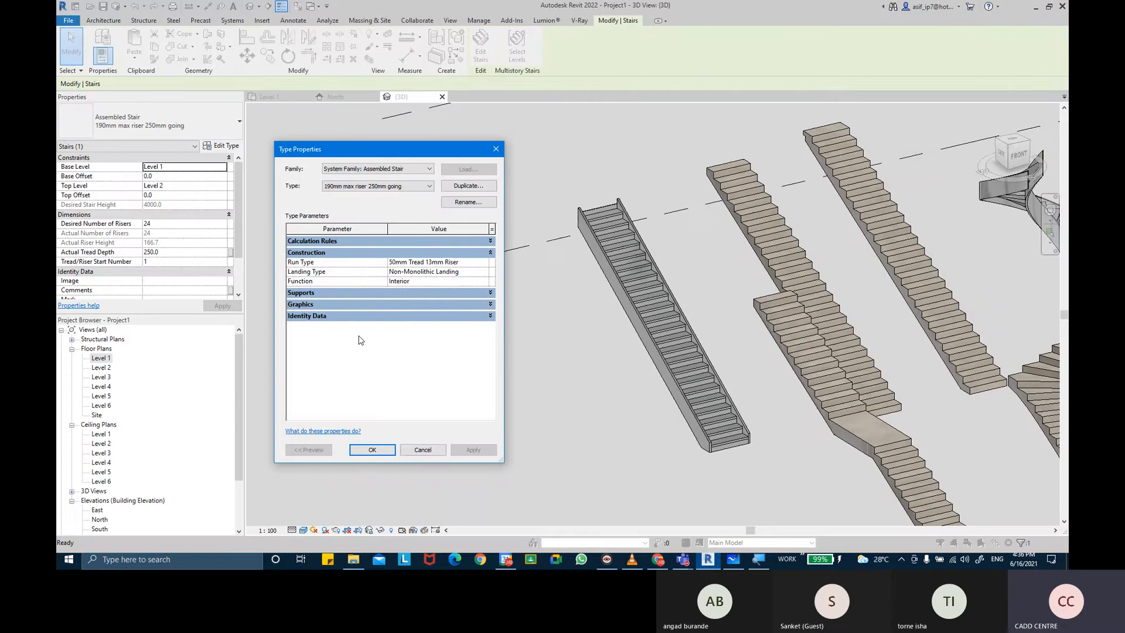
click(410, 281)
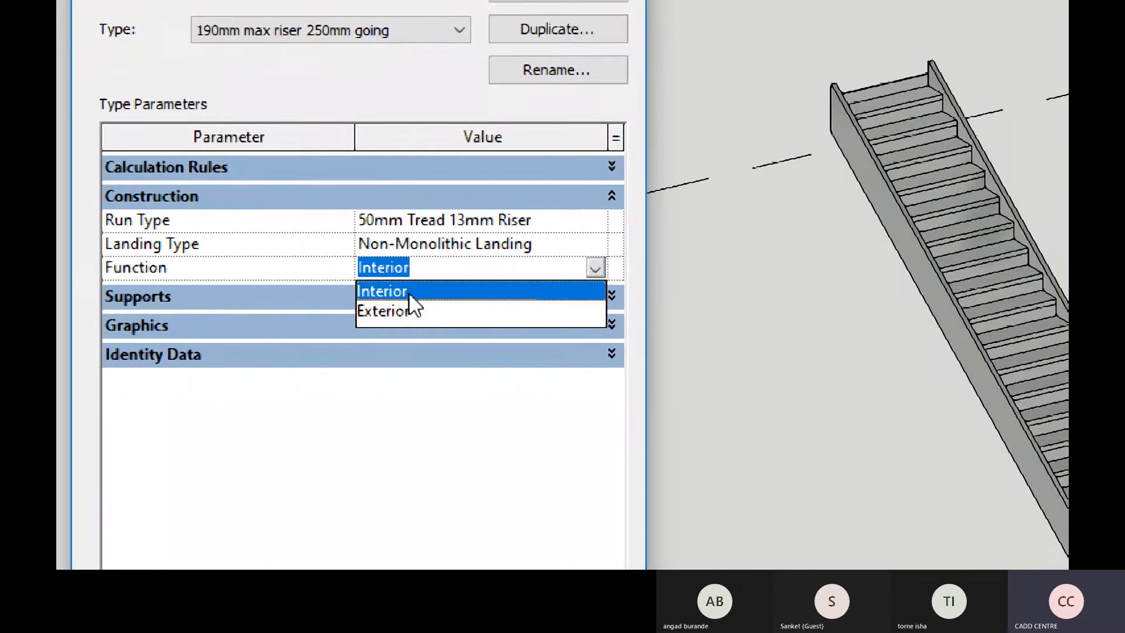
click(406, 292)
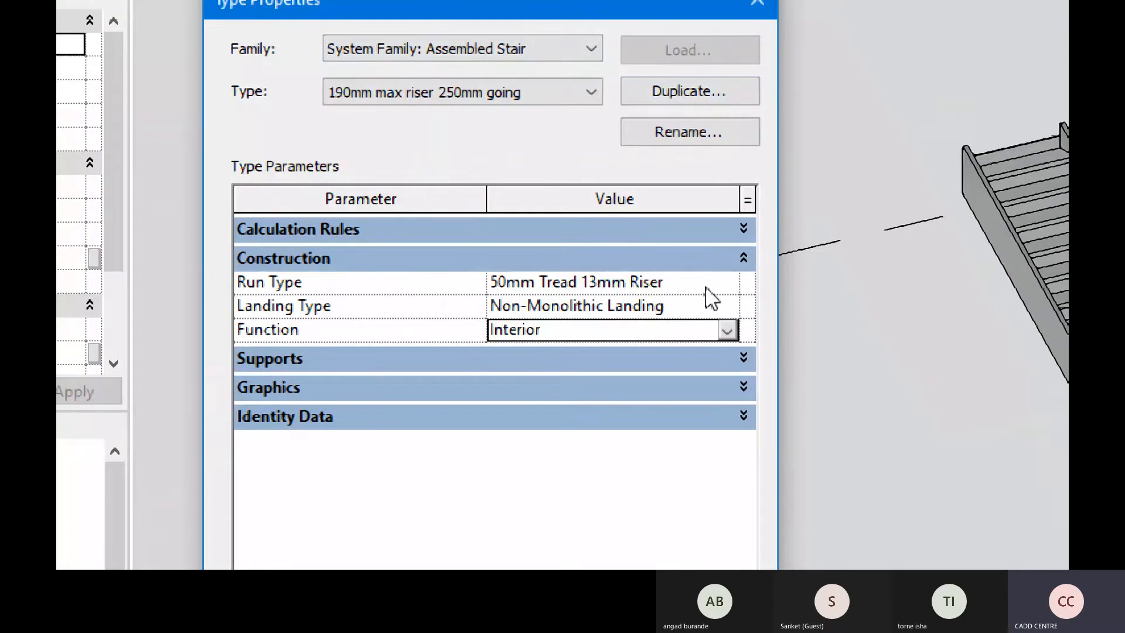
Step: Duplicate the assembled stair type and enter a new name beginning with "custome assemble s"
click(704, 87)
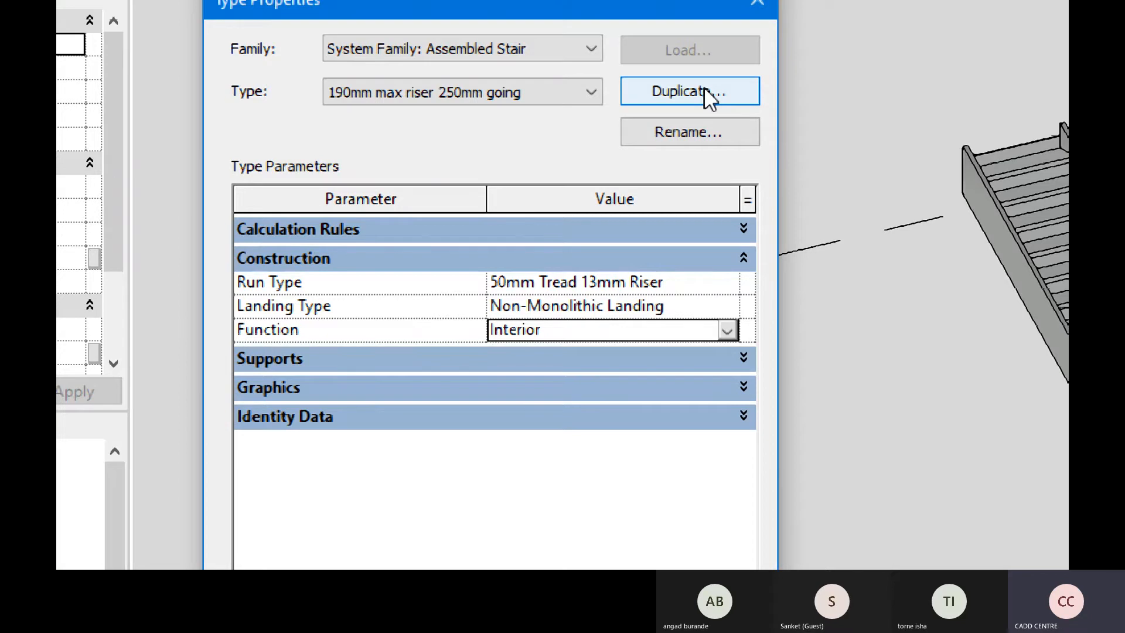
click(706, 94)
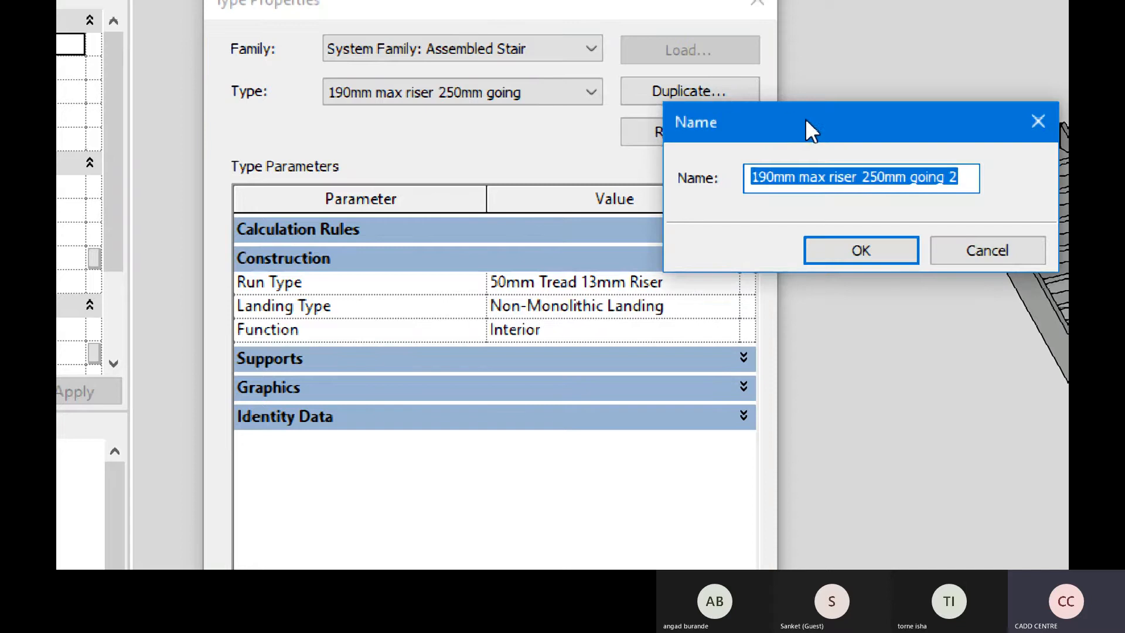
drag(805, 130, 693, 131)
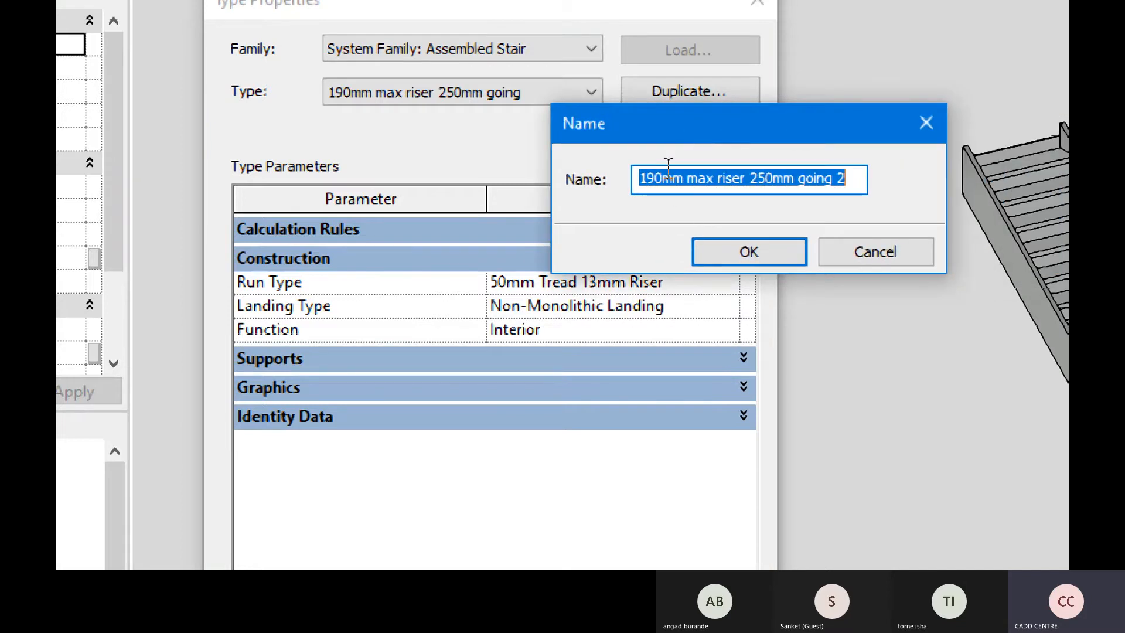
key(BackSpace)
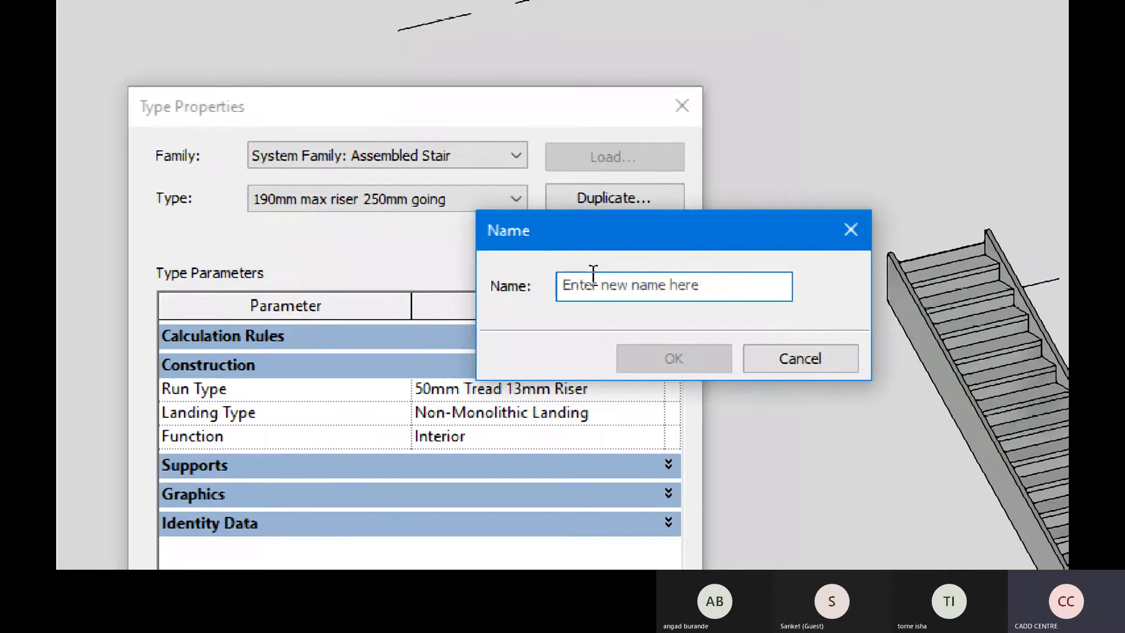
text(cus)
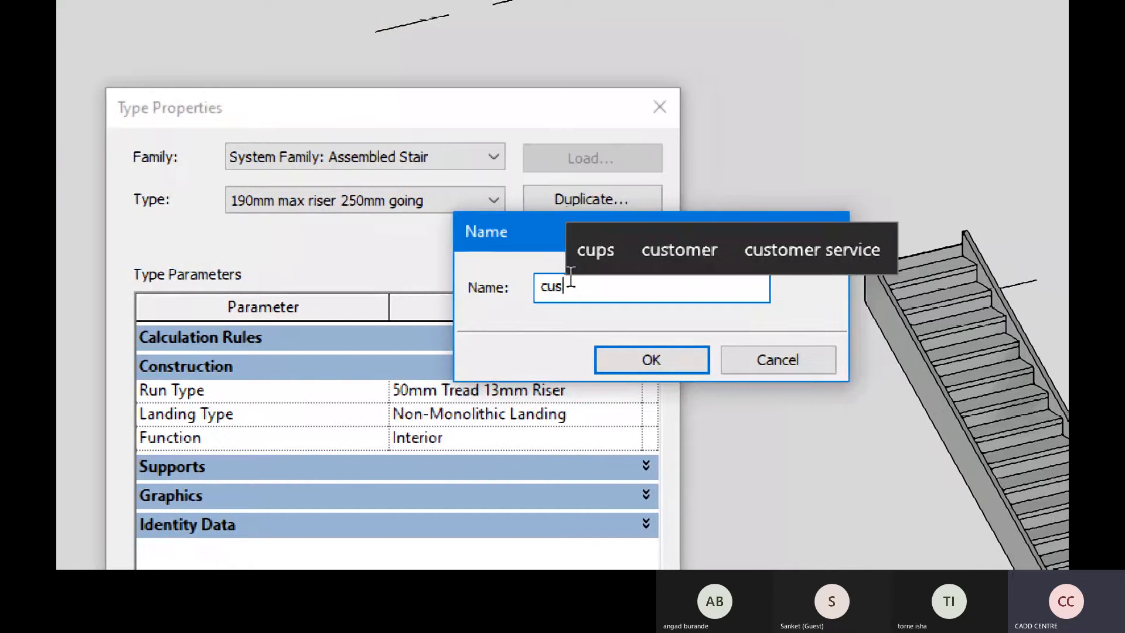
text(tome asse)
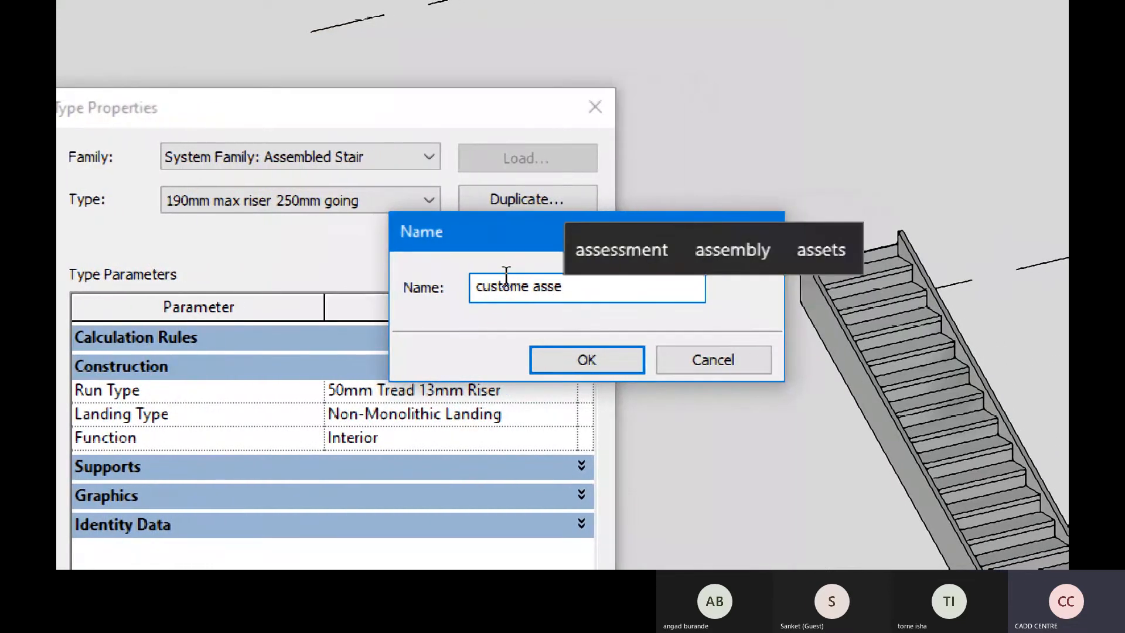
text(mble s)
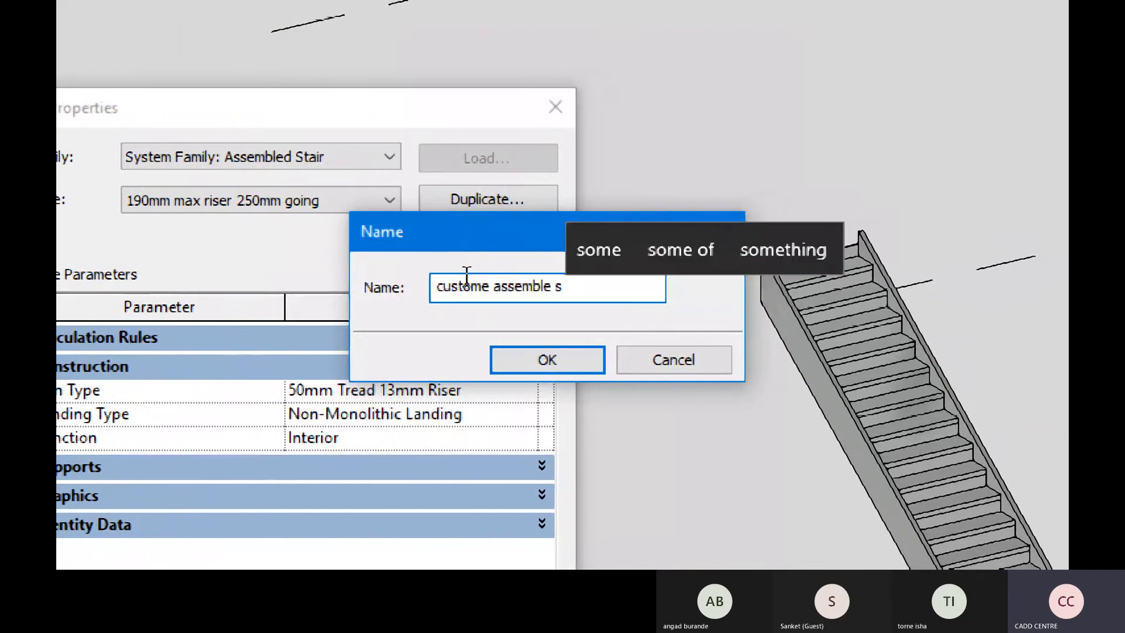
Step: Finish naming the duplicated assembled stair type "custome assemble stairs"
text(tairs)
key(Return)
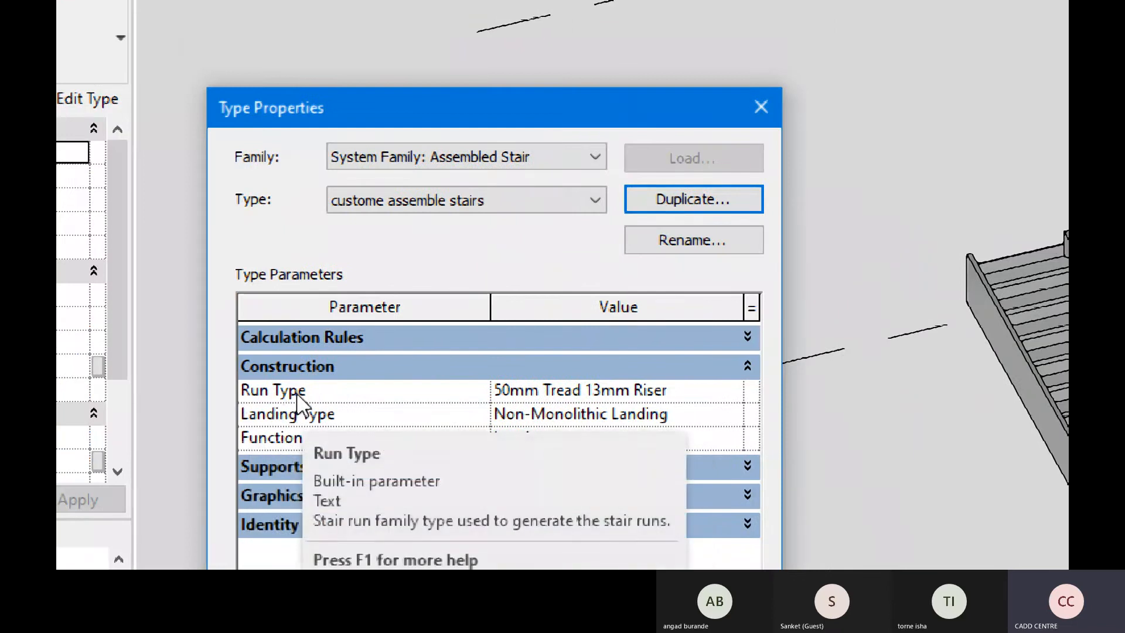
Step: Duplicate the stair's 50mm Tread 13mm Riser run type under the name "custome assemble stairs - run type"
double_click(741, 398)
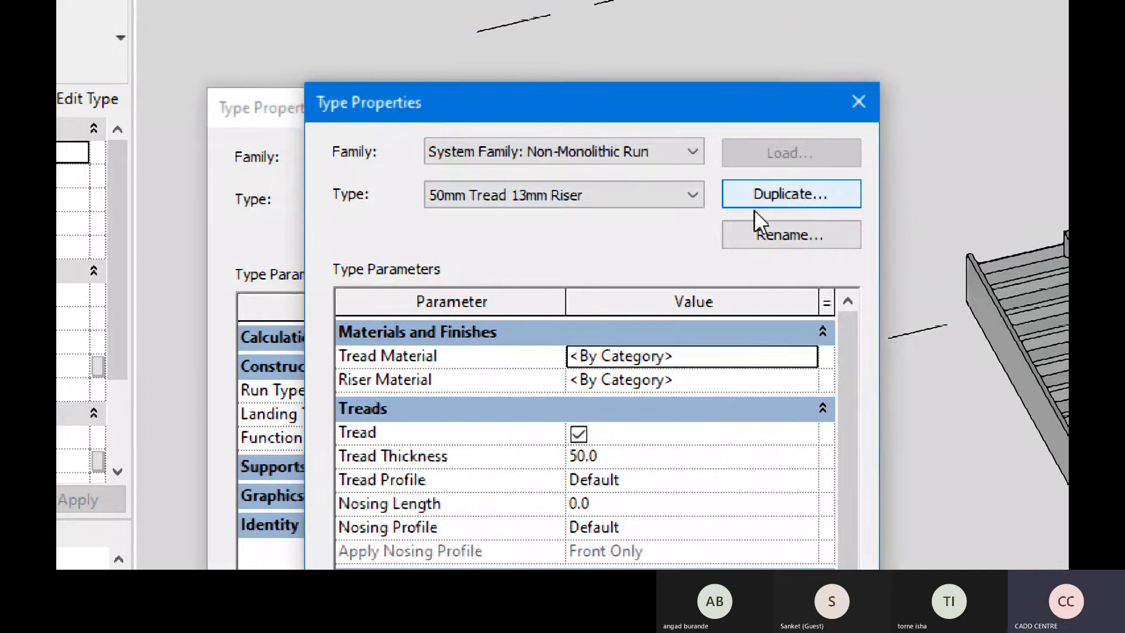
click(736, 198)
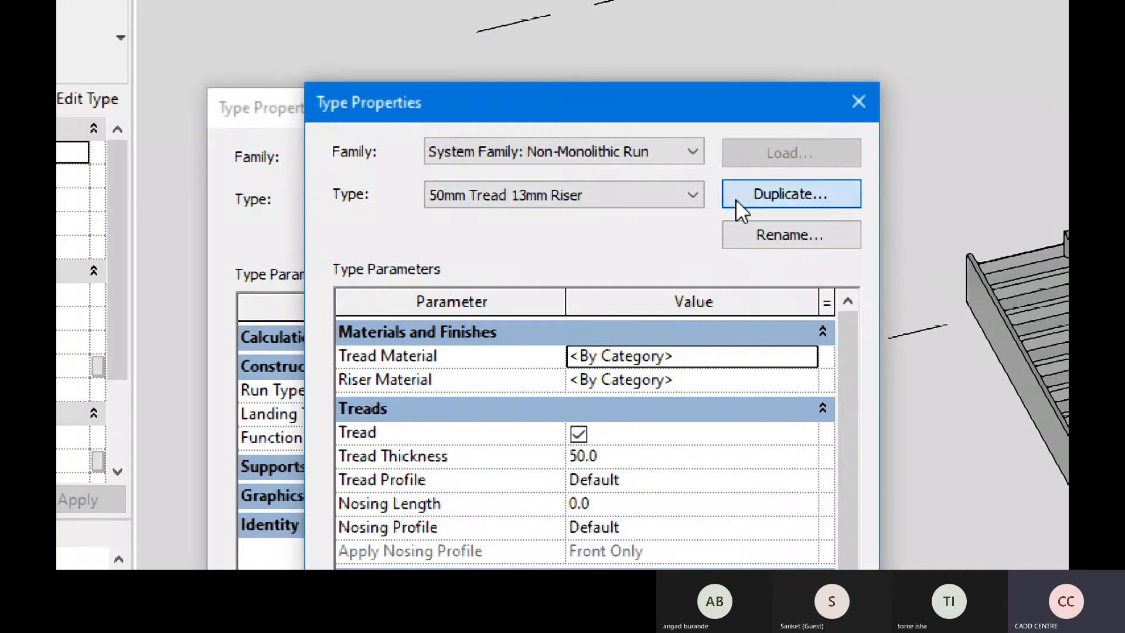
key(BackSpace)
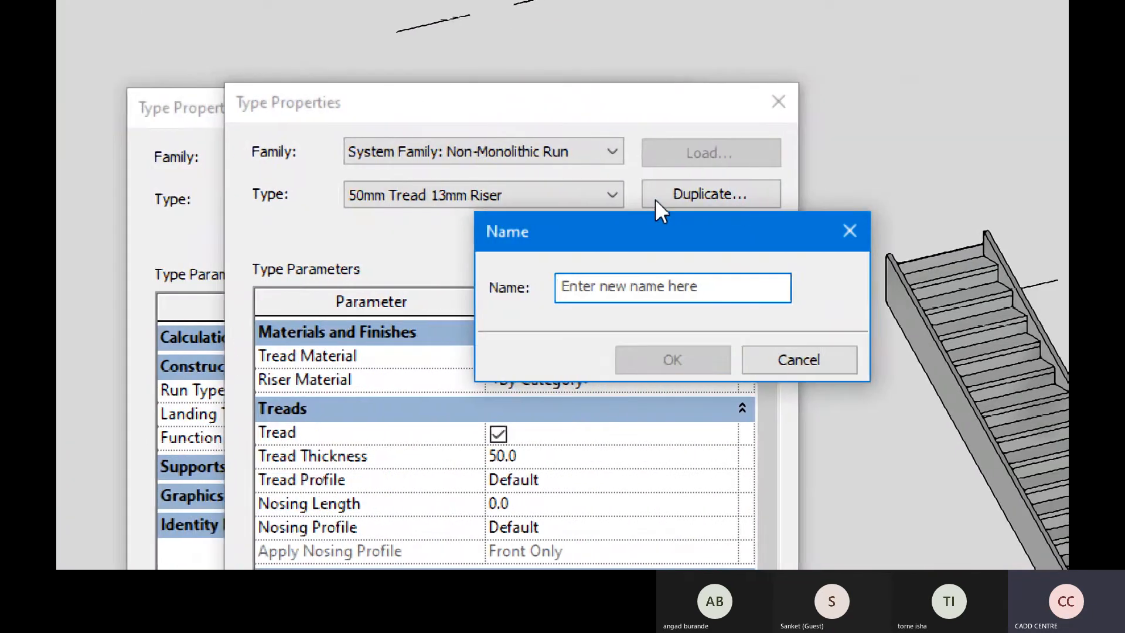
text(custome asse)
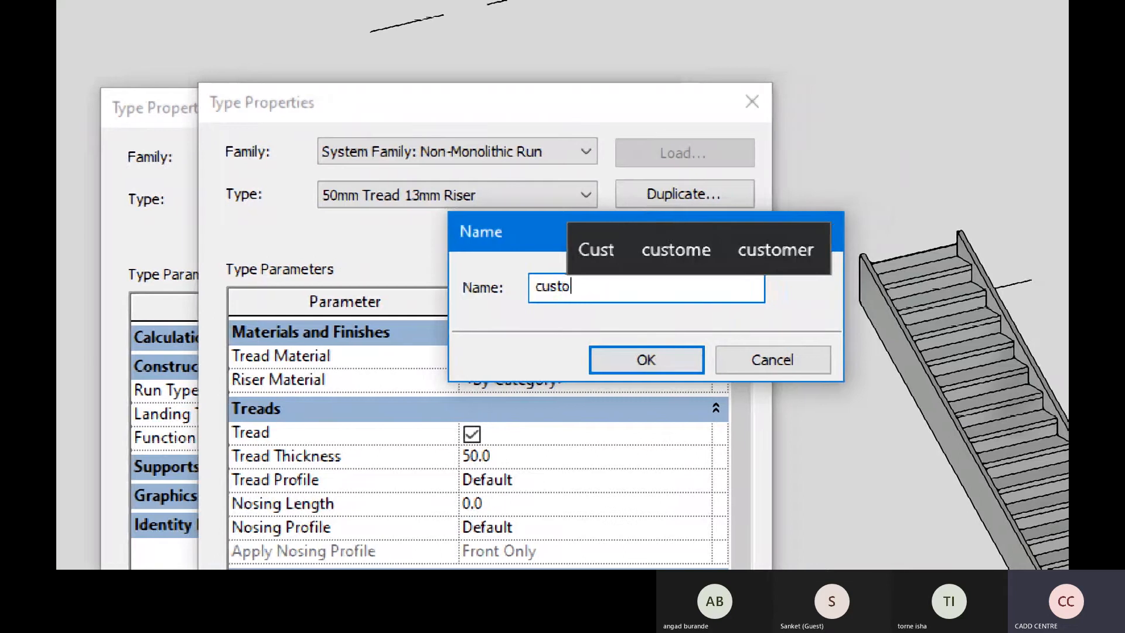
text(mble sta)
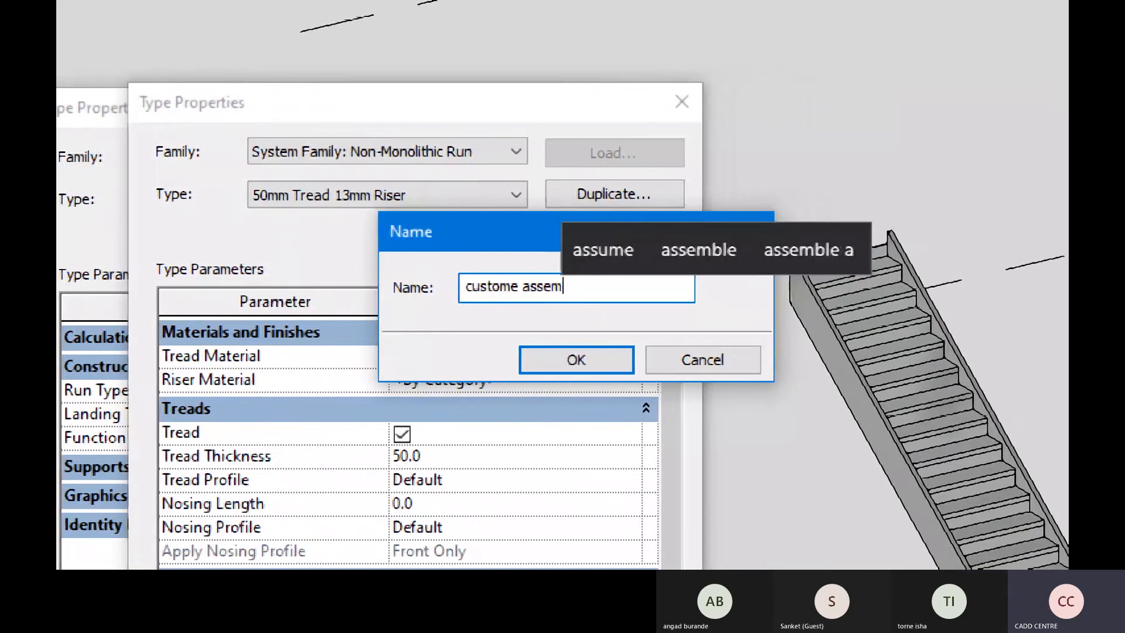
text(irs - )
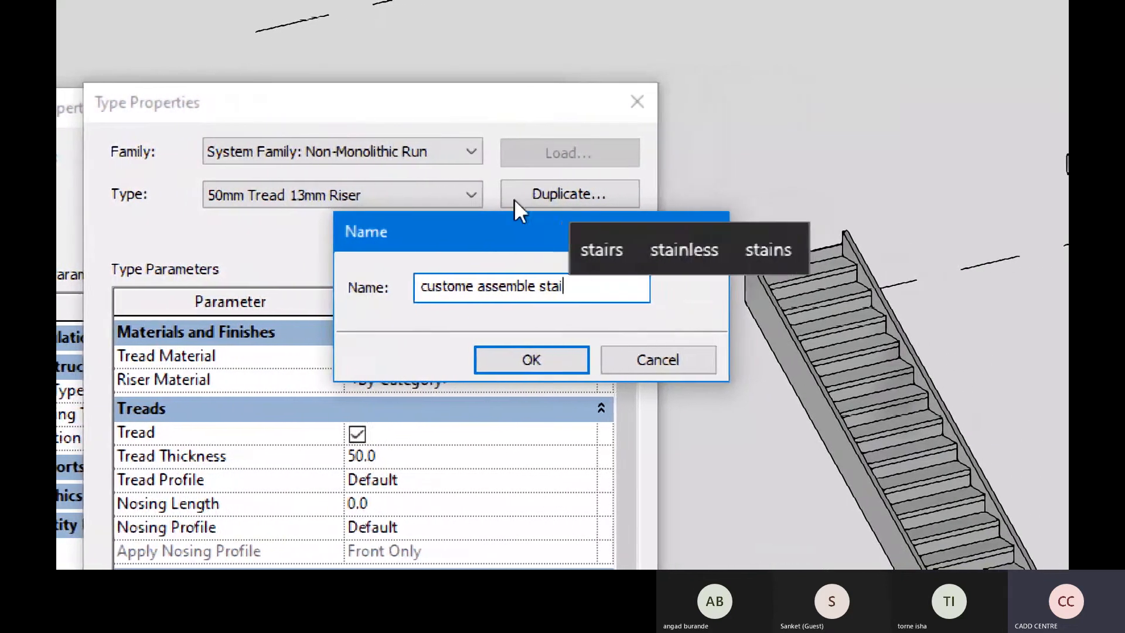
text(run ty)
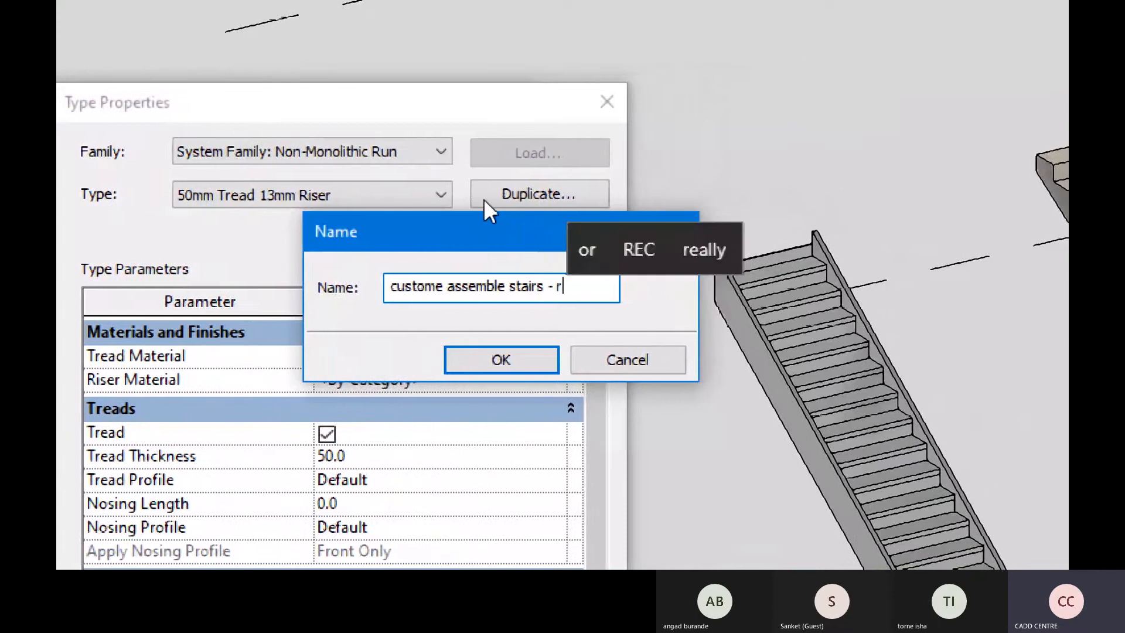
text(pe)
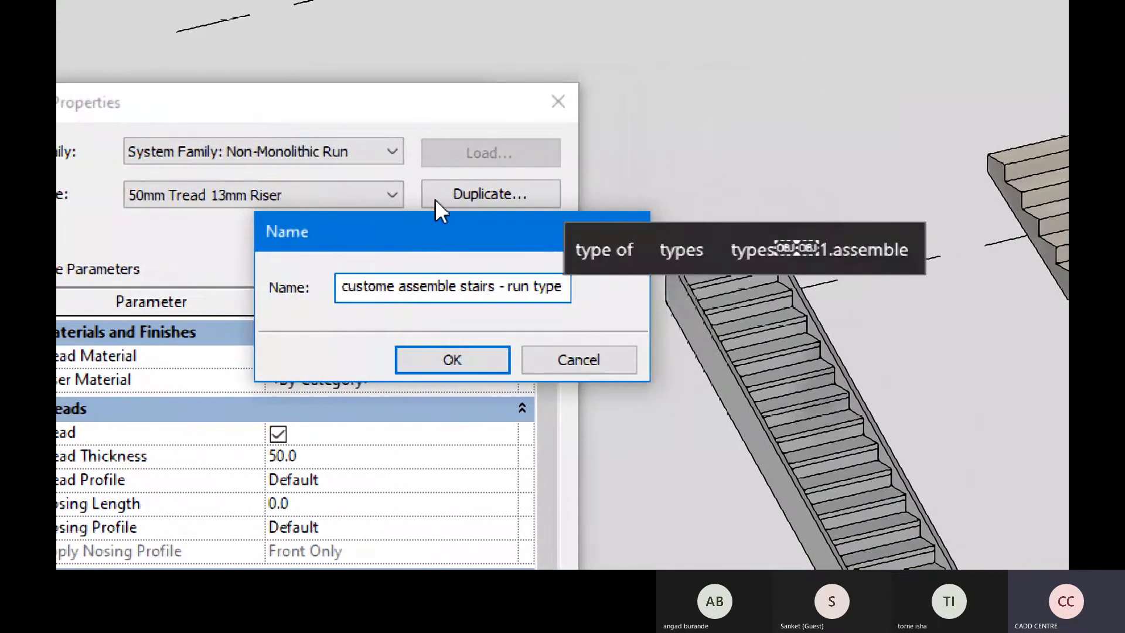
key(Return)
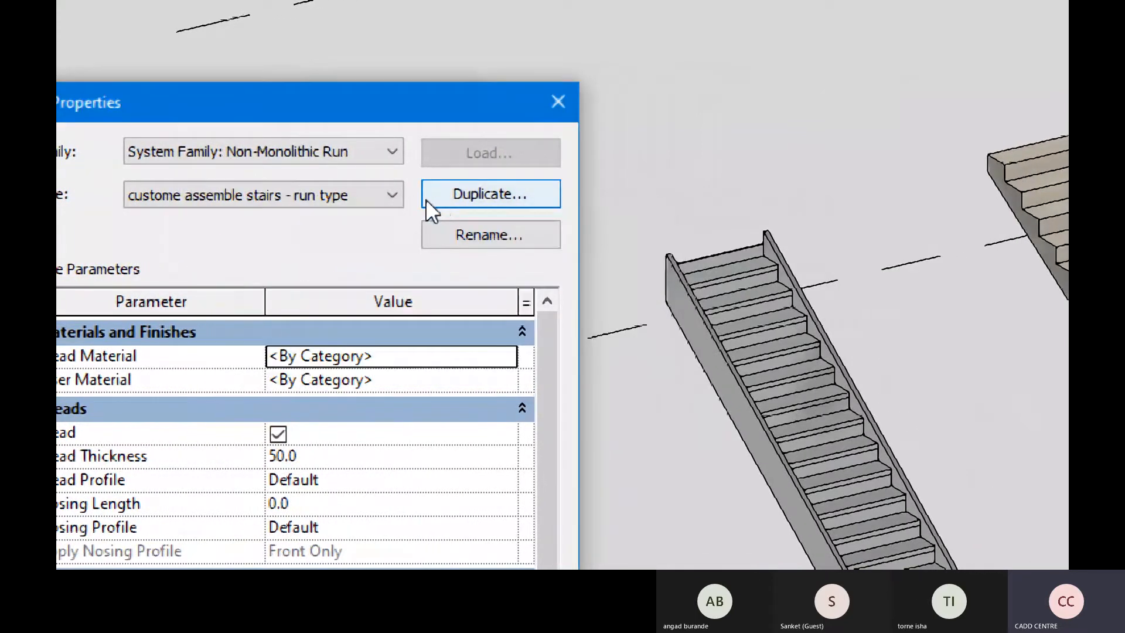
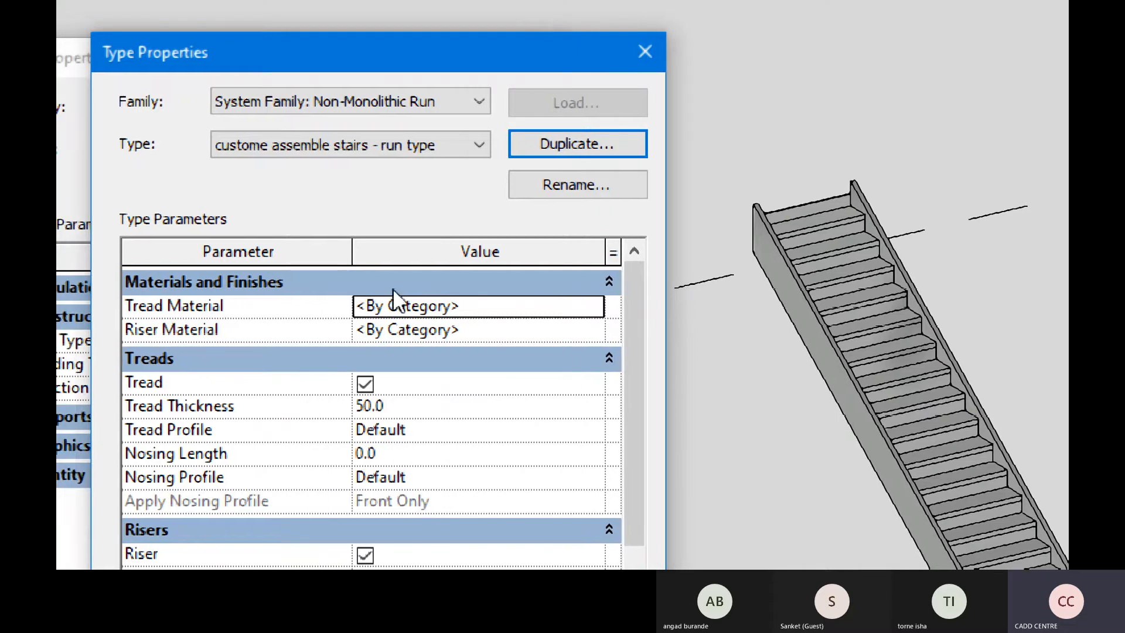
Step: Create a new material for the Tread Material parameter of the run type
click(594, 310)
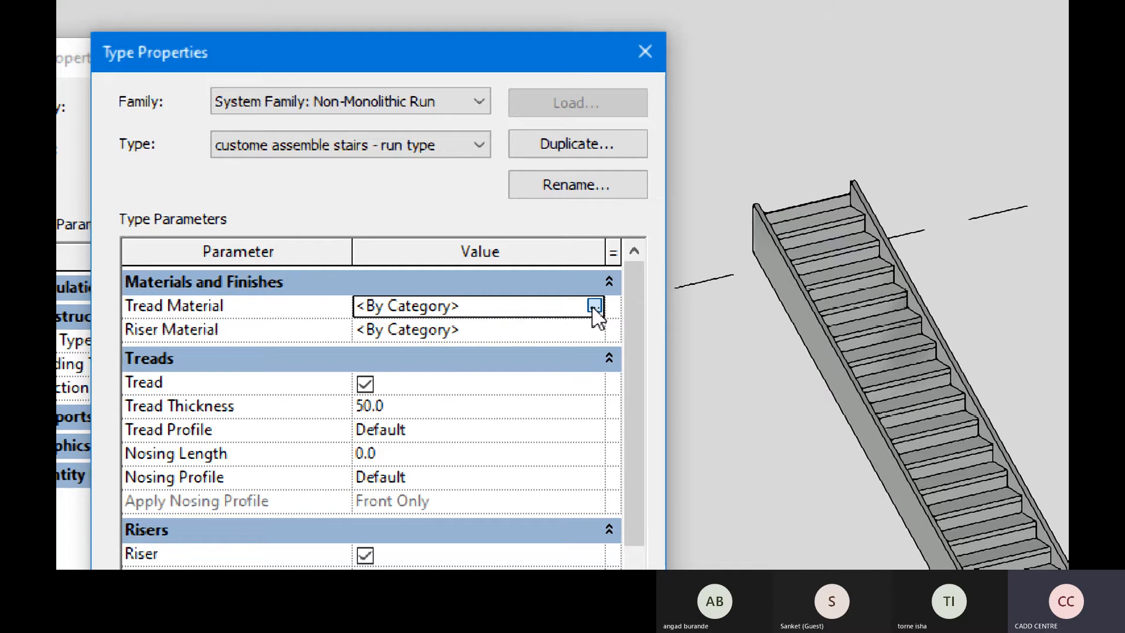
click(594, 305)
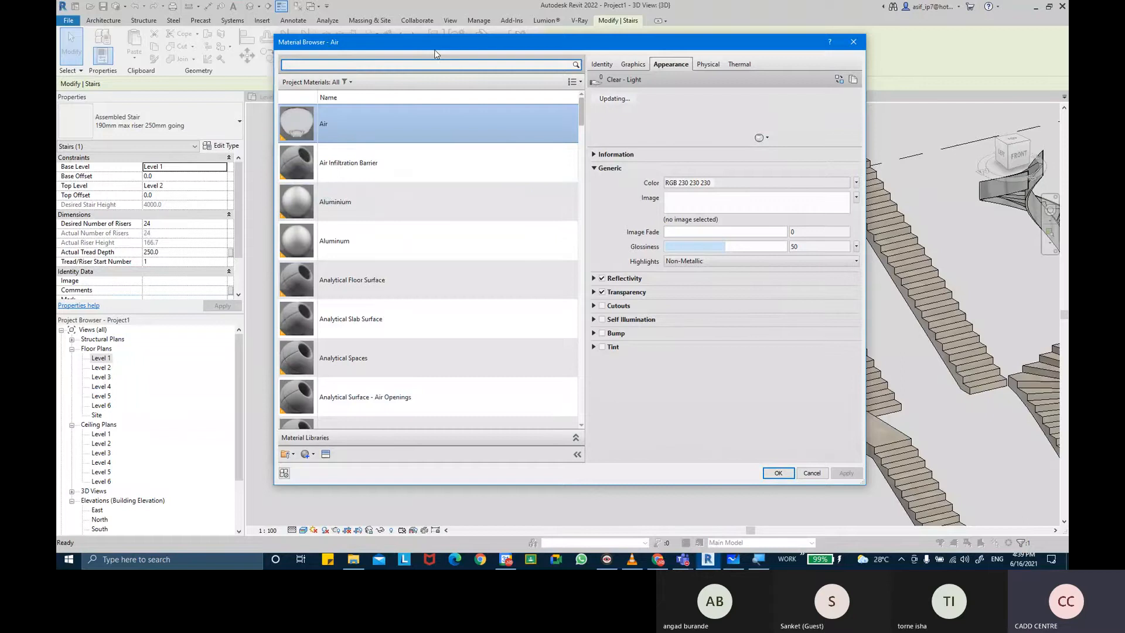
drag(431, 48, 411, 77)
scroll(351, 424, down, 1)
click(290, 483)
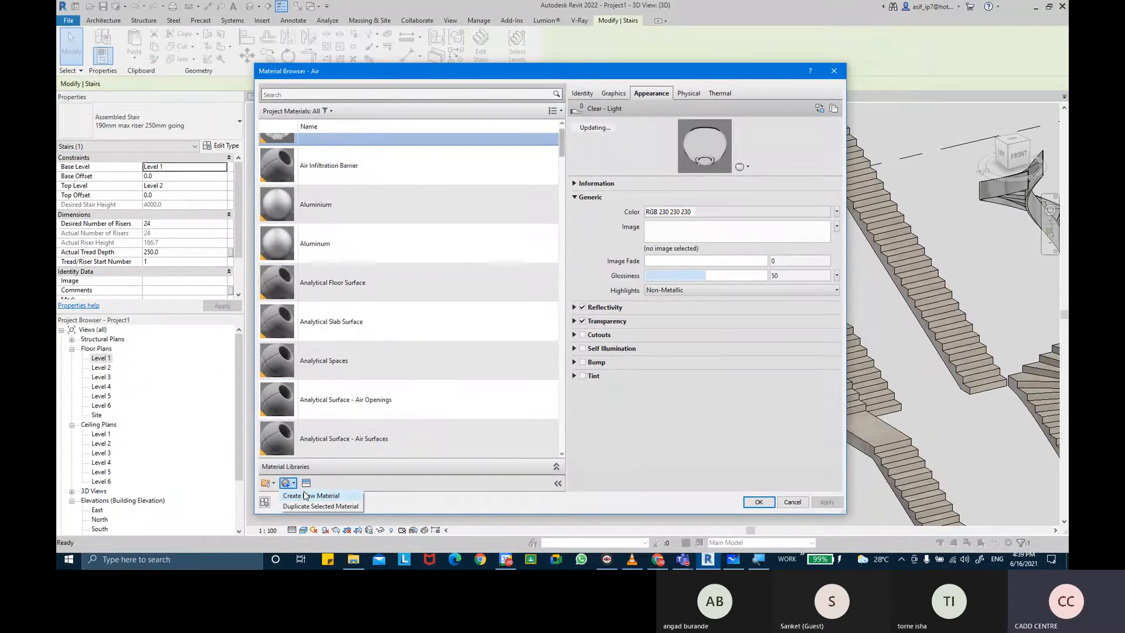
click(305, 496)
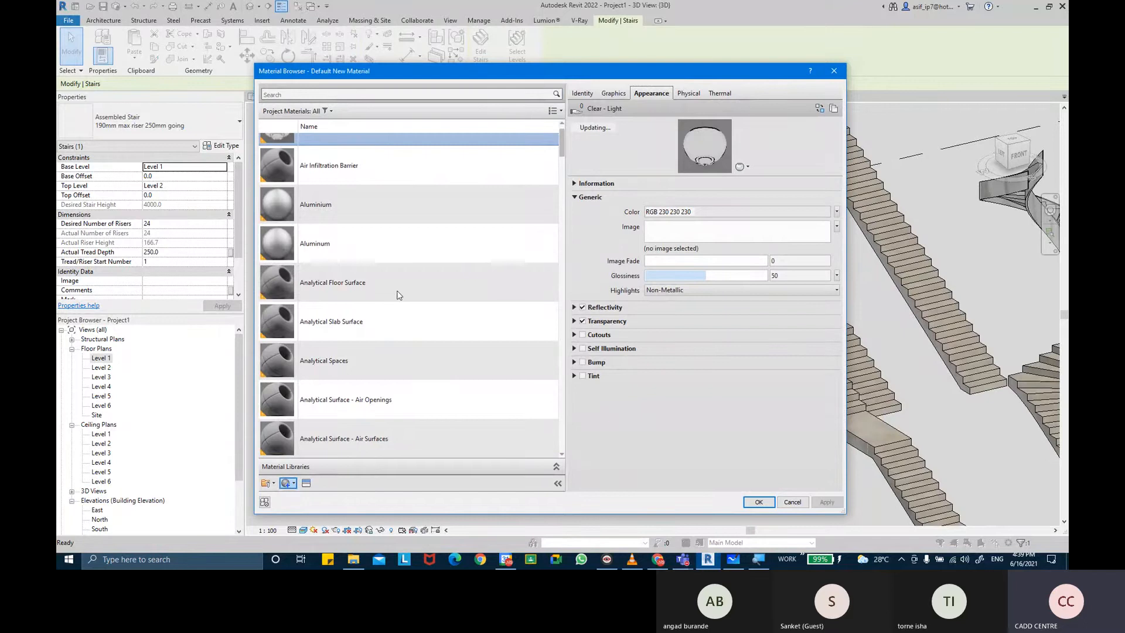
click(326, 294)
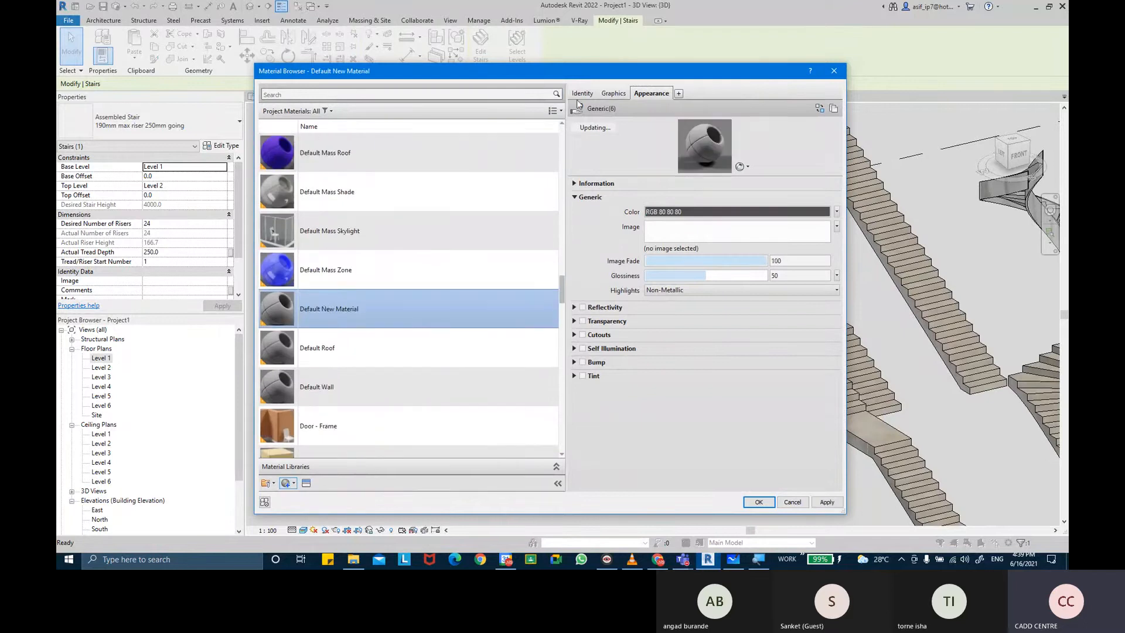
Step: Rename the new material "AR- TREADS - ASSEMBLE STAIRS" and set its class to Wood
click(582, 93)
triple_click(707, 111)
text(a)
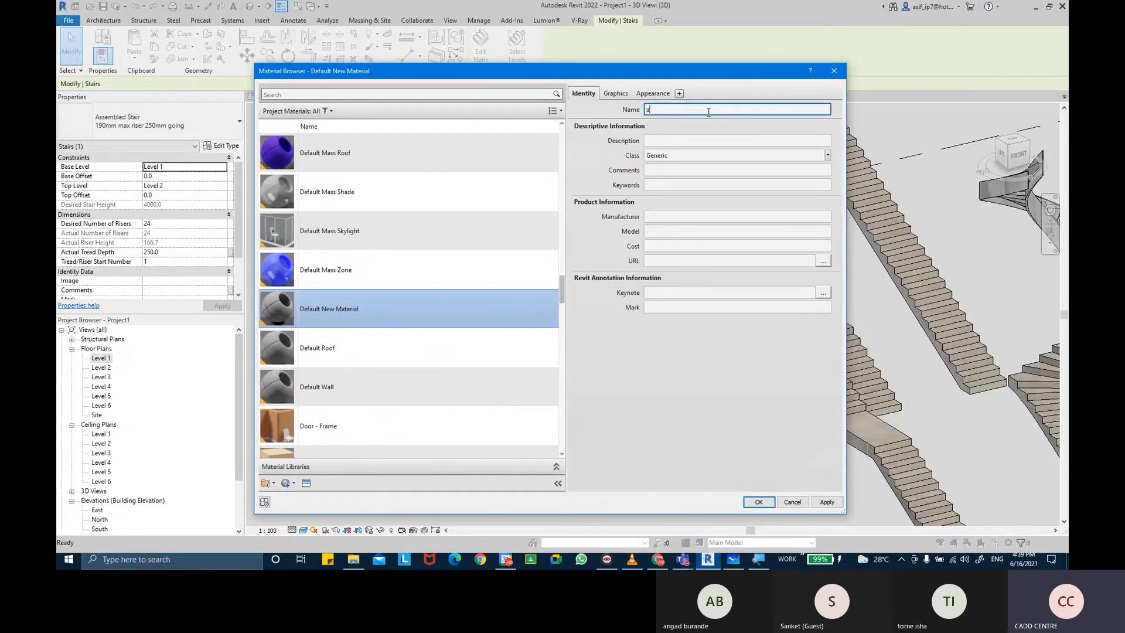
key(Caps_Lock)
key(BackSpace)
text(AR)
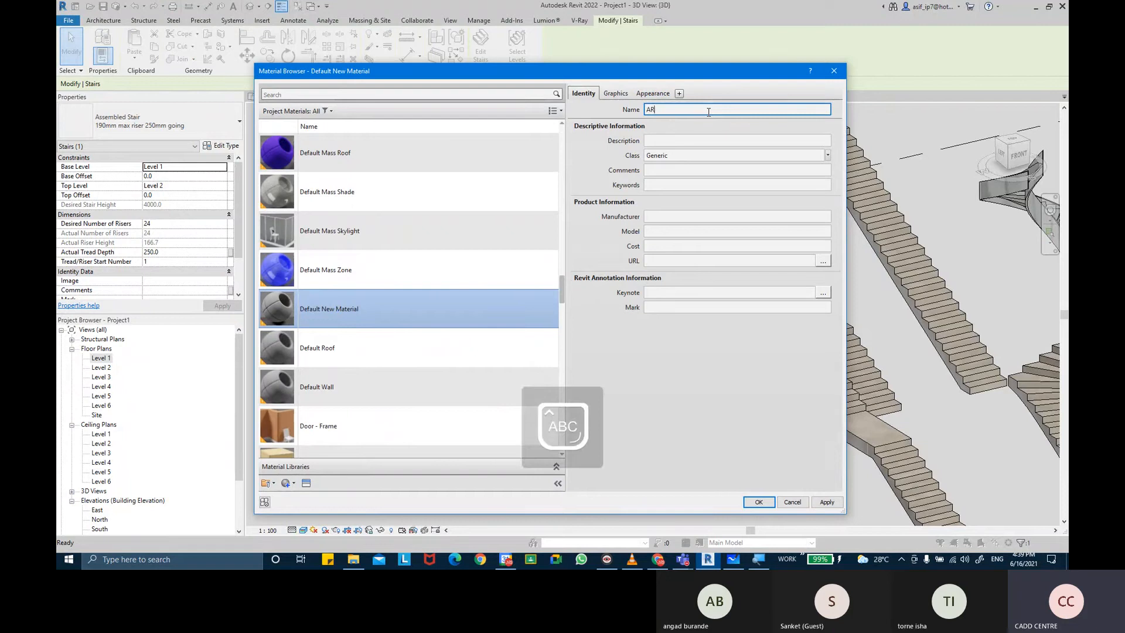
text(- TREADS - ASSEMBLE)
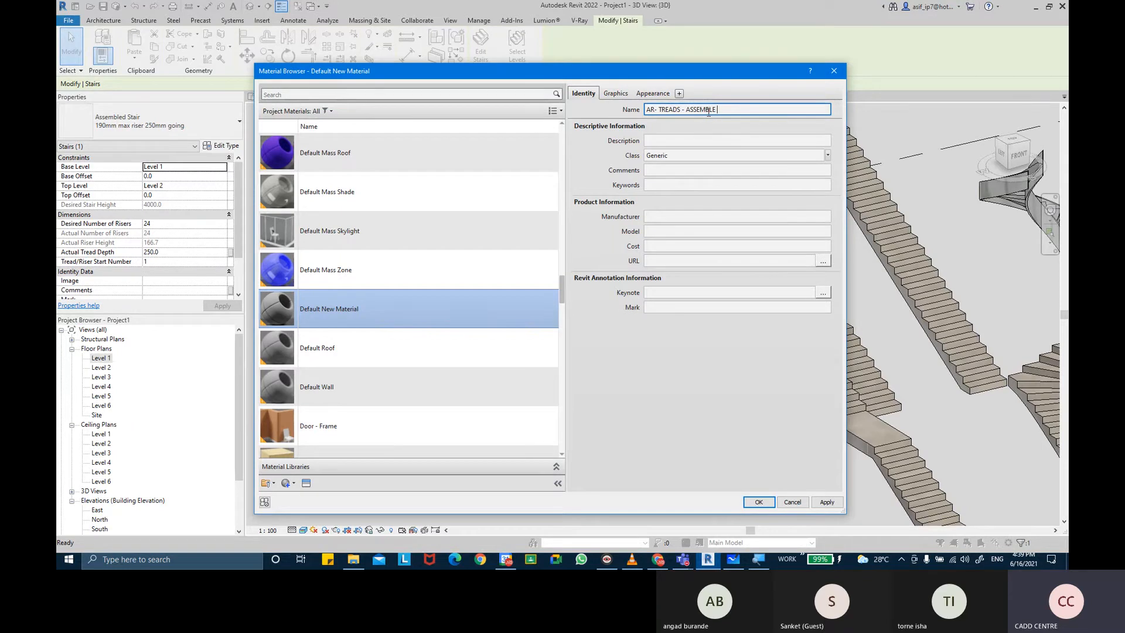
text(IRS)
key(Return)
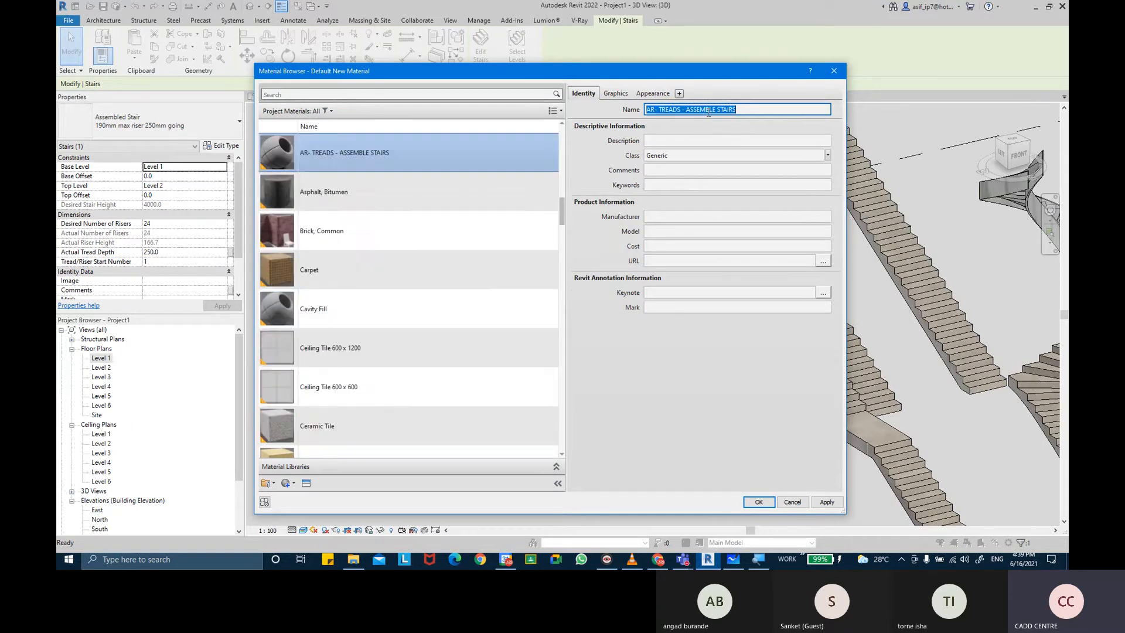
click(826, 155)
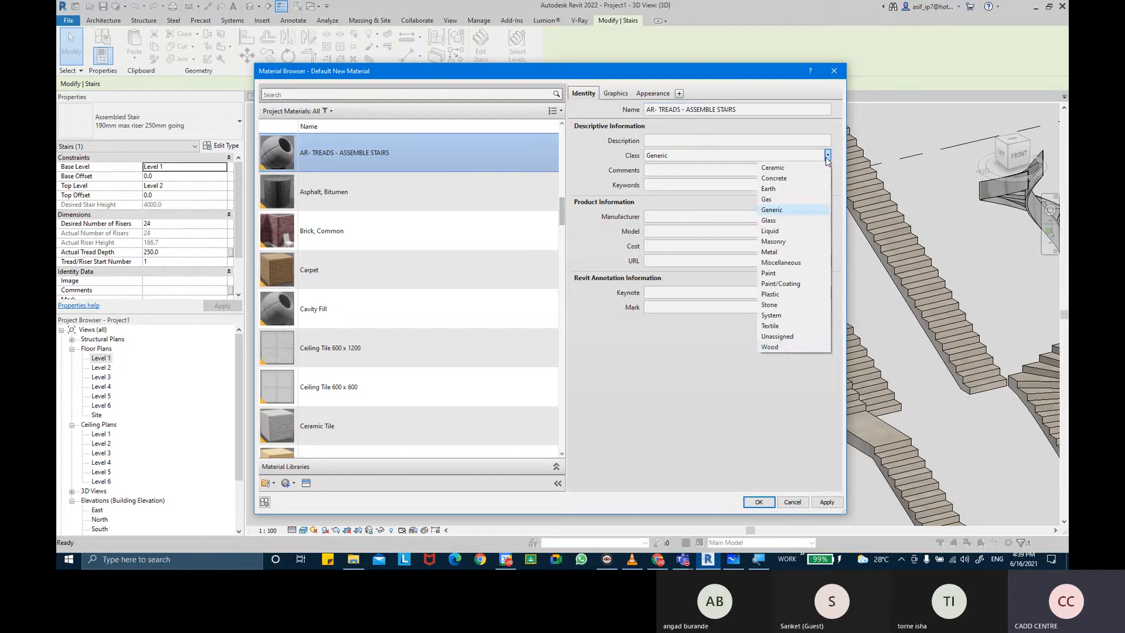
click(788, 349)
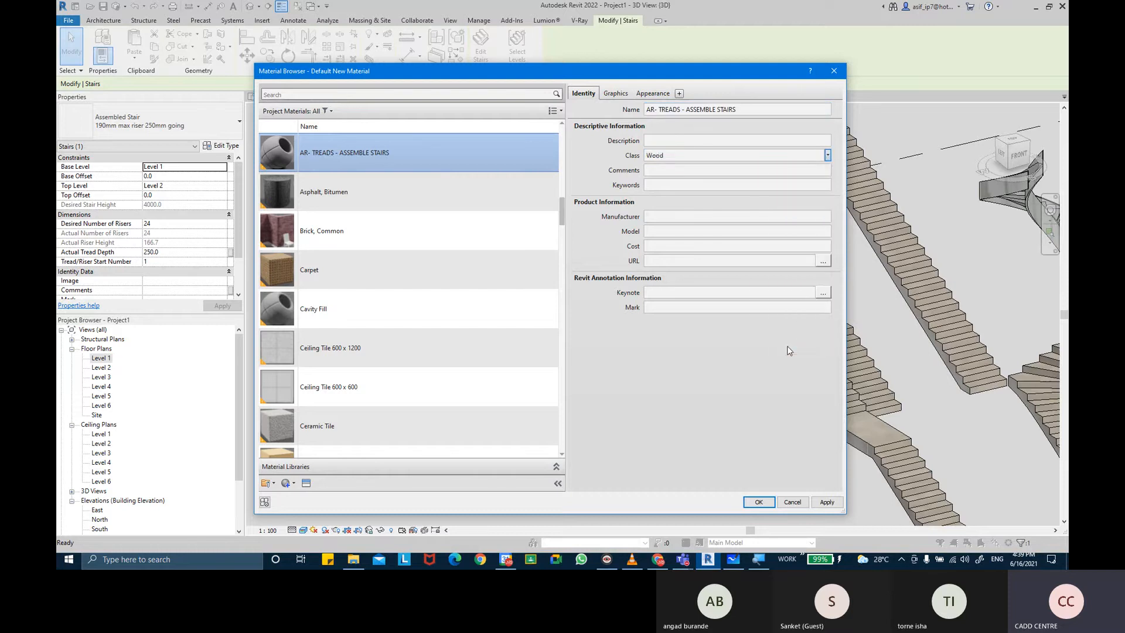
Step: Enable the render appearance for the material's shading and set its surface foreground pattern to the drafting pattern Wood - Finish
click(615, 94)
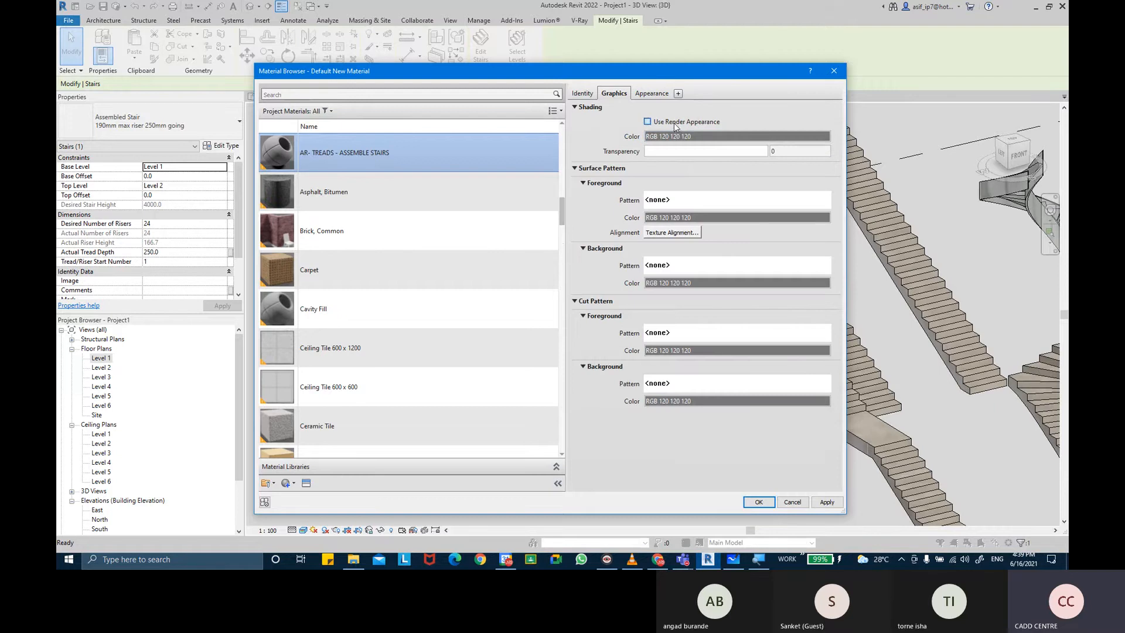
click(711, 201)
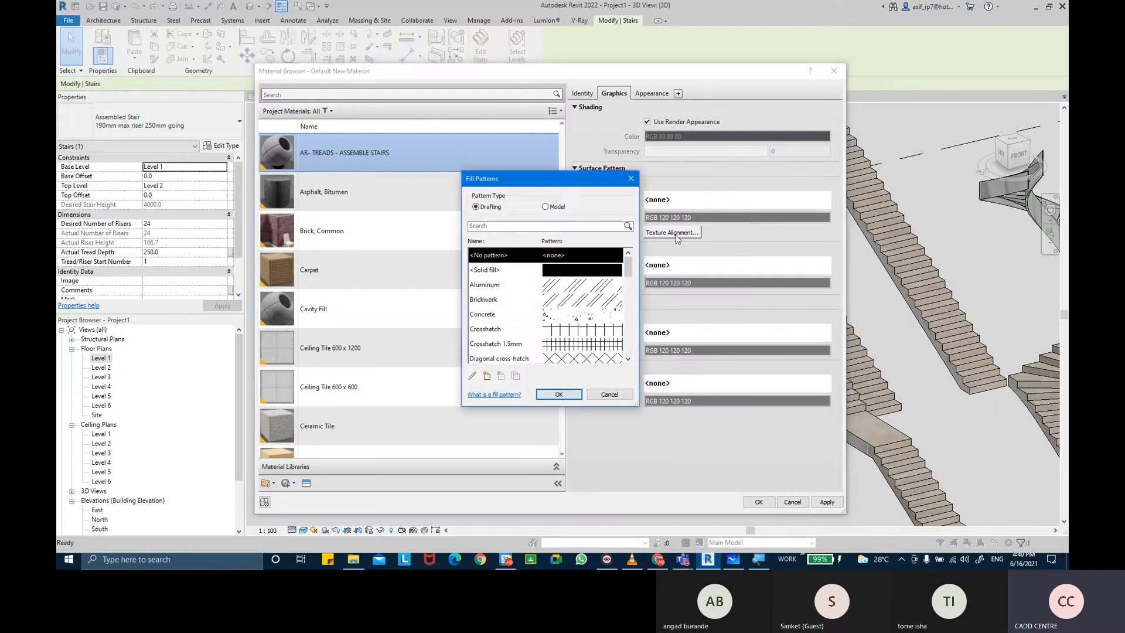
click(546, 206)
drag(630, 263, 639, 355)
click(476, 207)
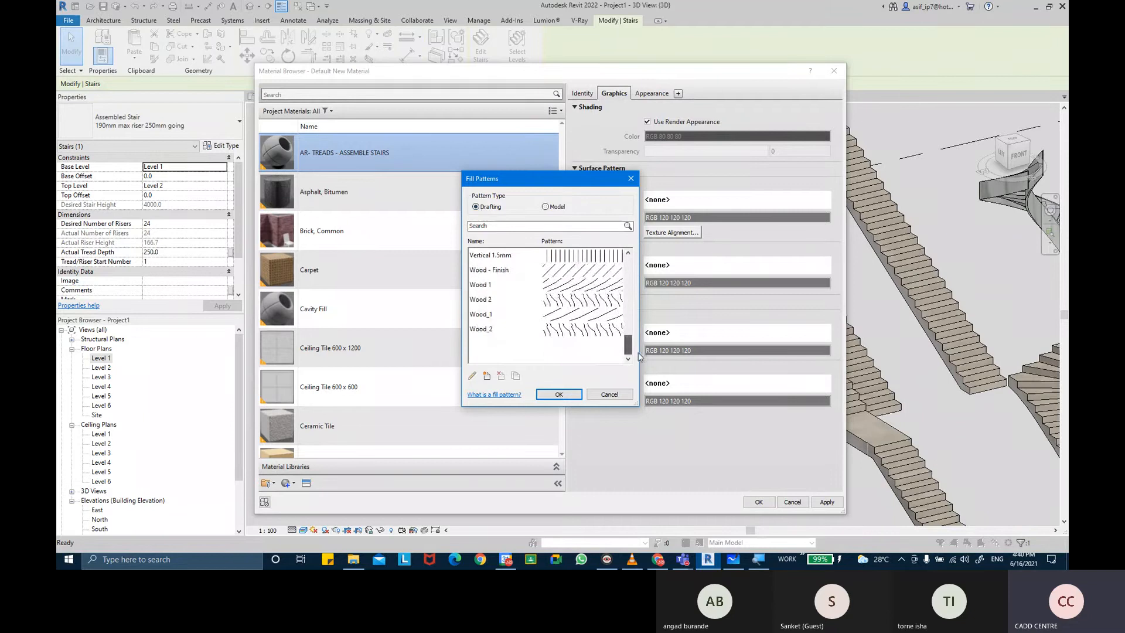
double_click(601, 272)
Step: Set the material's cut pattern to Wood 1 for the foreground and Wood_2 for the background
click(710, 333)
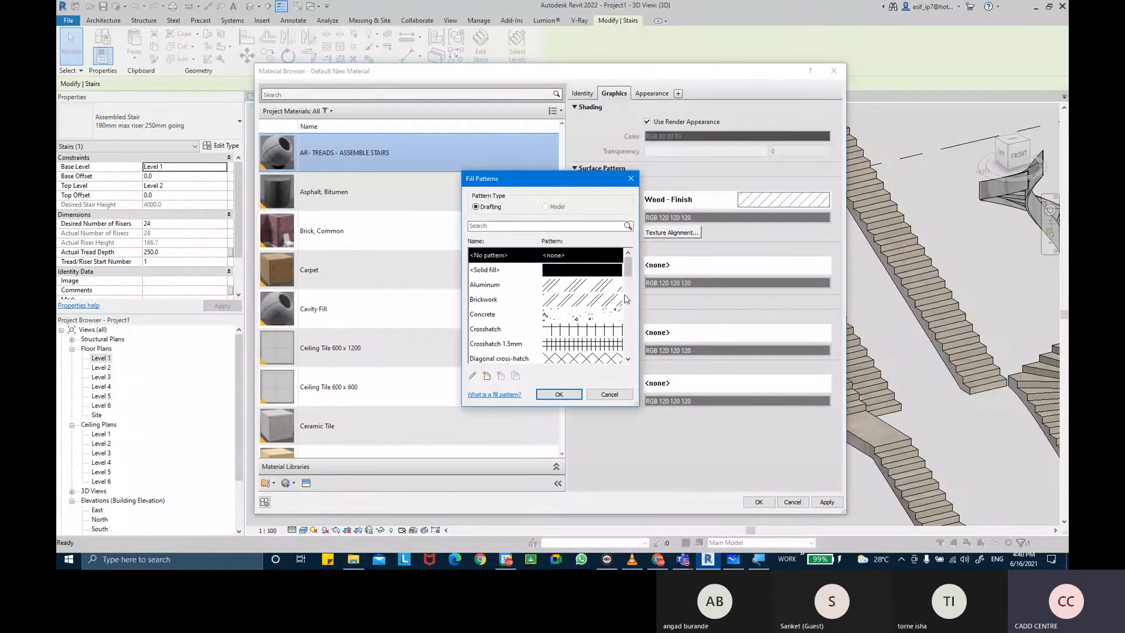
drag(628, 264, 635, 354)
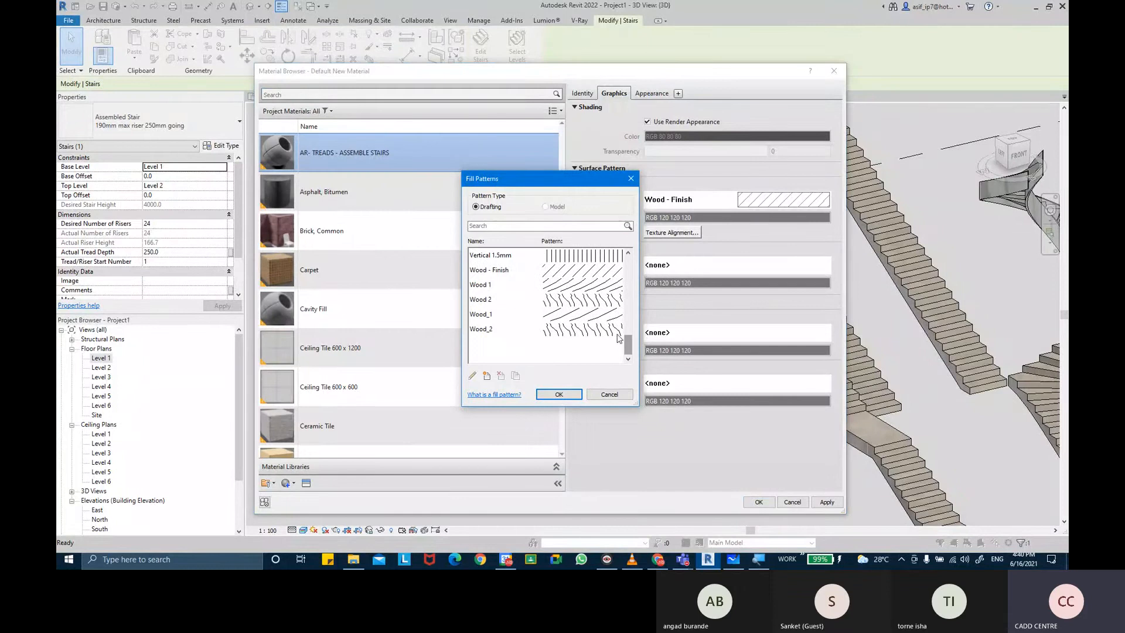
click(598, 284)
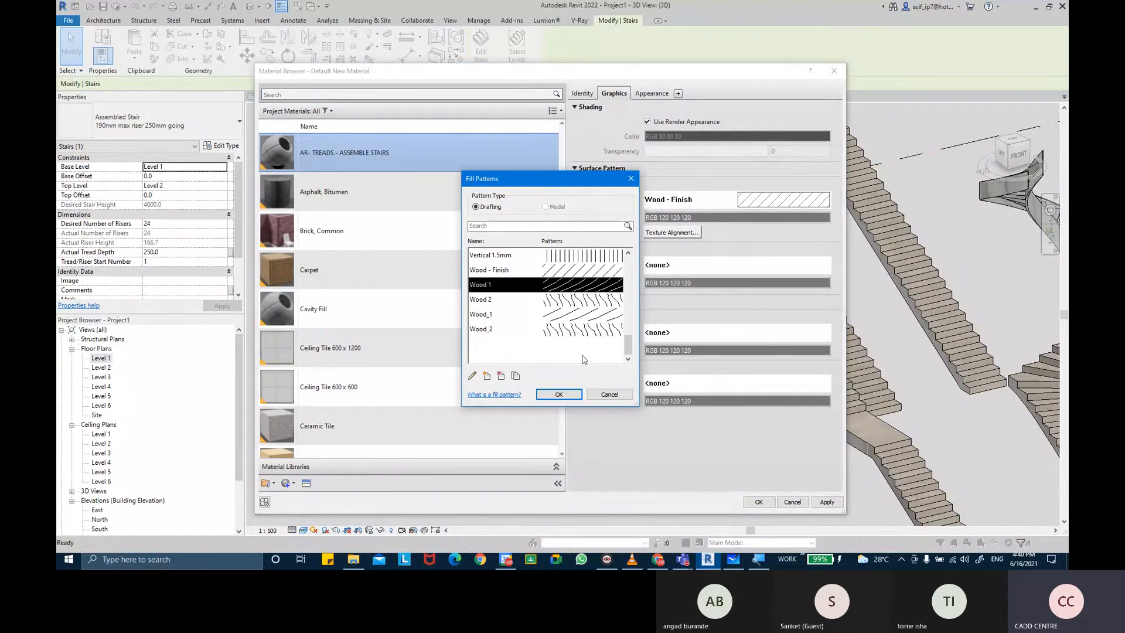
click(558, 394)
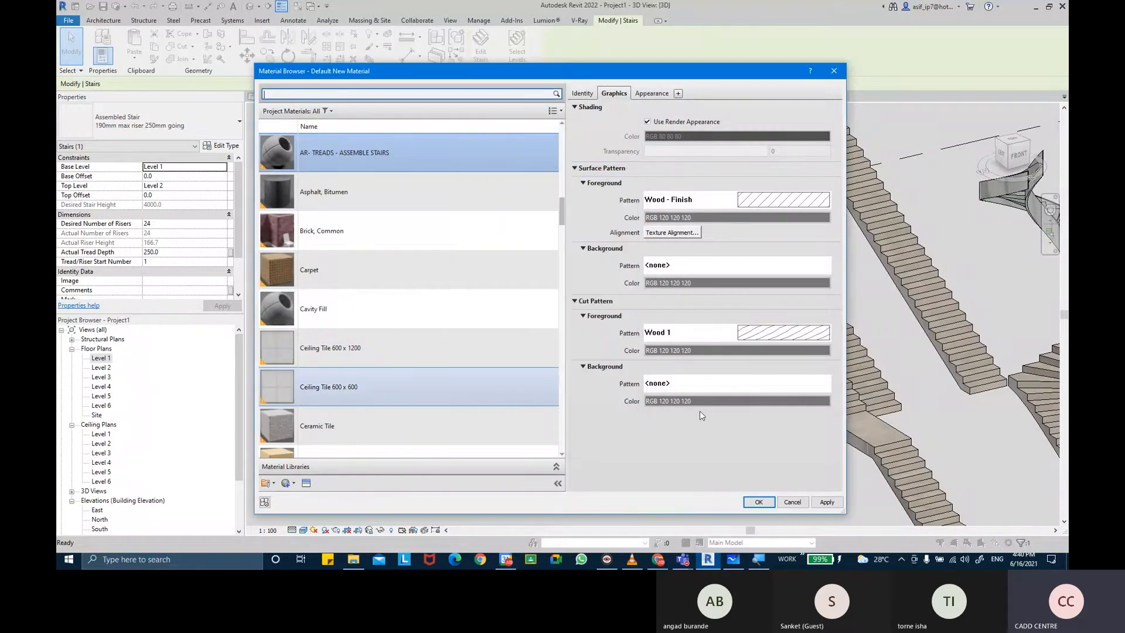
click(703, 383)
drag(629, 268, 626, 368)
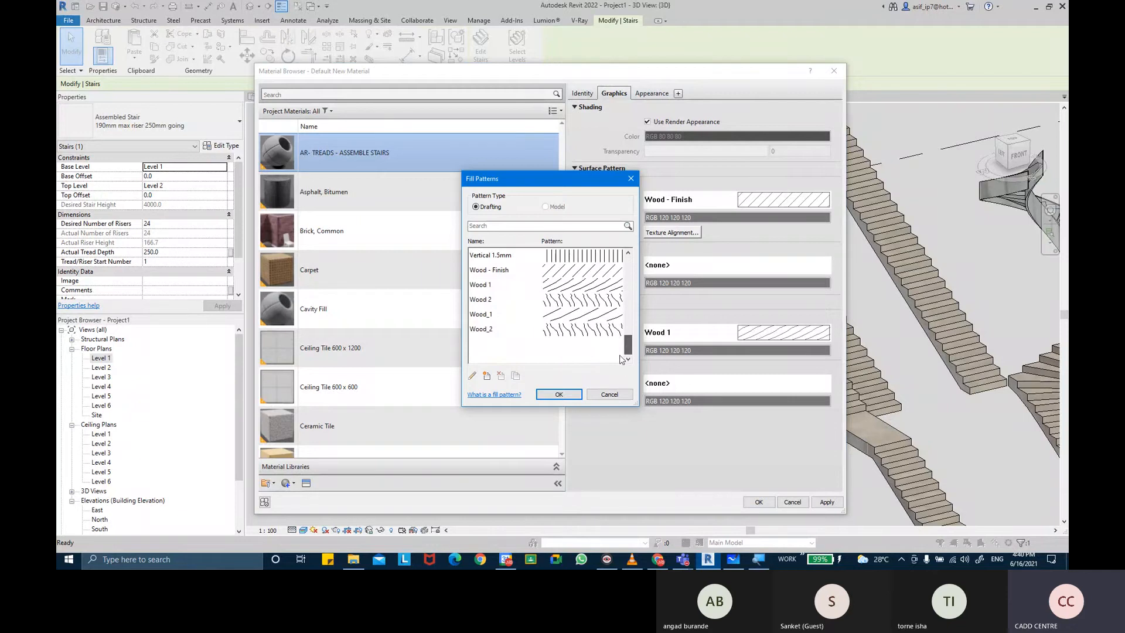
click(589, 329)
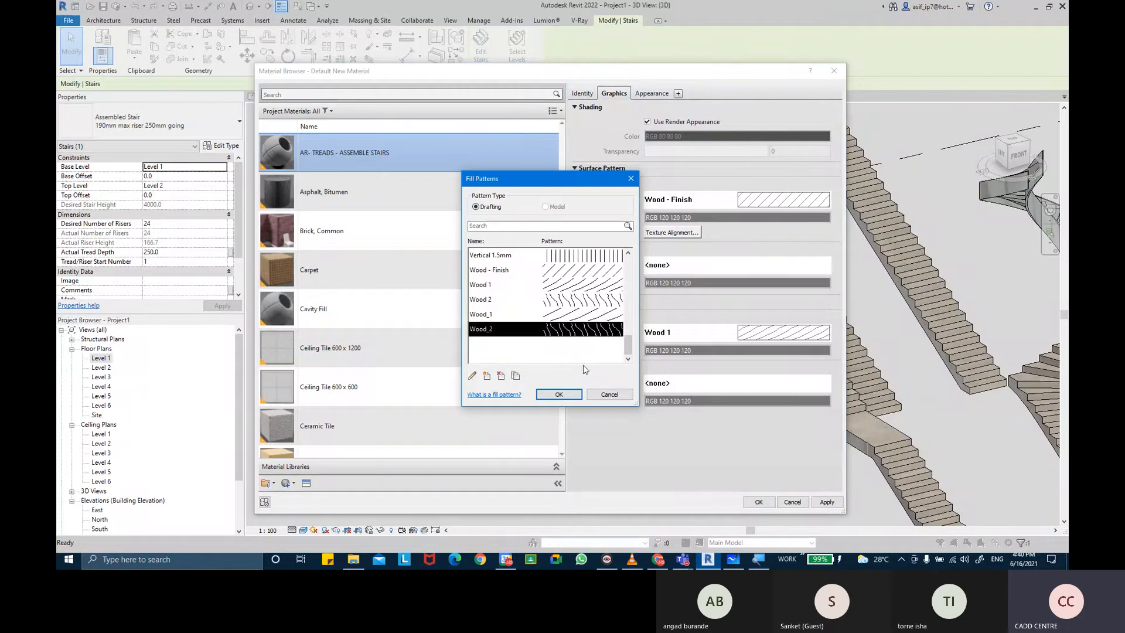
click(560, 394)
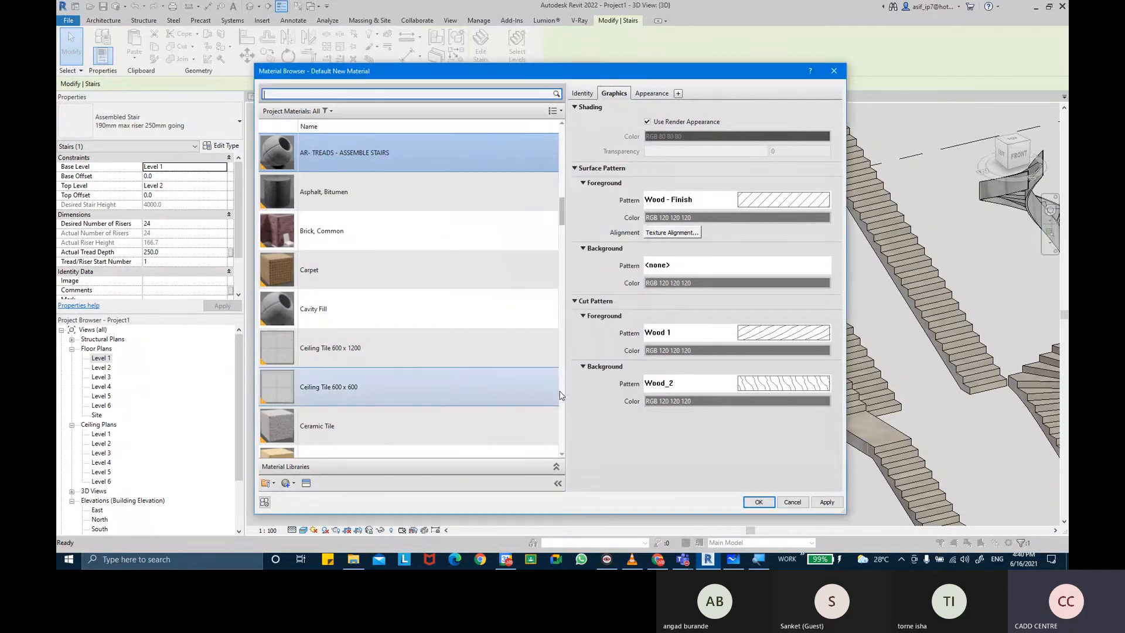
Step: Set the cut background pattern's color to the lighter grey RGB 190 190 190
click(742, 403)
click(670, 259)
drag(669, 258, 671, 240)
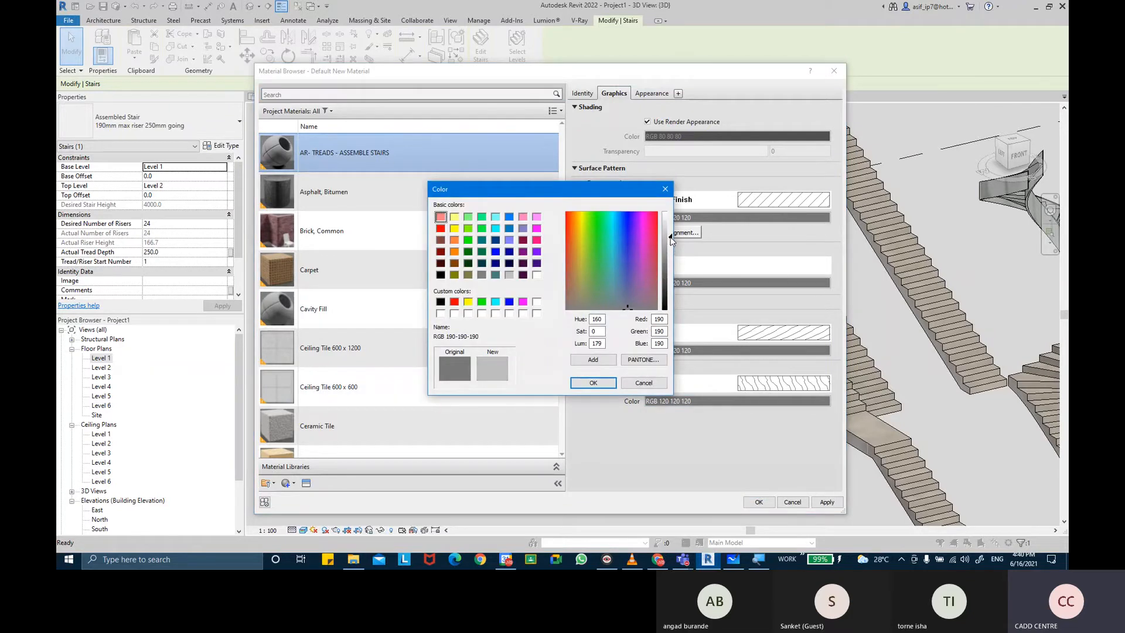
click(593, 382)
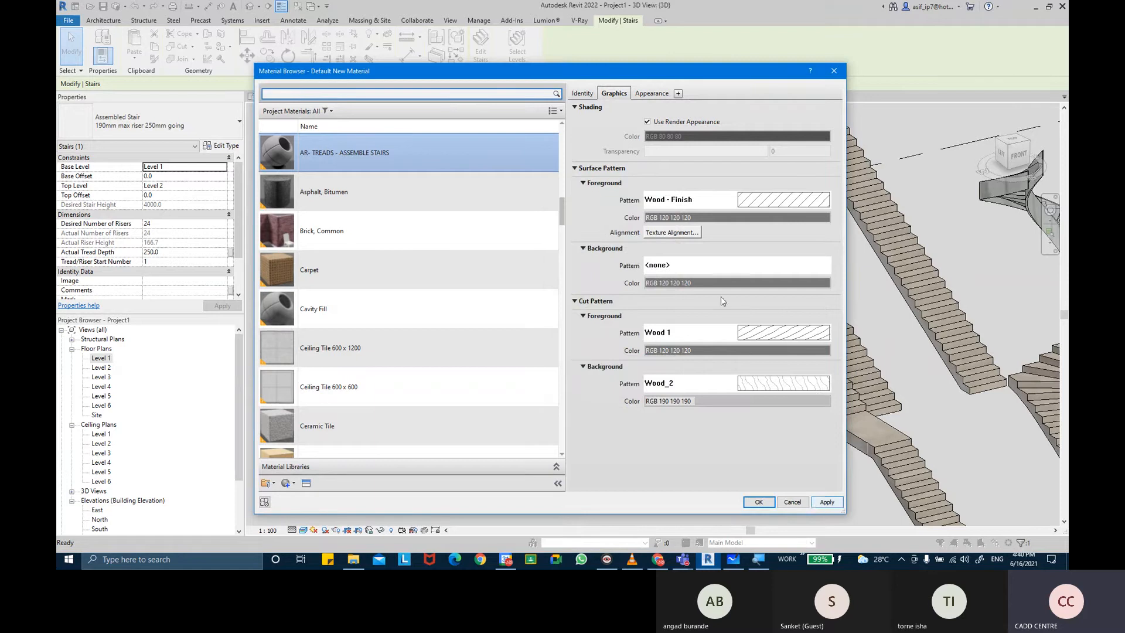
Step: Open the Asset Browser for the tread material's appearance and show the Wood category of the Appearance Library
click(650, 93)
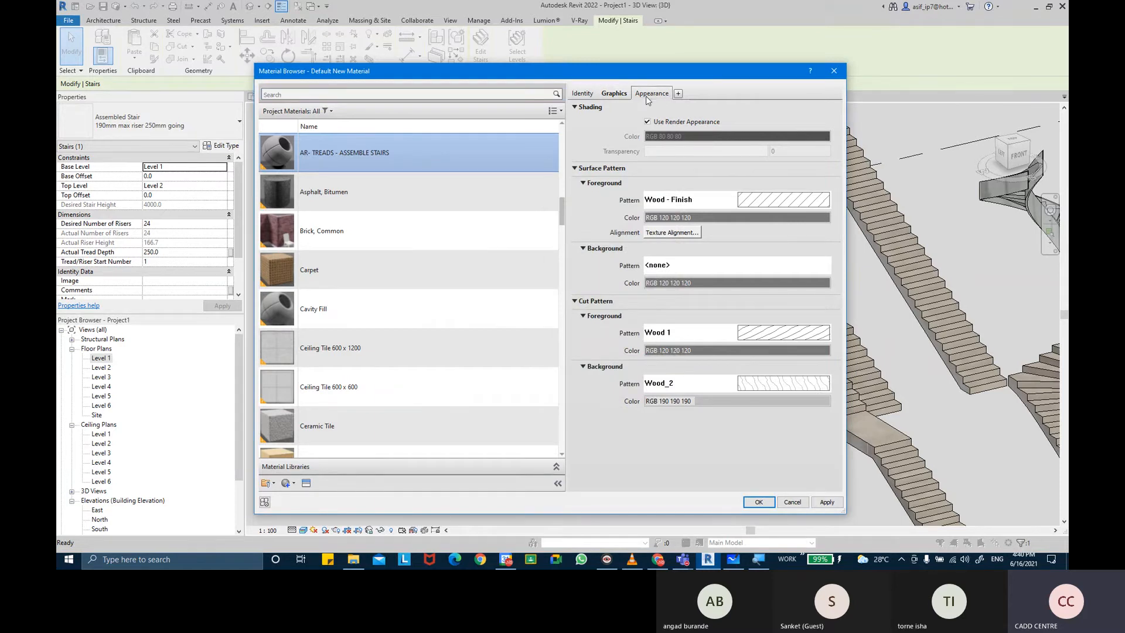
scroll(328, 439, down, 1)
click(306, 483)
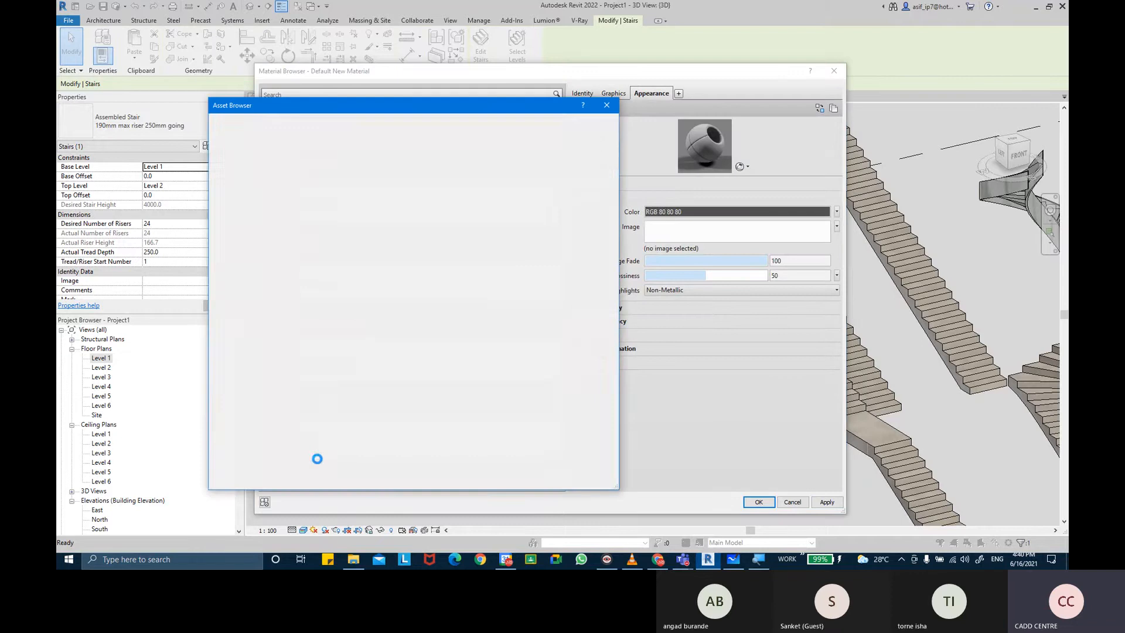
click(213, 181)
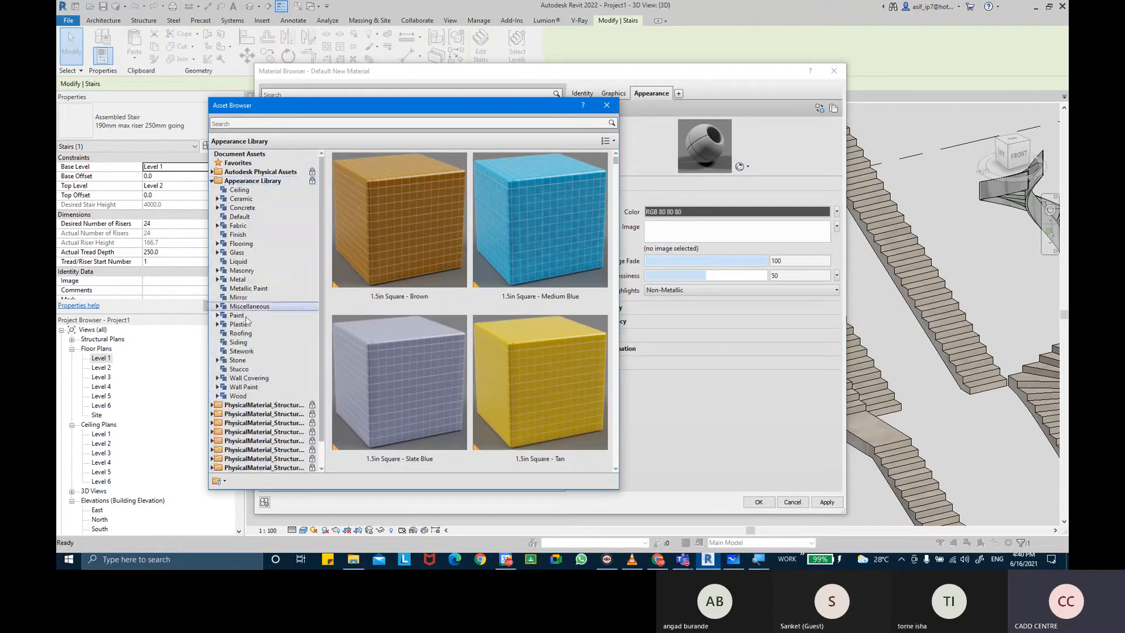
click(238, 397)
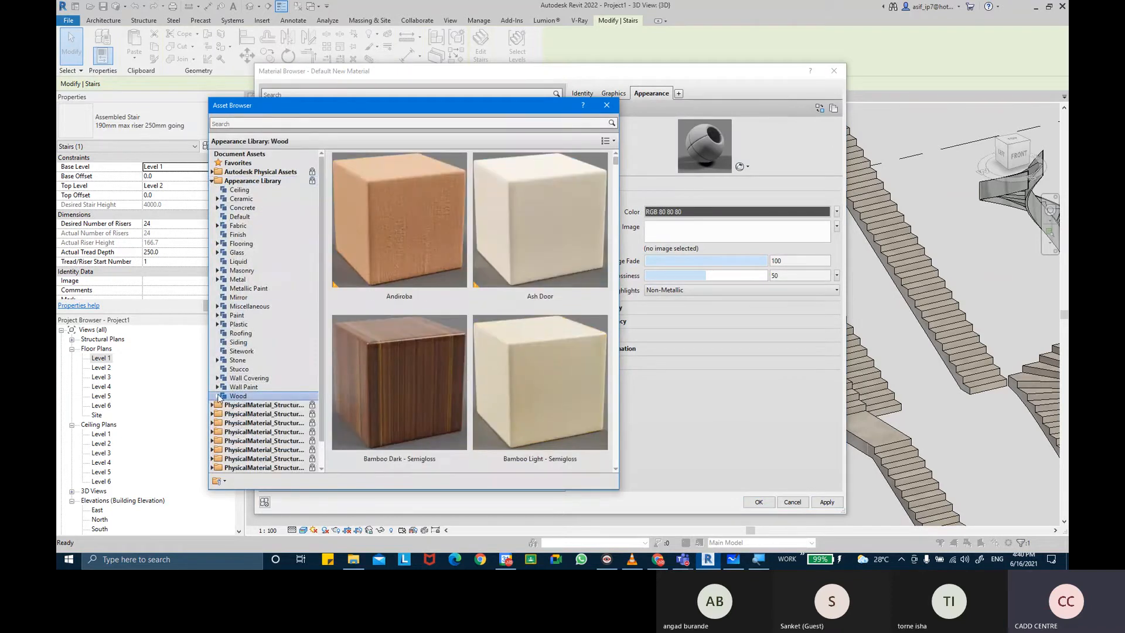
click(217, 397)
Step: Look through the wood panel appearances and apply Mahogany - Semigloss from the Wood category to the tread material
click(273, 404)
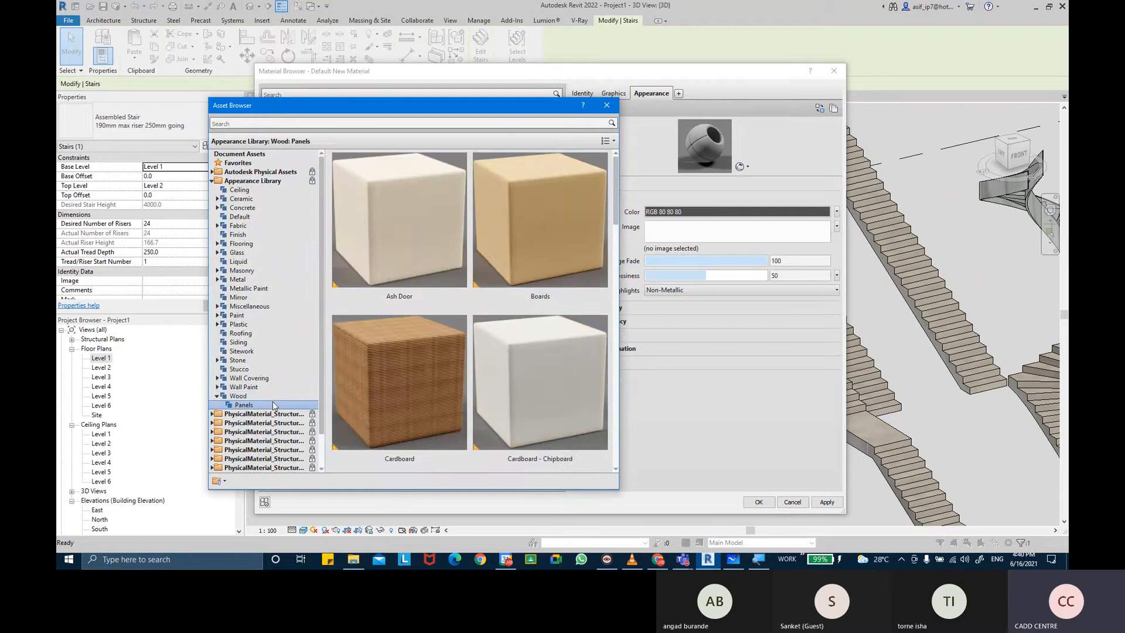
scroll(525, 246, down, 3)
scroll(525, 247, down, 5)
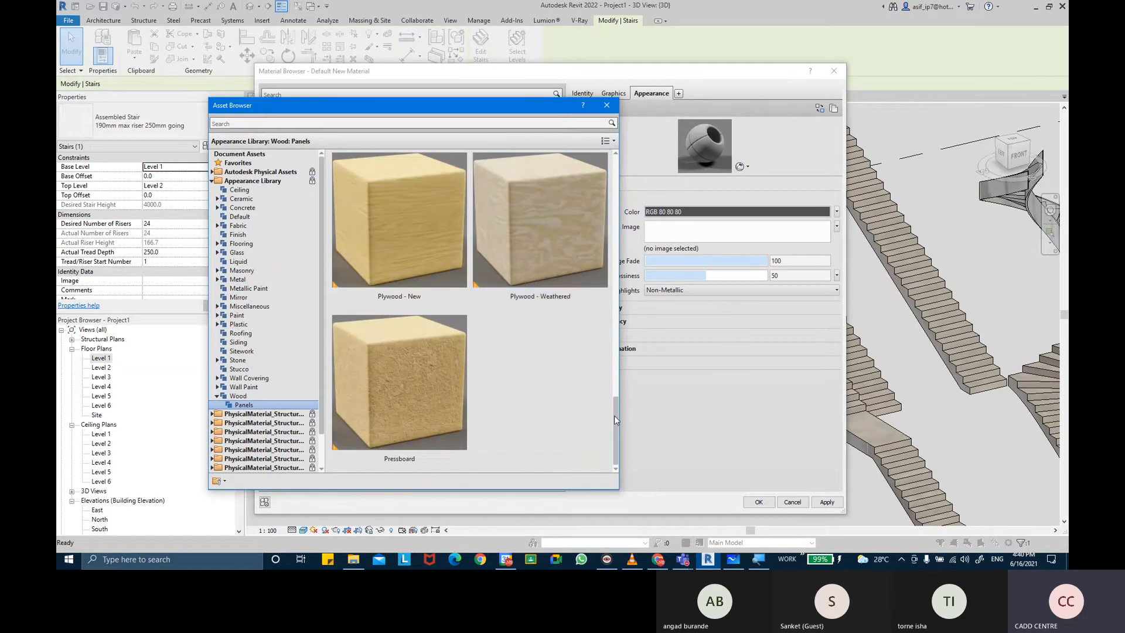
drag(614, 418, 618, 174)
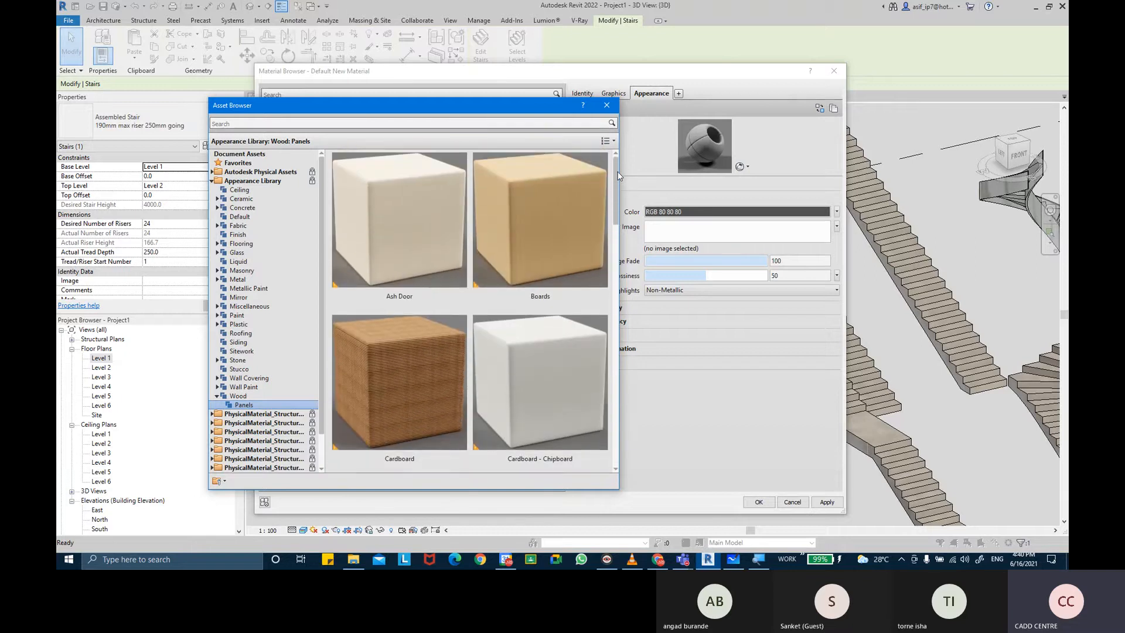
click(239, 395)
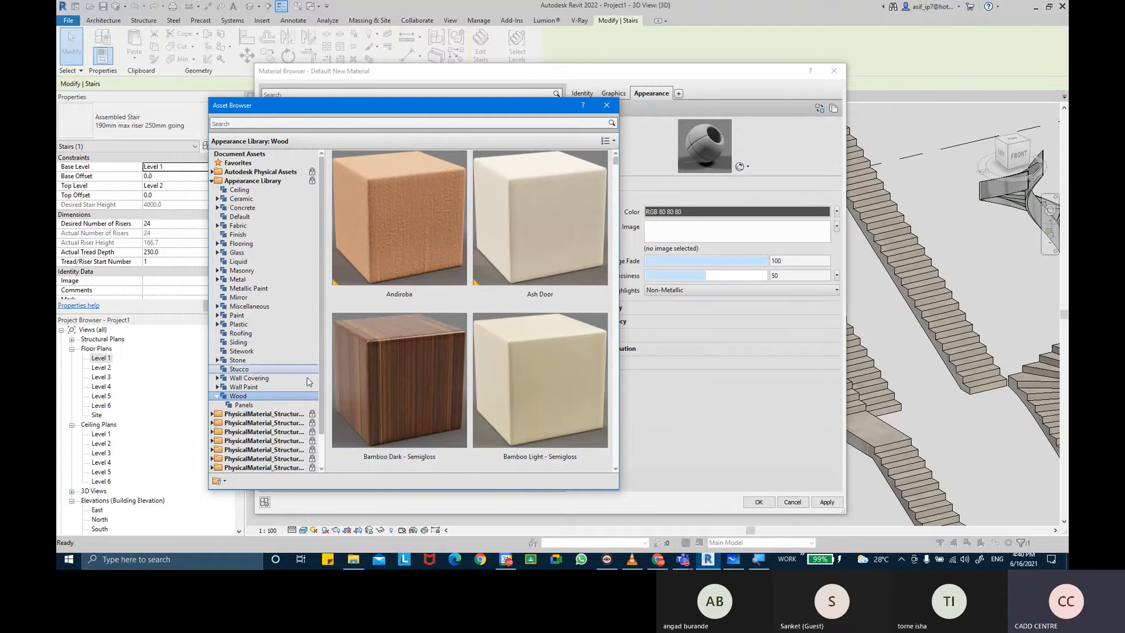
drag(617, 157, 603, 265)
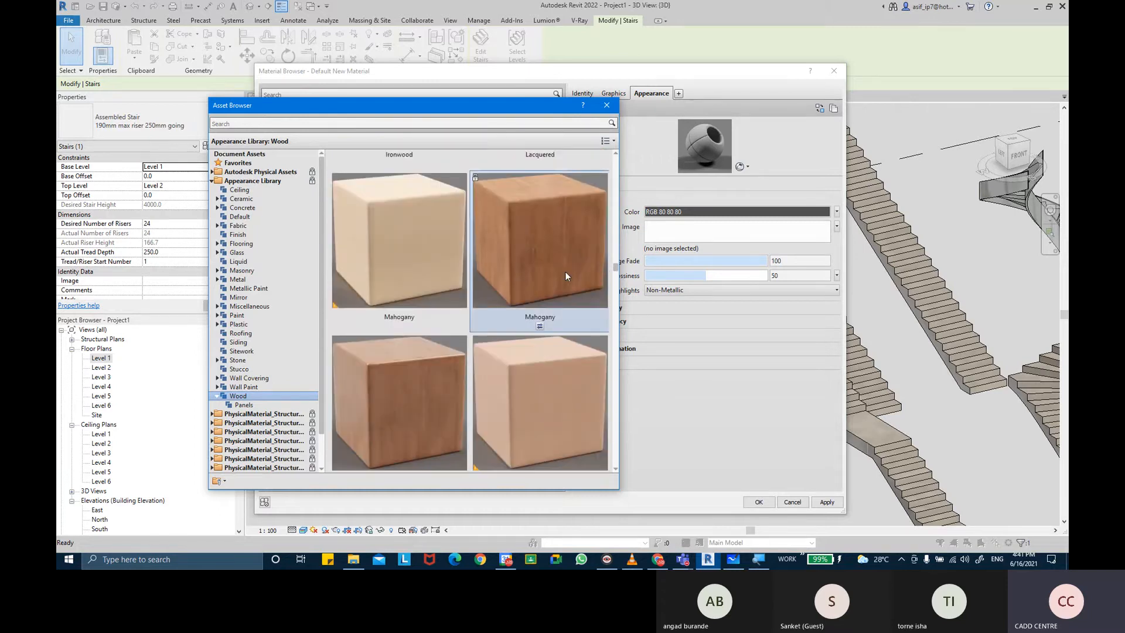
scroll(566, 277, down, 1)
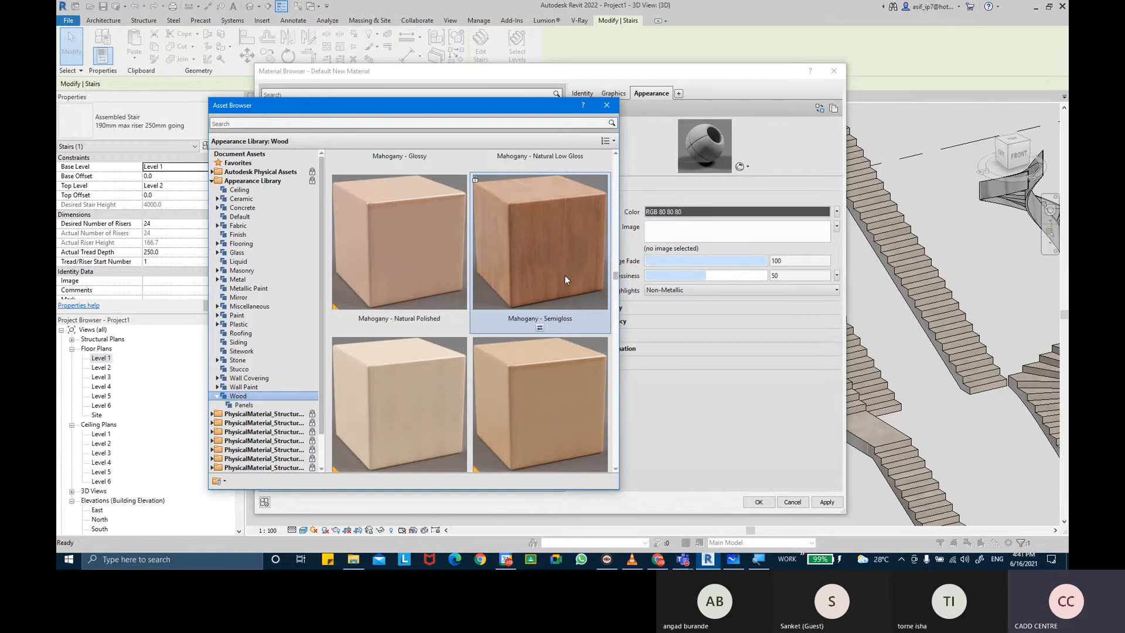
double_click(565, 275)
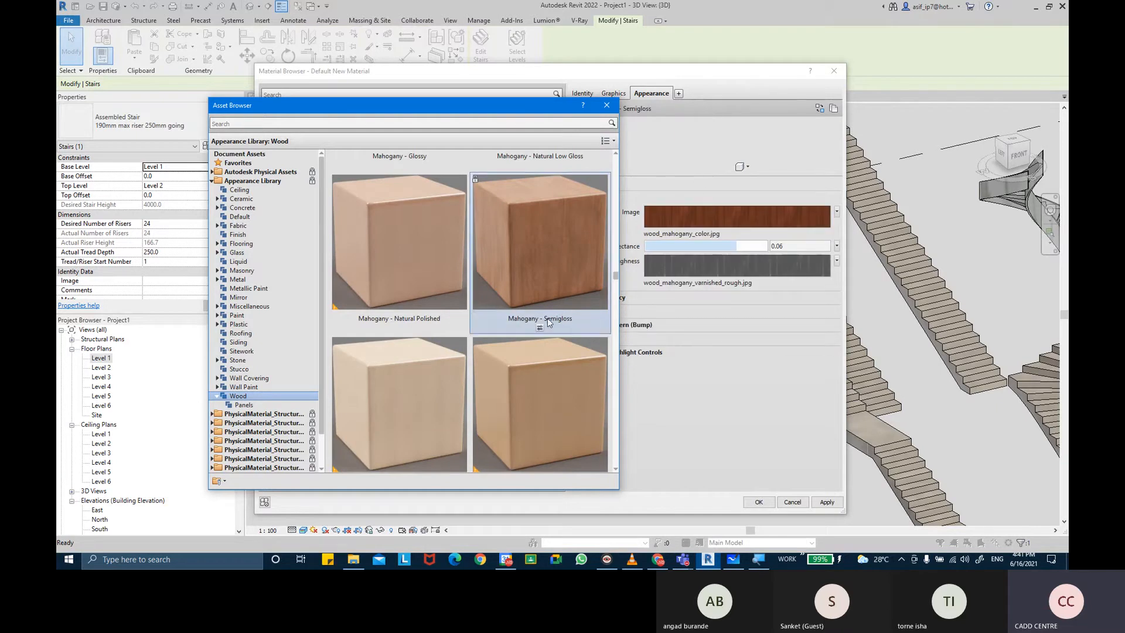
Step: Assign the Oak - Semigloss appearance to the tread material and accept it as the run type's tread material
scroll(543, 322, down, 5)
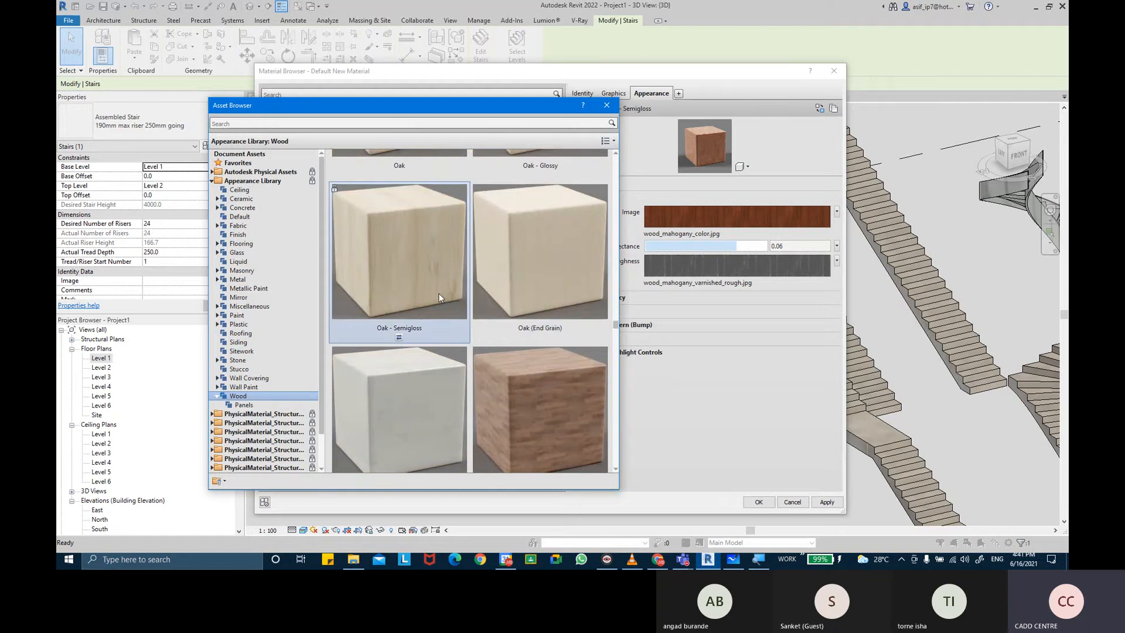
double_click(438, 296)
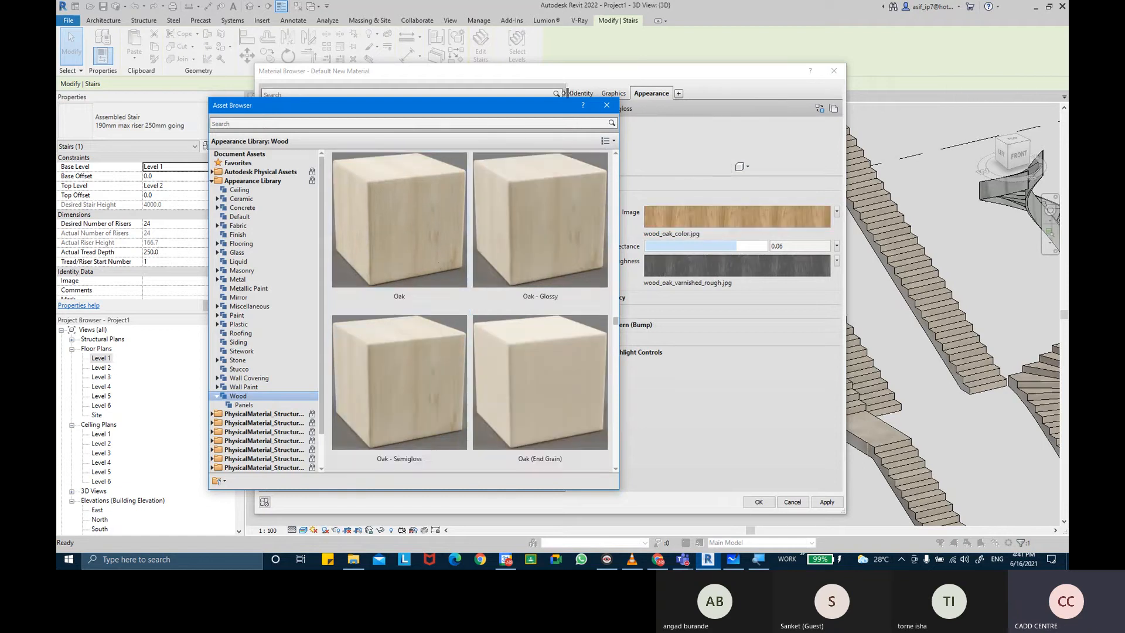
click(607, 105)
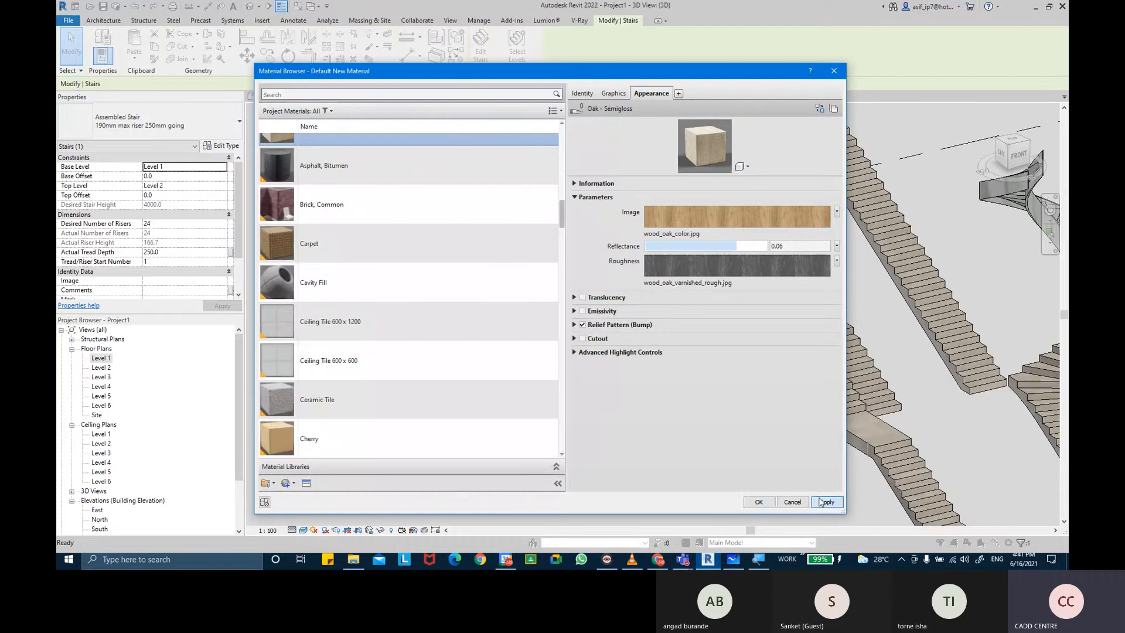
click(825, 502)
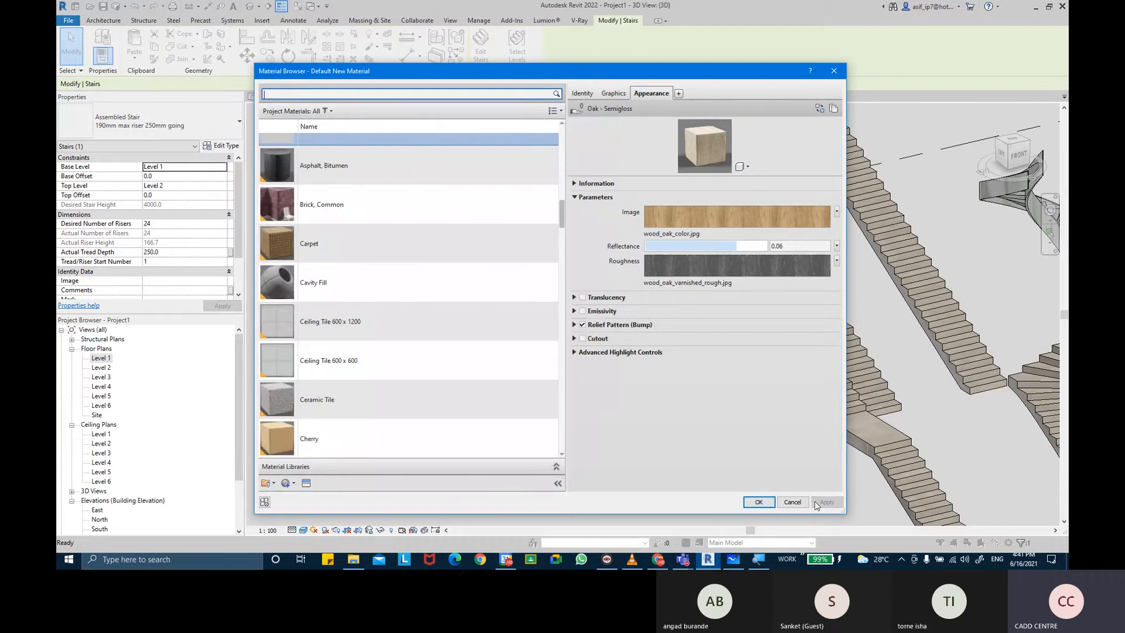
click(759, 502)
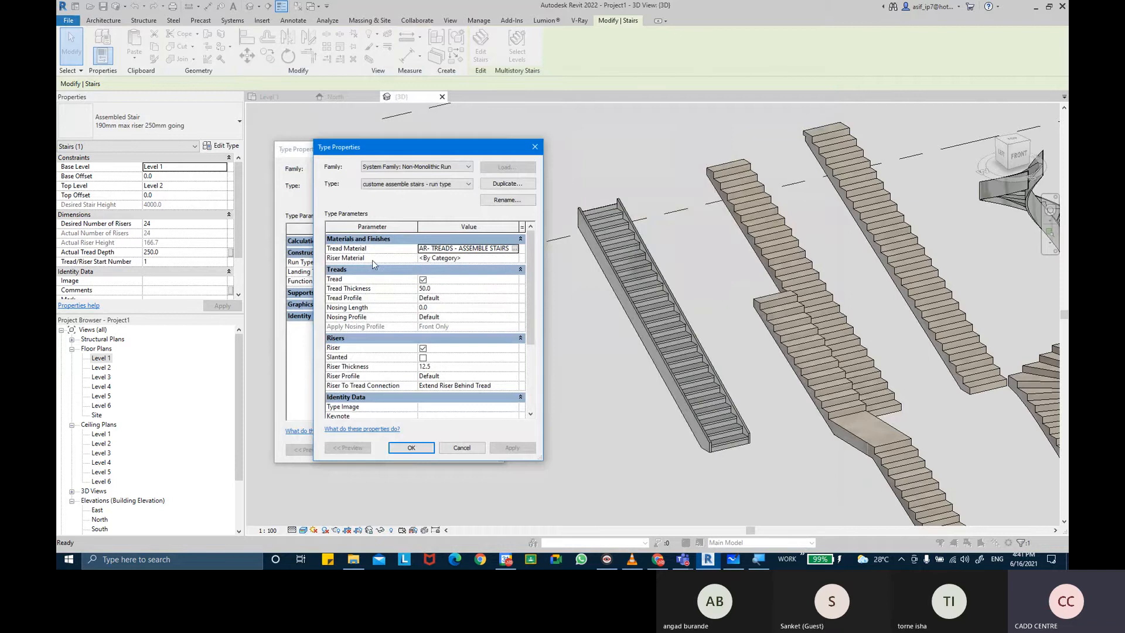
Step: Create another new material in the Material Browser of the run type's tread material setting
click(515, 249)
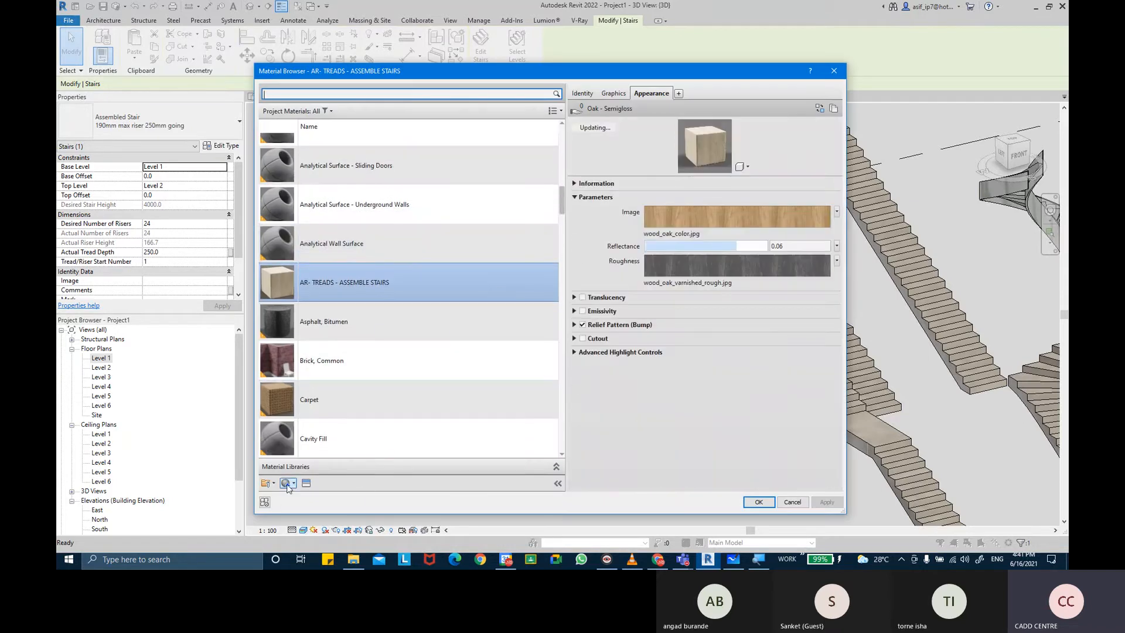
click(288, 485)
click(328, 496)
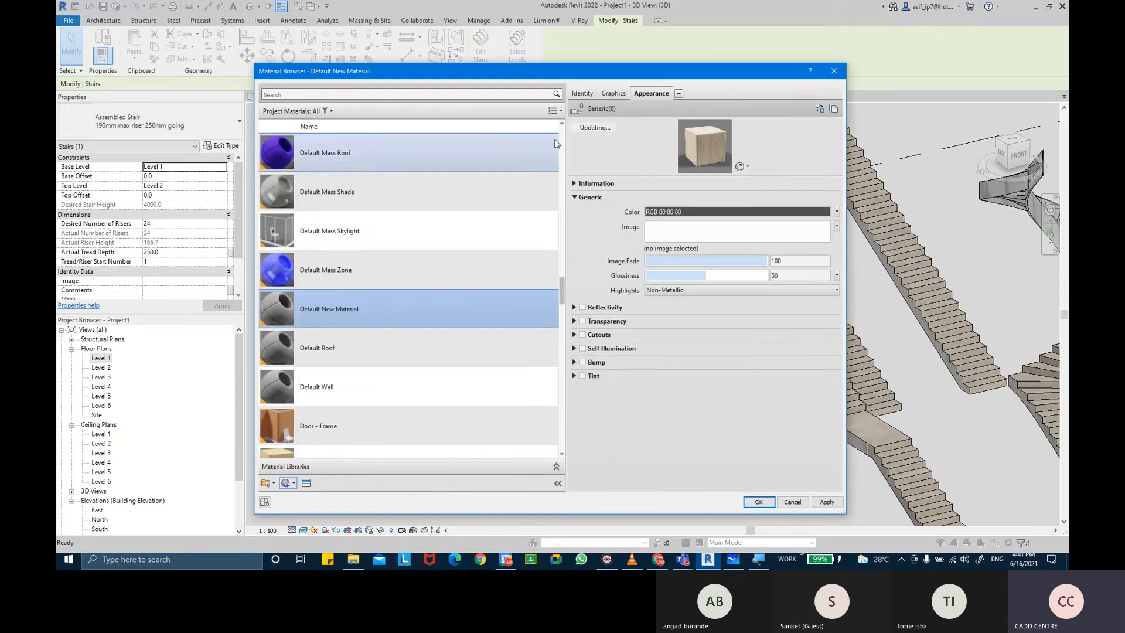
Step: Rename the new material "AR-RAISER - ASSEMBLE STAIRS" and set its class to Wood
click(582, 93)
click(722, 109)
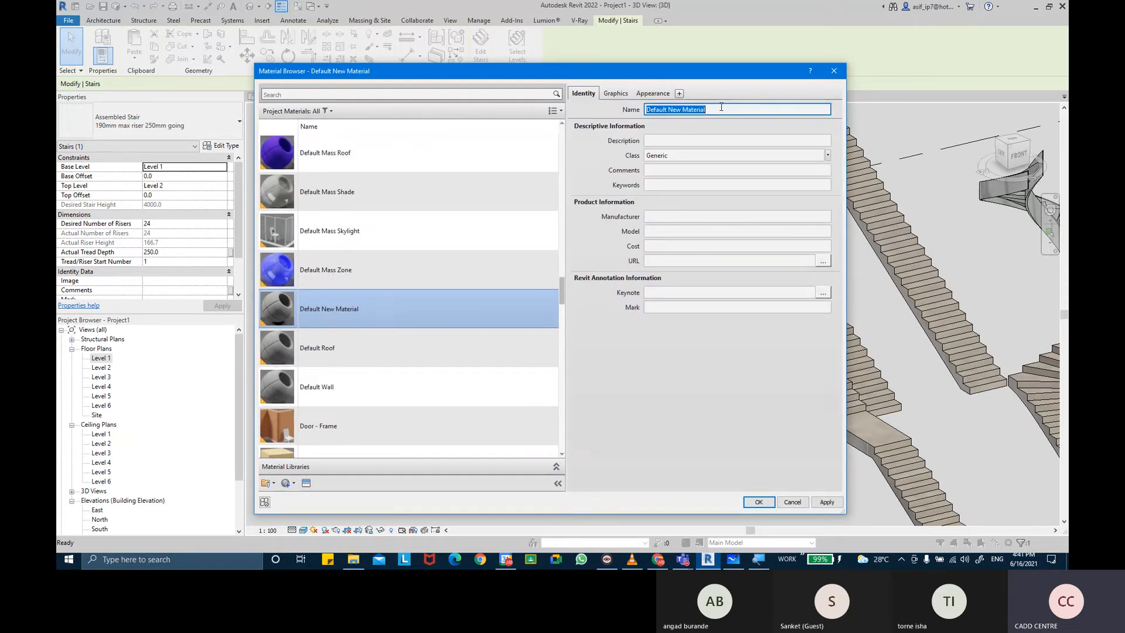
key(BackSpace)
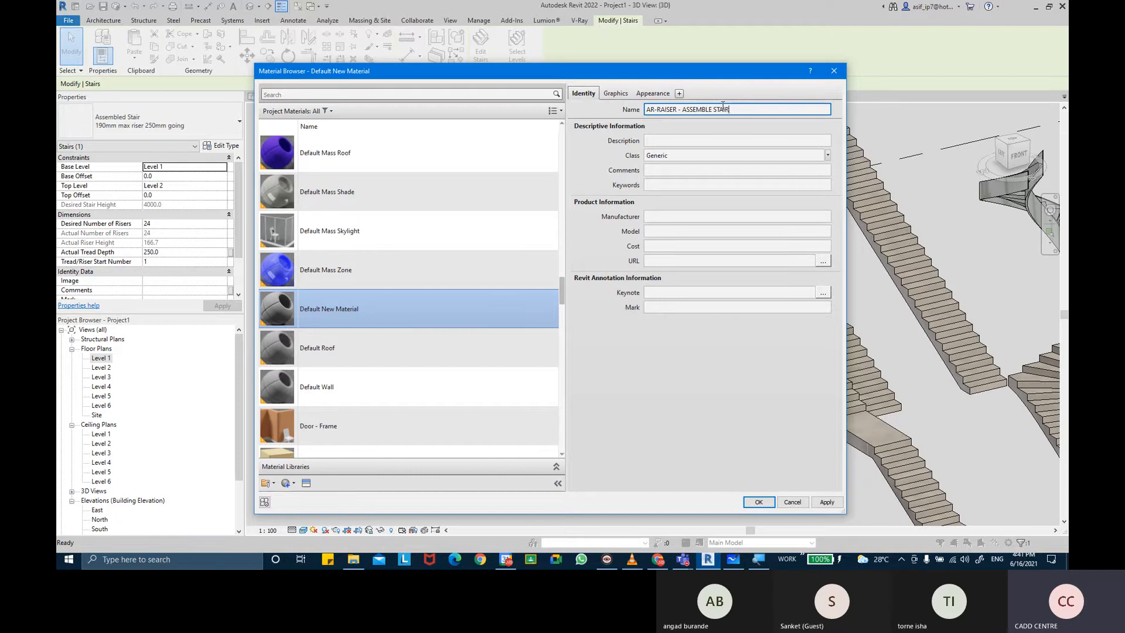
key(Return)
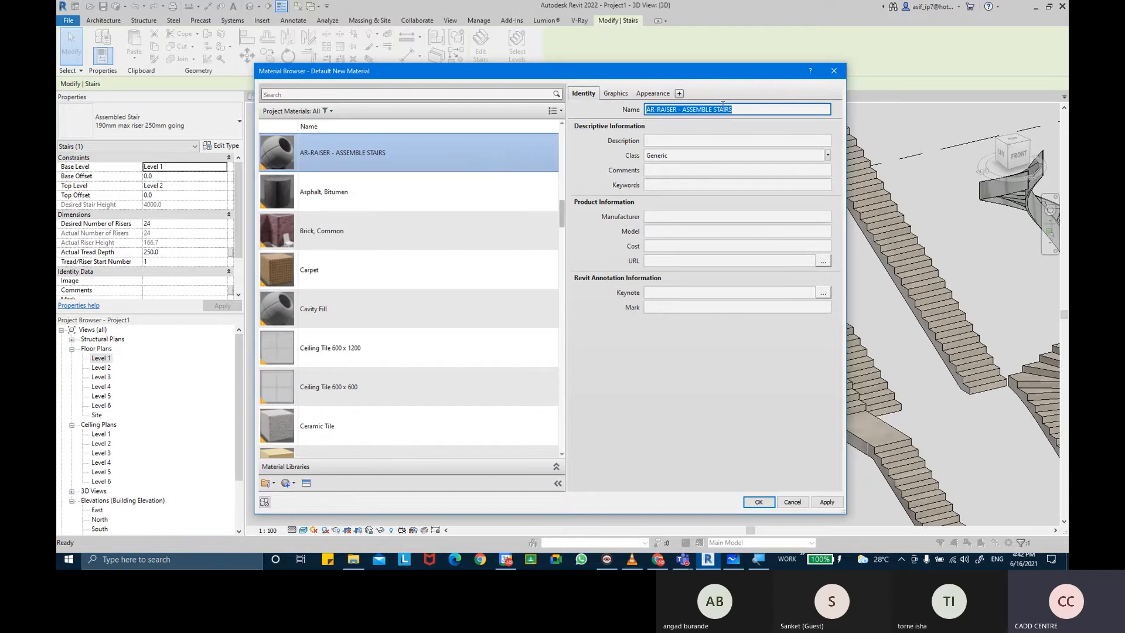
click(827, 155)
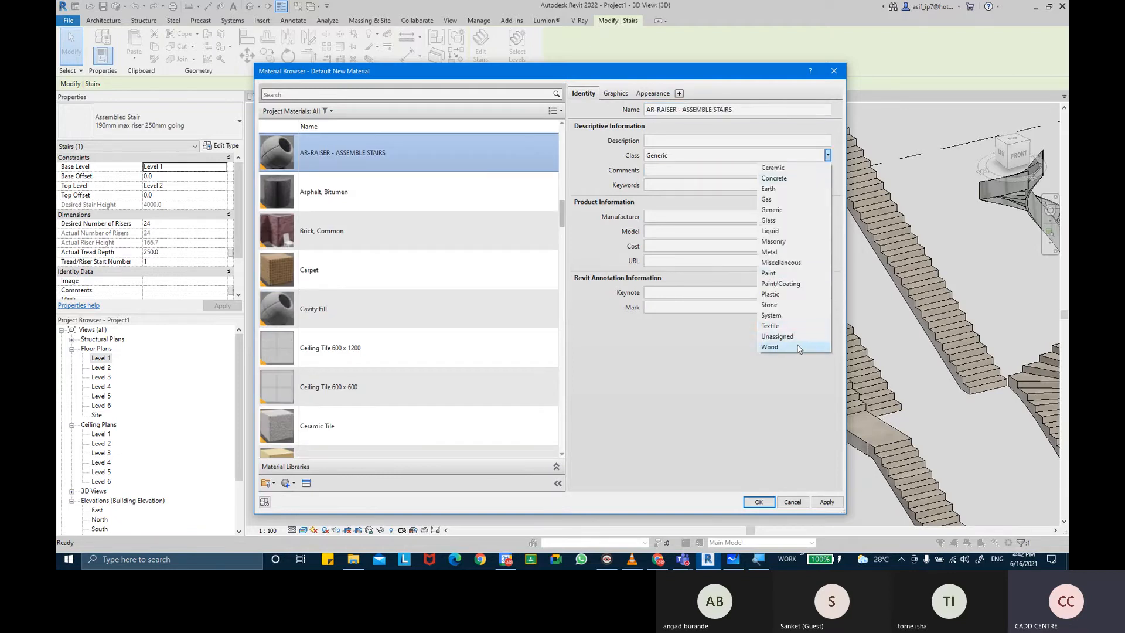
click(770, 347)
Step: Enable the render appearance for the riser material's shading and set its surface foreground pattern to Wood - Finish
click(612, 93)
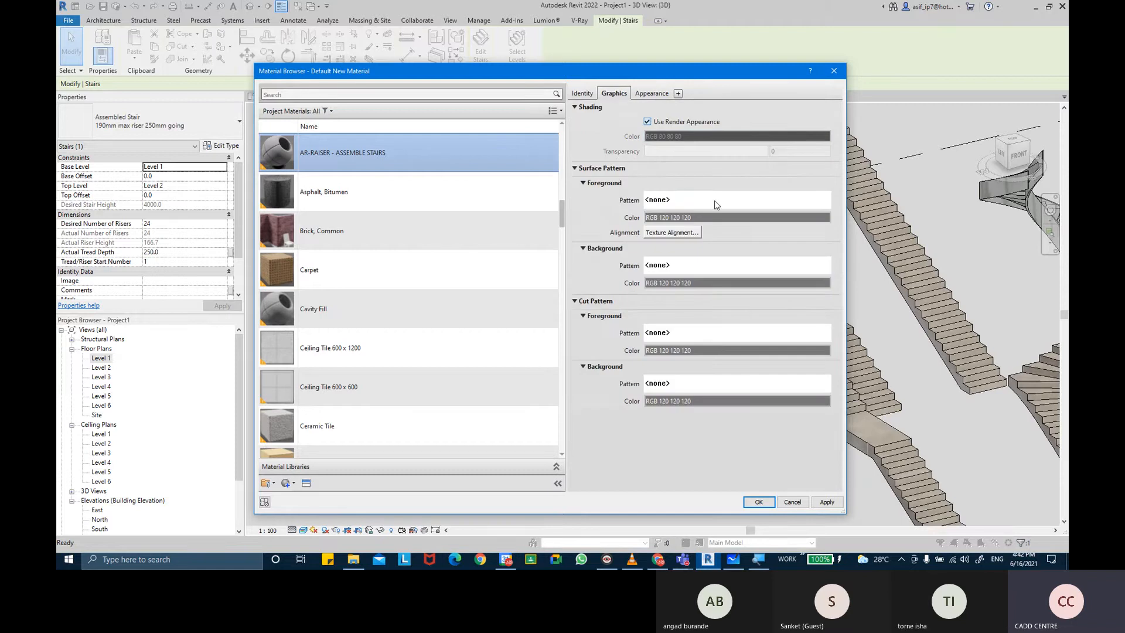
click(703, 200)
drag(628, 263, 631, 351)
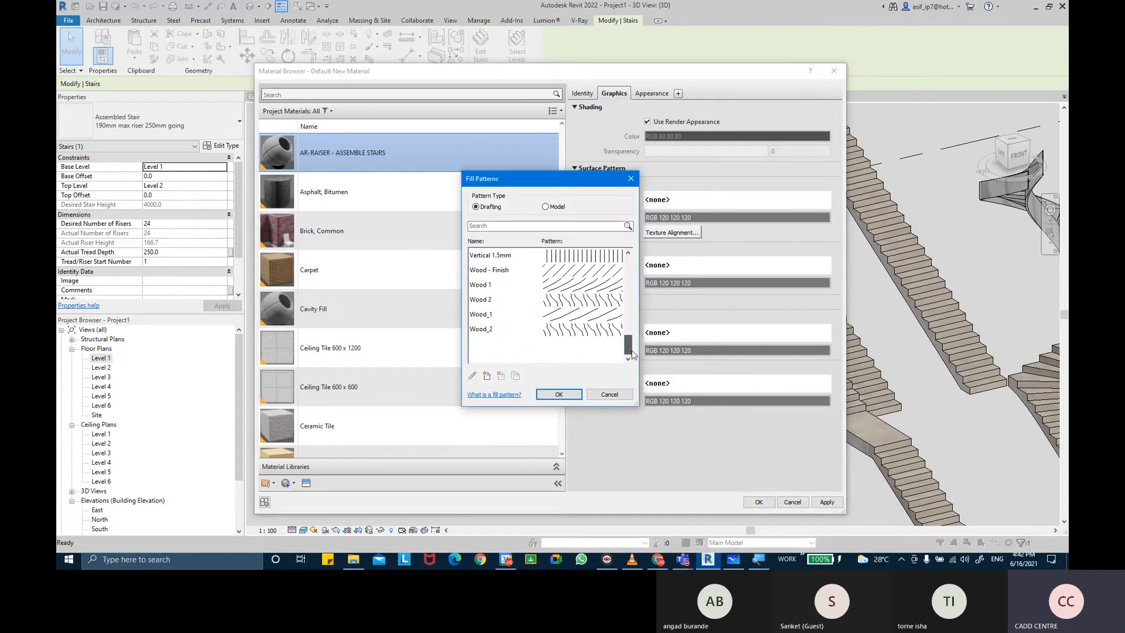
click(597, 284)
click(598, 270)
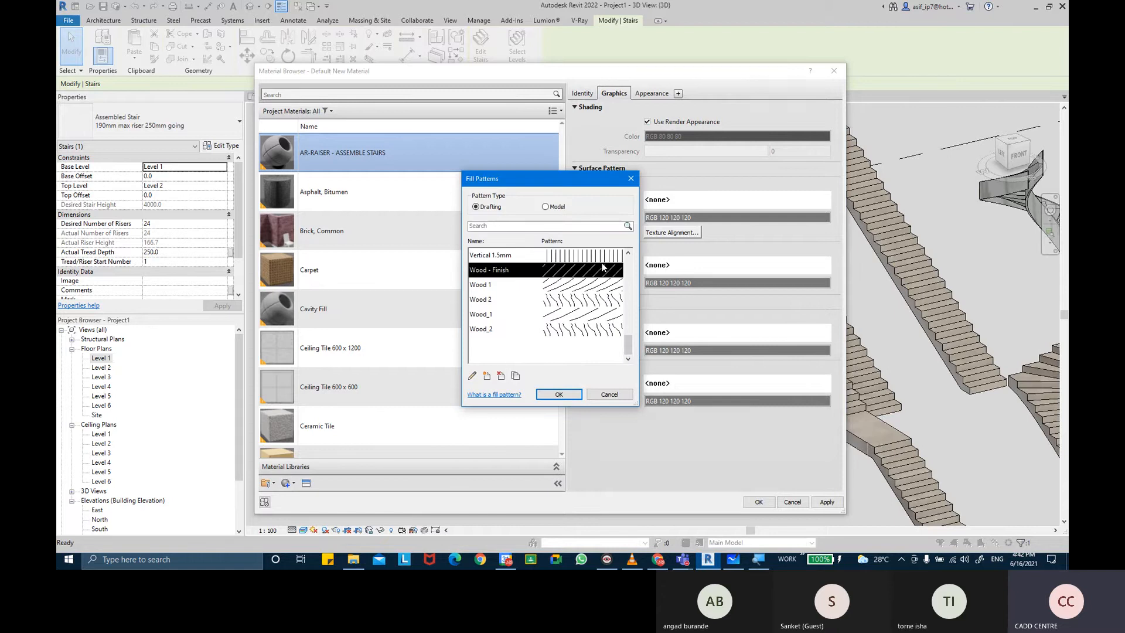
click(559, 394)
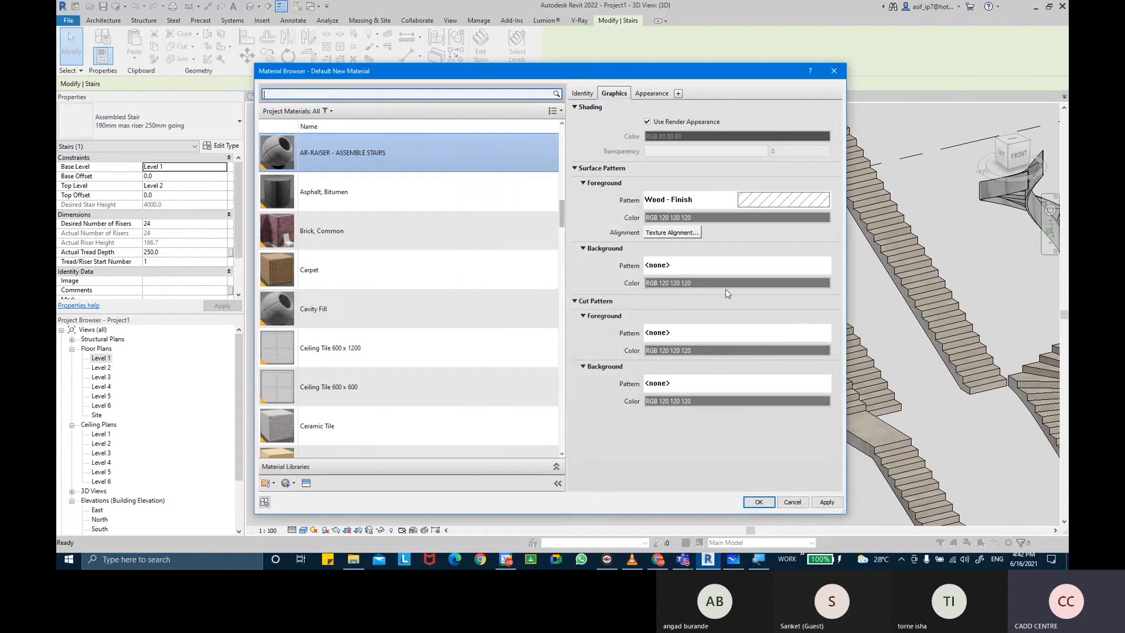
Step: Set the riser material's cut pattern to Wood 1 for the foreground and Wood 2 for the background
click(724, 332)
scroll(598, 304, down, 6)
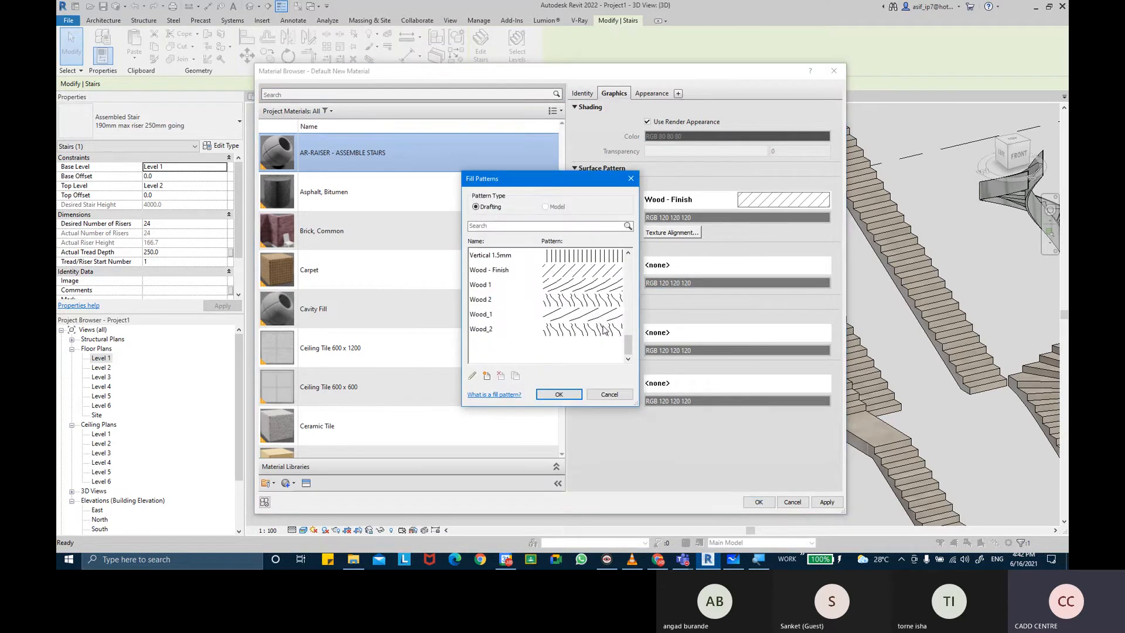
click(593, 285)
click(559, 393)
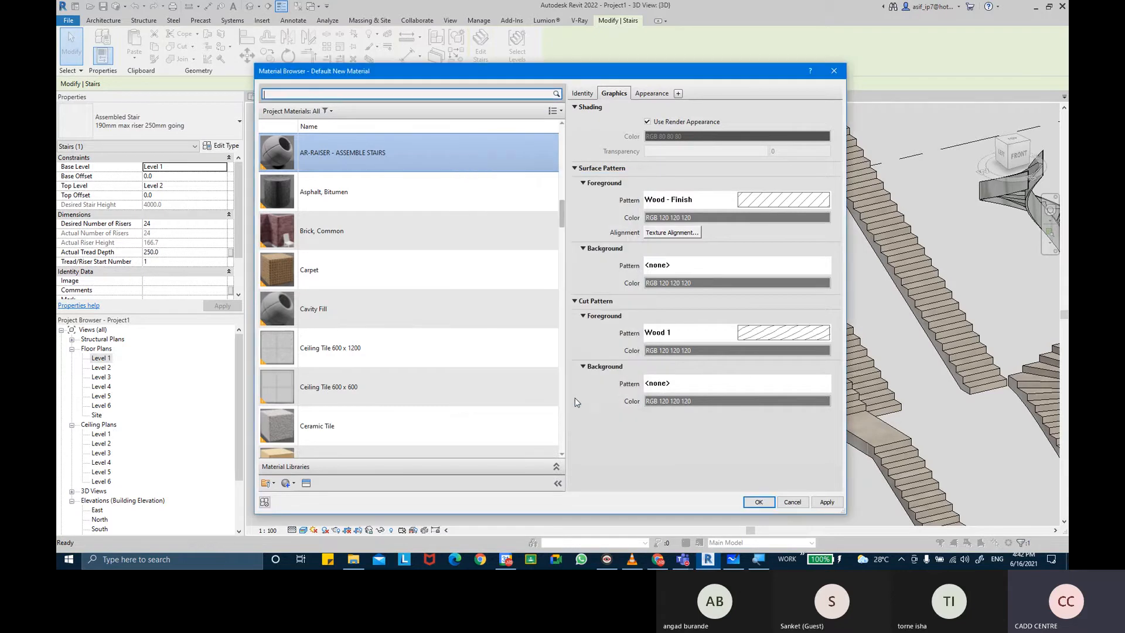
click(716, 383)
scroll(586, 317, down, 6)
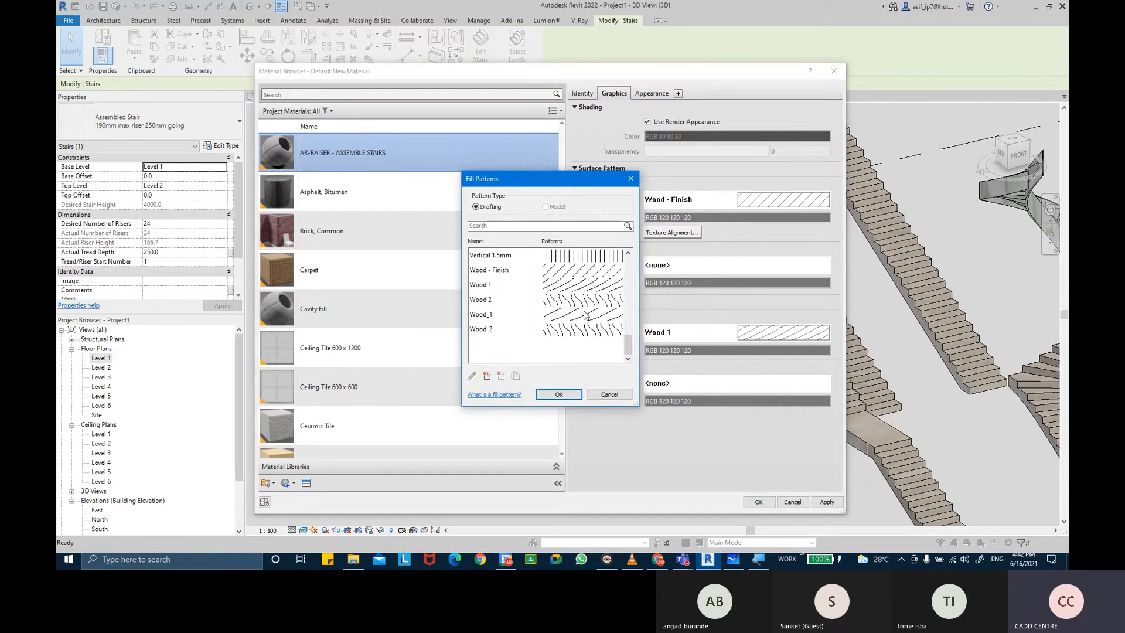
click(583, 300)
click(559, 393)
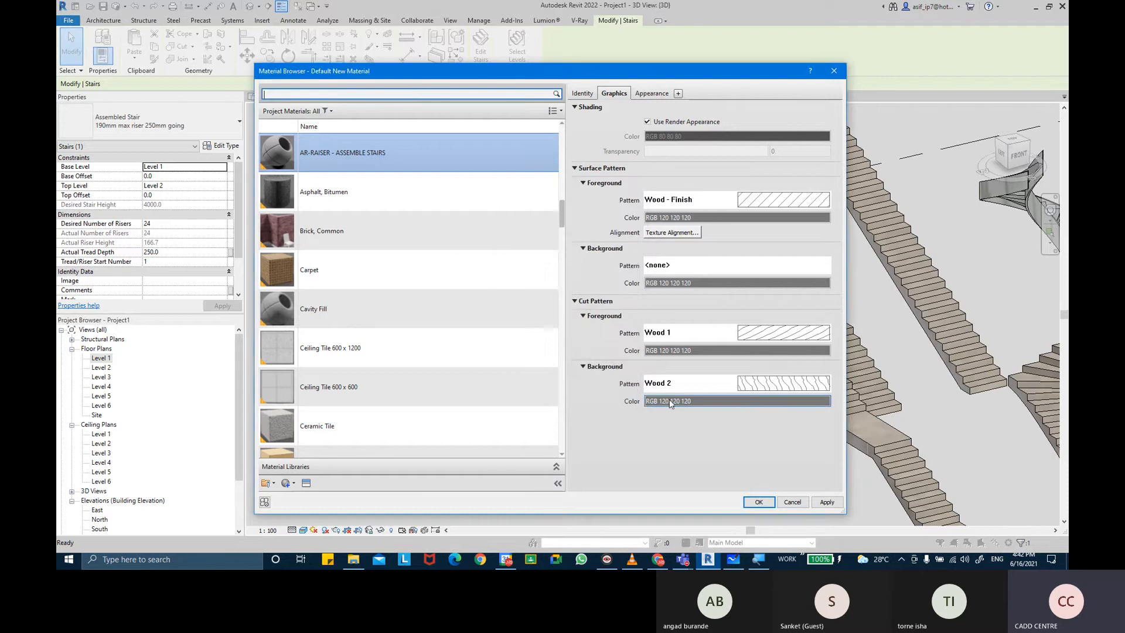
Step: Set the color of the riser material's cut background pattern to the lighter grey RGB 192 192 192
click(647, 350)
drag(670, 265, 670, 235)
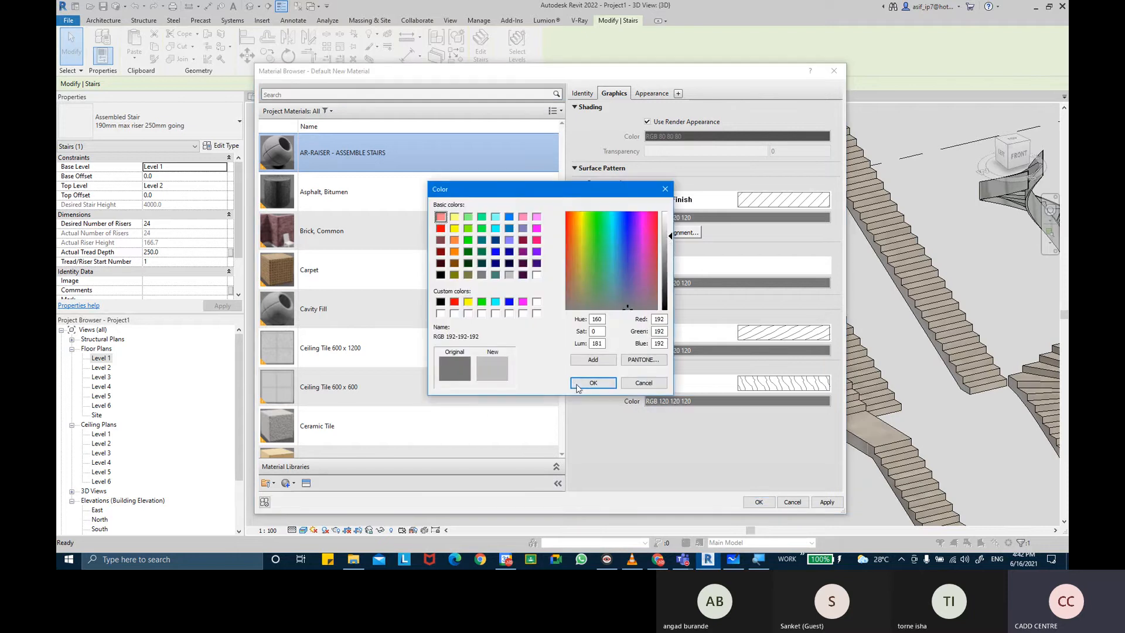
click(591, 383)
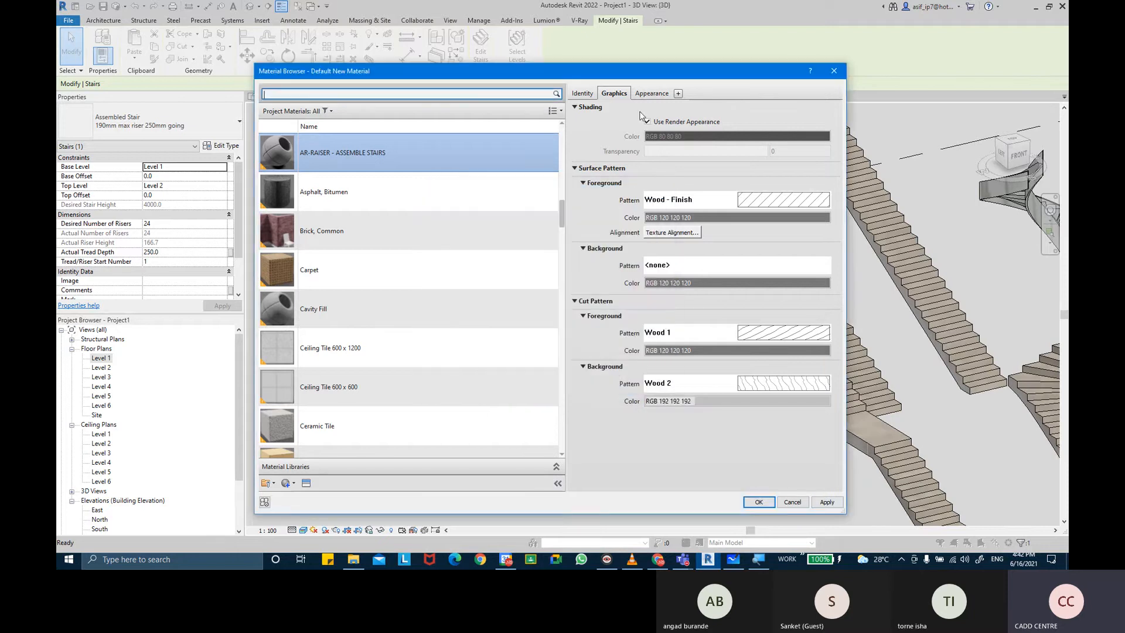
Step: Assign the Birch appearance from the Appearance Library's Wood category to the riser material and apply it
click(645, 94)
scroll(427, 394, down, 1)
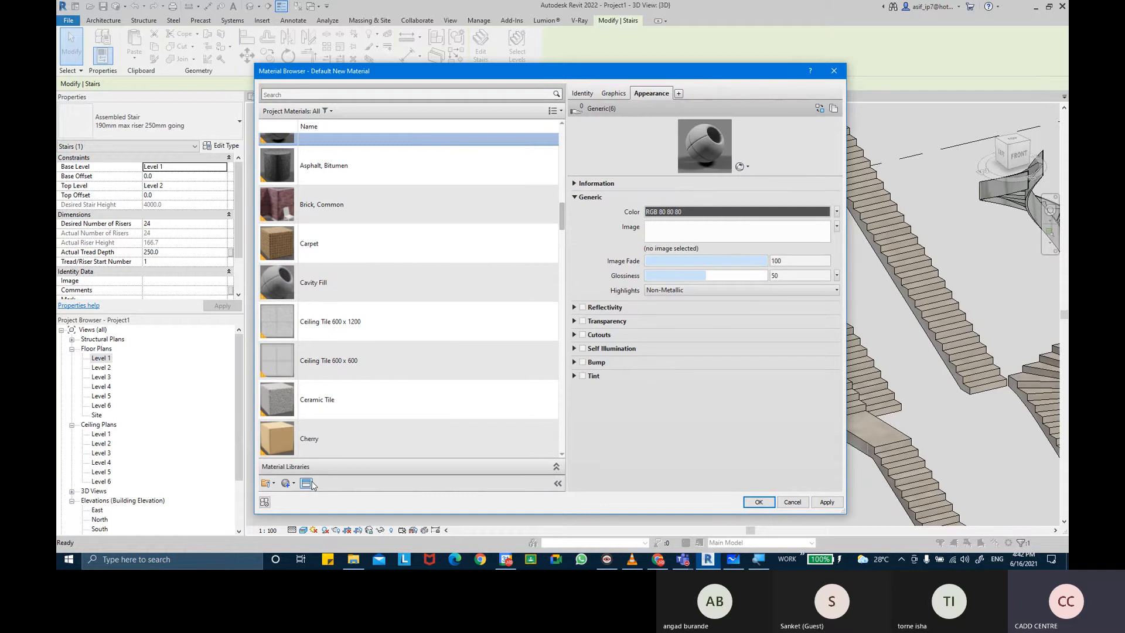
click(307, 482)
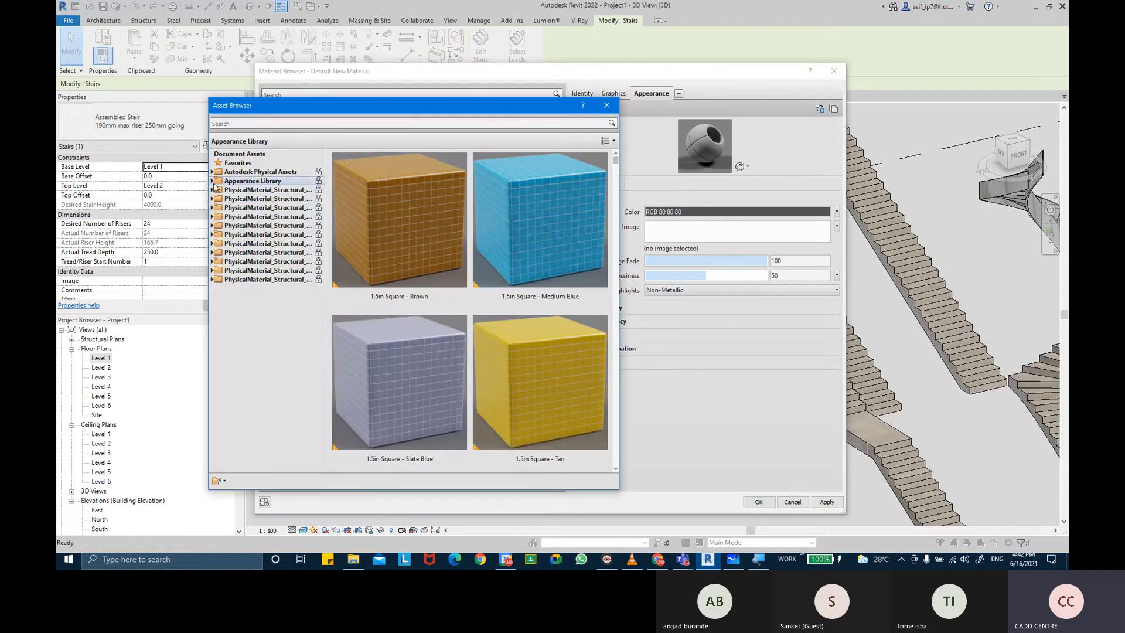
click(213, 182)
click(238, 396)
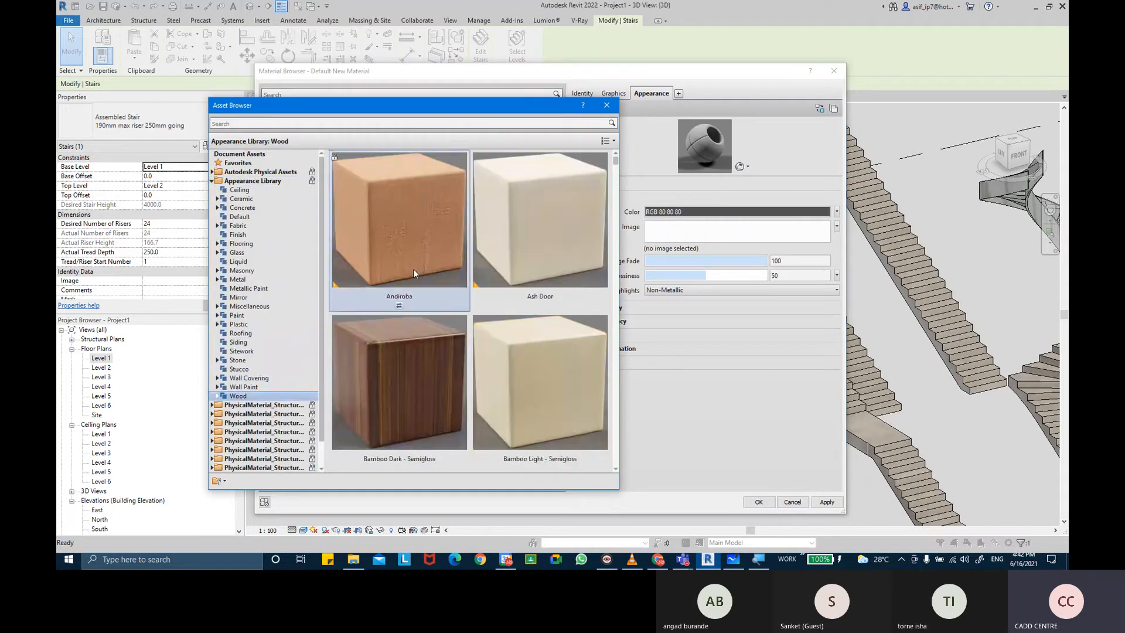
scroll(420, 261, down, 2)
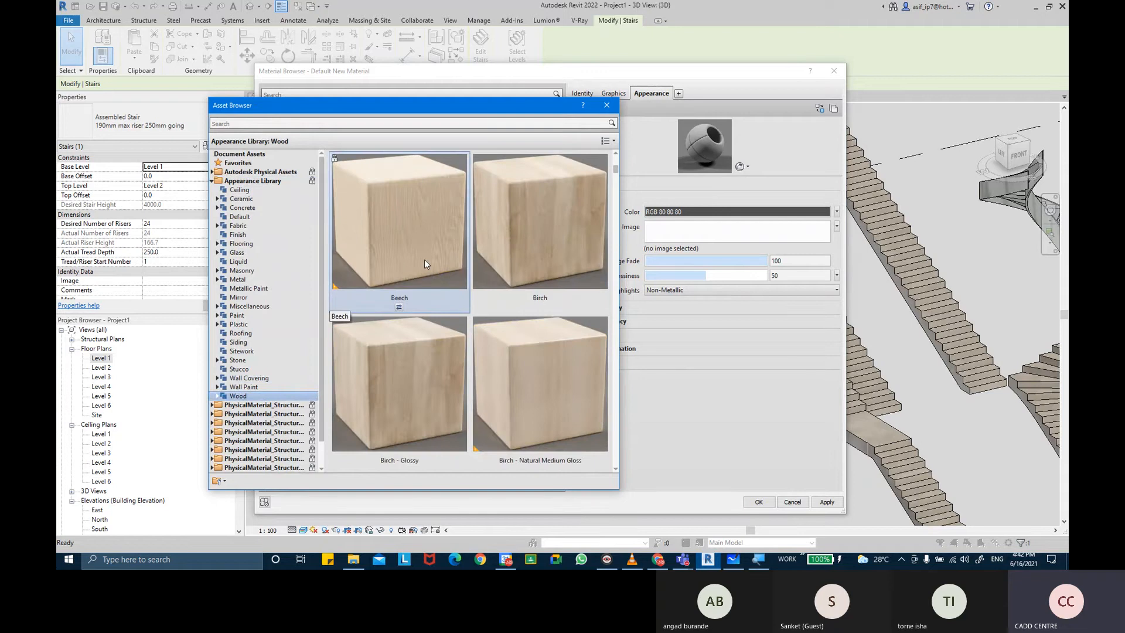
double_click(508, 231)
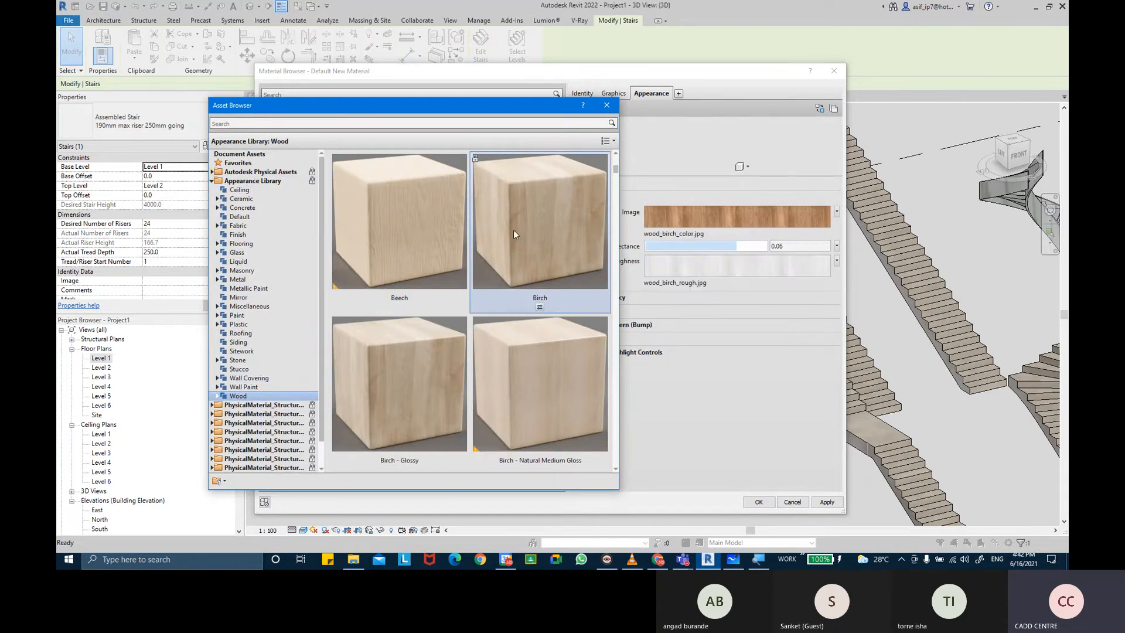
click(607, 106)
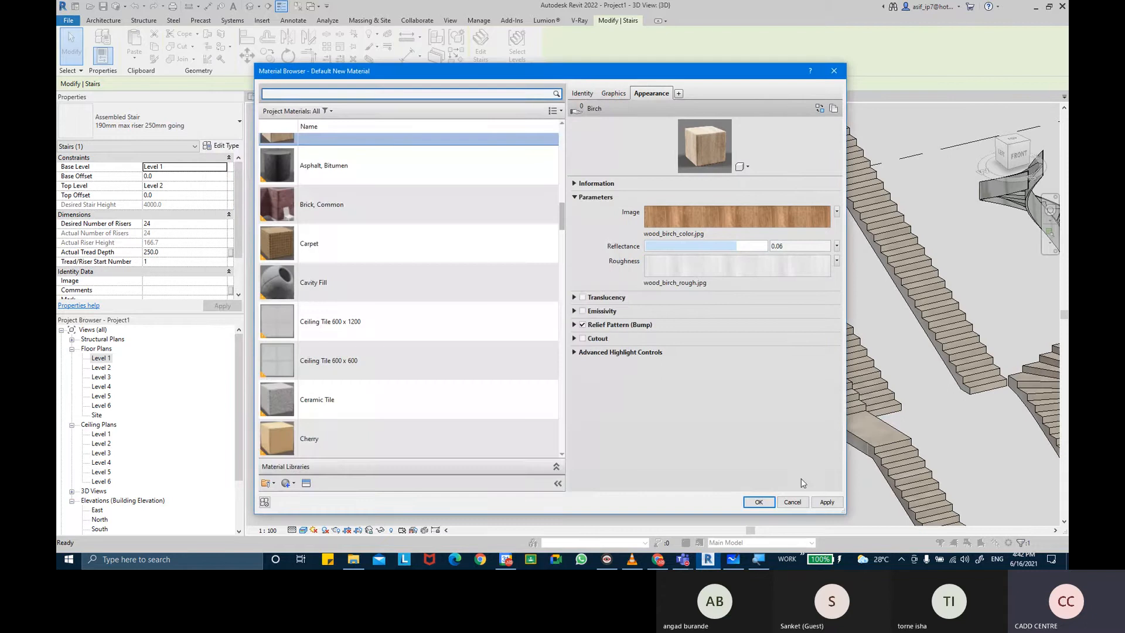
click(827, 502)
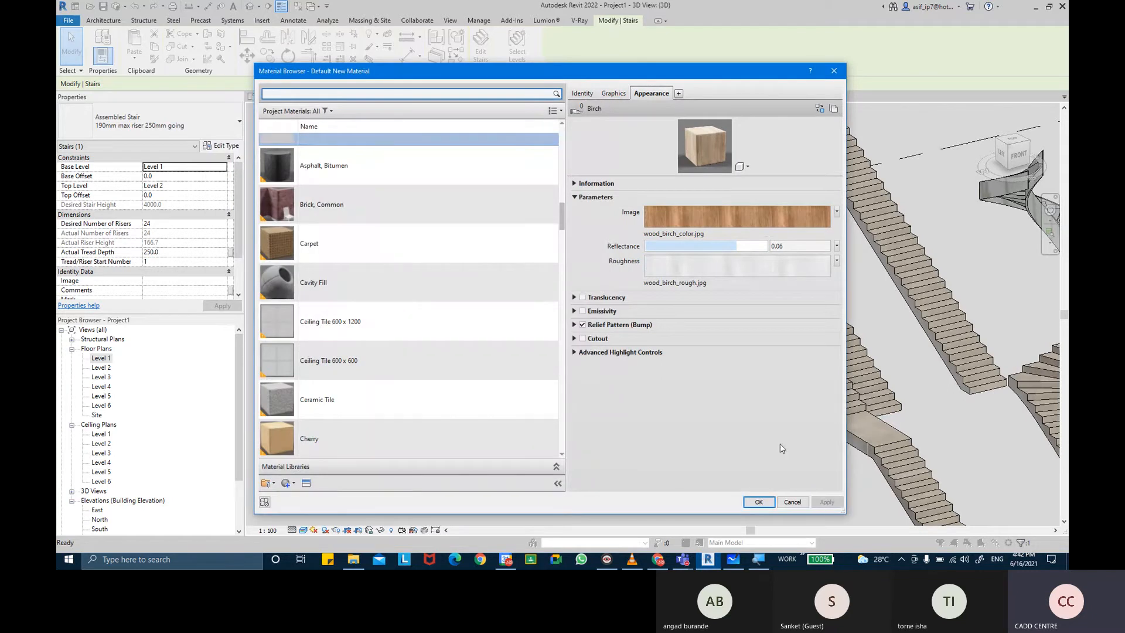
Step: Assign the new riser material to the custom run type, then accept the run and stair types for the selected stair
click(758, 502)
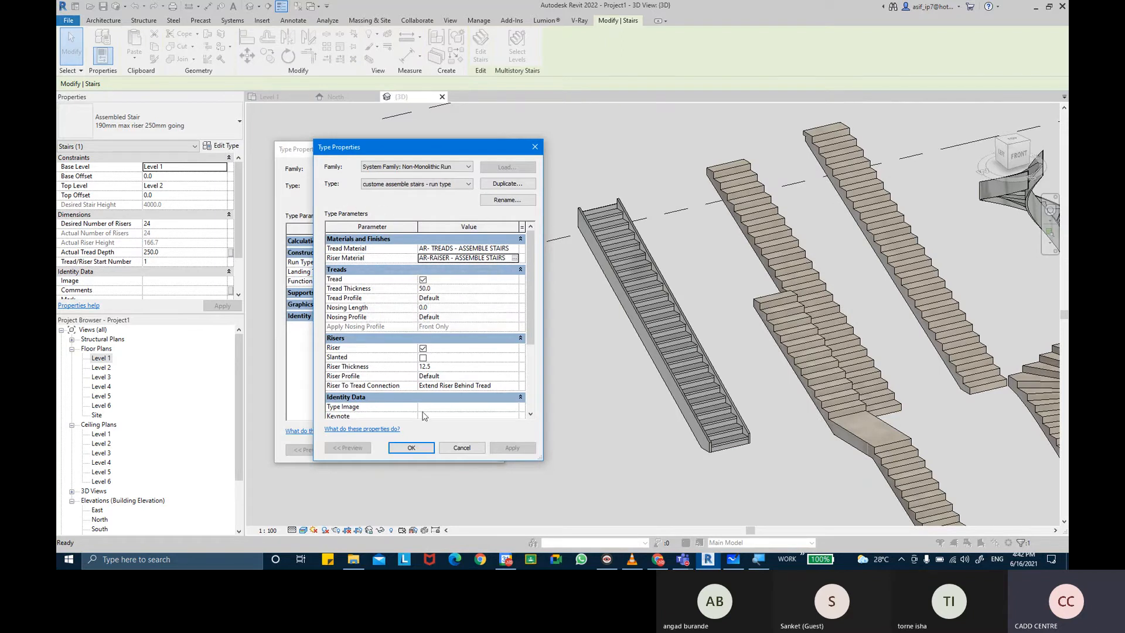
click(412, 448)
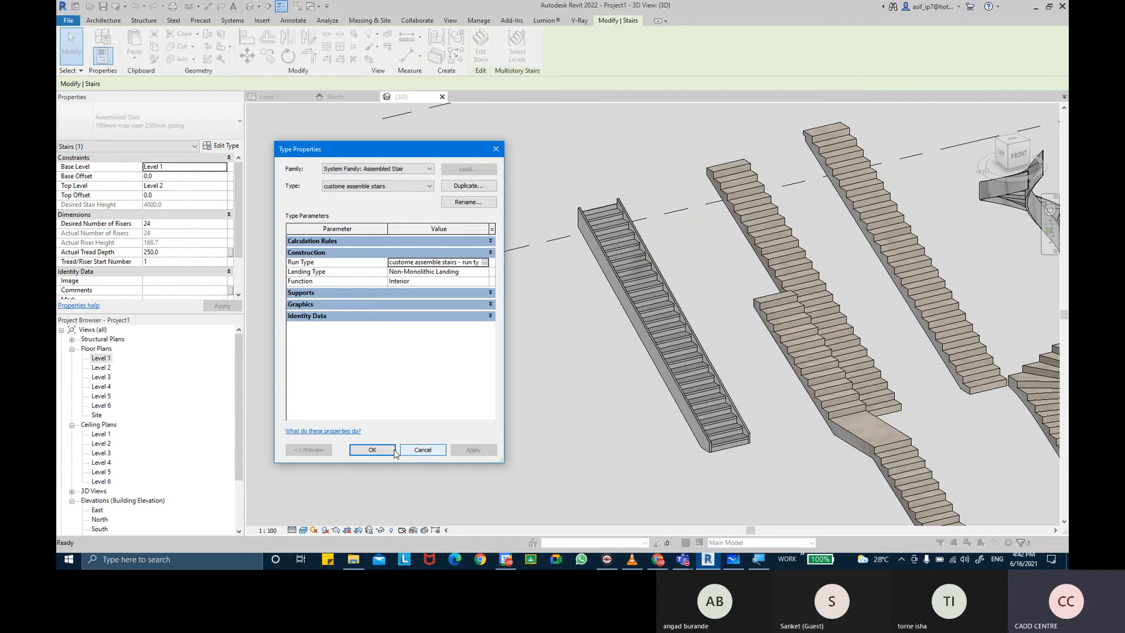
click(392, 450)
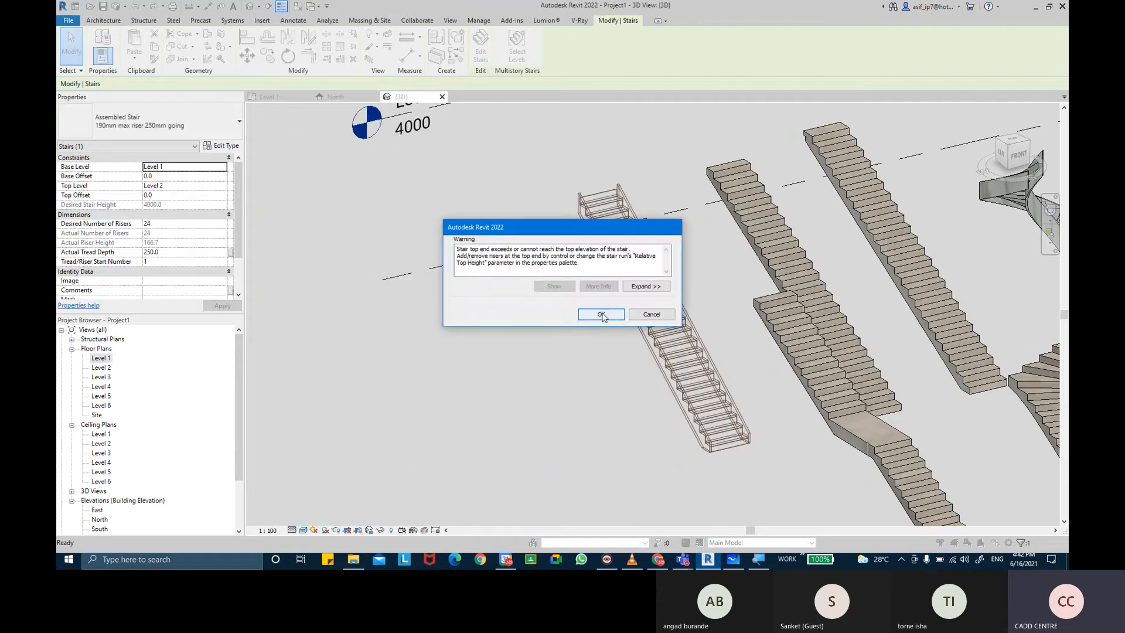
click(602, 315)
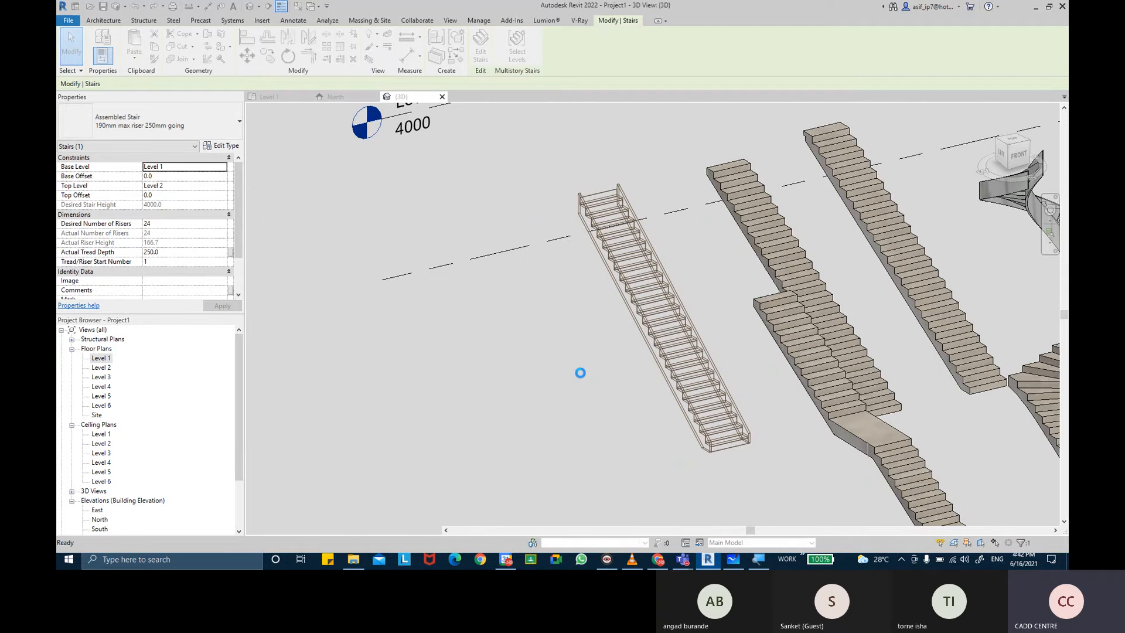
Step: Examine the wood finishes on the custom assembled stair's treads and risers up close
middle_drag(580, 373, 486, 378)
click(653, 333)
scroll(632, 455, up, 8)
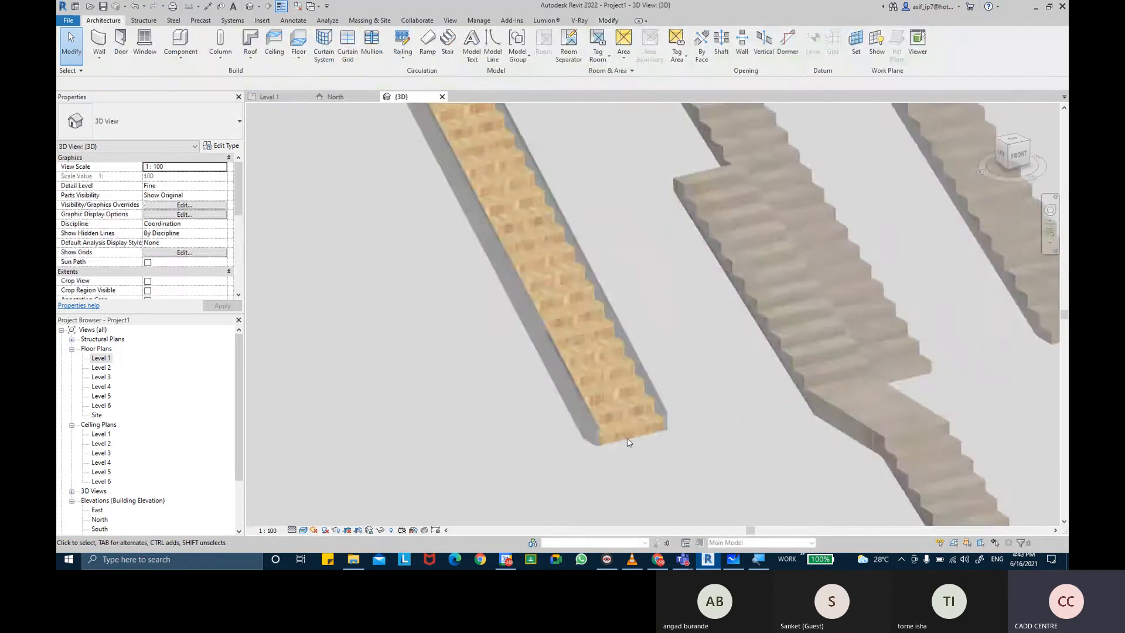
scroll(890, 198, down, 5)
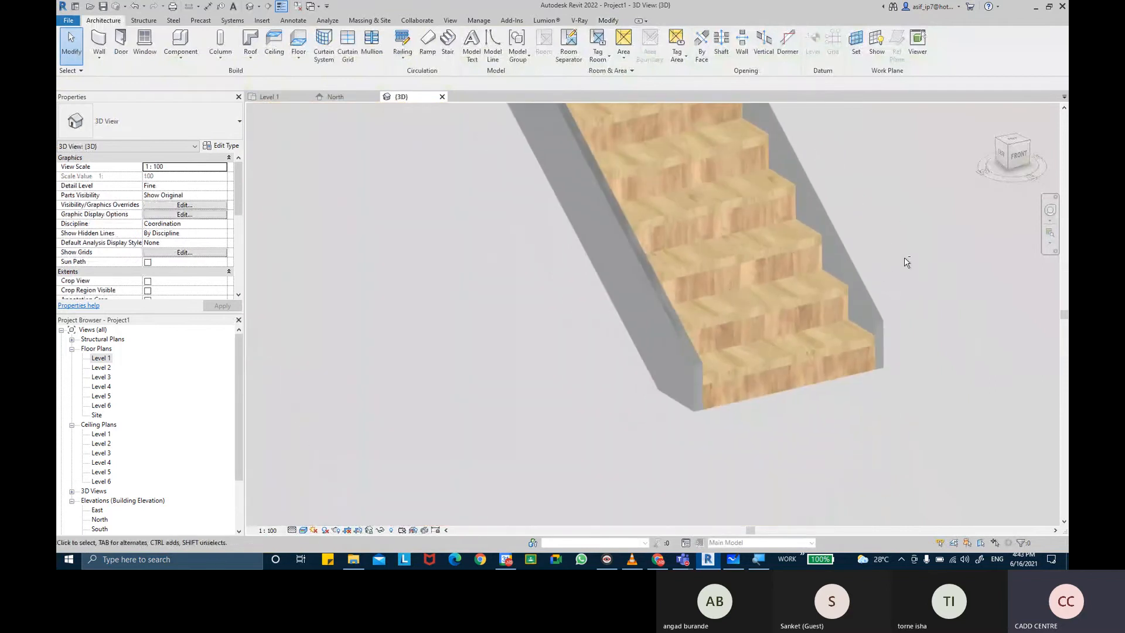
shift+middle_drag(906, 262, 932, 293)
scroll(932, 294, up, 5)
scroll(678, 246, up, 2)
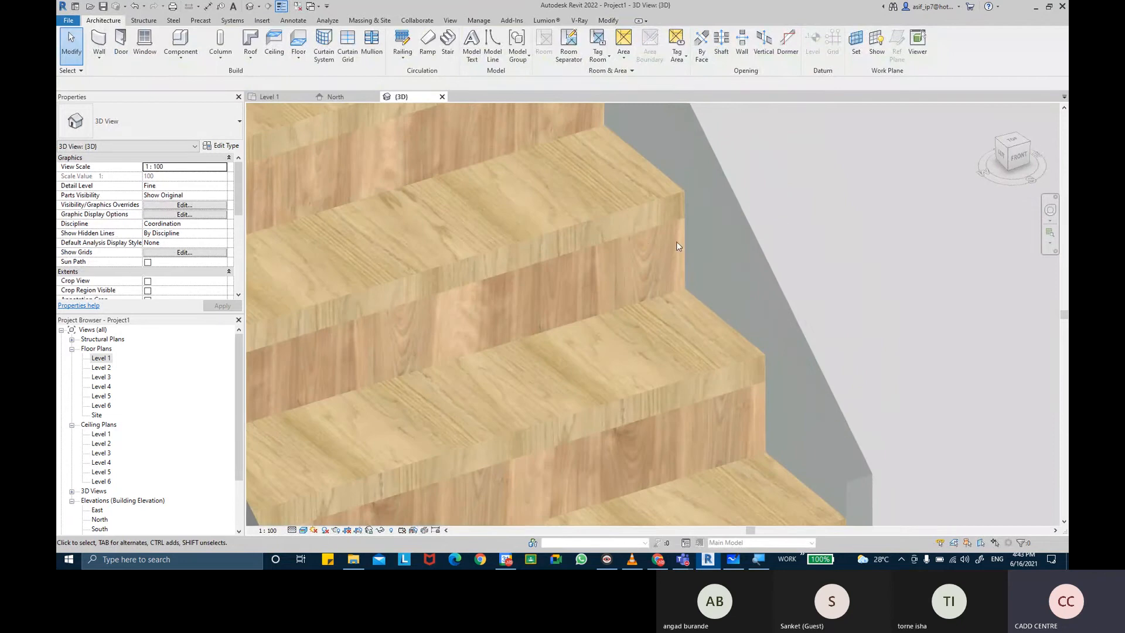
scroll(642, 288, down, 3)
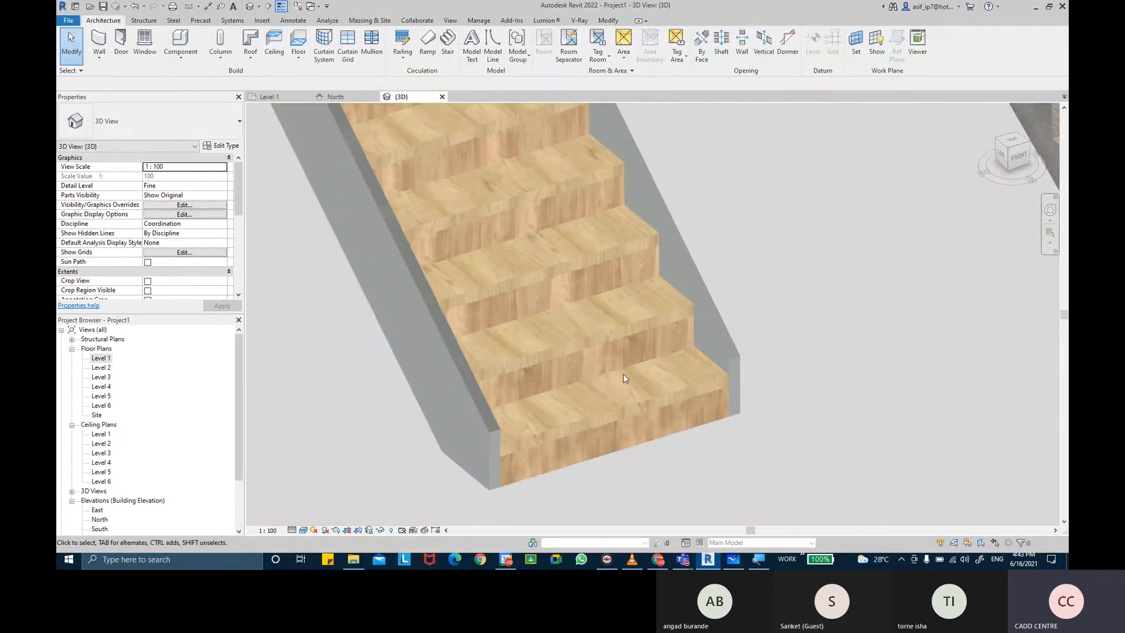
Step: Open the riser material for editing from the run type of the custom assembled stair
click(636, 446)
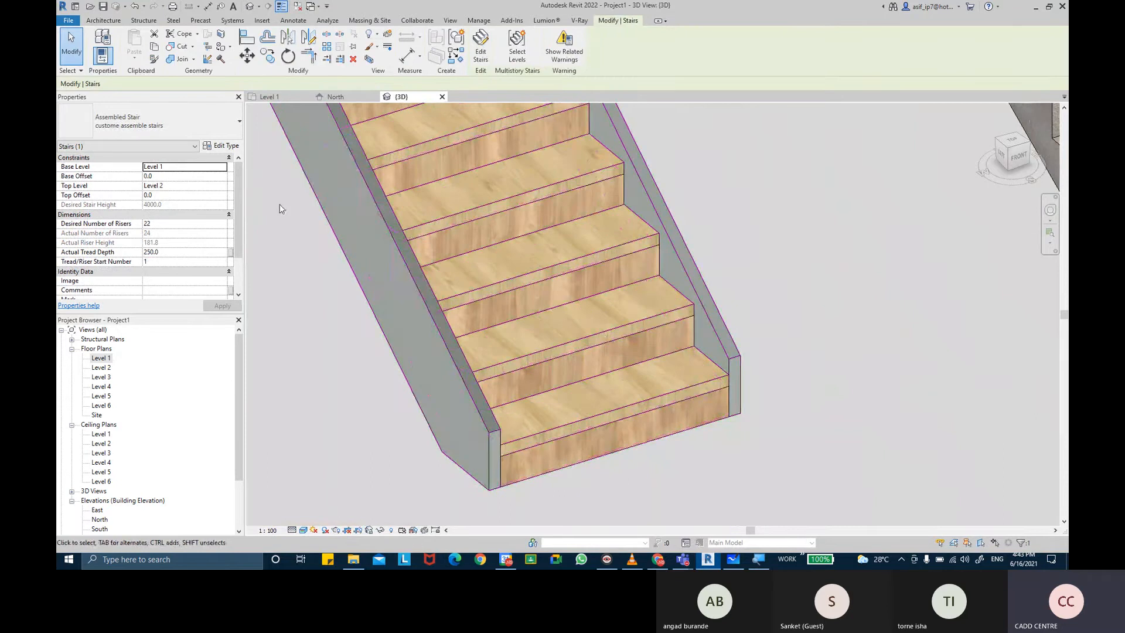
click(225, 146)
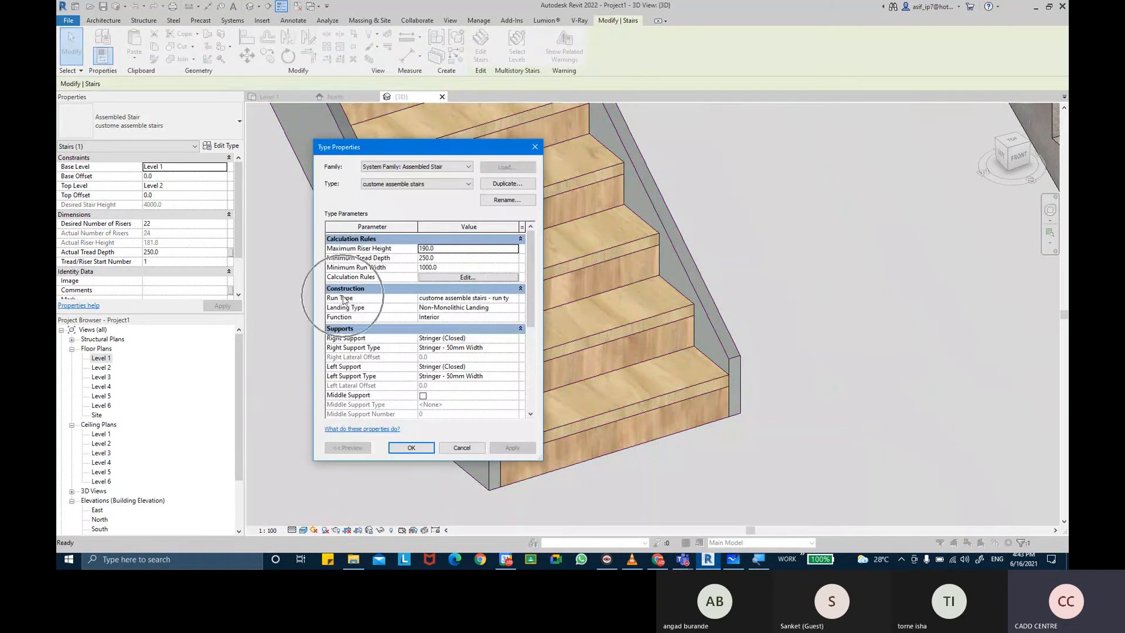
click(338, 240)
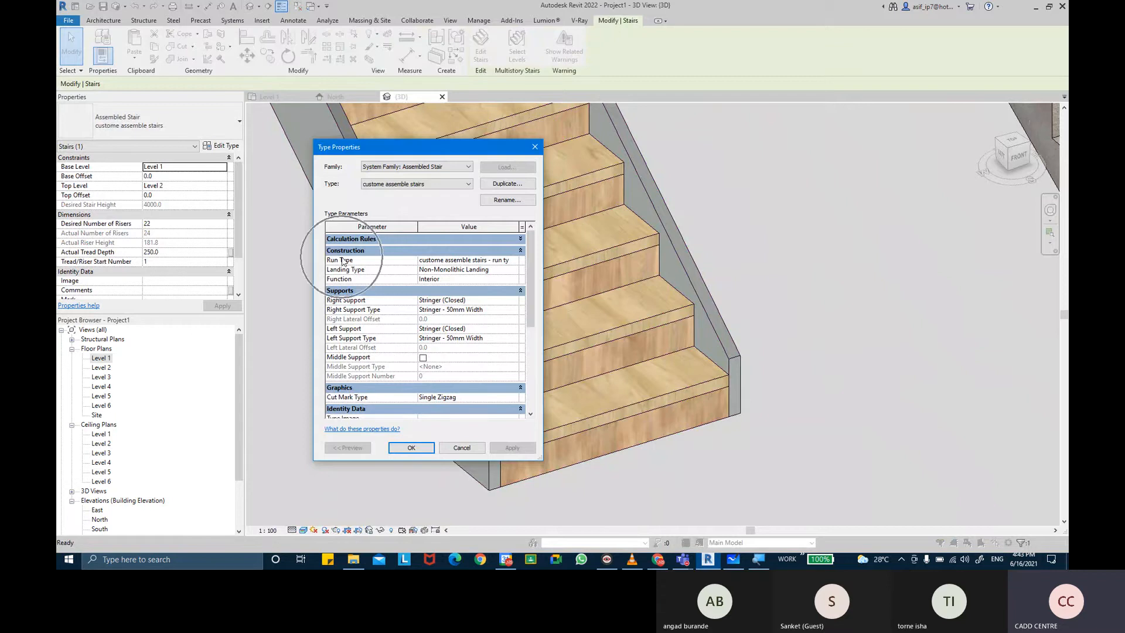
click(507, 260)
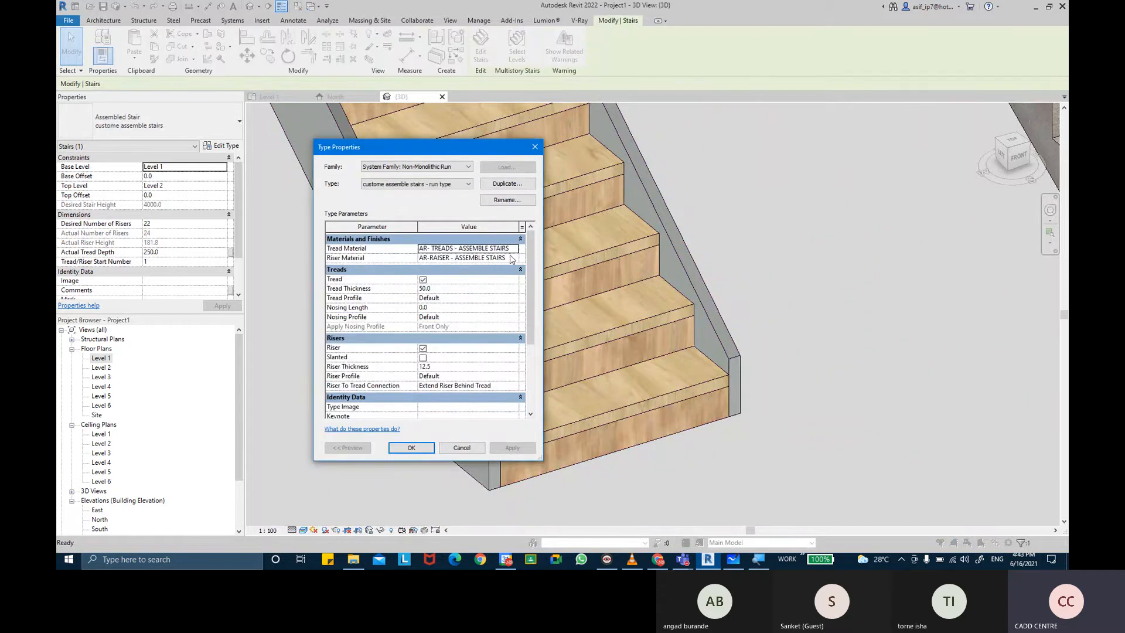
click(516, 260)
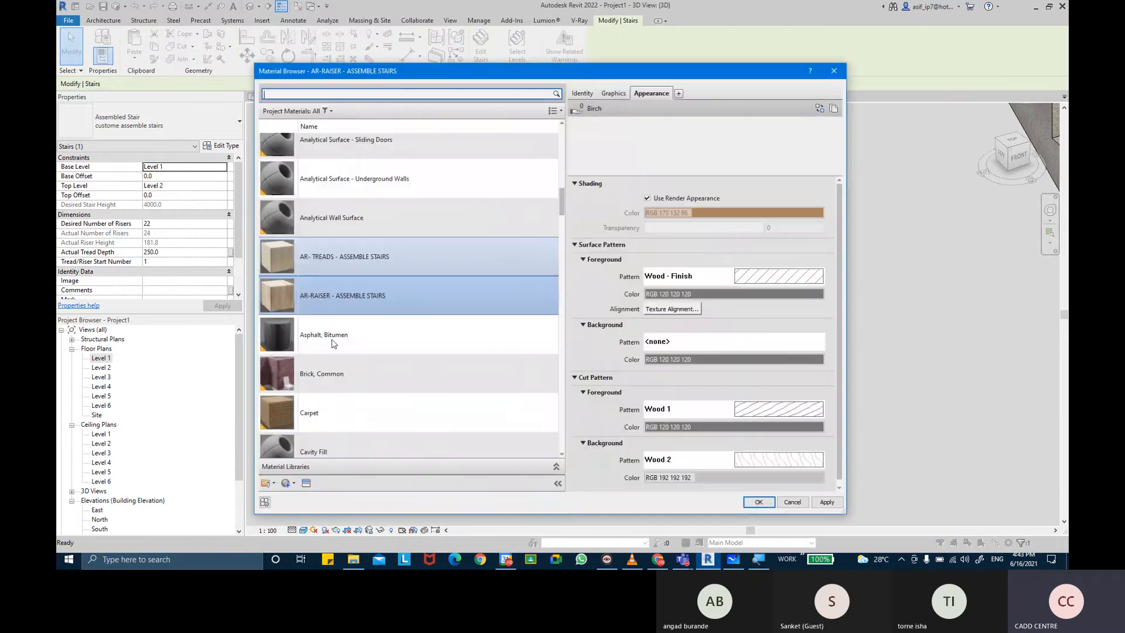
Step: Replace the riser material's appearance with Cherry - Semigloss from the Appearance Library's Wood category and accept the material
click(309, 486)
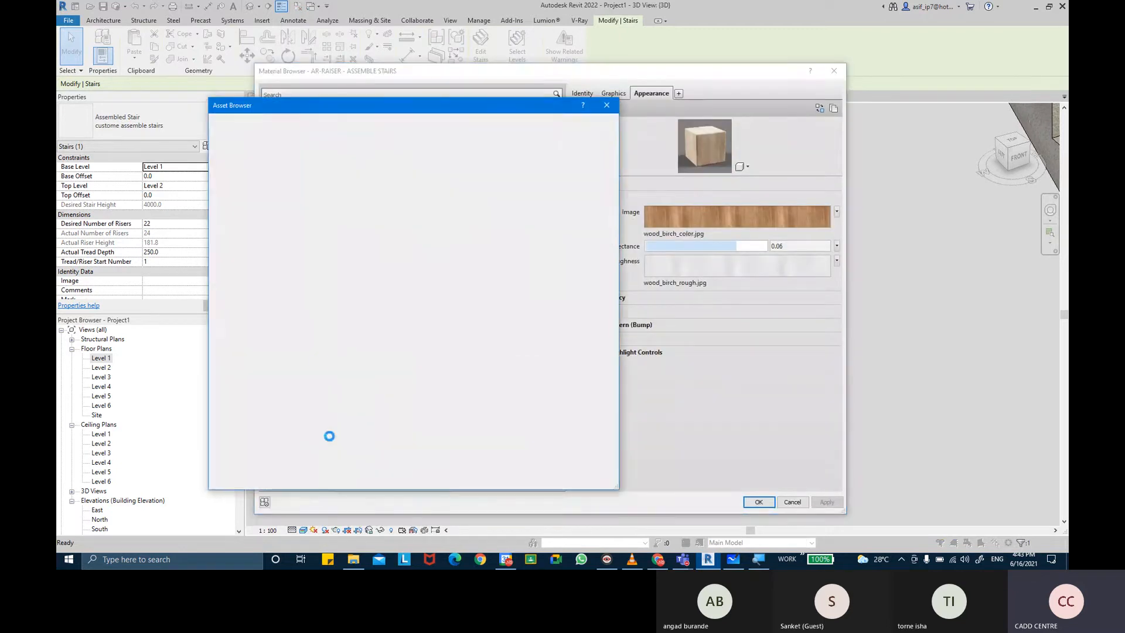
click(213, 181)
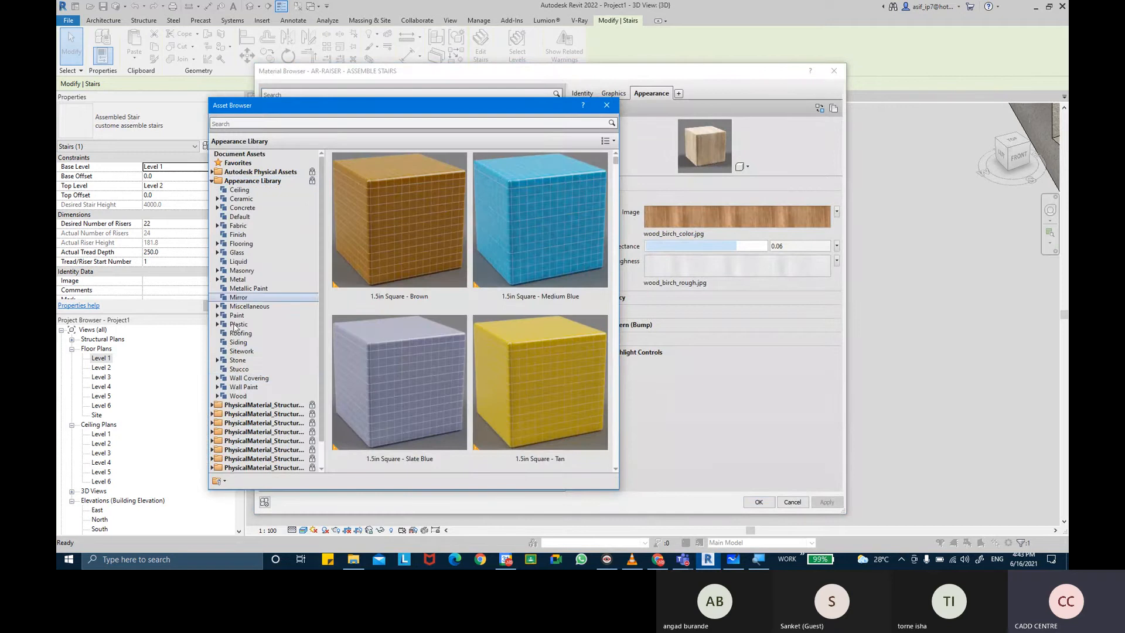
click(218, 396)
click(236, 397)
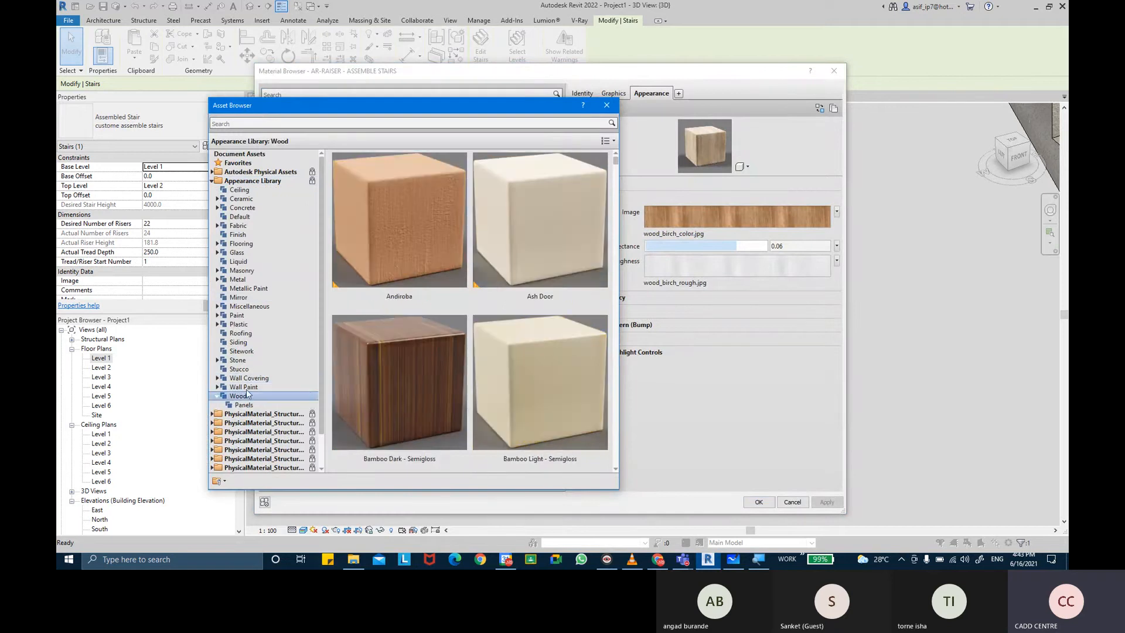
scroll(482, 307, down, 6)
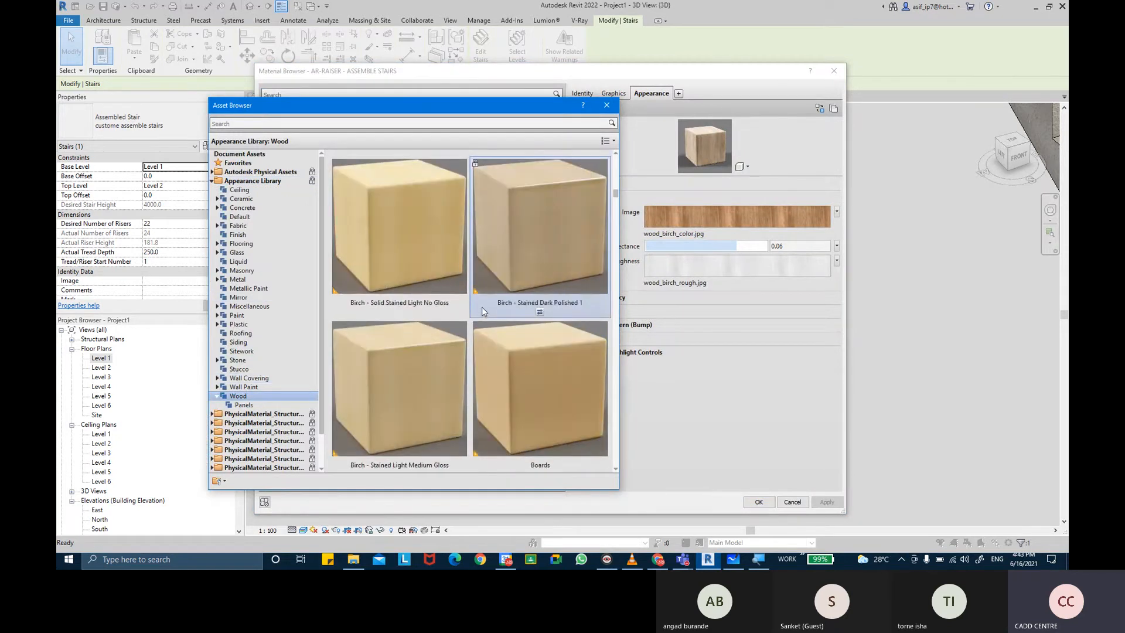
scroll(482, 307, down, 4)
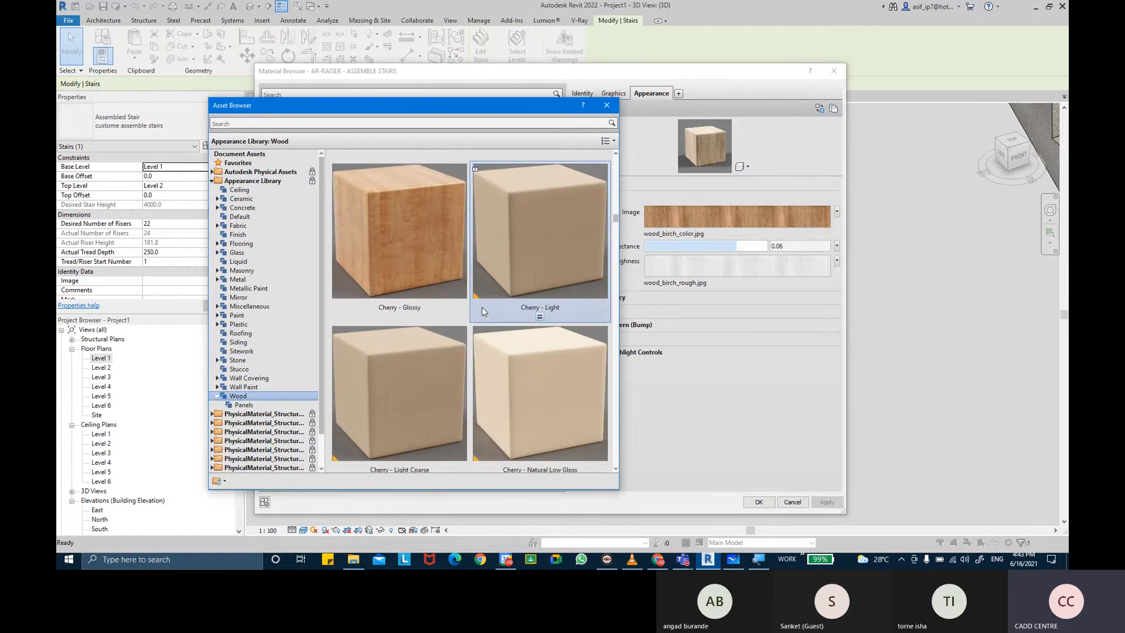
scroll(451, 296, down, 3)
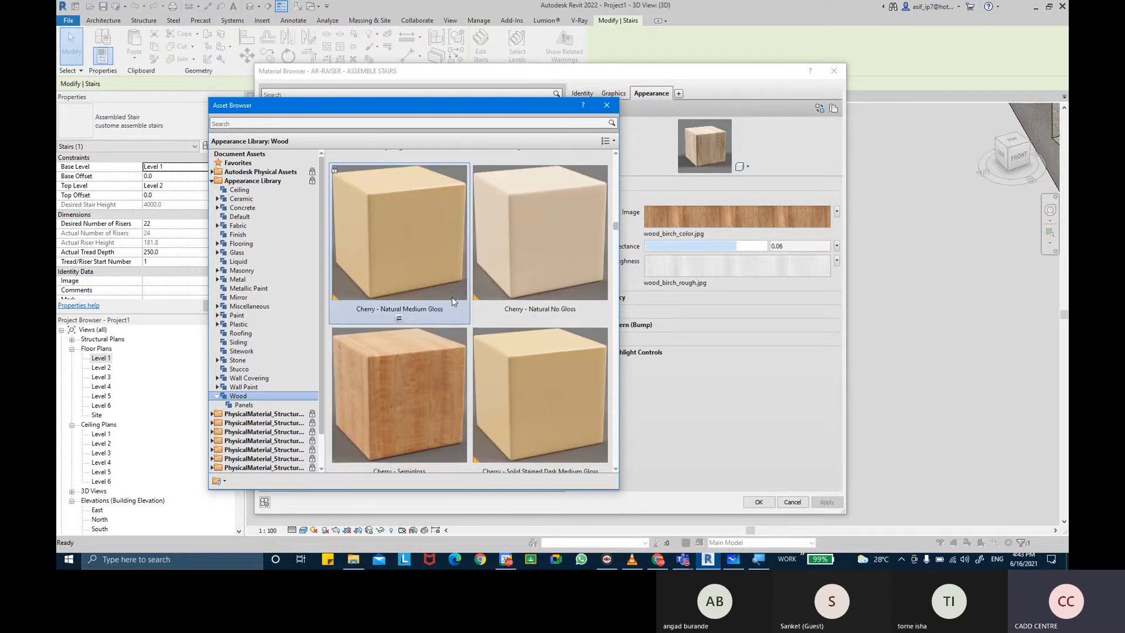
double_click(442, 354)
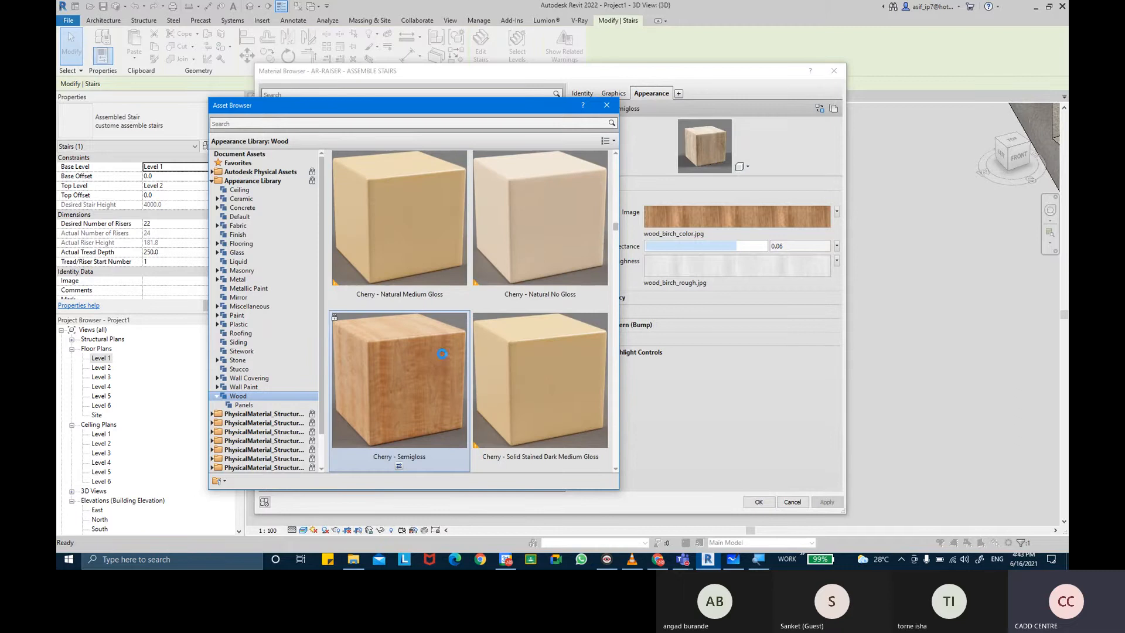
scroll(441, 354, down, 2)
click(606, 105)
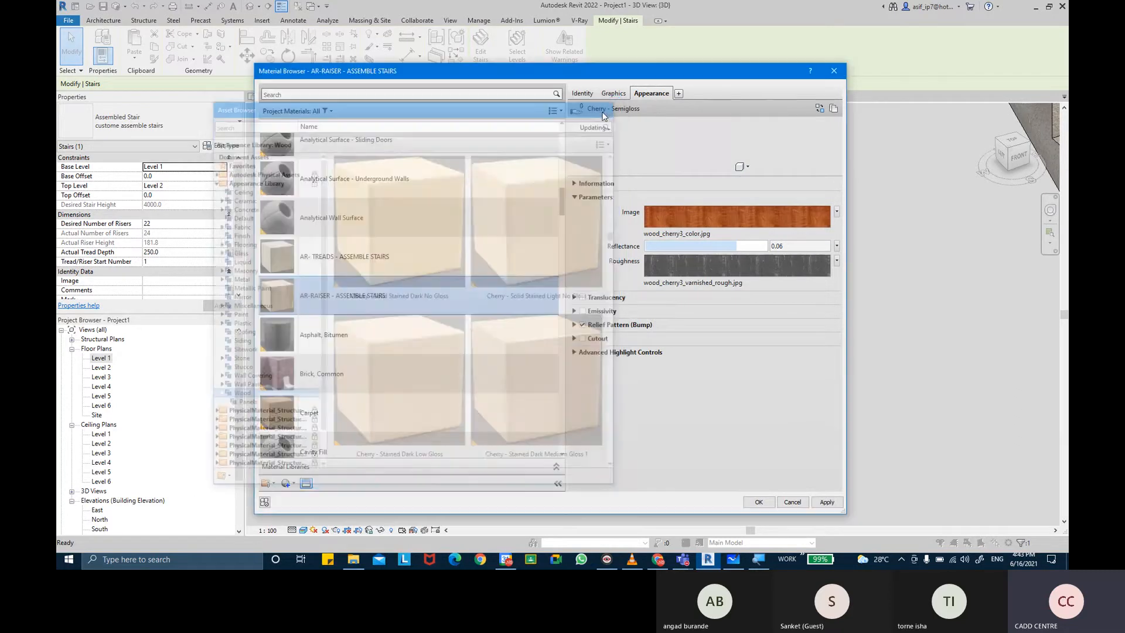
click(770, 503)
Step: Apply the run type changes and accept both the run type and stair type properties
click(497, 449)
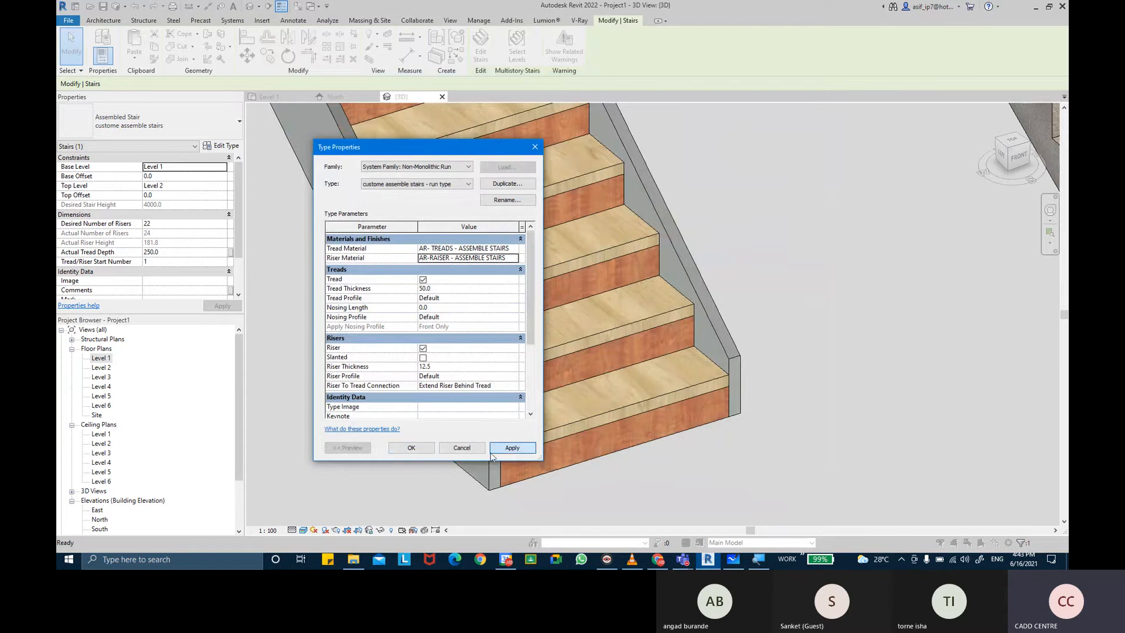
click(417, 448)
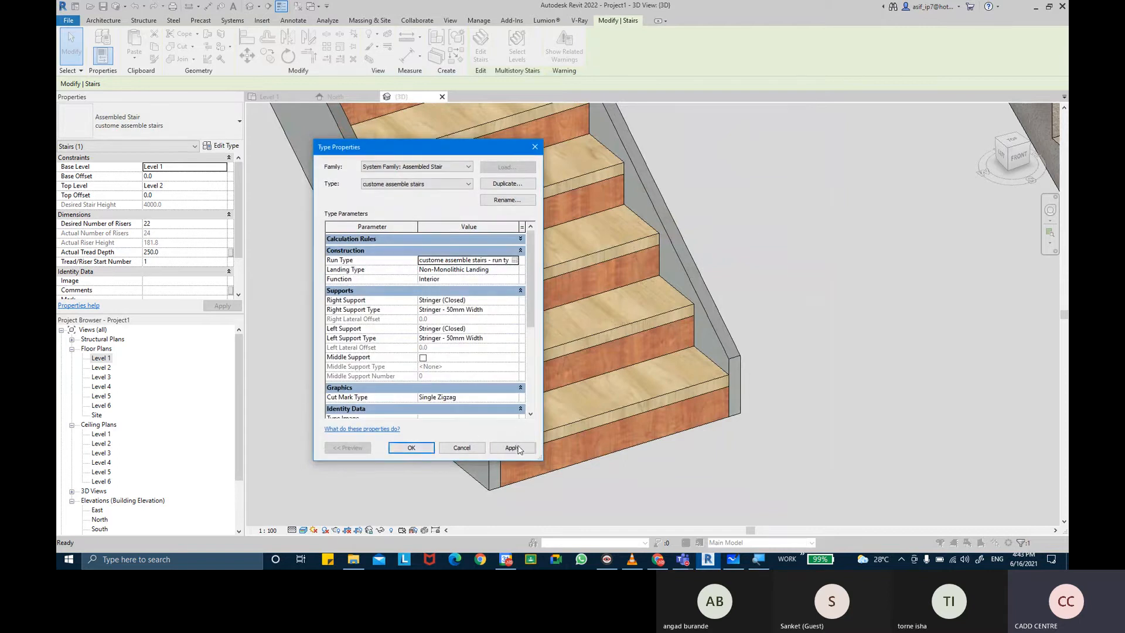
click(404, 449)
Step: Collapse the Calculation Rules, Supports, Graphics and Identity Data groups in the custom assembled stair's type properties and open its run type
scroll(726, 352, down, 3)
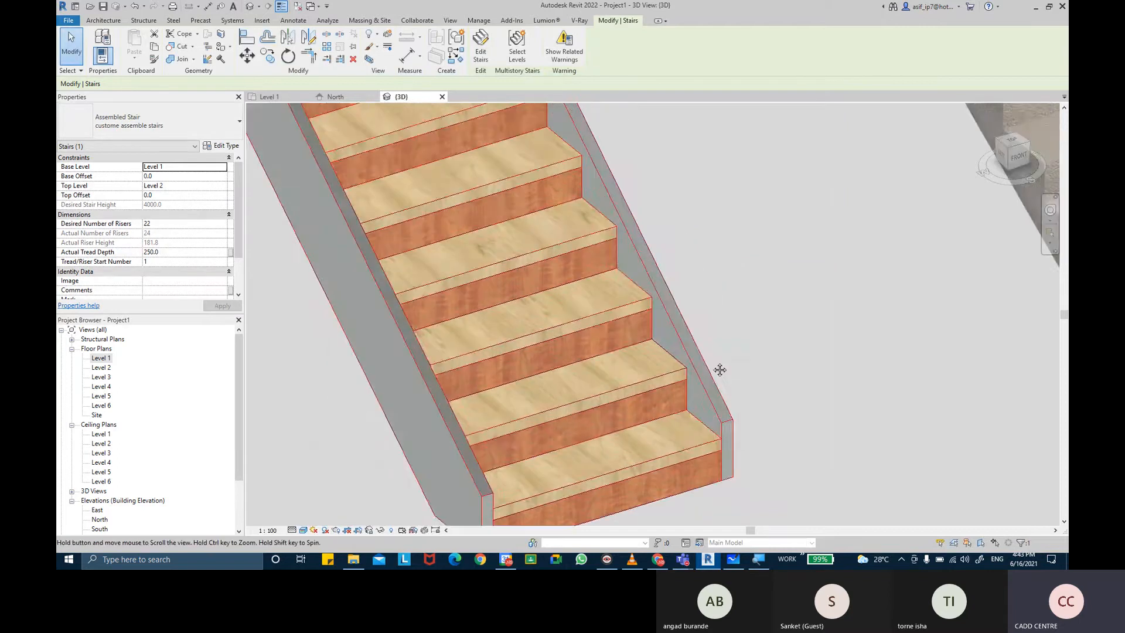
shift+middle_drag(705, 353, 724, 285)
scroll(739, 269, up, 5)
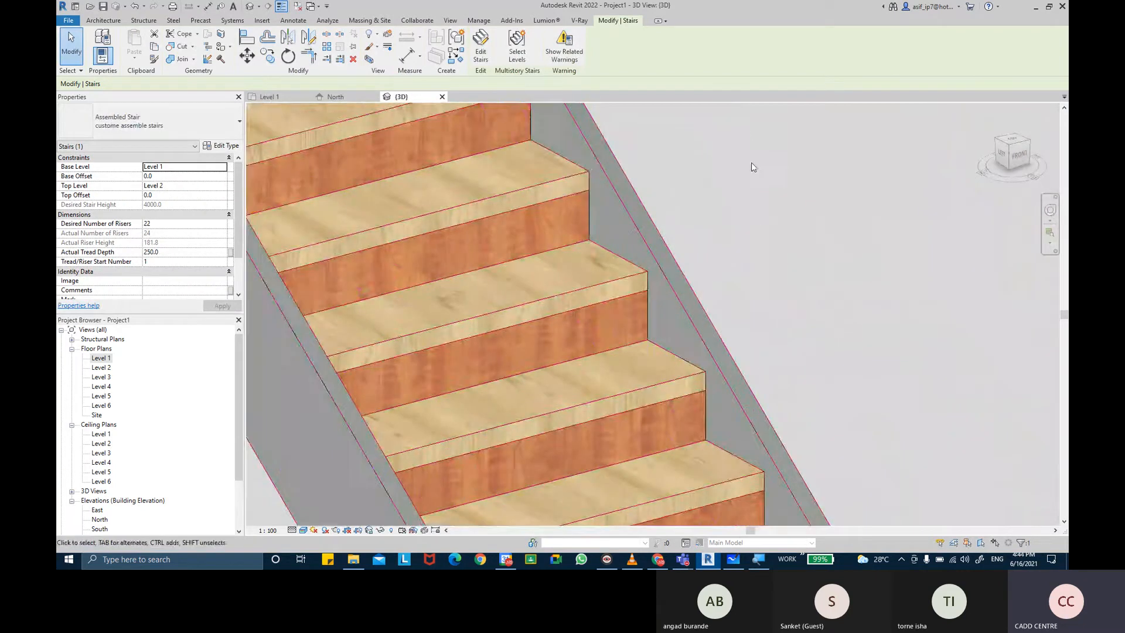
scroll(756, 253, up, 4)
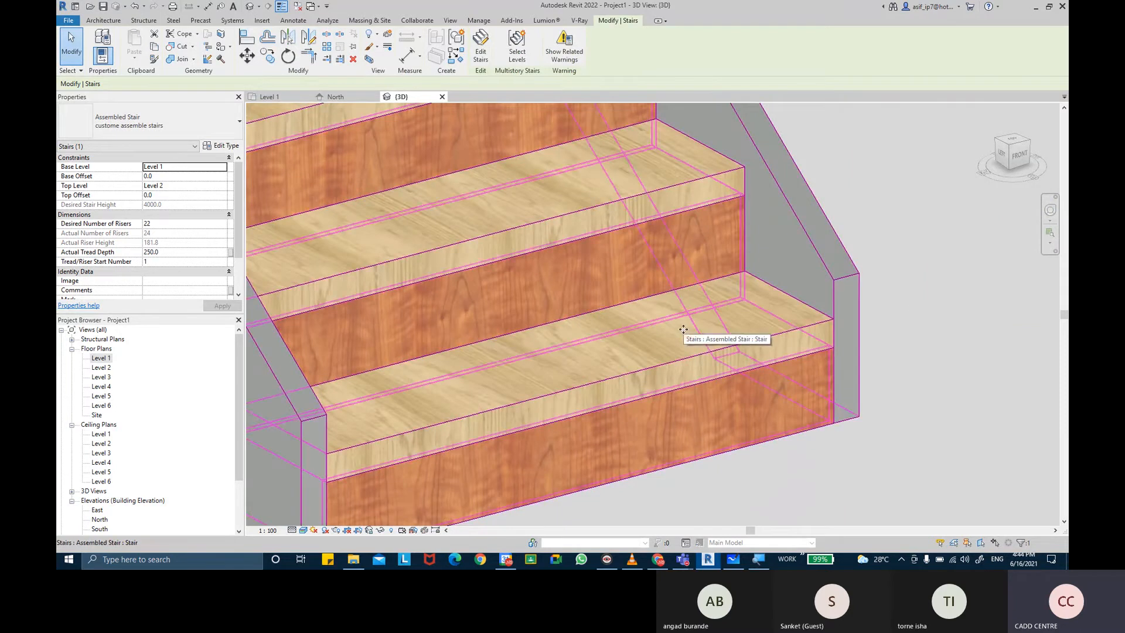
click(206, 150)
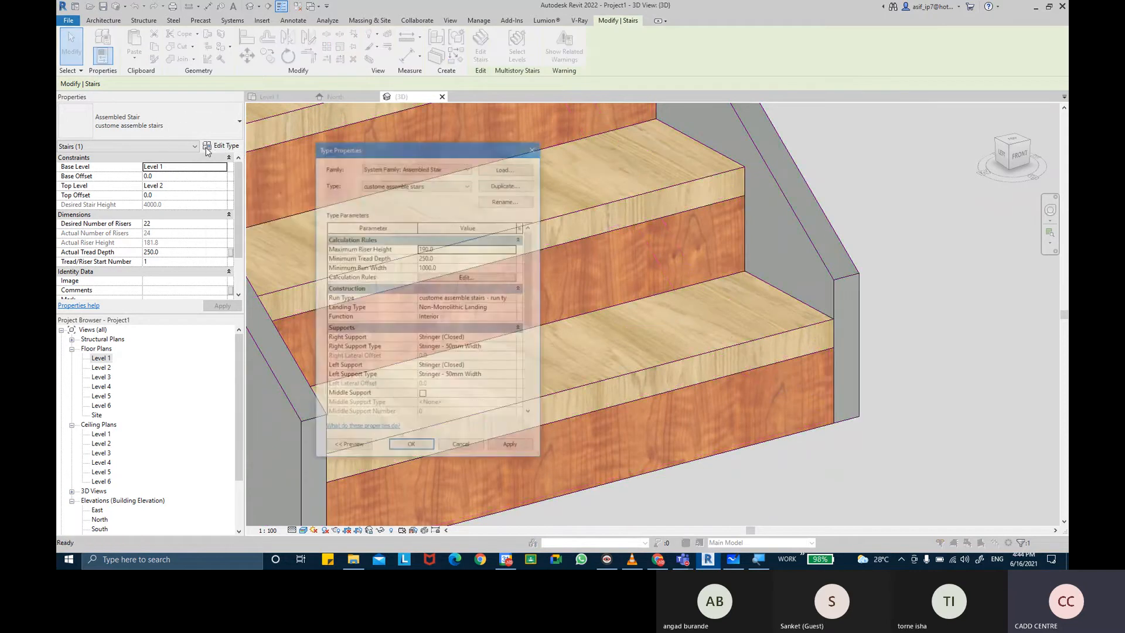
click(368, 239)
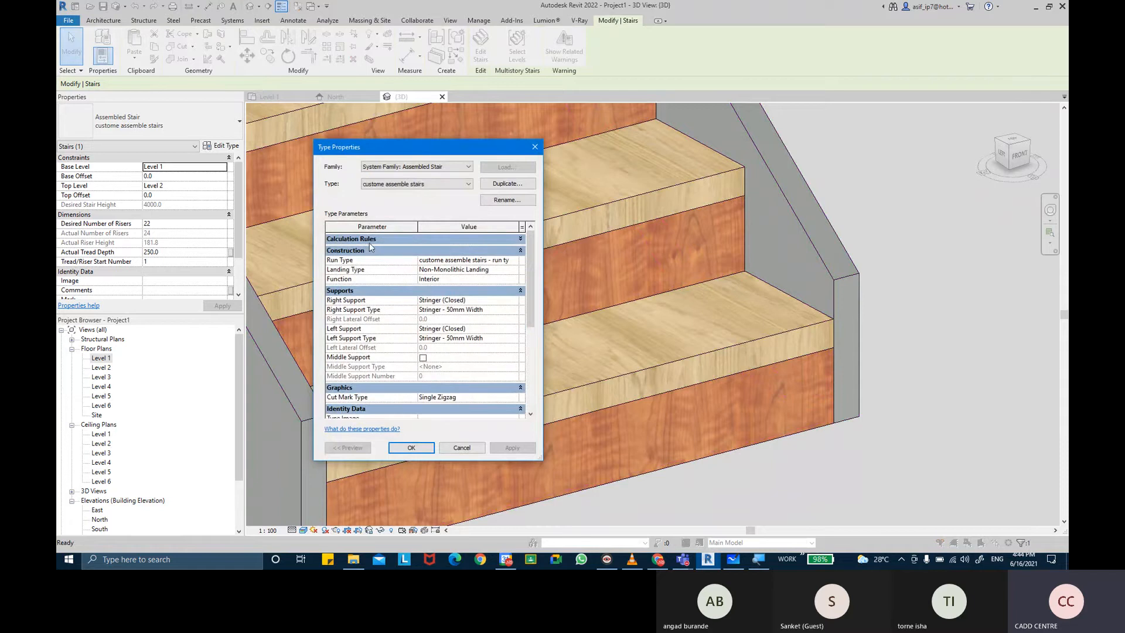
click(360, 293)
click(358, 303)
click(357, 311)
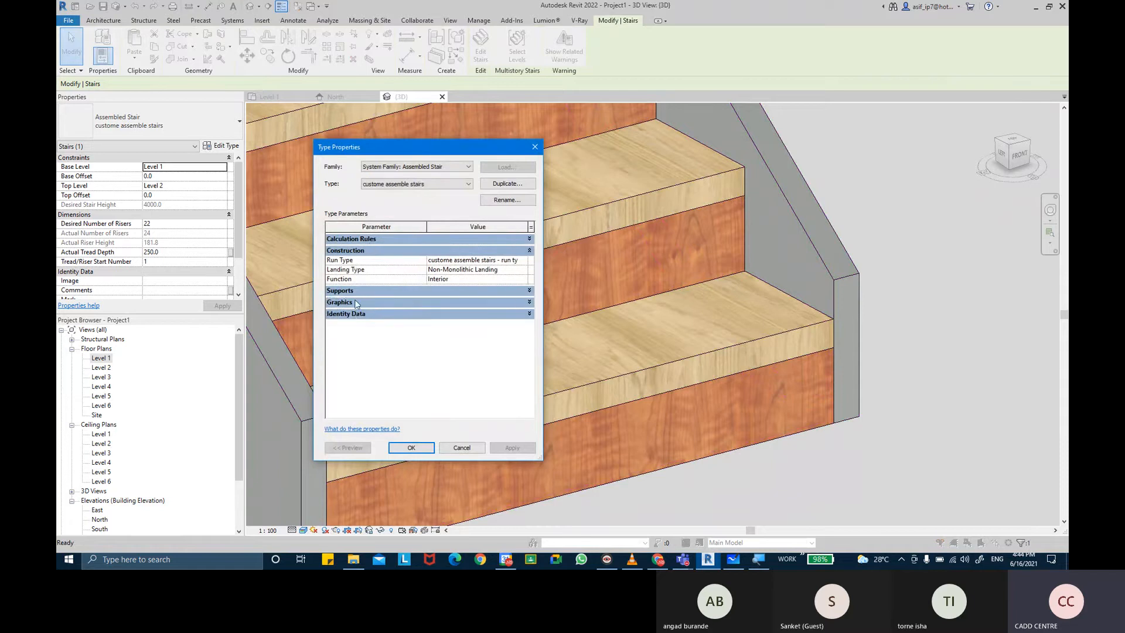
click(522, 262)
drag(428, 151, 570, 155)
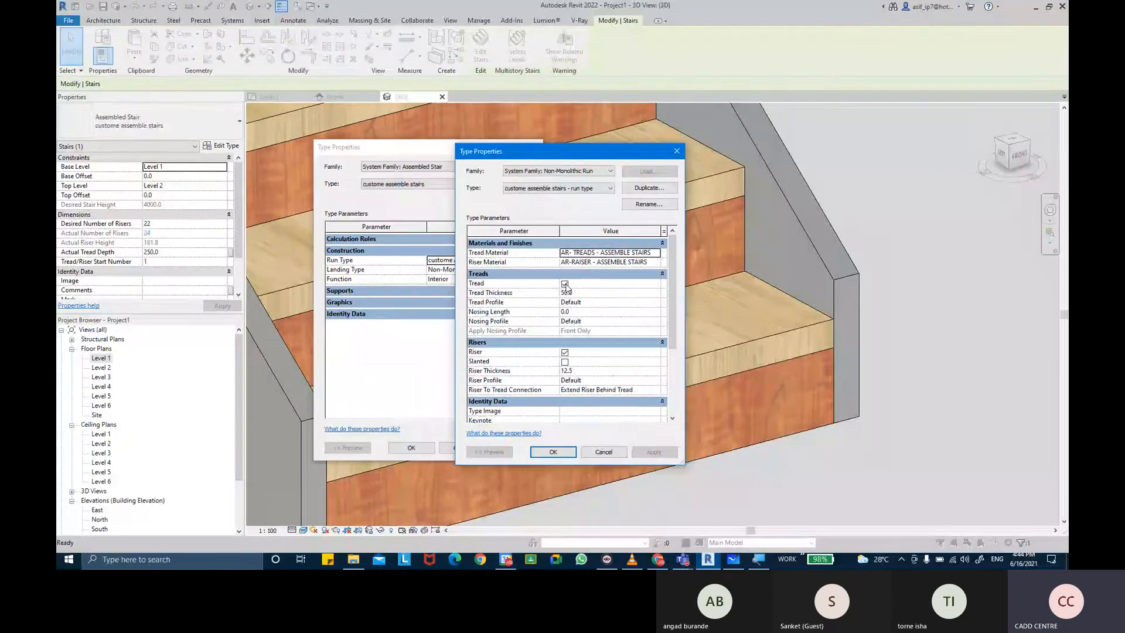
Step: Turn off the treads in the run type, apply the change, accept both type properties and inspect the stair up close
click(669, 298)
click(648, 452)
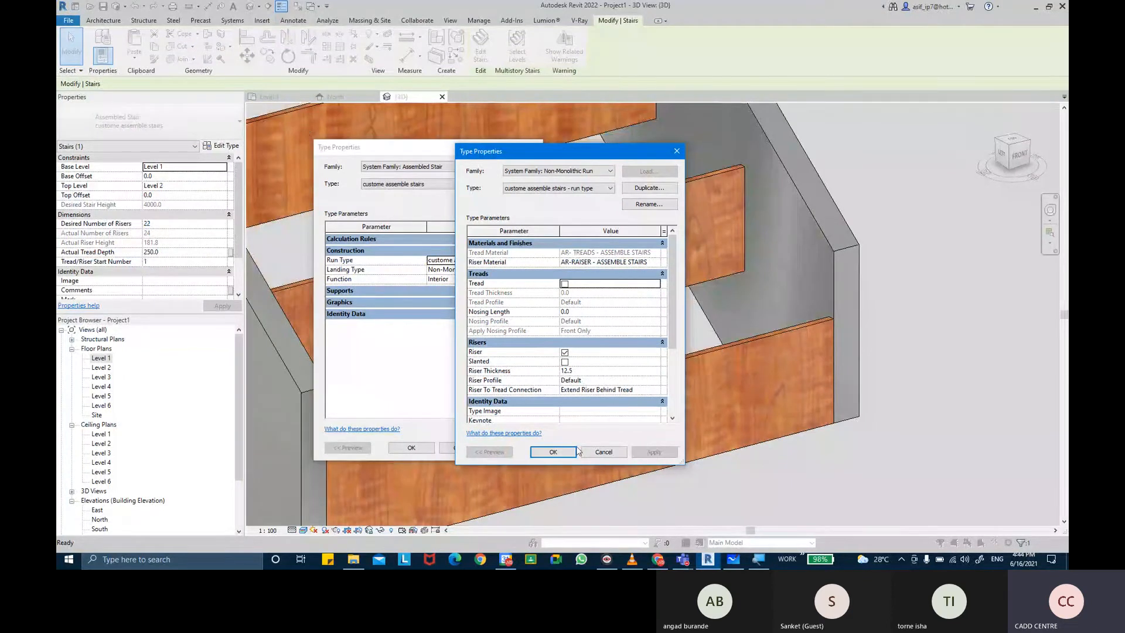
click(552, 452)
click(411, 447)
shift+middle_drag(418, 447, 582, 369)
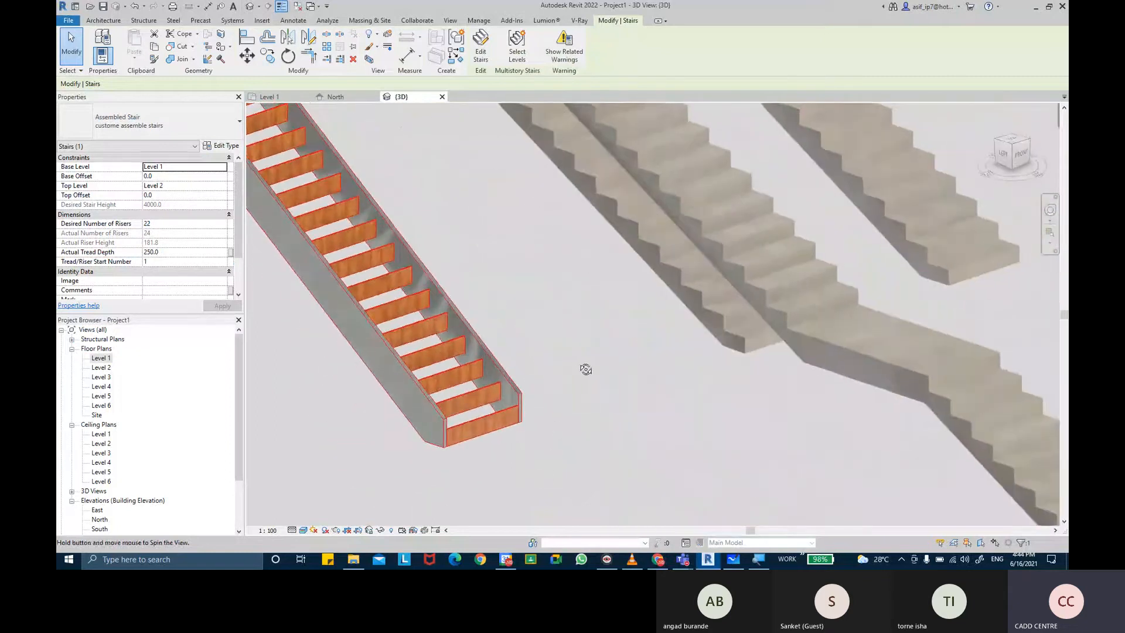
scroll(463, 486, up, 5)
scroll(463, 486, up, 2)
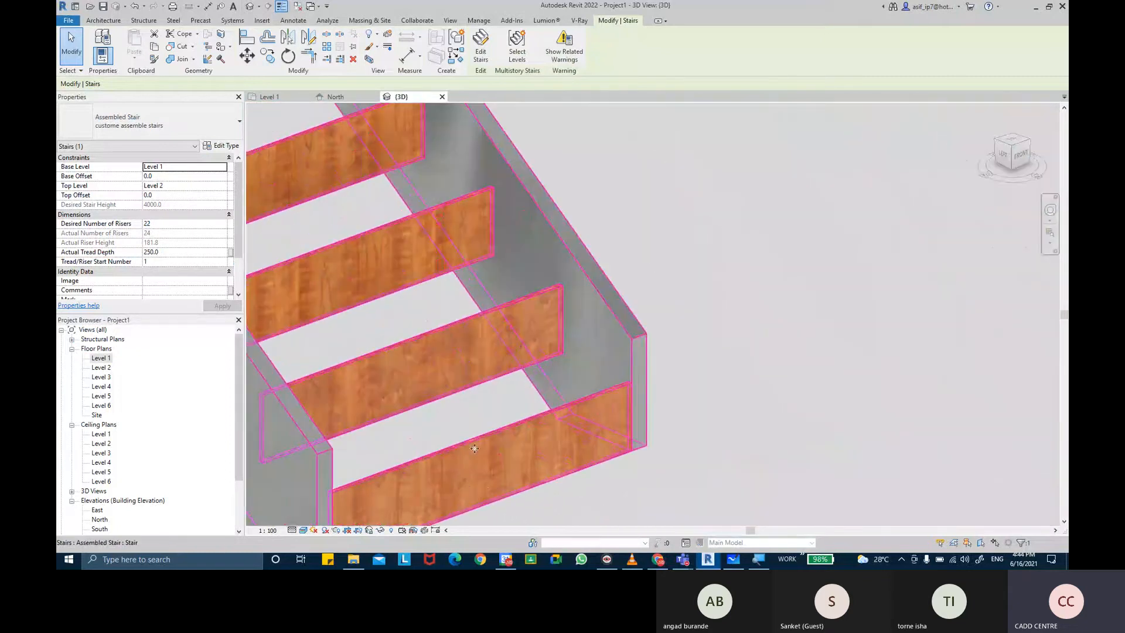
Step: Reopen the custom assembled stair's run type, turn the treads on, set the tread thickness to 30 and apply
click(222, 145)
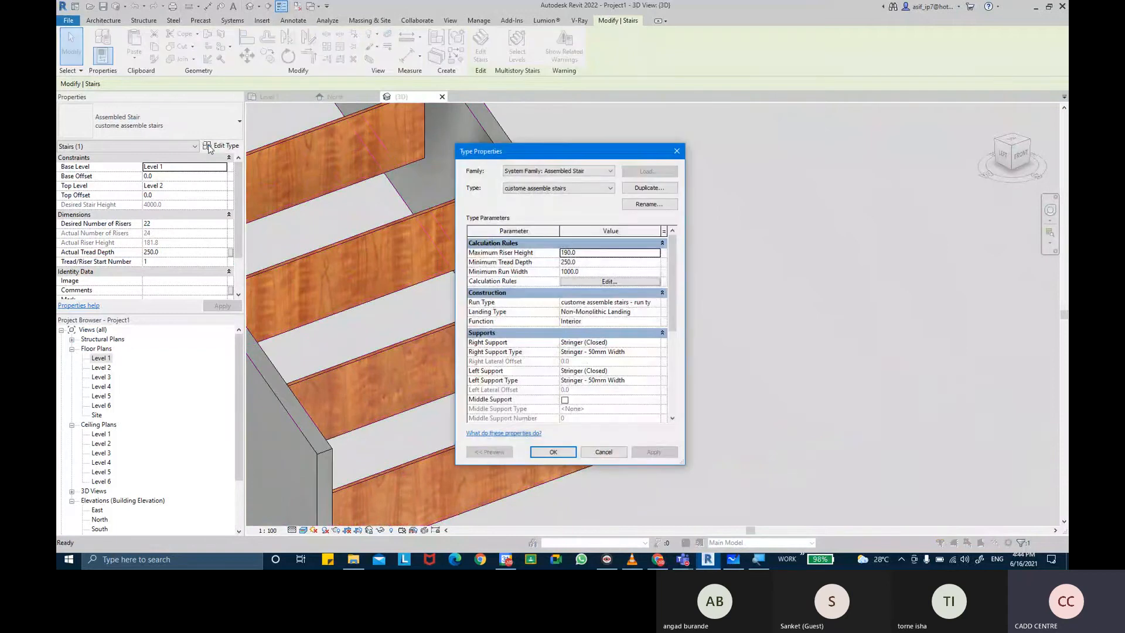
click(656, 303)
click(657, 302)
click(564, 284)
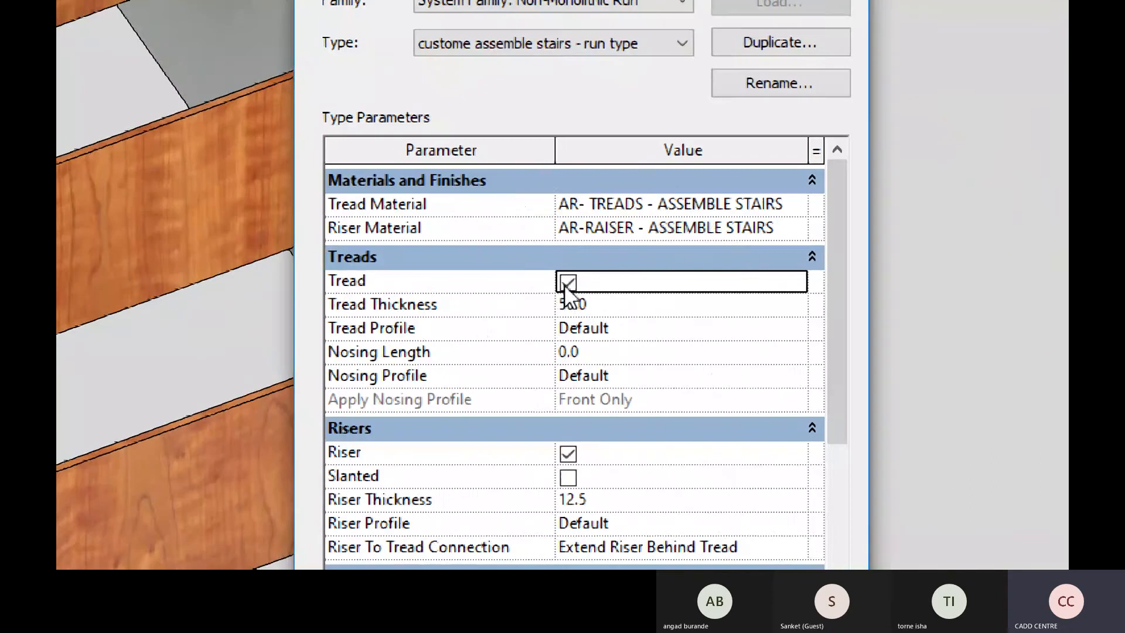
click(612, 303)
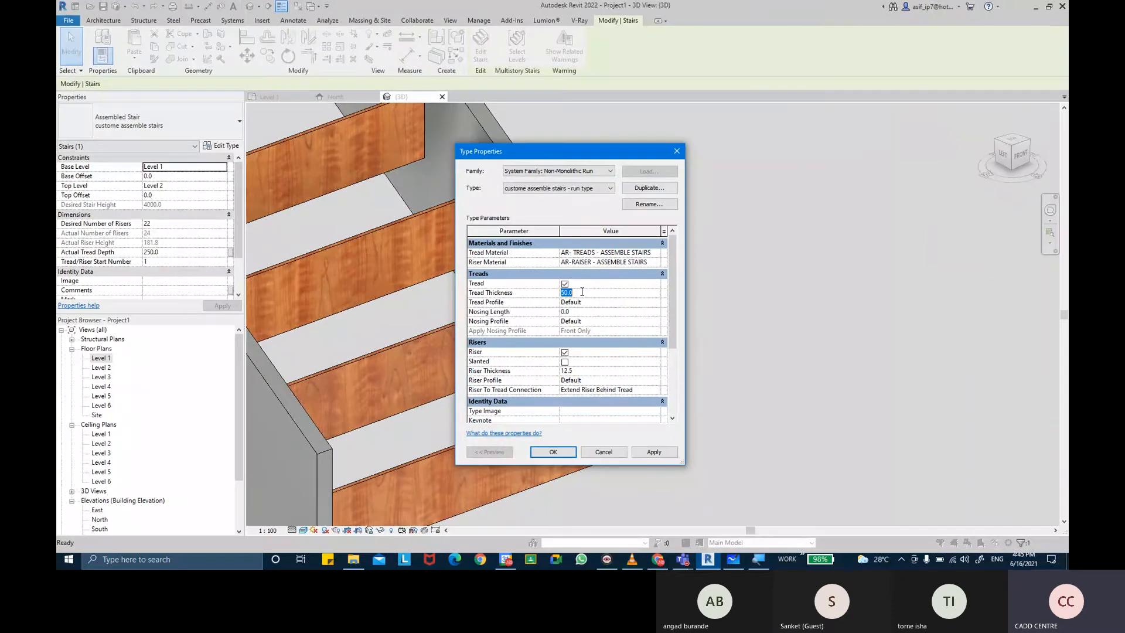
text(30)
key(Return)
click(652, 451)
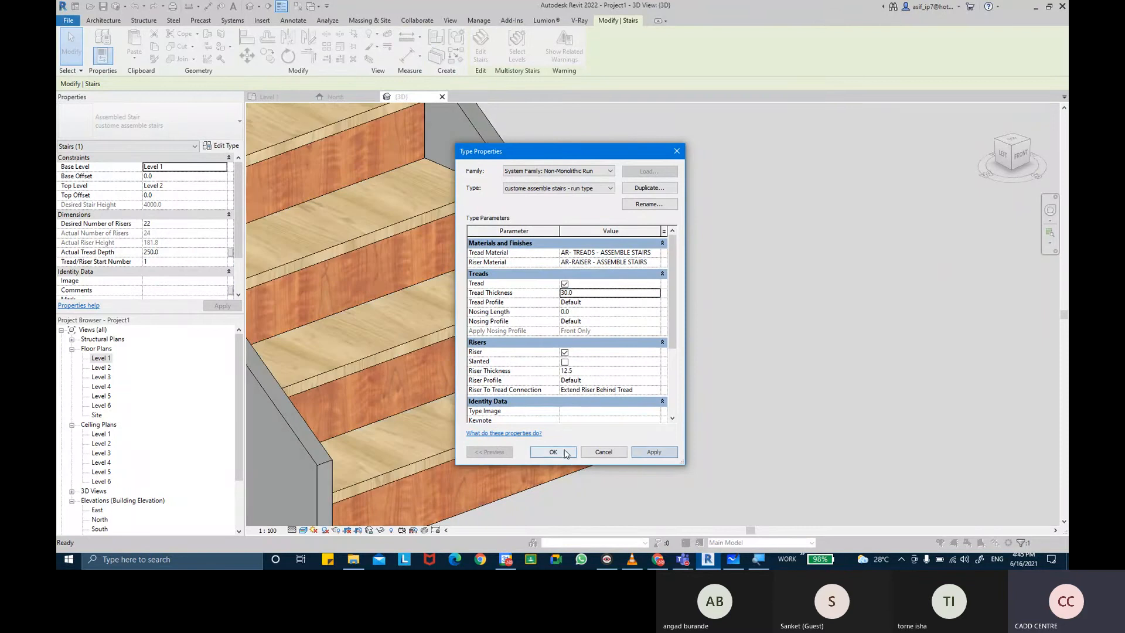
Step: Set the run type's tread thickness to 20 and apply it with the stair kept in view
drag(554, 157, 734, 142)
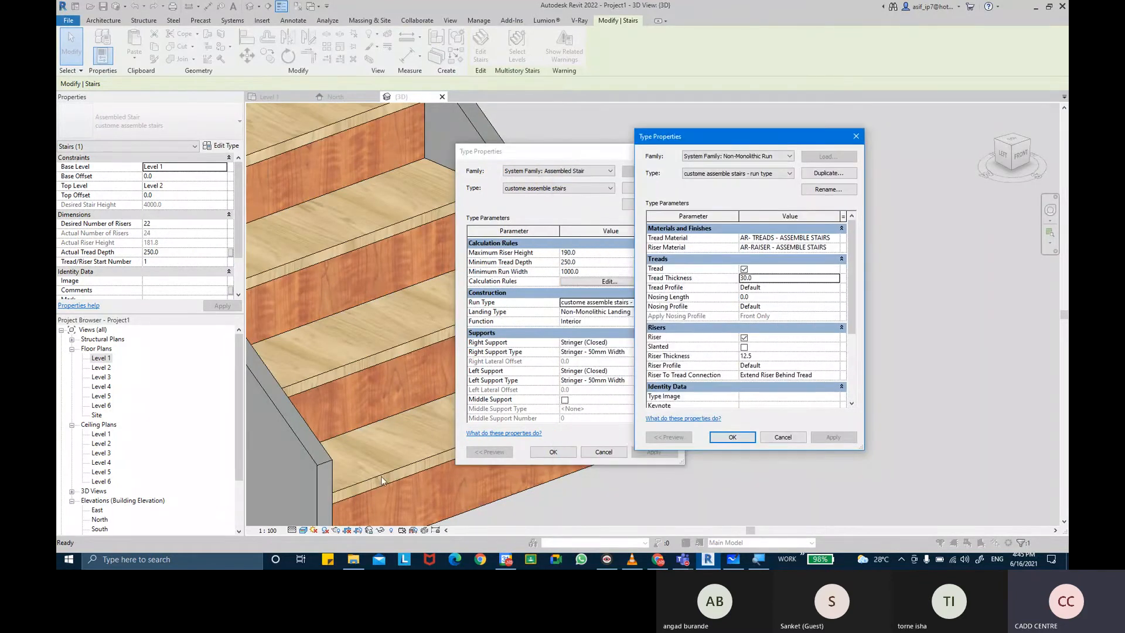
double_click(759, 280)
text(20.0)
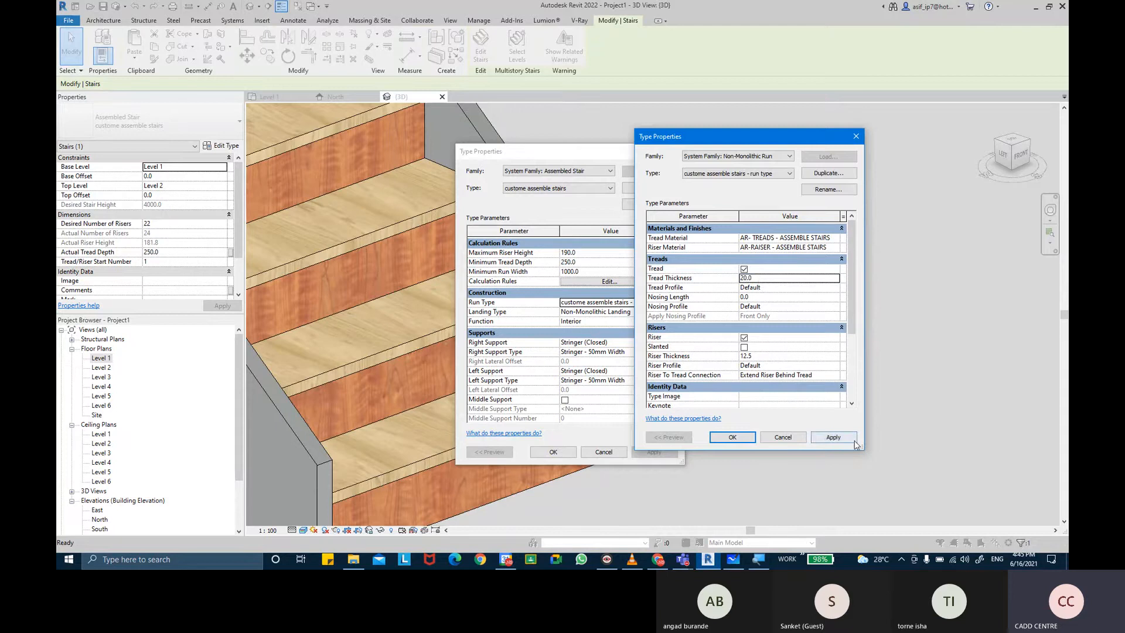
click(853, 440)
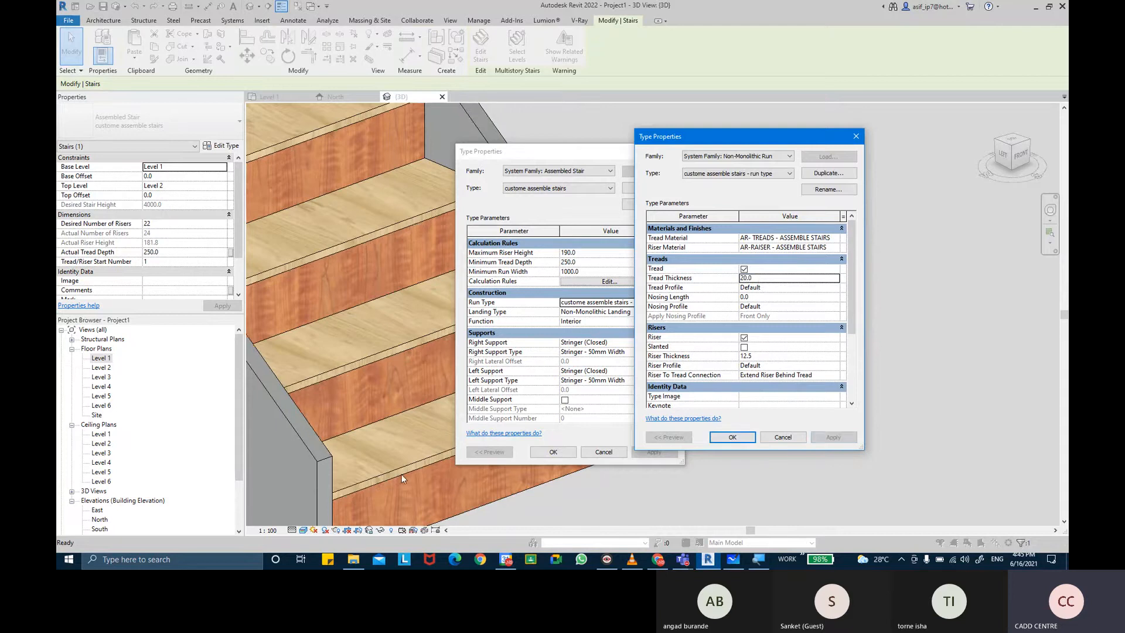
Step: Set the run type's tread thickness to 30 and apply the change
click(768, 280)
text(30)
key(Return)
click(838, 437)
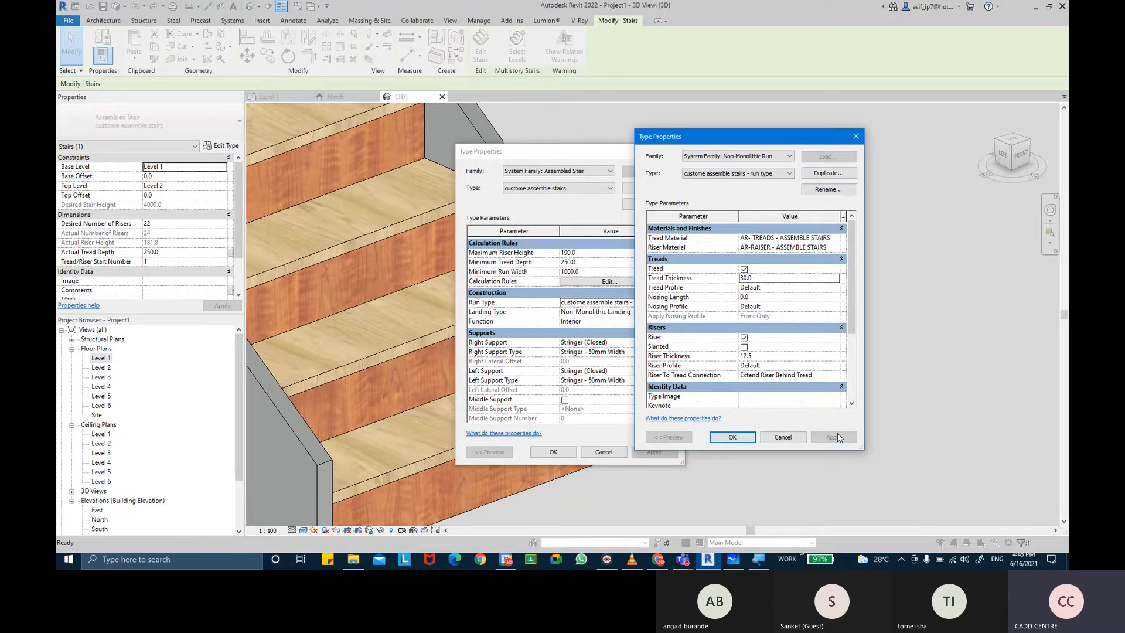
Step: Review the available tread profiles in the run type and keep Default
click(760, 279)
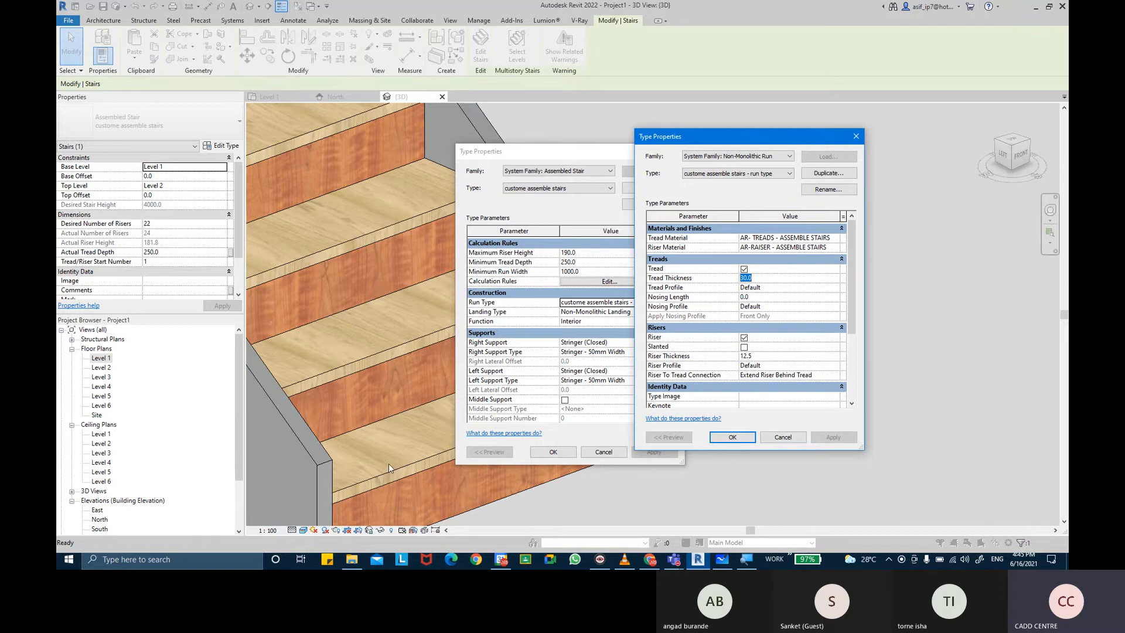
click(835, 287)
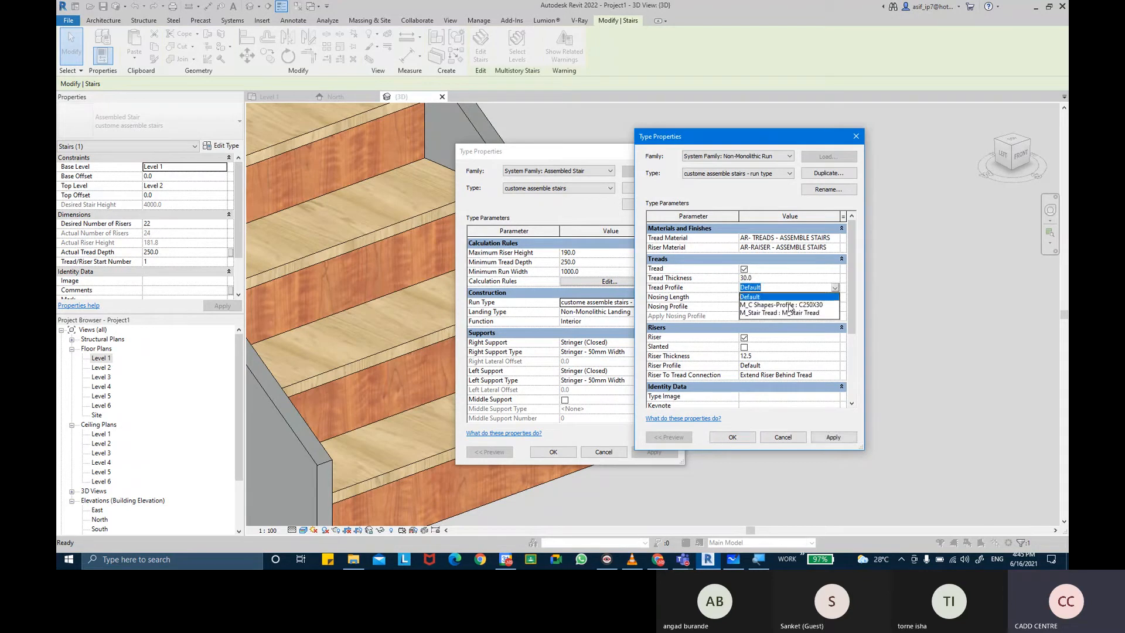
click(764, 297)
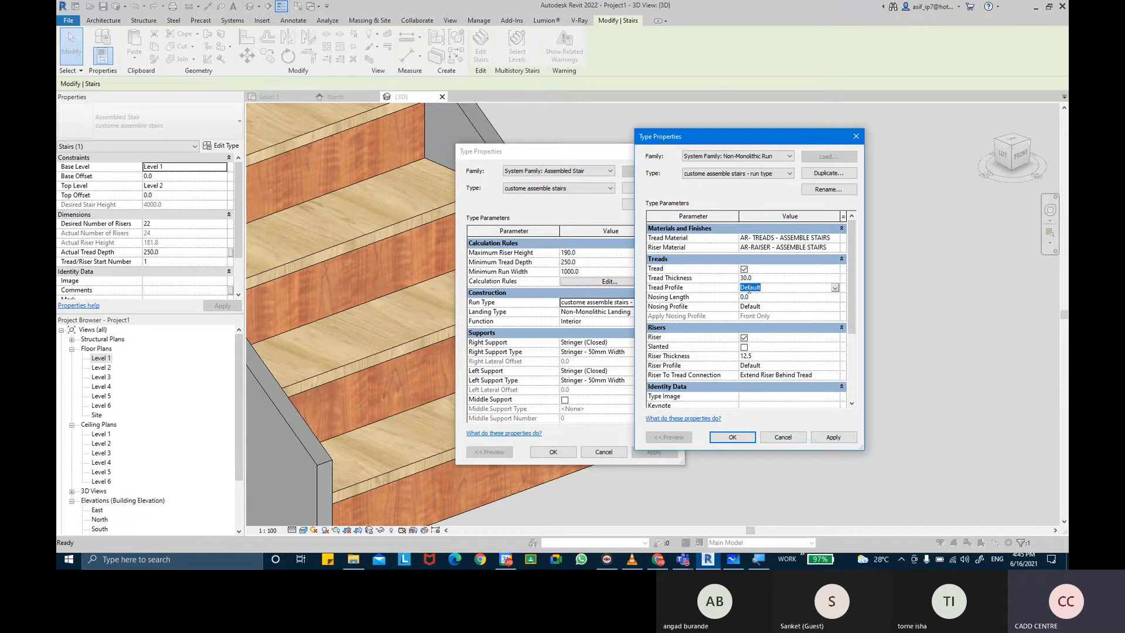
Step: Switch to Microsoft Whiteboard, leave the stair types board and open a new blank board
click(737, 558)
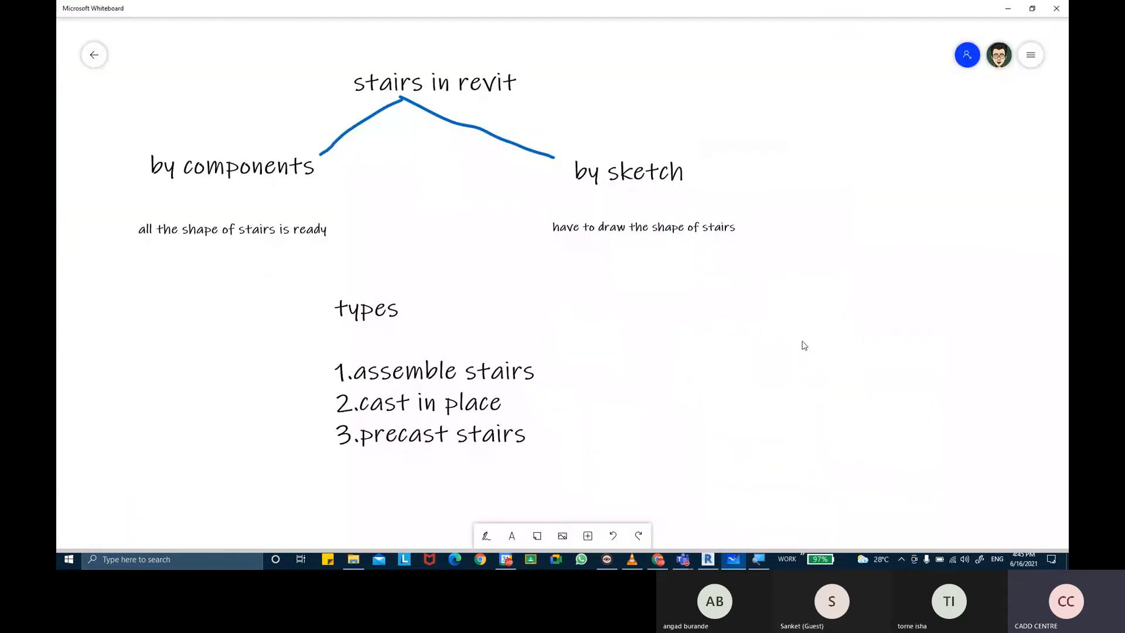
mouse_move(796, 318)
mouse_down()
mouse_move(779, 324)
mouse_move(808, 331)
mouse_up()
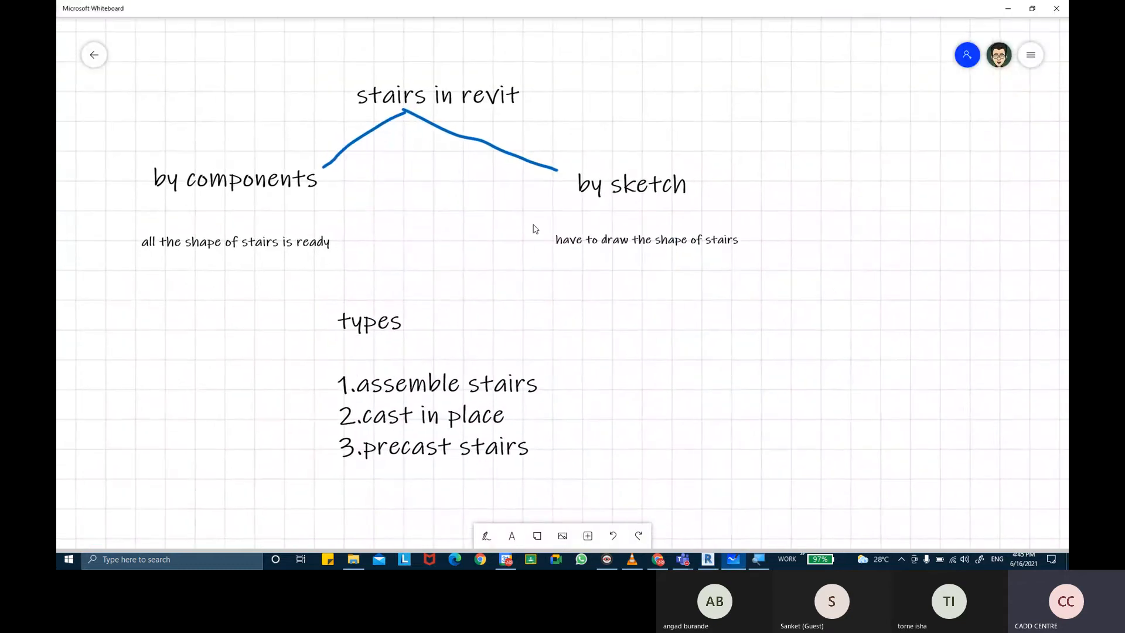
click(93, 57)
click(386, 167)
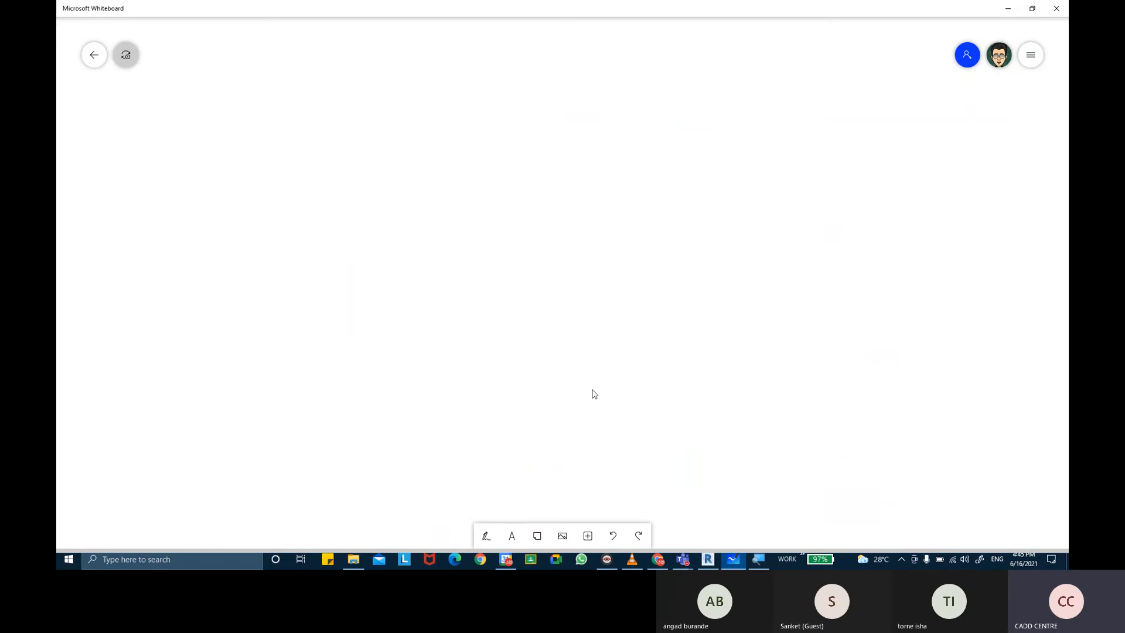
Step: Draw a long plain tread section in black pen and, beside it, a second one with two notches in its upper edge
click(486, 536)
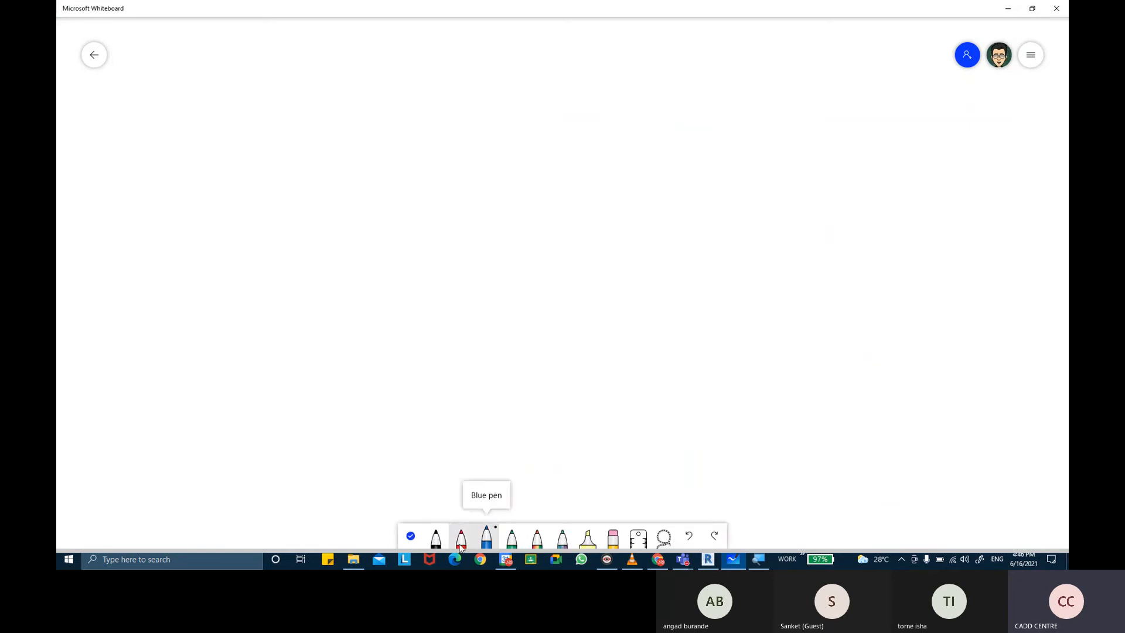
click(439, 542)
mouse_move(405, 228)
mouse_down()
mouse_move(577, 218)
mouse_move(575, 243)
mouse_move(391, 246)
mouse_move(391, 225)
mouse_move(416, 226)
mouse_up()
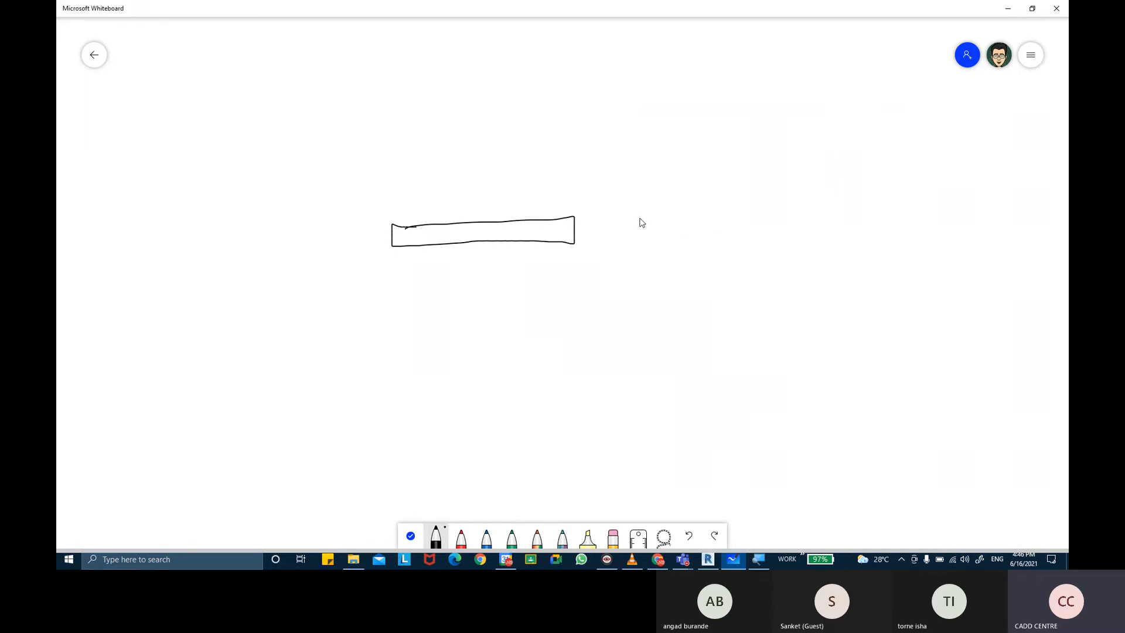
mouse_move(628, 215)
mouse_down()
mouse_move(790, 210)
mouse_move(797, 232)
mouse_move(628, 240)
mouse_move(621, 217)
mouse_move(635, 213)
mouse_up()
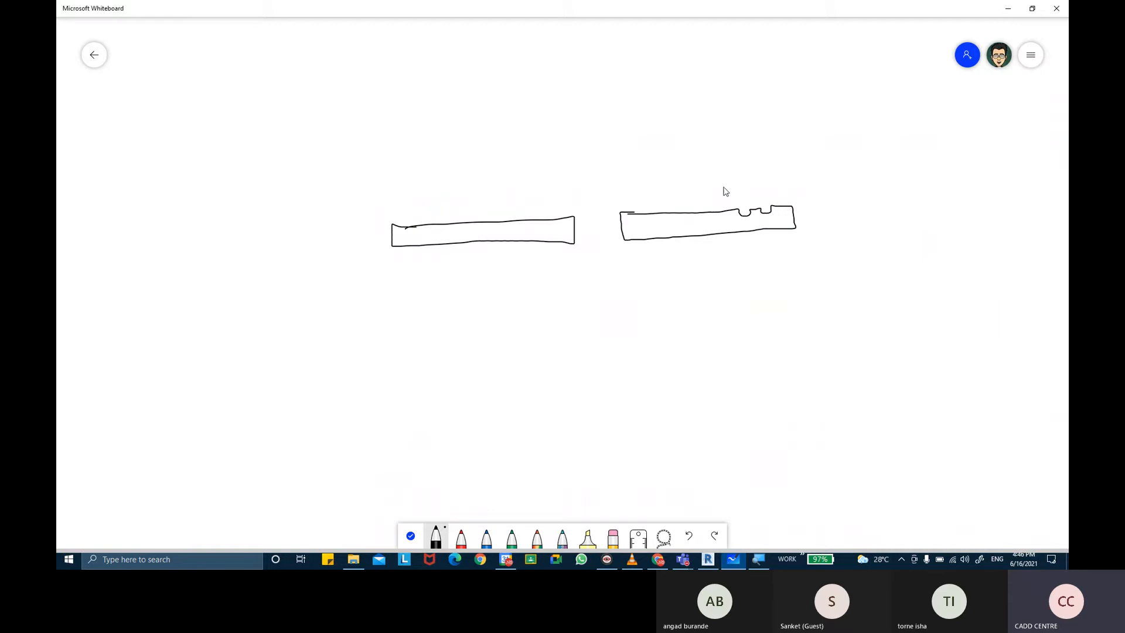
Step: Circle the notched tread section in red pen and label it "Profile" with an arrow
click(512, 538)
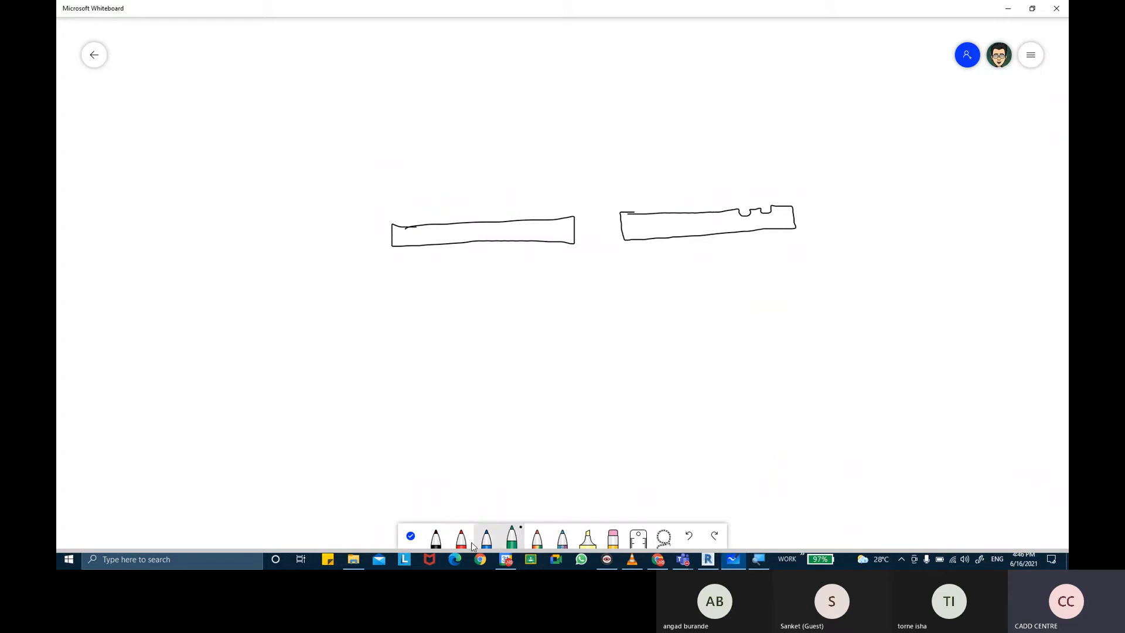
click(462, 538)
mouse_move(638, 154)
mouse_down()
mouse_move(605, 216)
mouse_move(824, 234)
mouse_move(654, 157)
mouse_move(635, 159)
mouse_up()
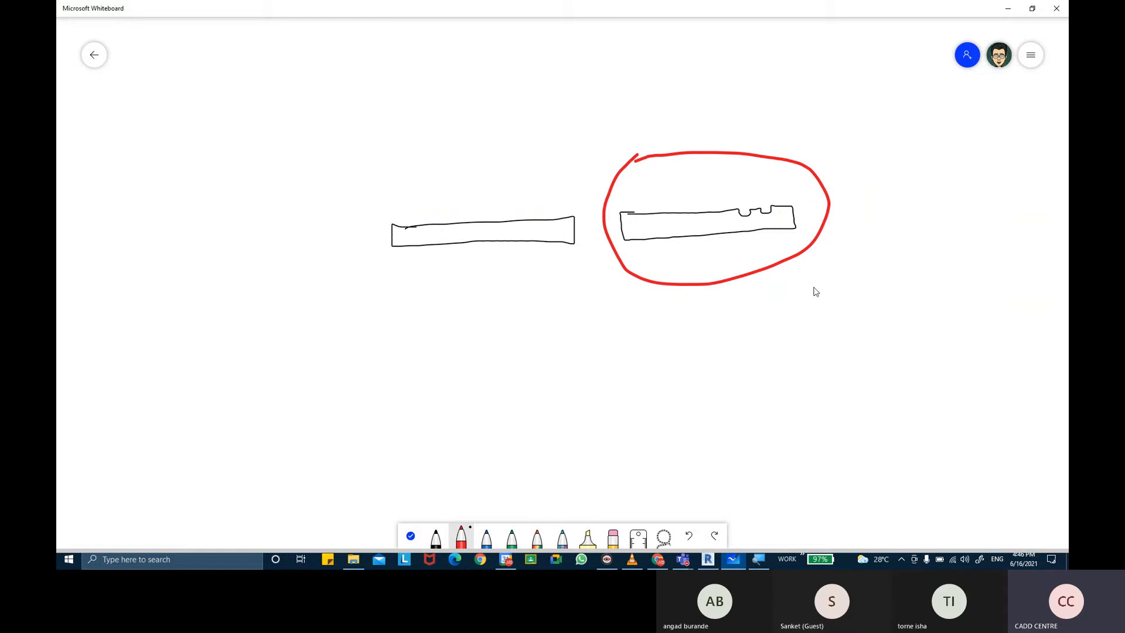
drag(771, 285, 819, 301)
mouse_move(846, 288)
mouse_down()
mouse_move(877, 328)
mouse_move(884, 313)
mouse_move(877, 339)
mouse_up()
click(905, 299)
mouse_move(914, 295)
mouse_down()
mouse_move(917, 325)
mouse_move(930, 311)
mouse_move(934, 325)
mouse_up()
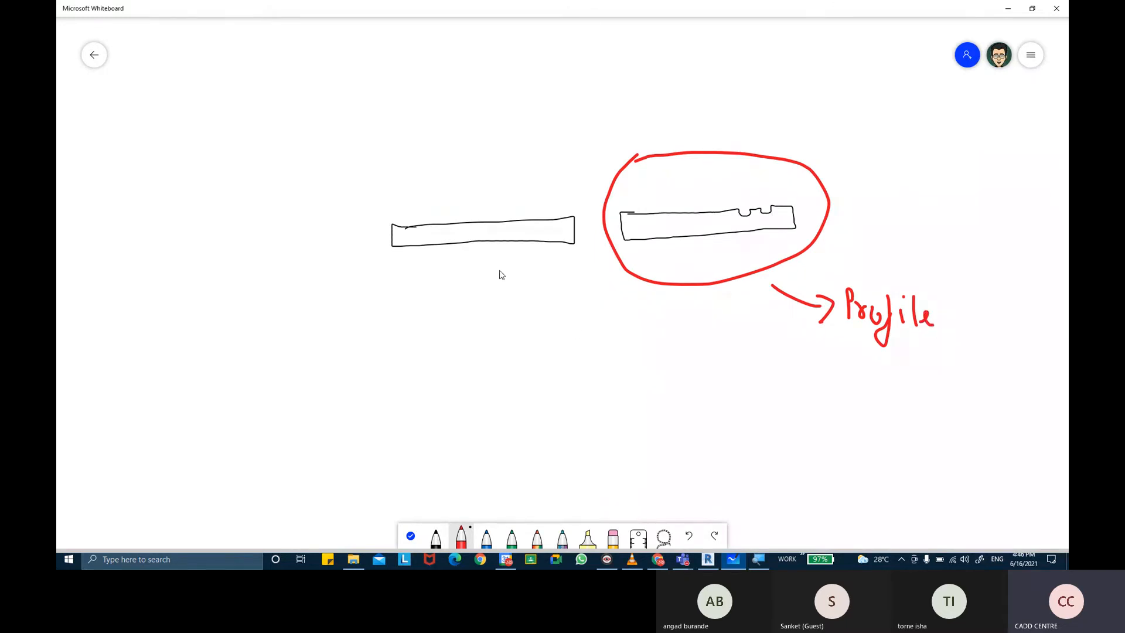
Step: Circle the plain tread section in red, label it "Default" with an arrow, and underline the word "Profile"
mouse_move(390, 194)
mouse_down()
mouse_move(372, 215)
mouse_move(587, 289)
mouse_move(410, 201)
mouse_move(389, 206)
mouse_up()
drag(523, 332, 571, 372)
drag(565, 355, 569, 385)
mouse_move(598, 366)
mouse_down()
mouse_move(598, 395)
mouse_move(640, 367)
mouse_move(632, 409)
mouse_move(623, 398)
mouse_up()
mouse_move(651, 370)
mouse_down()
mouse_move(671, 381)
mouse_move(687, 366)
mouse_move(685, 392)
mouse_move(693, 350)
mouse_move(697, 380)
mouse_move(702, 362)
mouse_up()
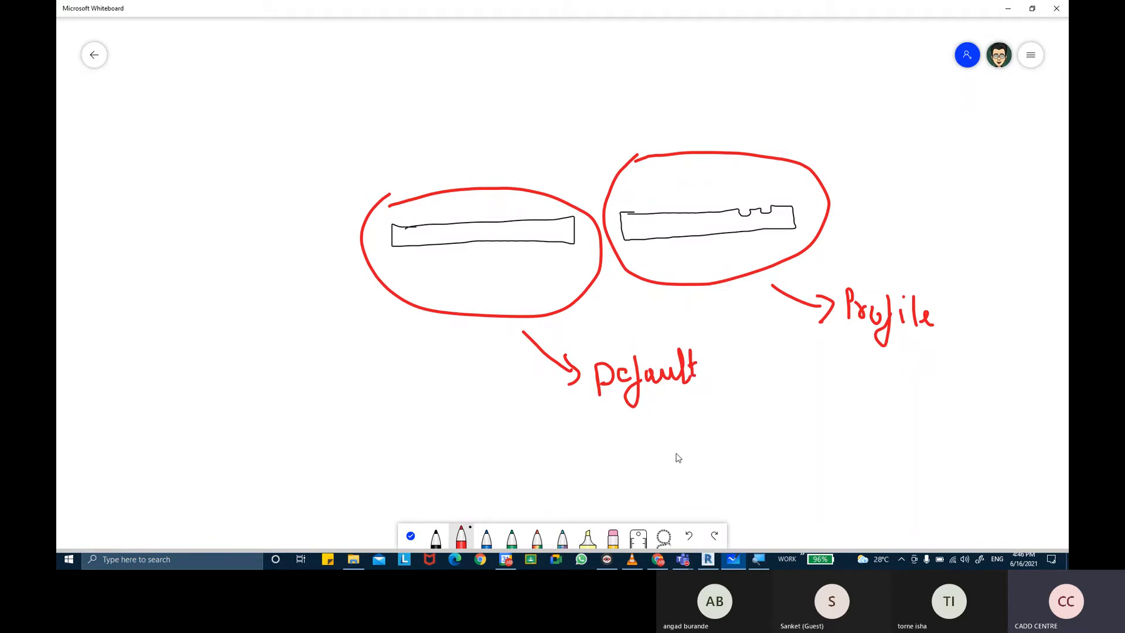
mouse_move(823, 337)
mouse_down()
mouse_move(855, 337)
mouse_move(818, 348)
mouse_move(891, 346)
mouse_up()
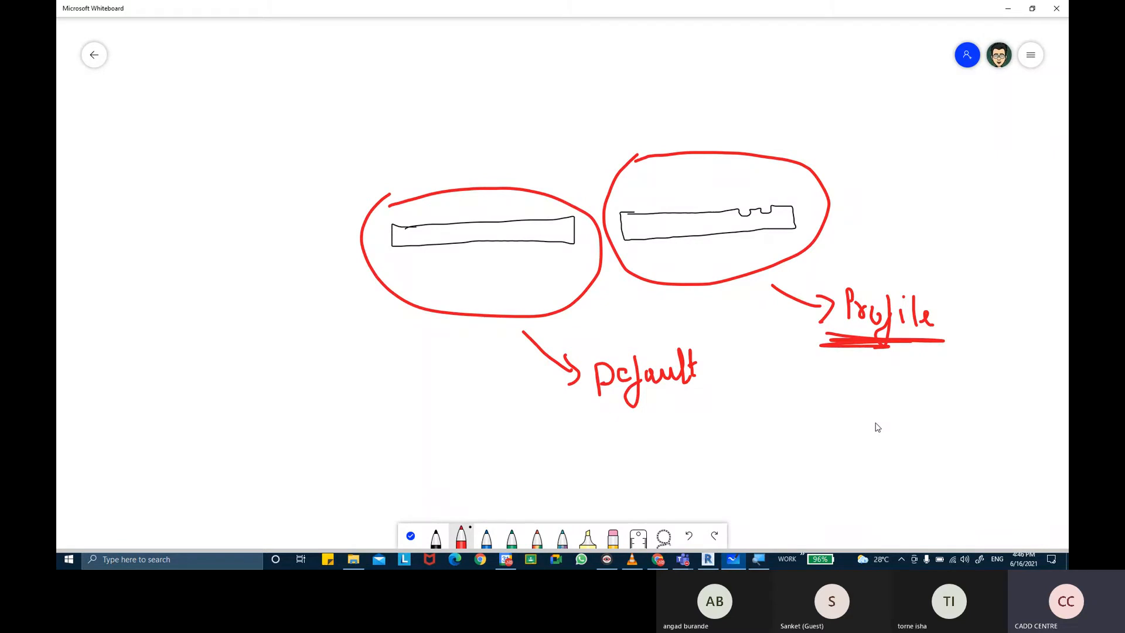
Step: On the Microsoft Whiteboard board, sketch two stepped treads with risers in black pen below the labels, each tread projecting past its riser
click(711, 563)
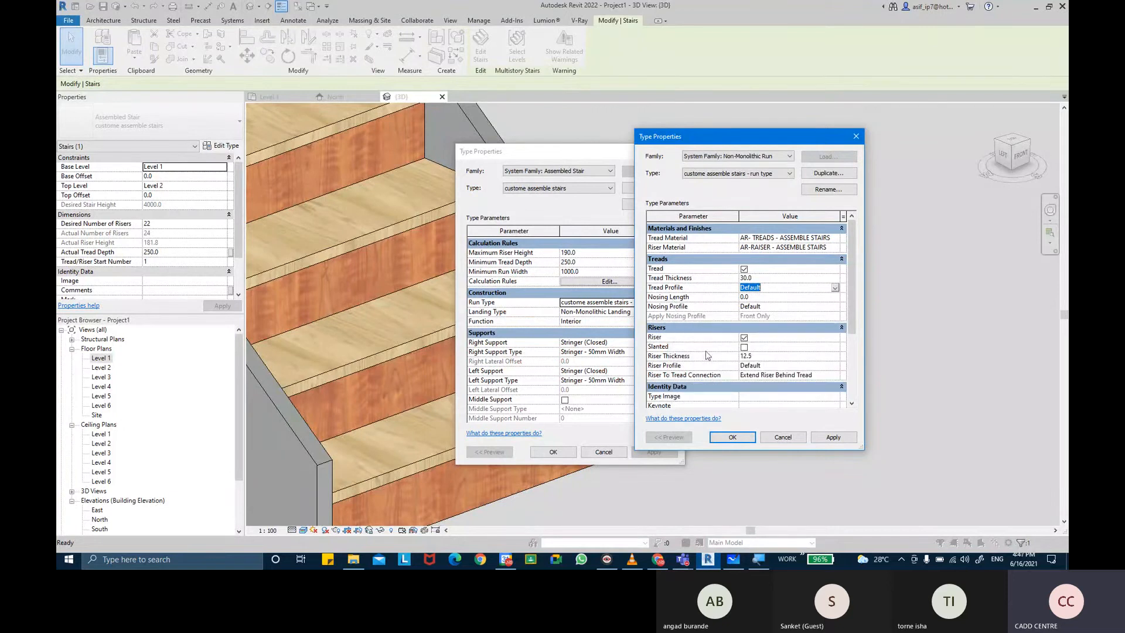
click(734, 559)
click(411, 536)
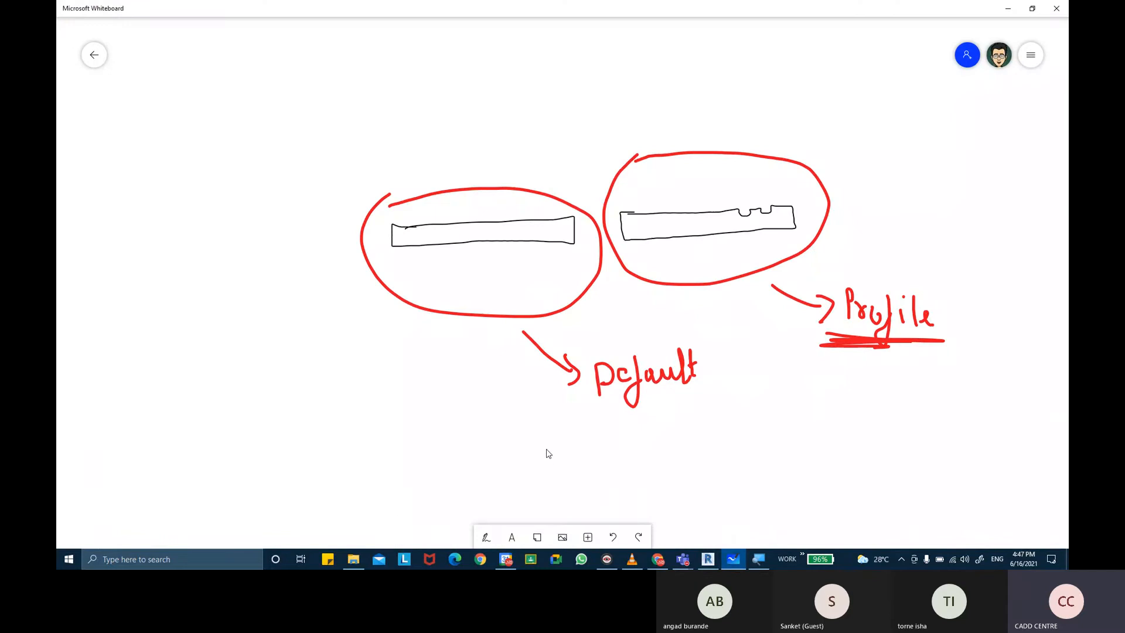
drag(547, 455, 485, 250)
click(486, 536)
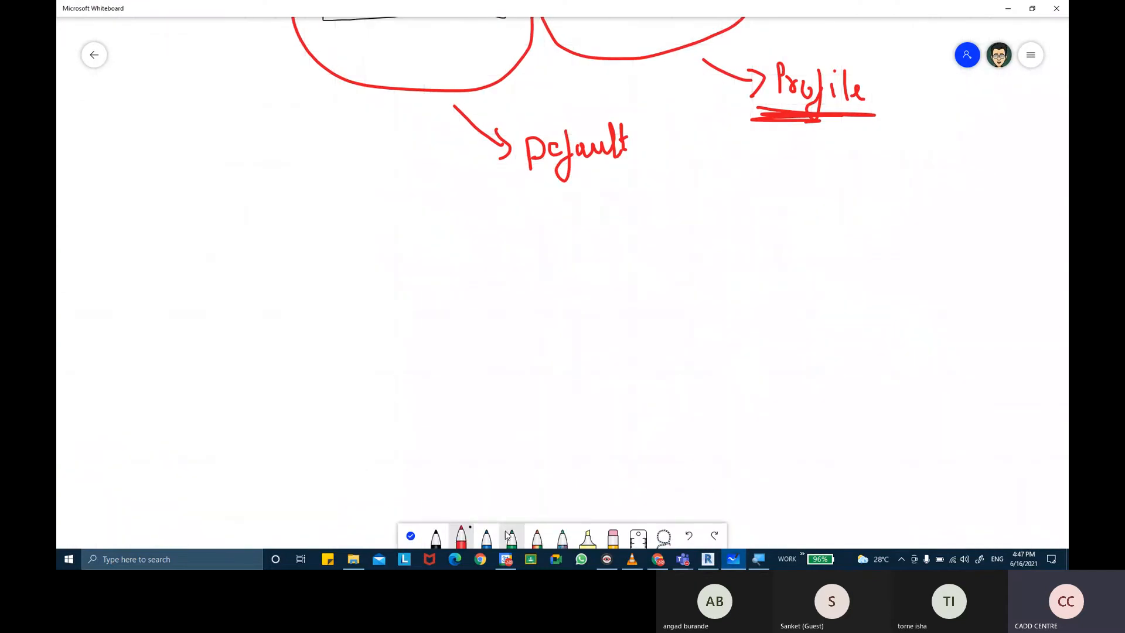
mouse_move(396, 310)
mouse_down()
mouse_move(581, 316)
mouse_move(558, 322)
mouse_up()
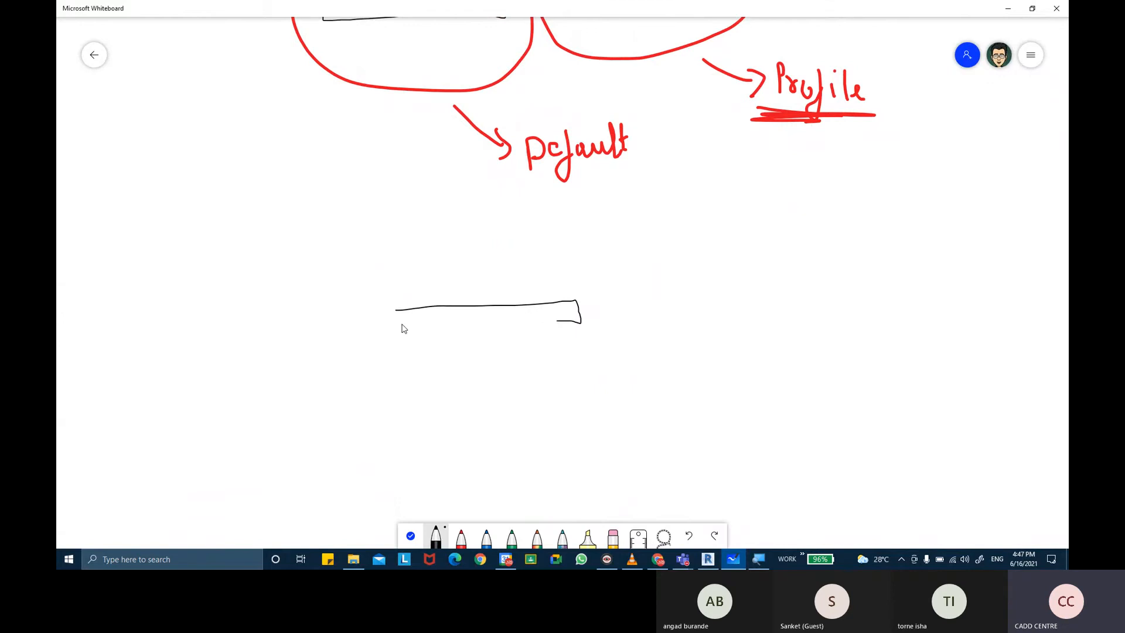
mouse_move(402, 323)
mouse_down()
mouse_move(569, 325)
mouse_move(560, 397)
mouse_up()
mouse_move(544, 322)
mouse_down()
mouse_move(549, 391)
mouse_move(695, 386)
mouse_move(697, 399)
mouse_move(552, 411)
mouse_move(555, 391)
mouse_up()
drag(669, 402, 672, 454)
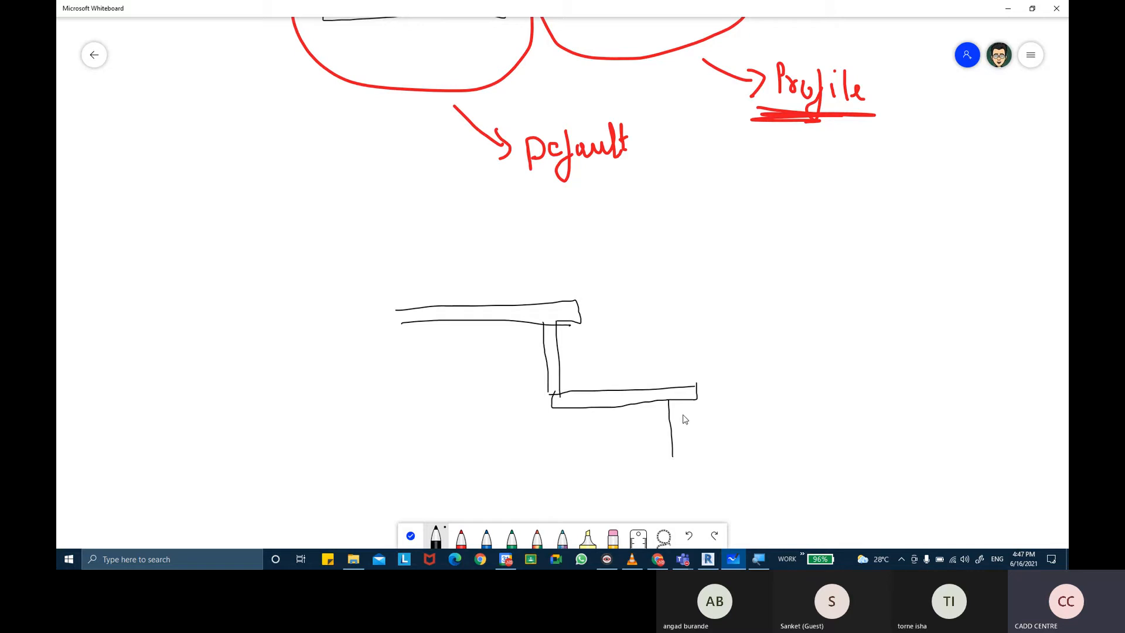
drag(681, 404, 680, 458)
Step: Circle the projecting front end of each of the two treads in red pen
click(461, 536)
mouse_move(678, 370)
mouse_down()
mouse_move(686, 411)
mouse_move(703, 366)
mouse_move(678, 368)
mouse_up()
mouse_move(573, 287)
mouse_down()
mouse_move(550, 296)
mouse_move(590, 329)
mouse_move(584, 289)
mouse_up()
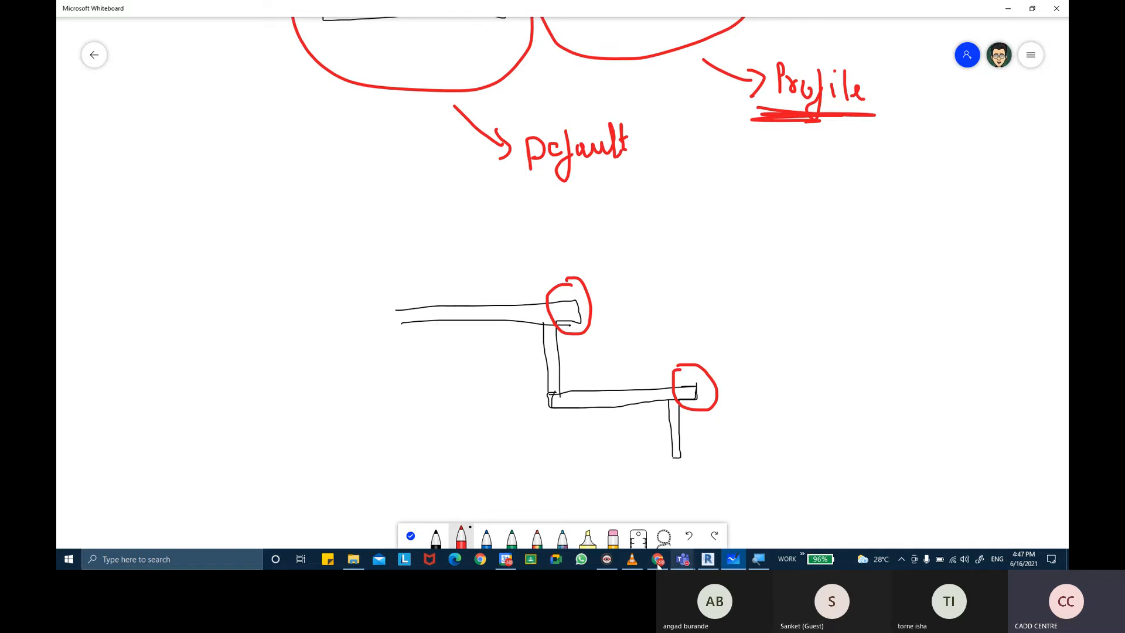
Step: Switch to Revit and set the custom run type's Nosing Length to 50, applying it to the stair
click(708, 558)
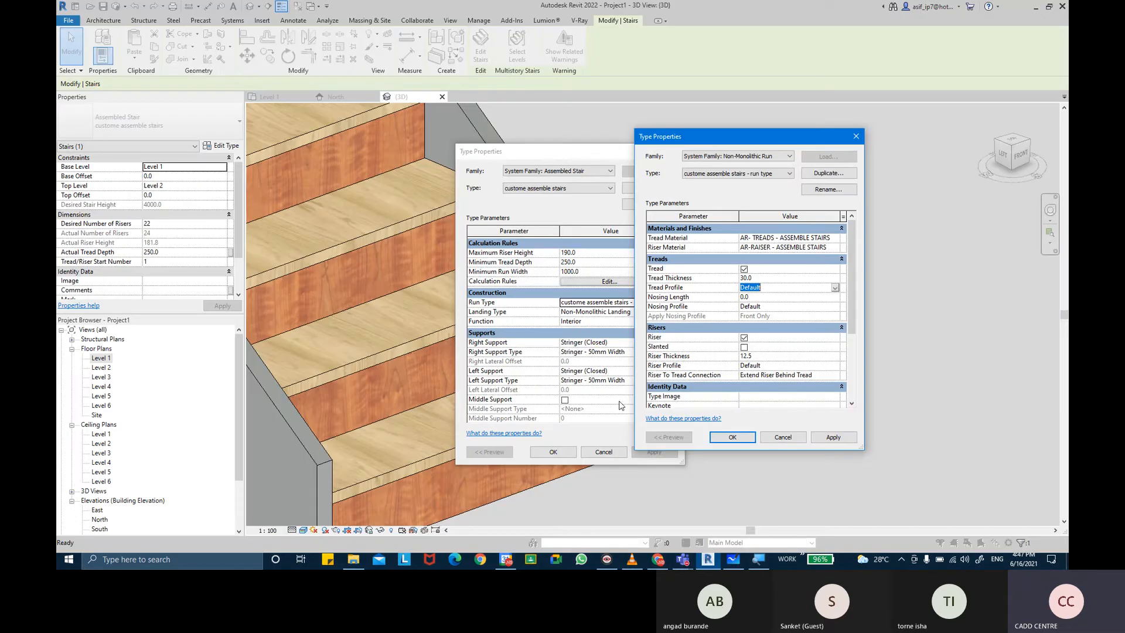
click(757, 299)
key(Return)
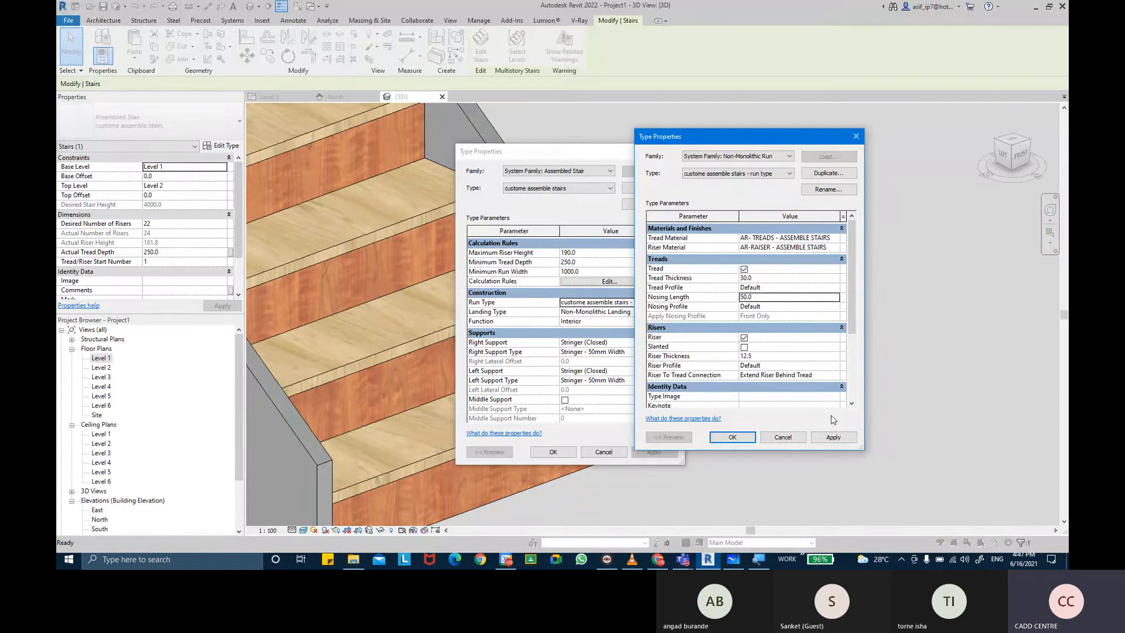
click(832, 437)
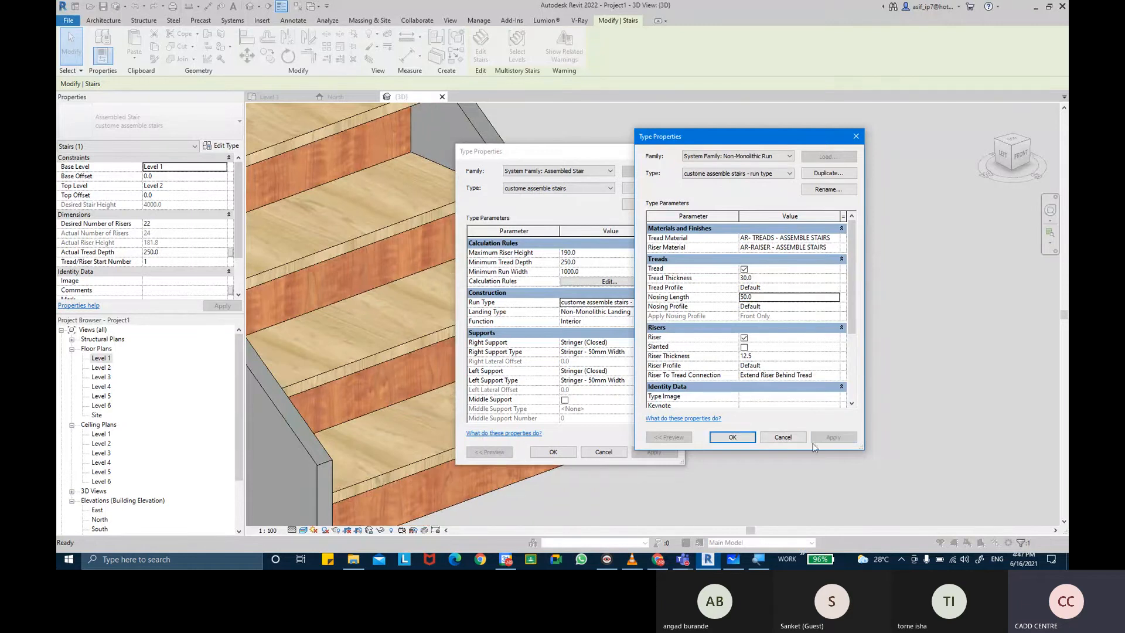
click(732, 436)
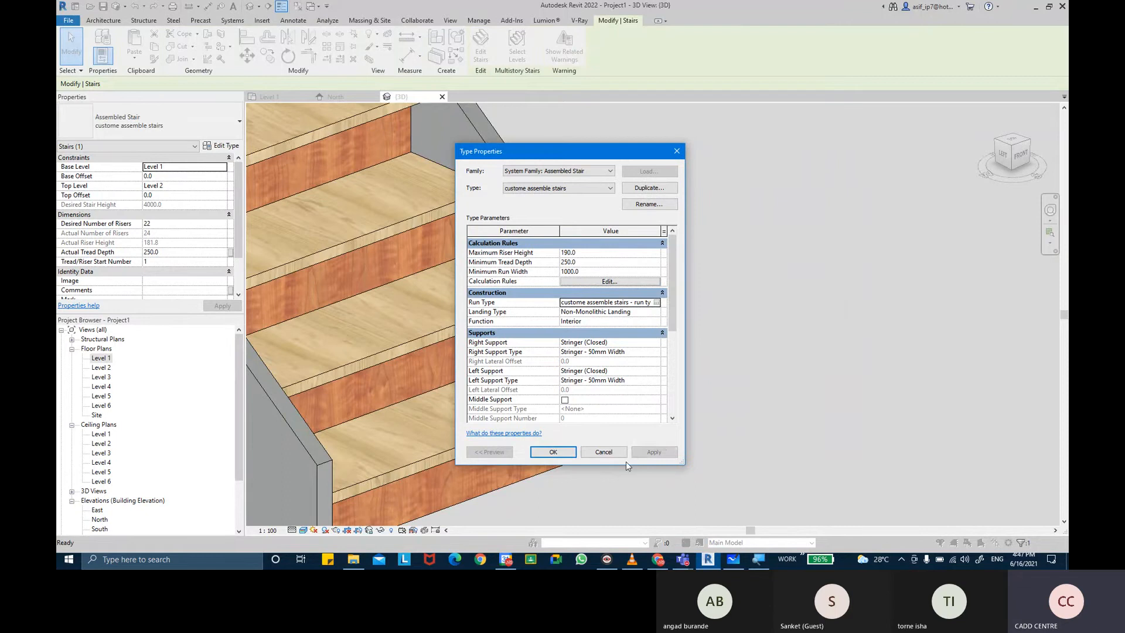
click(565, 452)
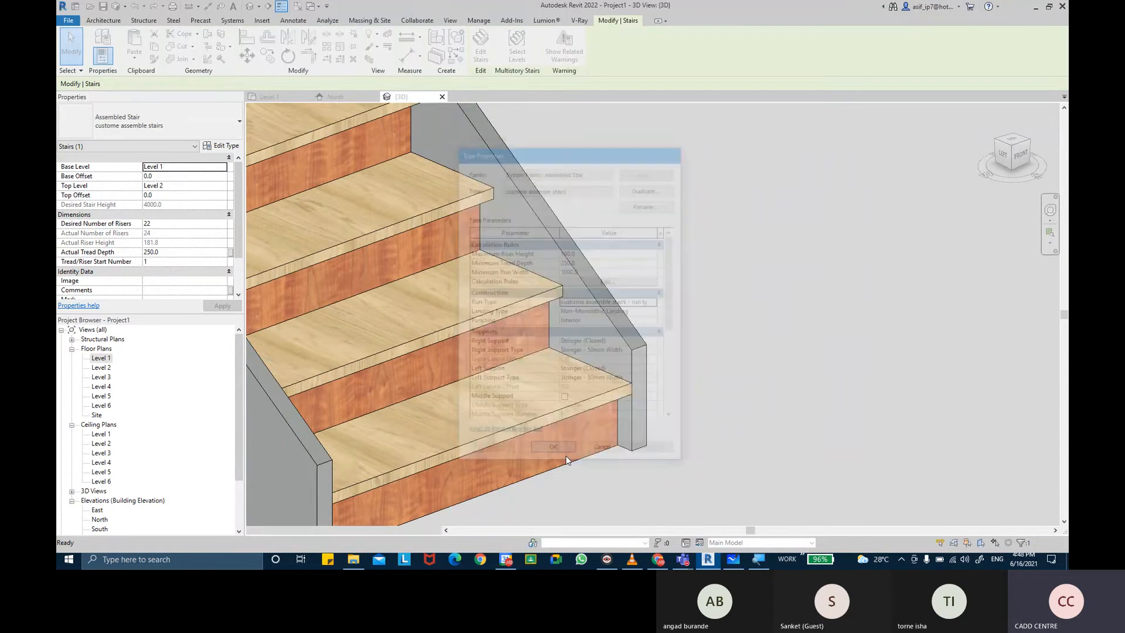
Step: Examine the projecting tread nosings and the stringers of the assembled stair from the side and front
shift+middle_drag(756, 382, 789, 396)
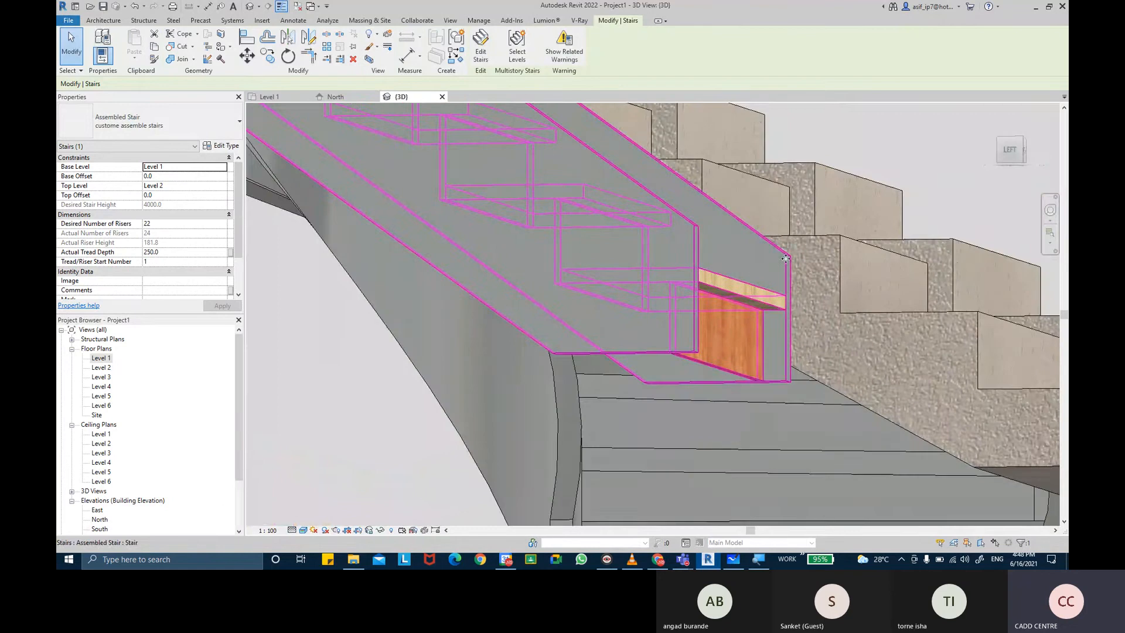
scroll(762, 254, up, 2)
shift+middle_drag(762, 254, 762, 352)
middle_drag(736, 313, 524, 325)
scroll(809, 299, down, 3)
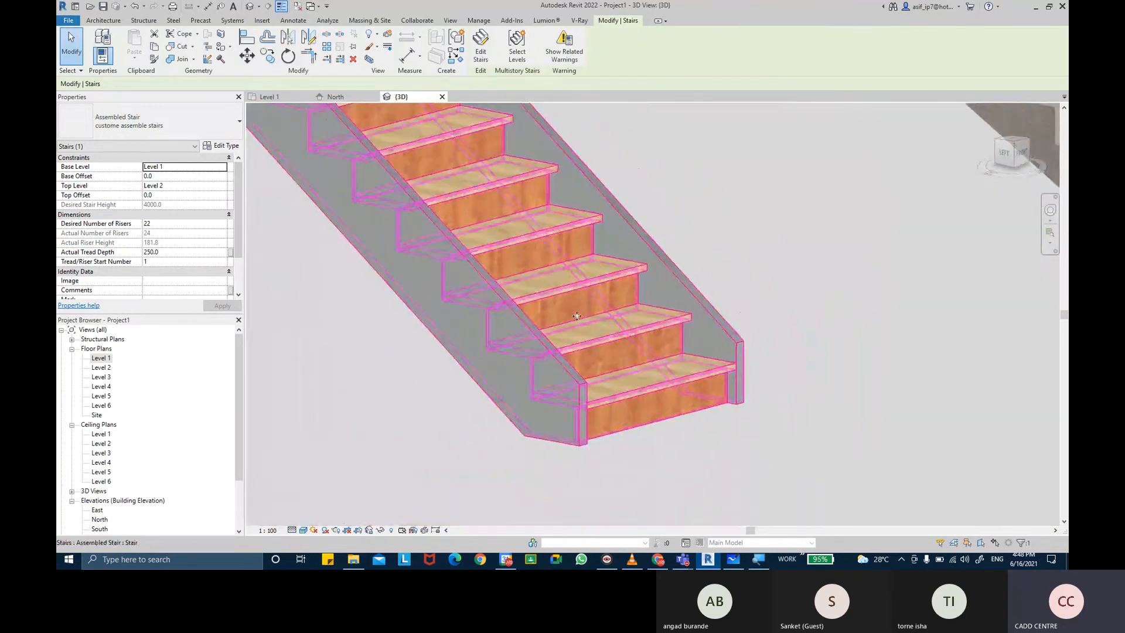
key(Tab)
click(497, 330)
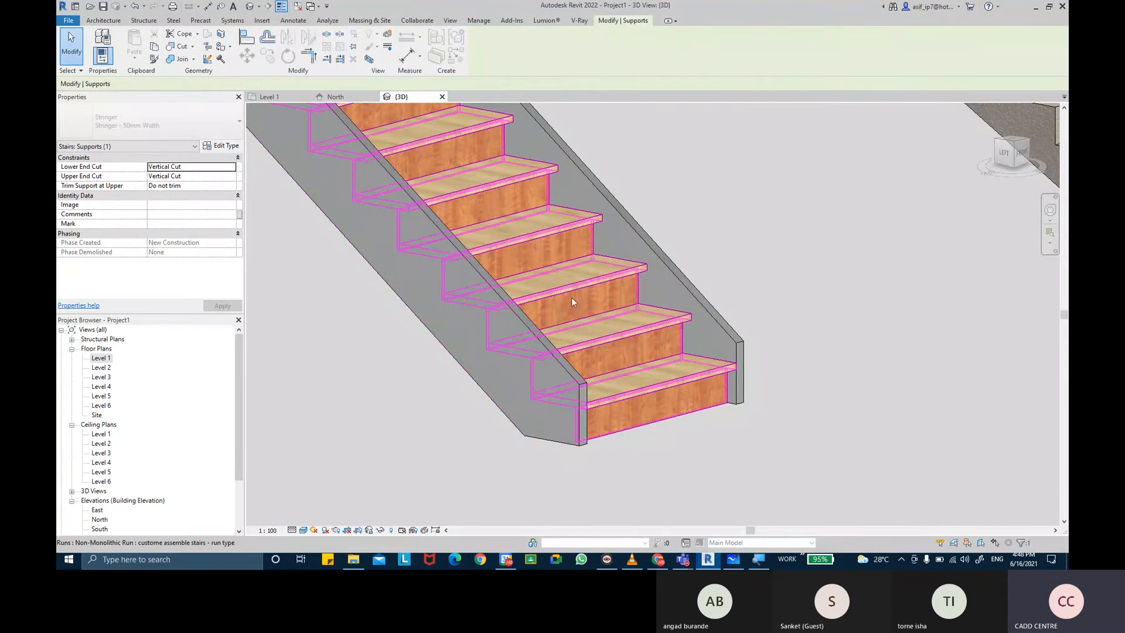
scroll(597, 311, down, 6)
key(Escape)
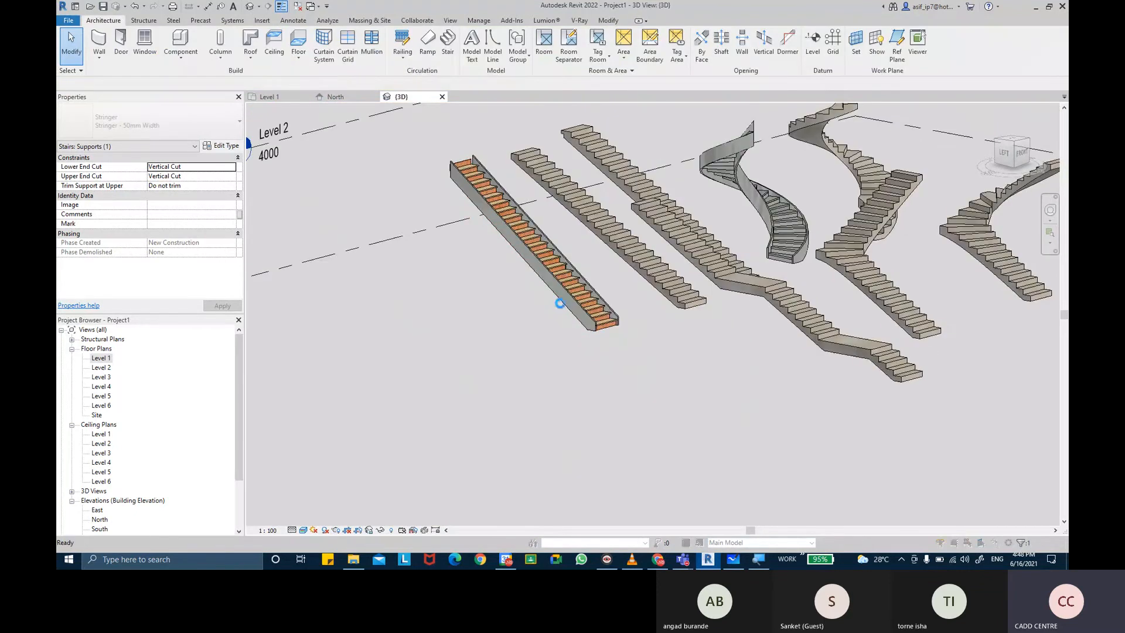
click(629, 322)
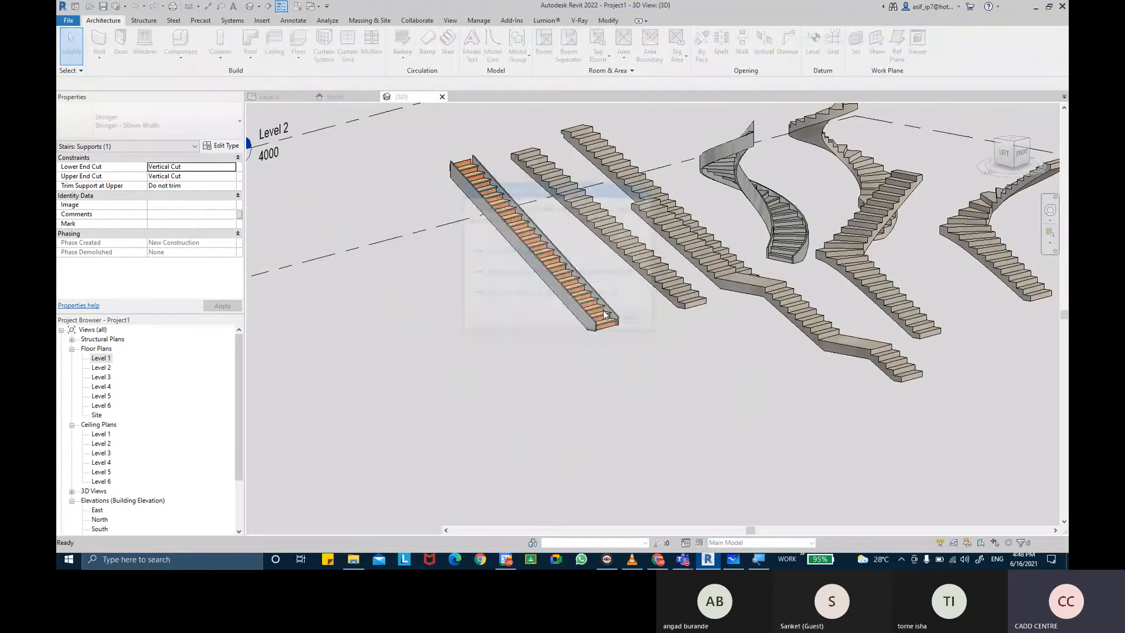
Step: Set the Left Support of the custom assembled stair type to None, exposing the ends of the lowest treads and risers
click(519, 257)
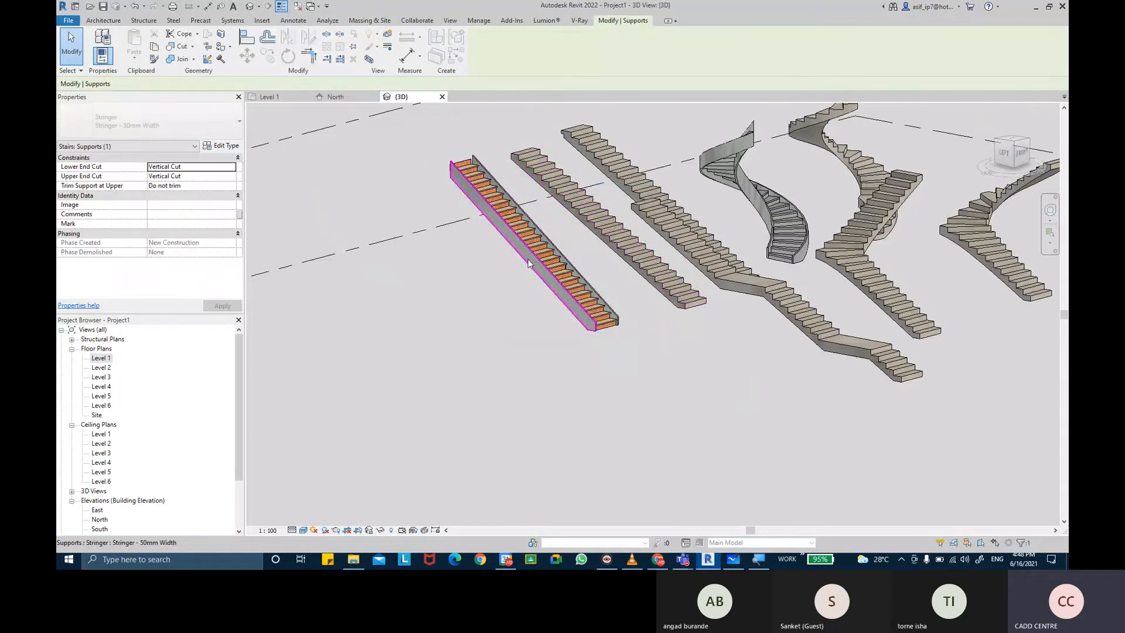
click(520, 262)
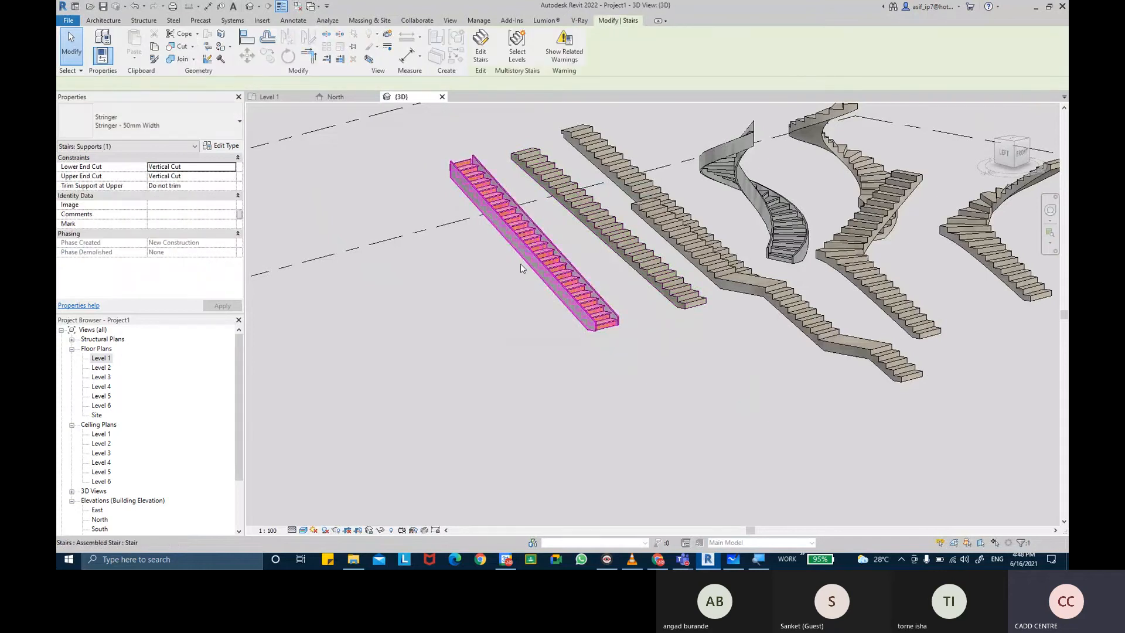
click(221, 145)
scroll(761, 350, down, 5)
scroll(760, 350, down, 4)
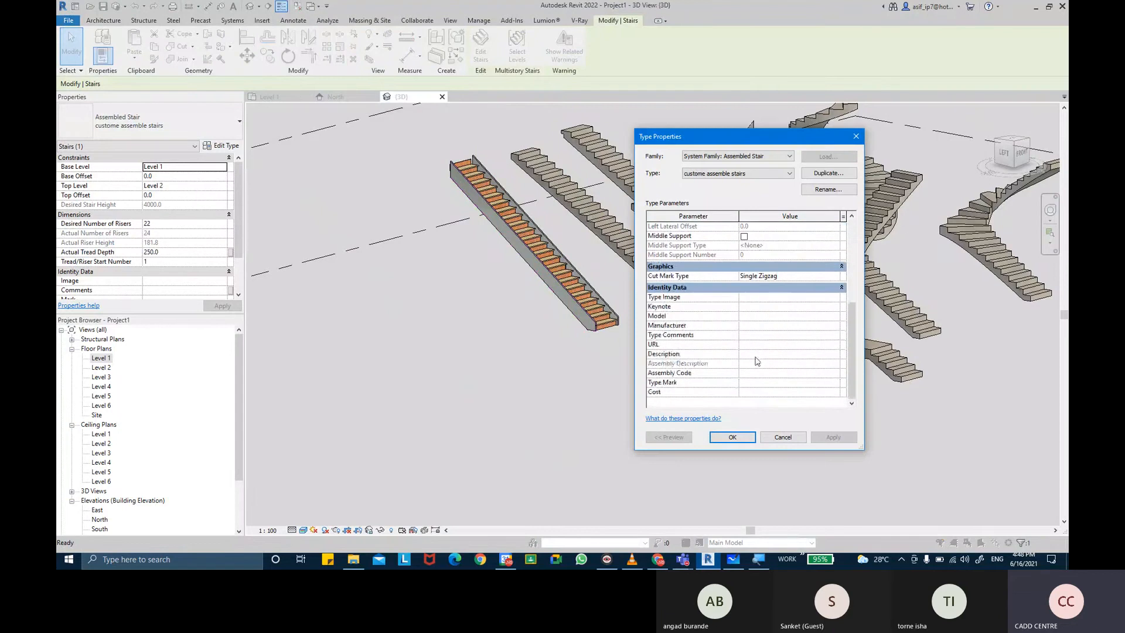
scroll(764, 304, up, 7)
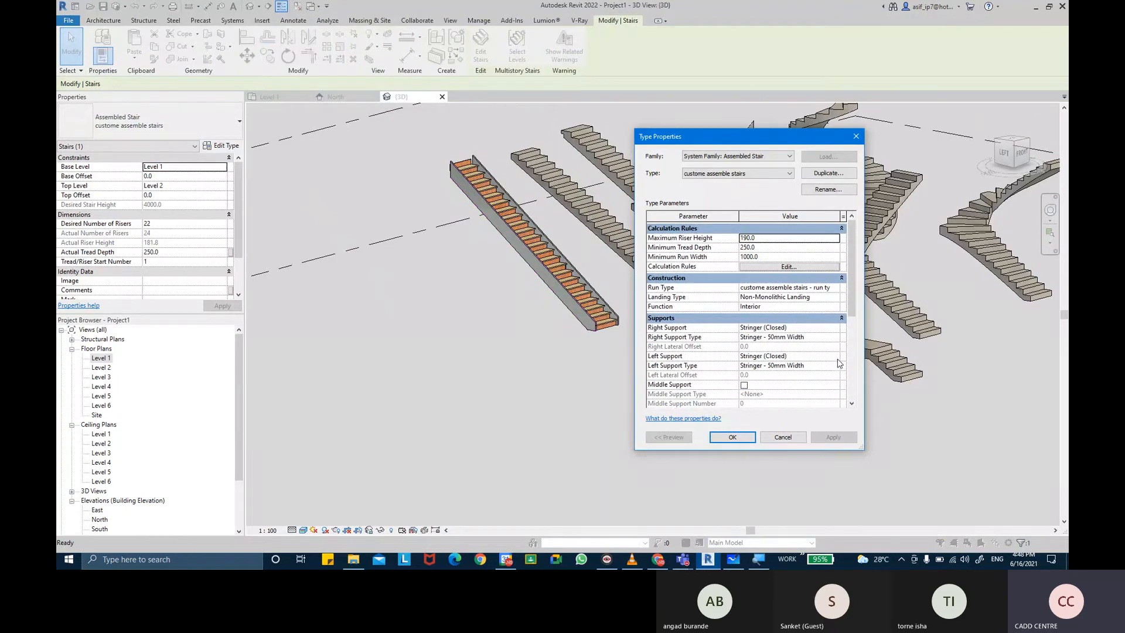
click(837, 359)
click(835, 366)
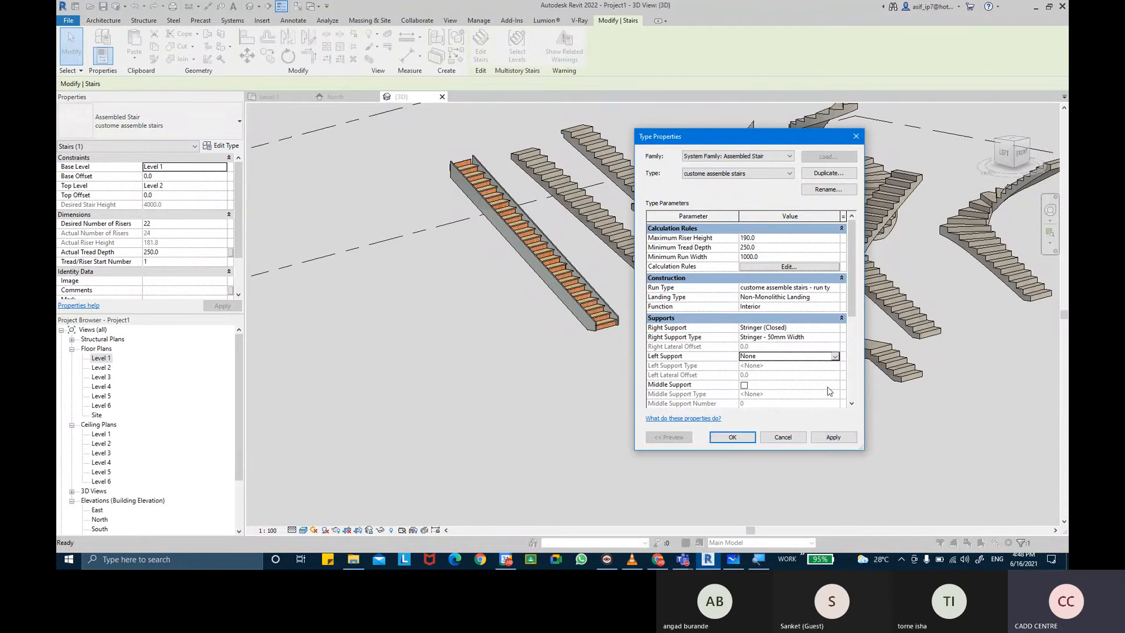
click(831, 439)
click(733, 438)
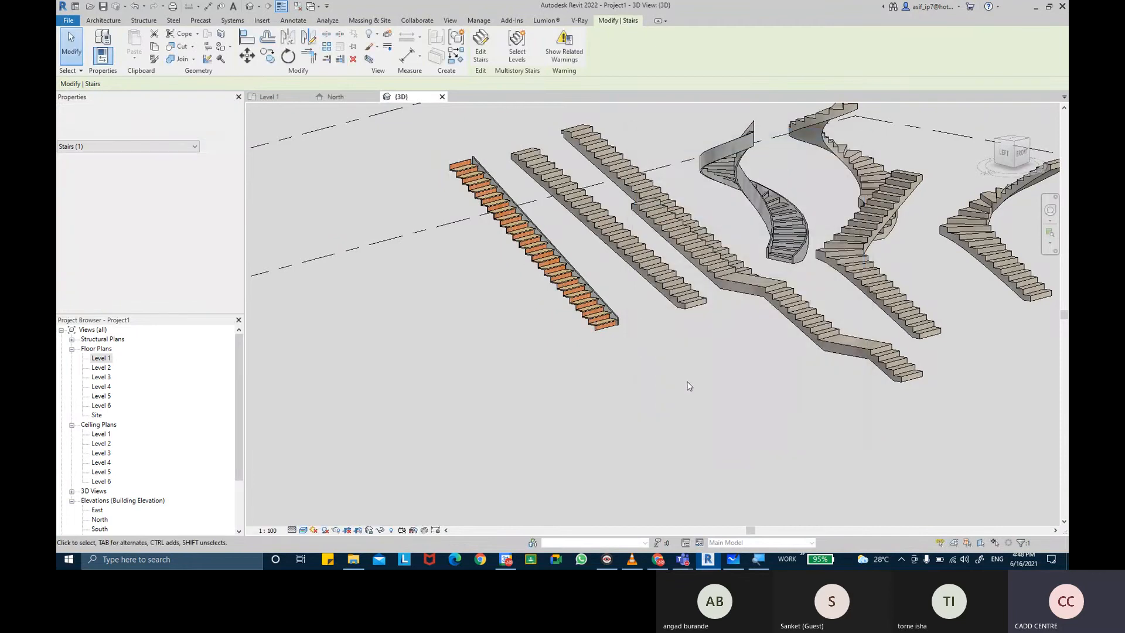
scroll(620, 304, up, 10)
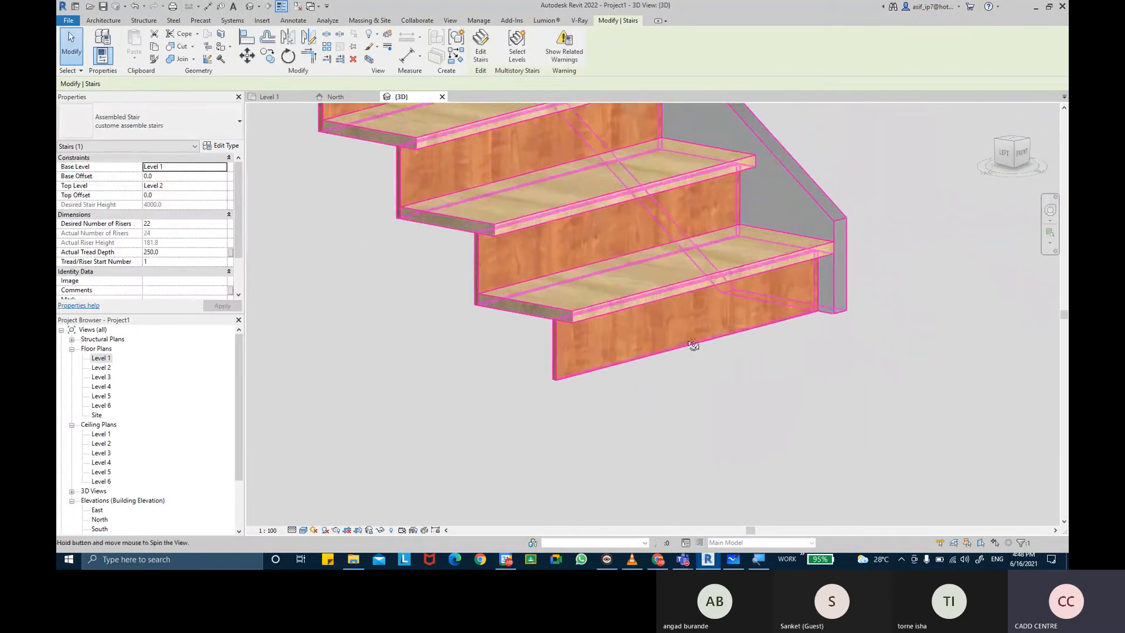
shift+middle_drag(725, 338, 676, 379)
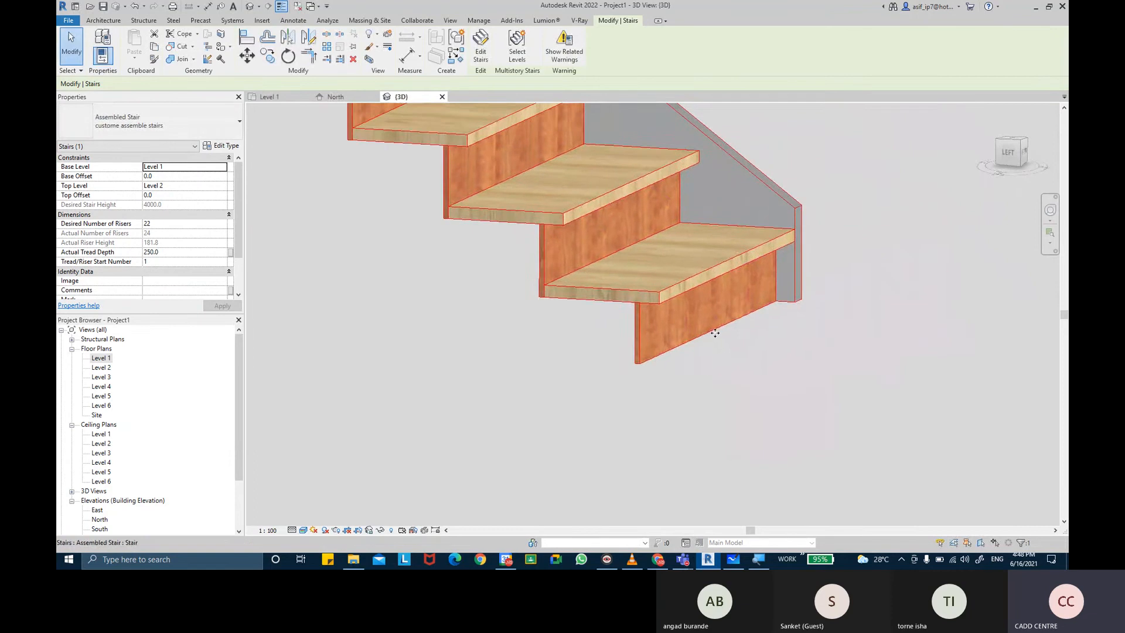
scroll(705, 299, up, 2)
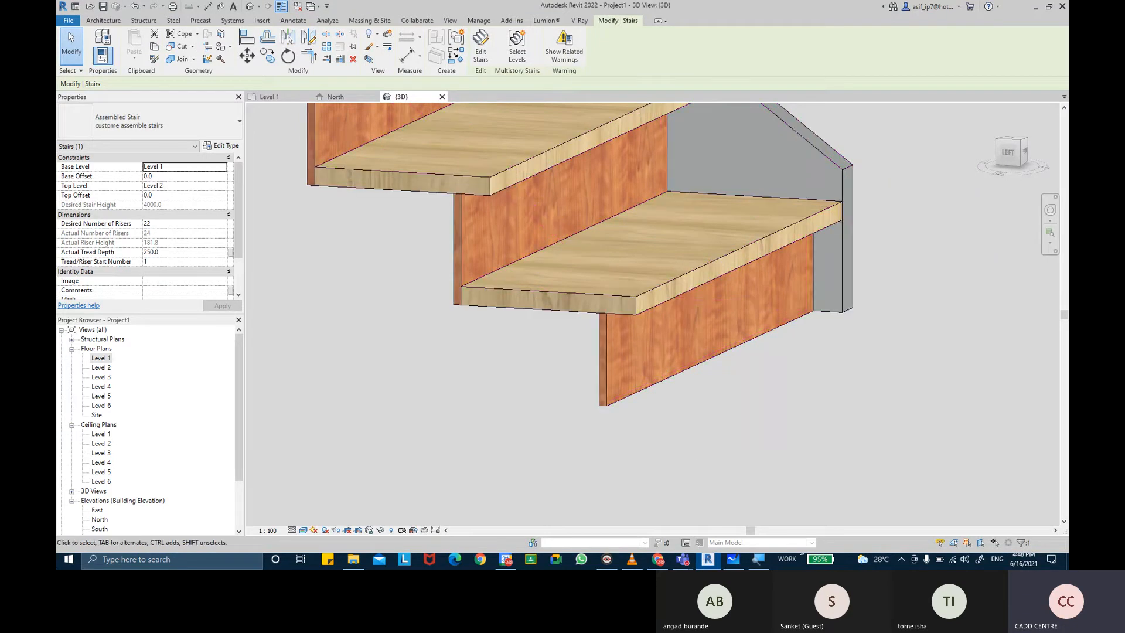
Step: Switch to Microsoft Whiteboard and draw a tread with a rounded front edge in black pen beside the square-edged stair sketch
click(730, 559)
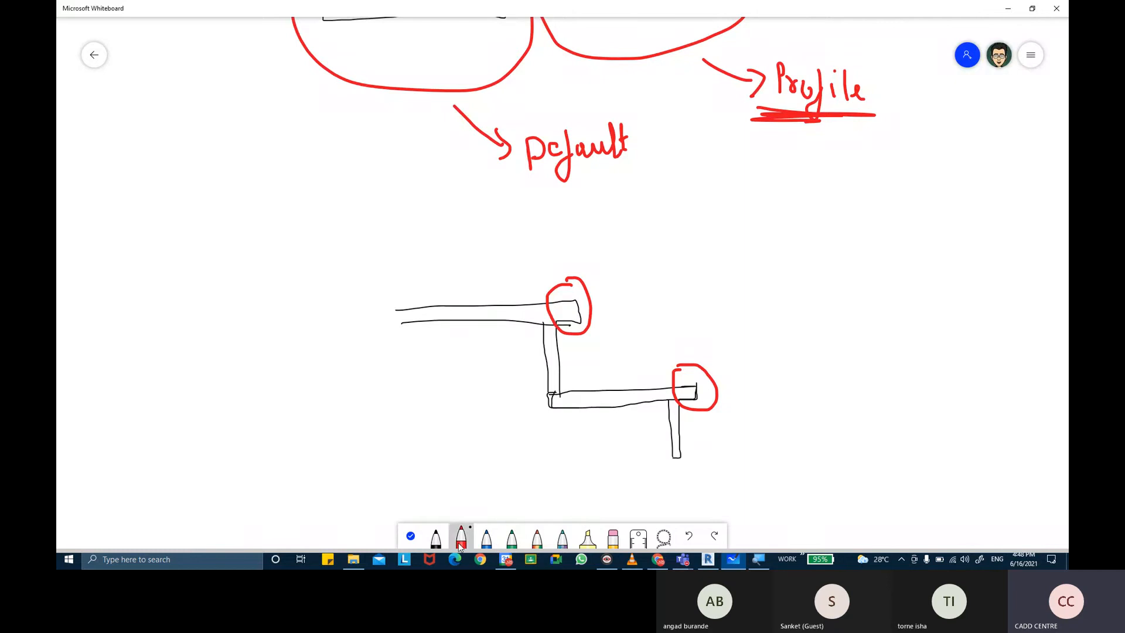
click(435, 536)
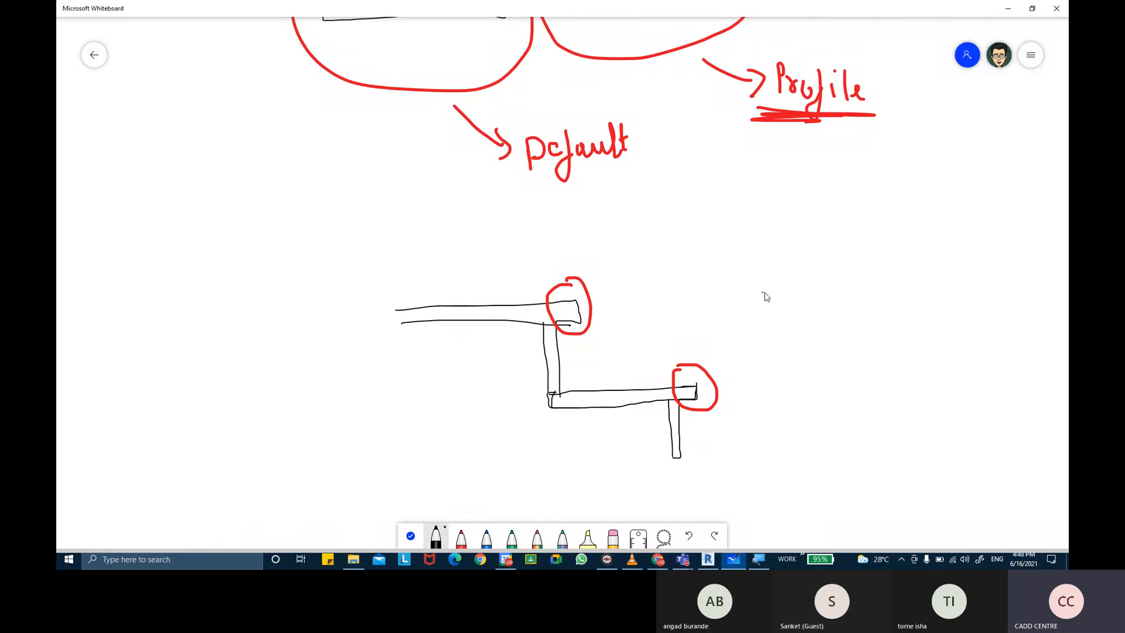
mouse_move(763, 292)
mouse_down()
mouse_move(883, 285)
mouse_move(875, 306)
mouse_move(774, 307)
mouse_up()
mouse_move(877, 291)
mouse_down()
mouse_move(889, 283)
mouse_move(874, 302)
mouse_move(887, 280)
mouse_move(894, 295)
mouse_move(880, 300)
mouse_move(868, 374)
mouse_up()
key(ctrl+z)
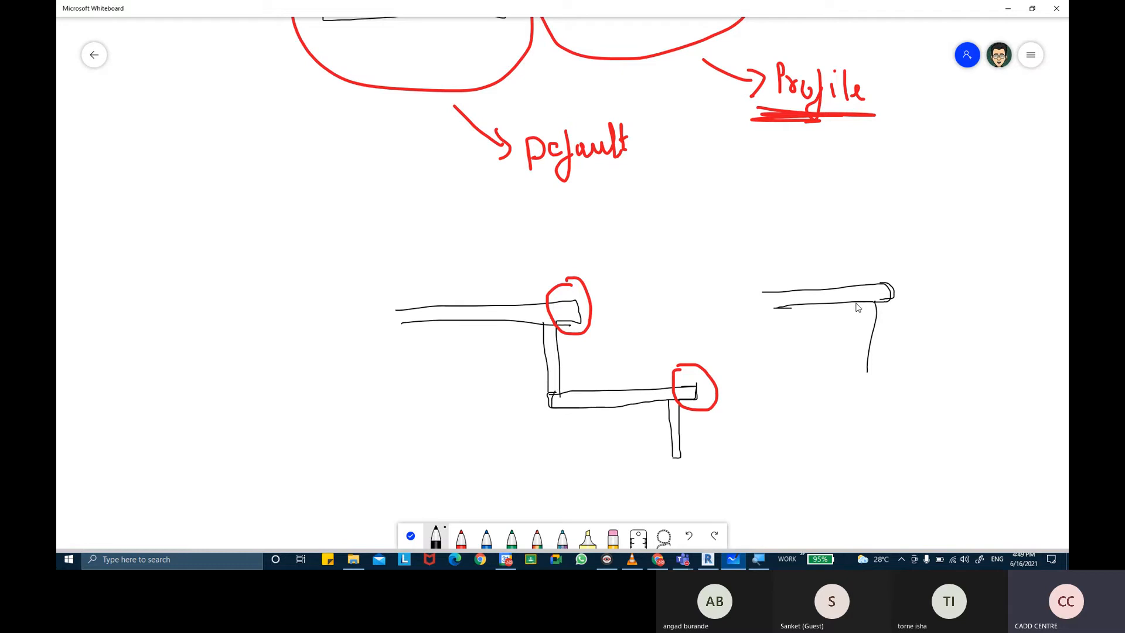
drag(856, 303, 861, 371)
key(ctrl+z)
key(ctrl+z)
Step: Draw a riser under the rounded tread, then a second rounded tread with its own riser one step lower
drag(876, 303, 881, 352)
mouse_move(859, 304)
mouse_down()
mouse_move(866, 352)
mouse_move(942, 353)
mouse_move(857, 363)
mouse_move(924, 425)
mouse_up()
drag(932, 363, 938, 415)
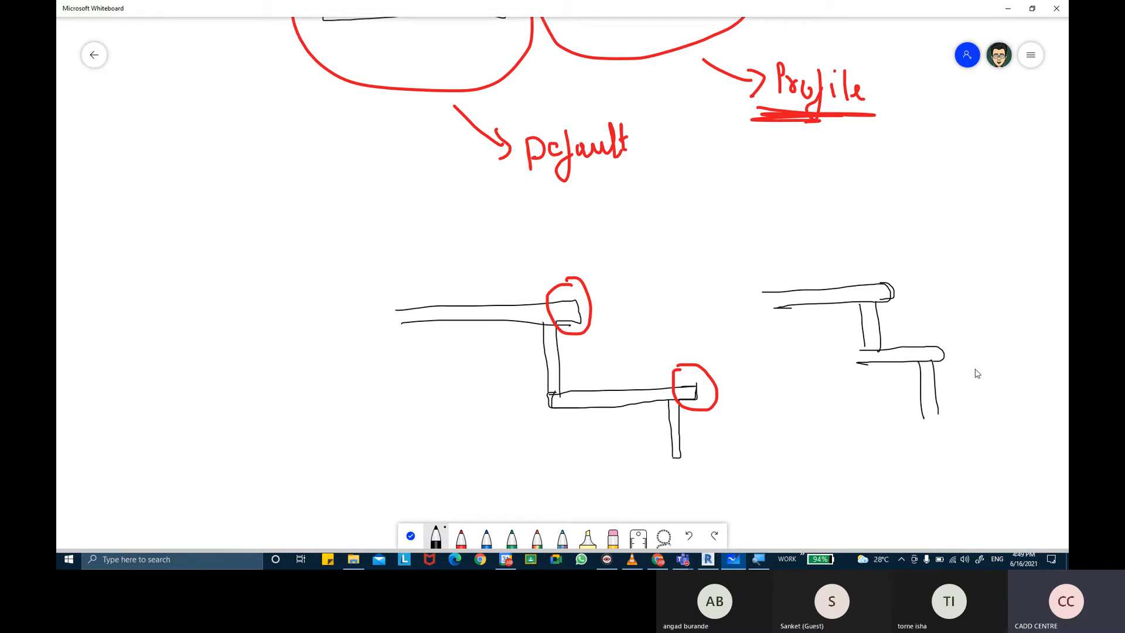
Step: Switch to Revit and apply the nosing profile M_Stair Nosing - Radius : 30mm to the assembled stair's custom run type
click(708, 559)
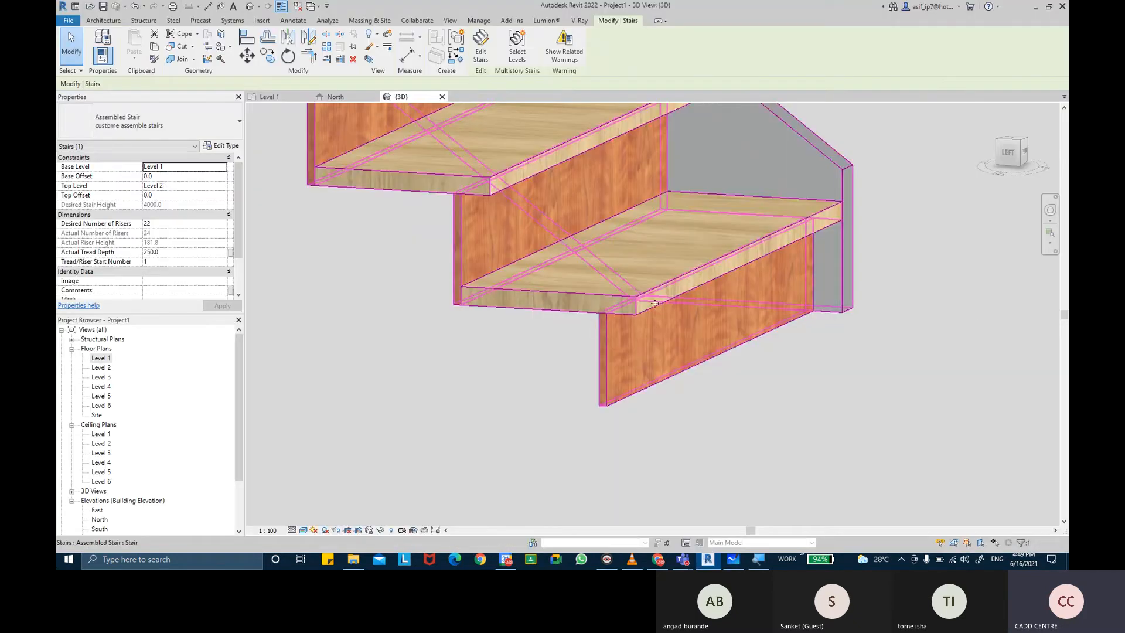
click(314, 420)
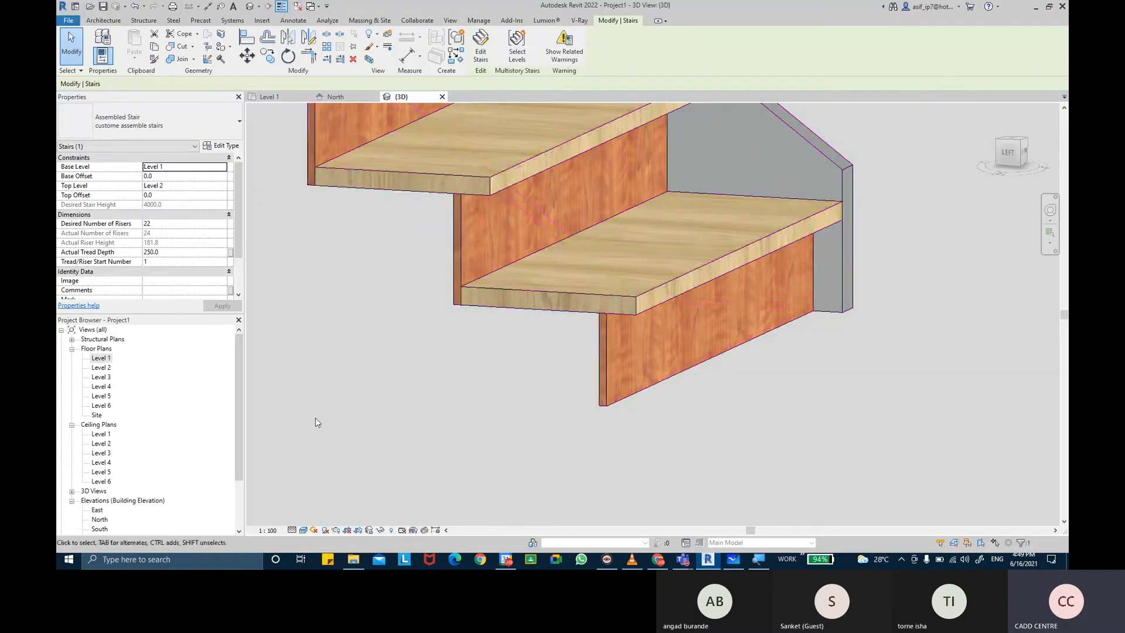
click(532, 304)
click(221, 146)
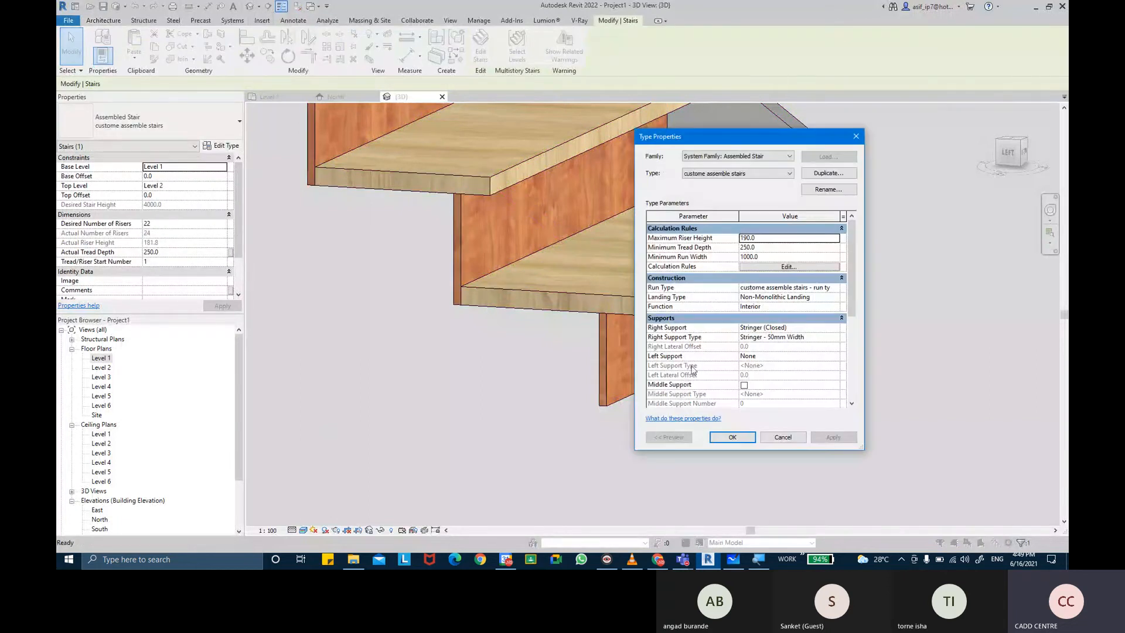
click(819, 290)
click(835, 288)
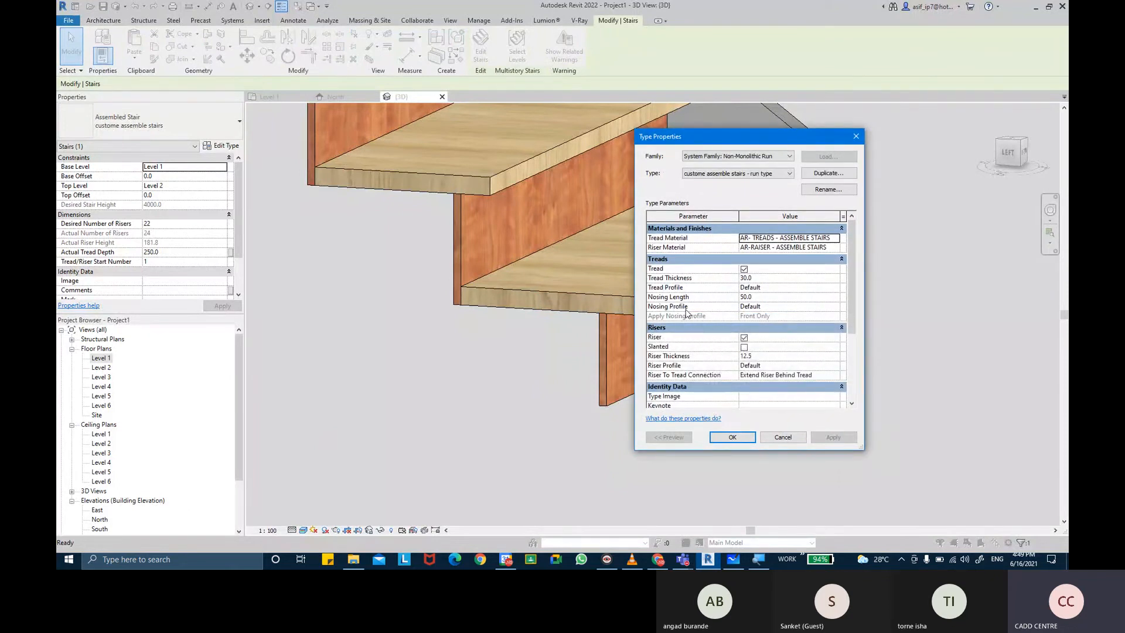
mouse_move(687, 314)
click(837, 307)
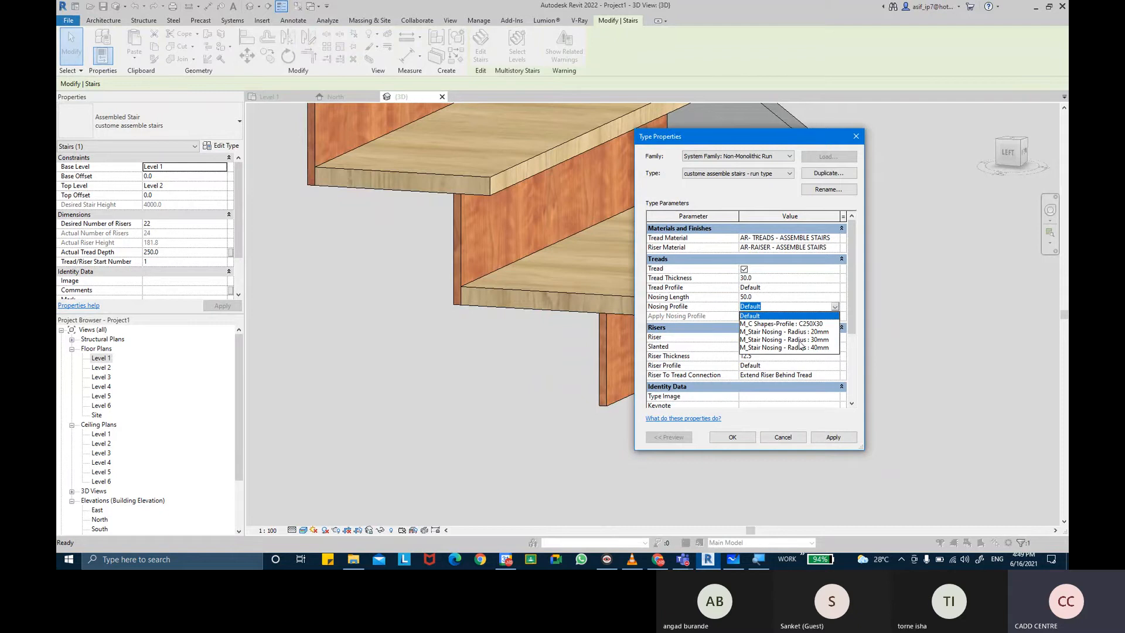
click(800, 341)
drag(762, 144, 801, 143)
click(884, 437)
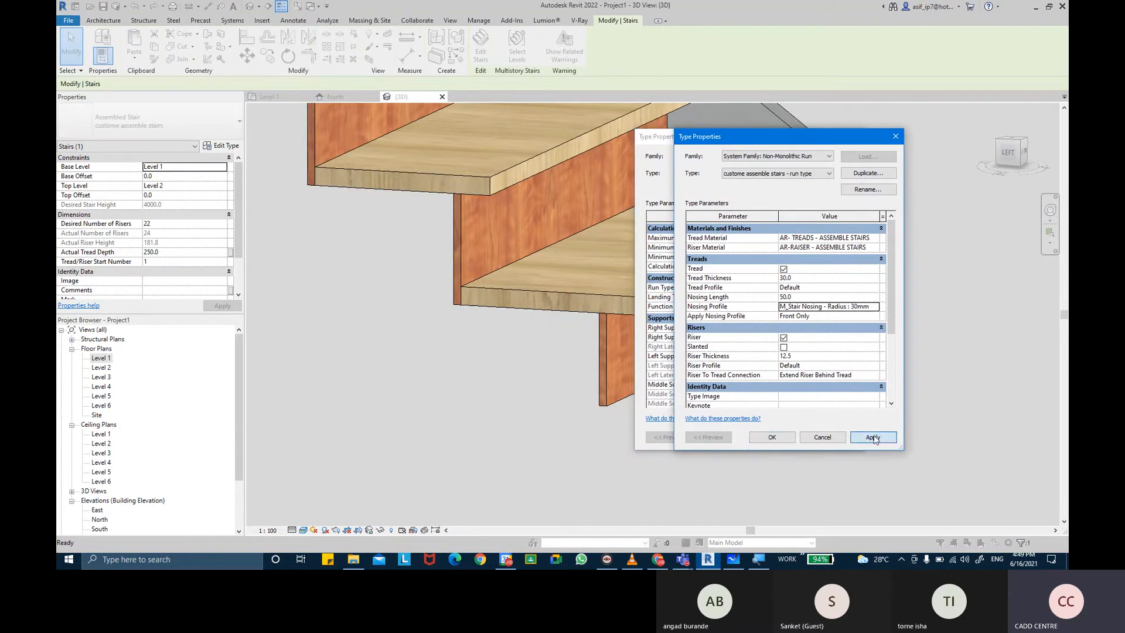
Step: Change the nosing profile of the custom run type to M_Stair Nosing - Radius : 40mm and apply it
click(873, 437)
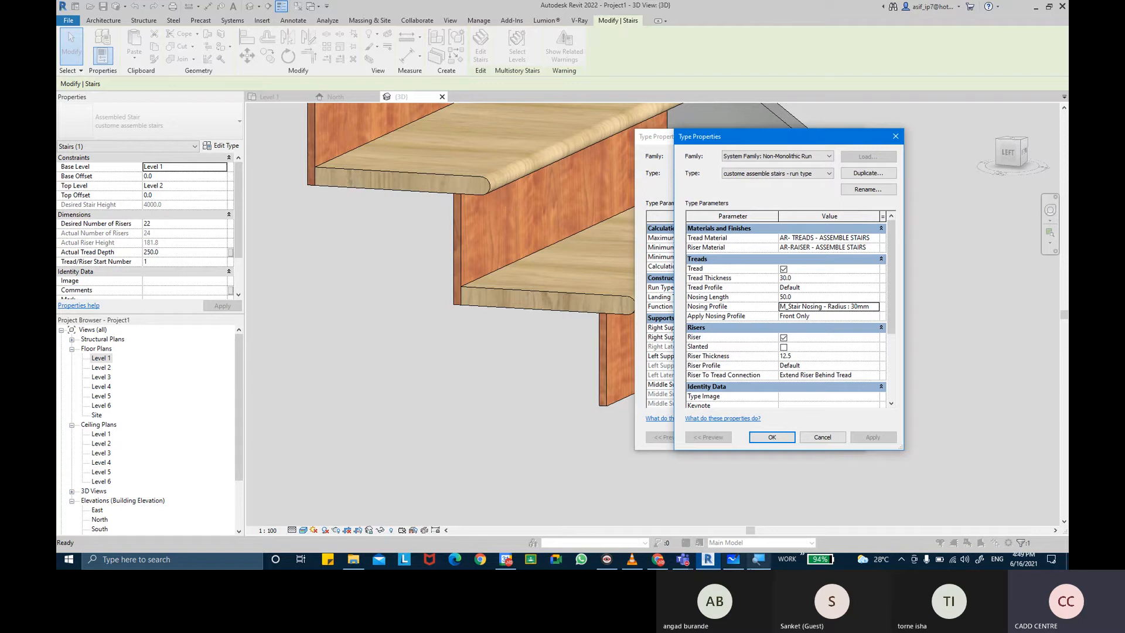
click(875, 307)
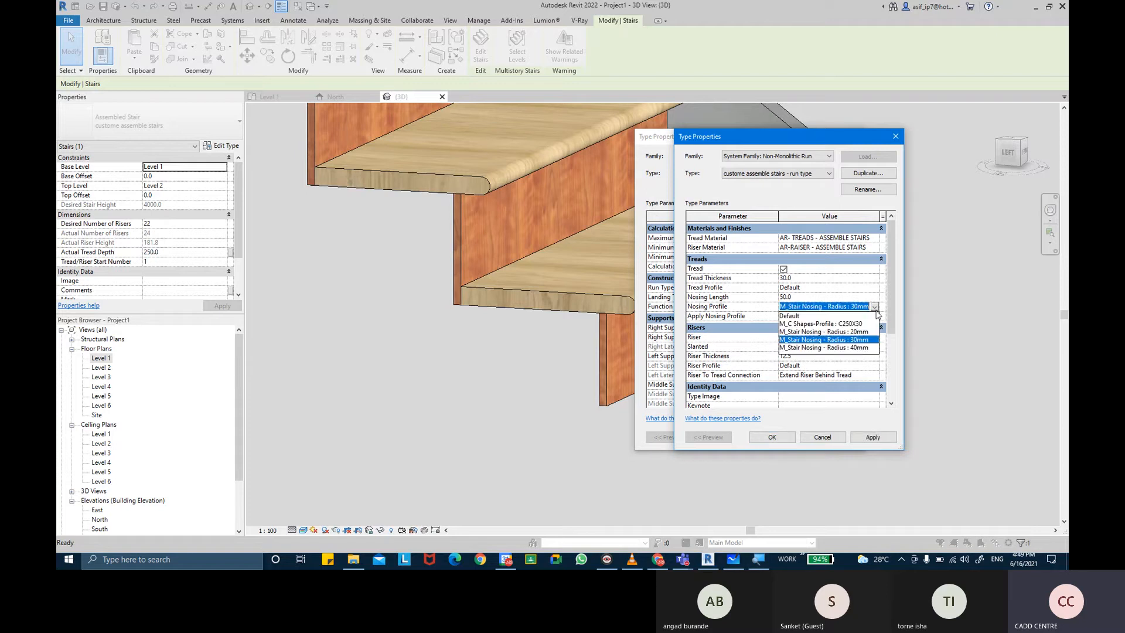
click(861, 348)
click(864, 443)
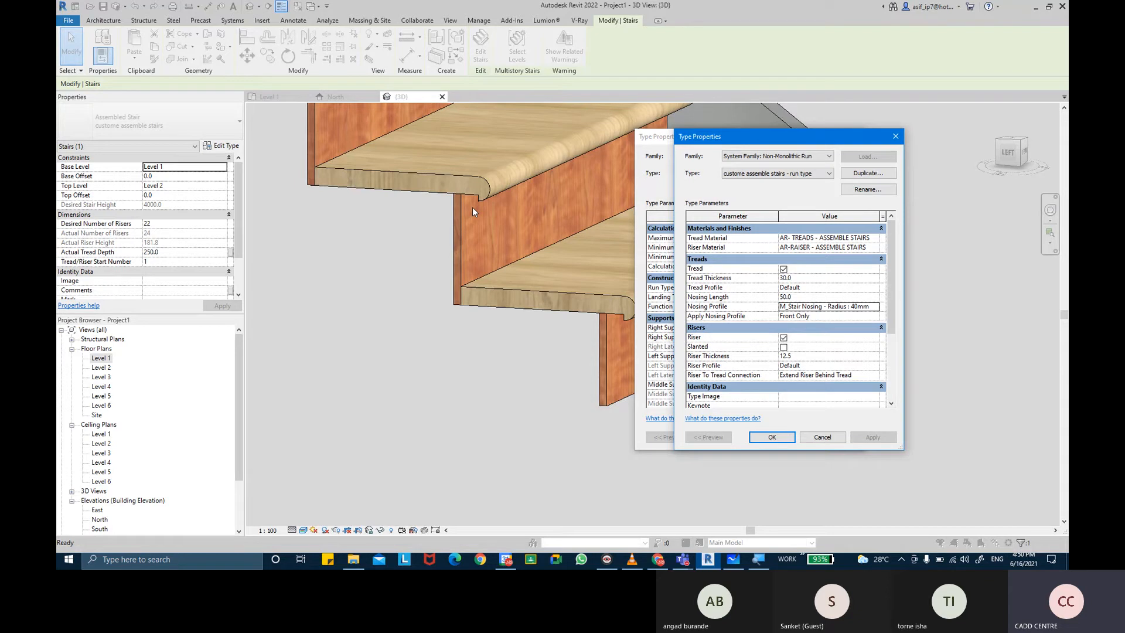
Step: Switch the run type's nosing profile to M_Stair Nosing - Radius : 20mm and apply it to the stair
click(843, 307)
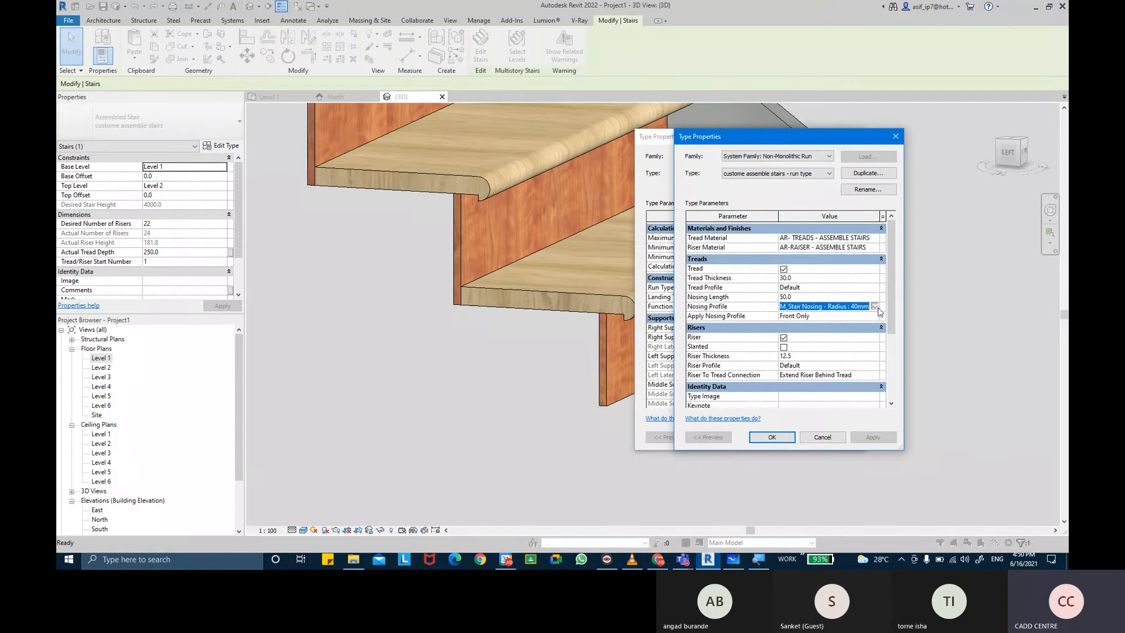
click(874, 307)
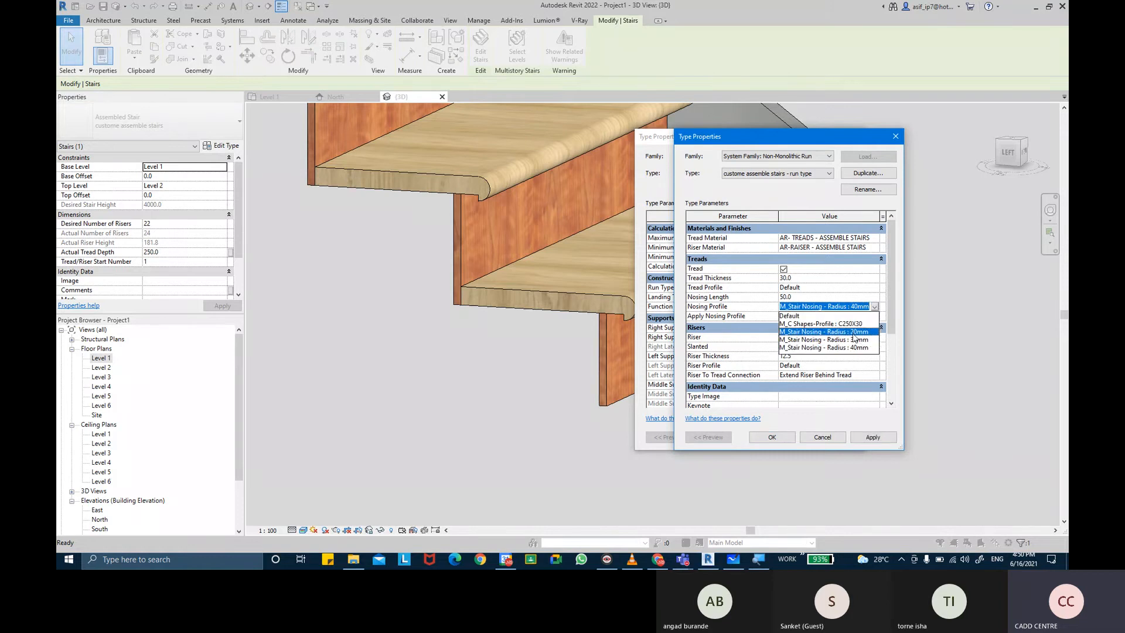
click(855, 332)
click(863, 438)
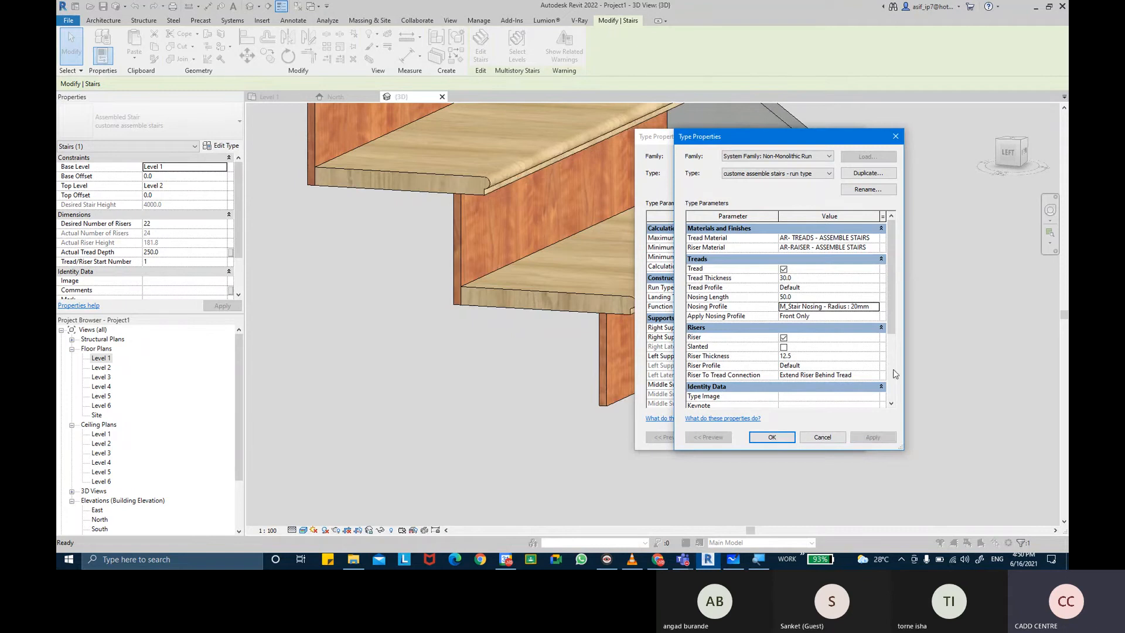
Step: Set the run type's nosing profile back to M_Stair Nosing - Radius : 30mm and apply the change
click(873, 307)
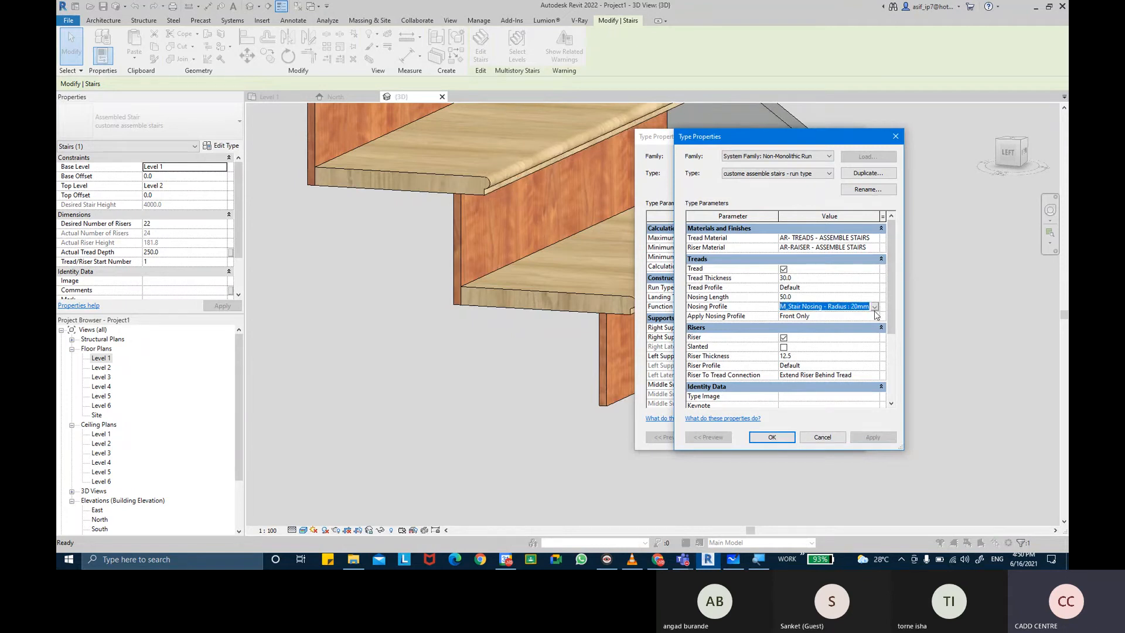
click(874, 307)
click(868, 342)
click(872, 439)
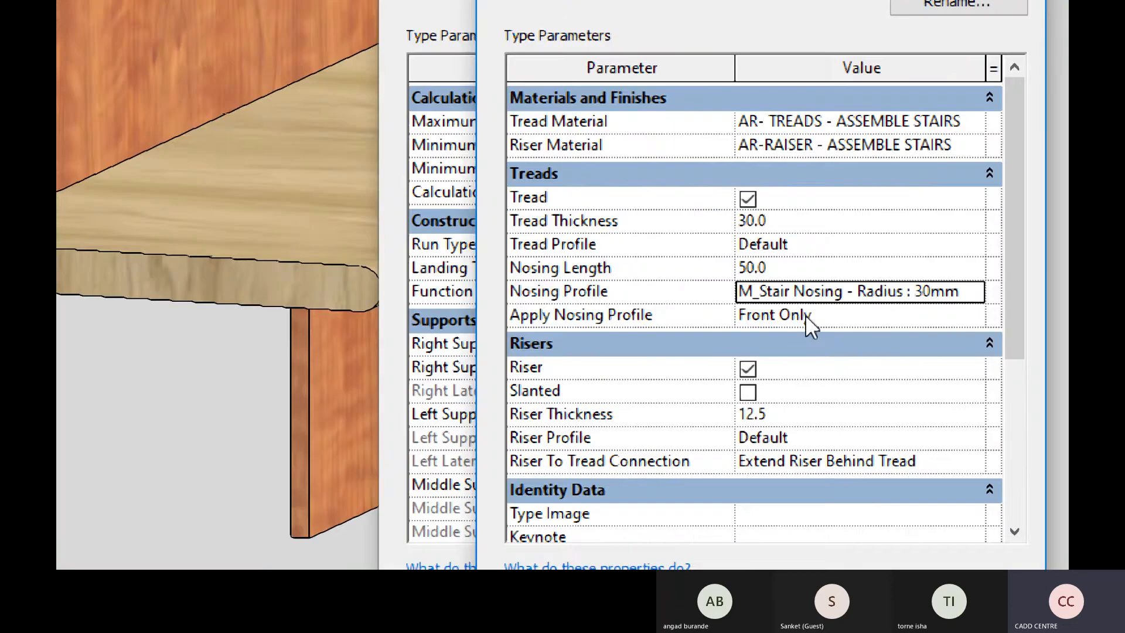
Step: Set Apply Nosing Profile to Front and Left for the custom run type and apply it to the treads
click(807, 315)
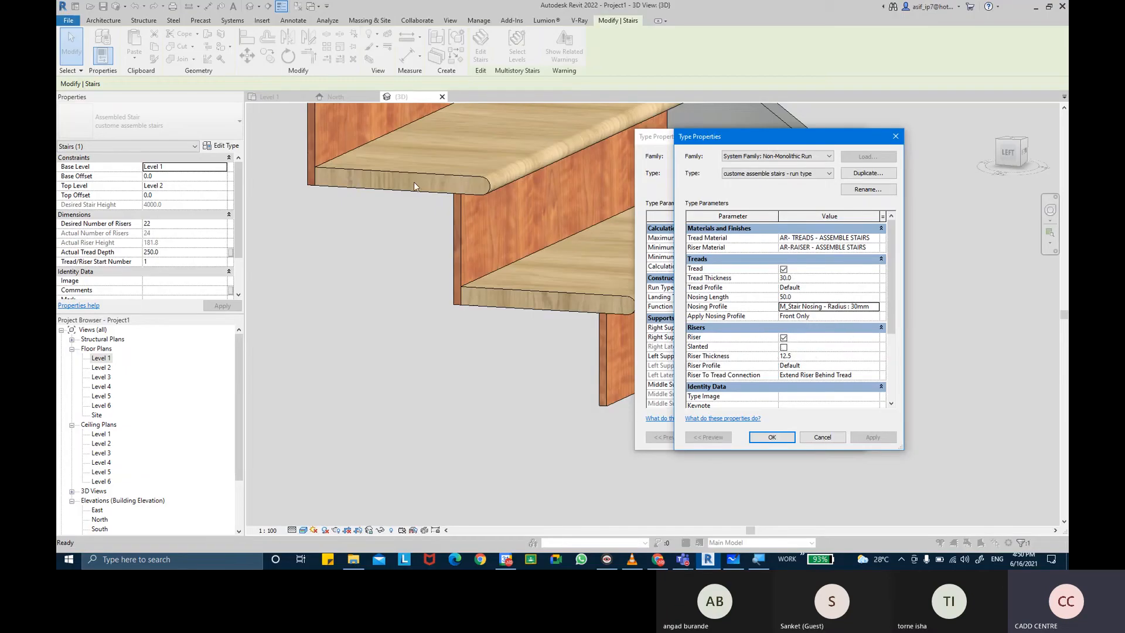
click(835, 319)
click(876, 317)
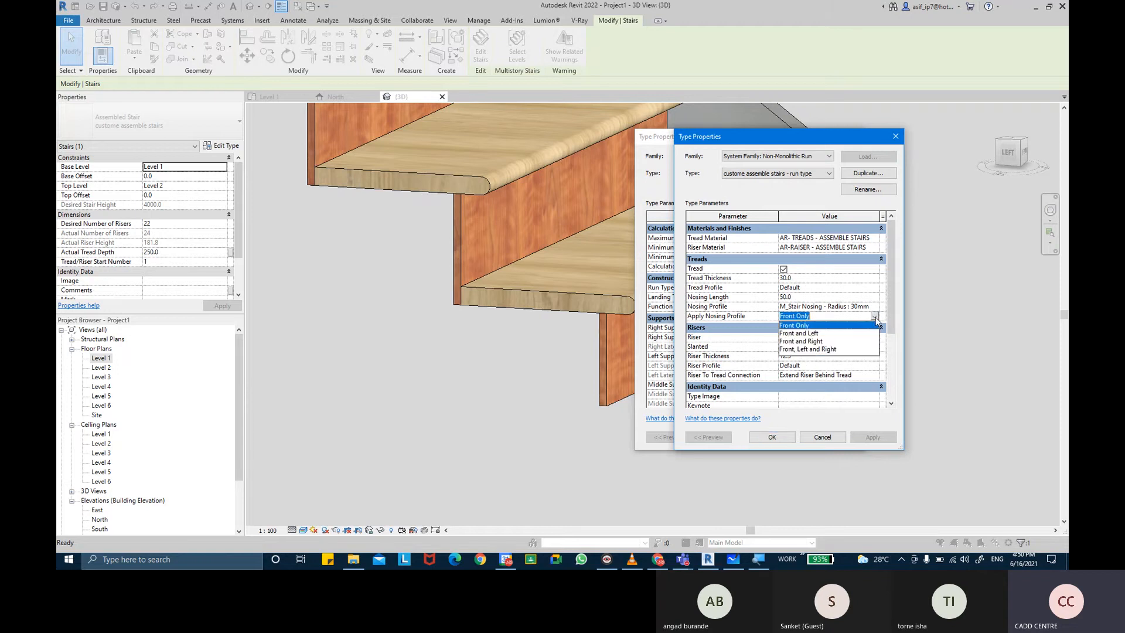
click(810, 334)
click(870, 438)
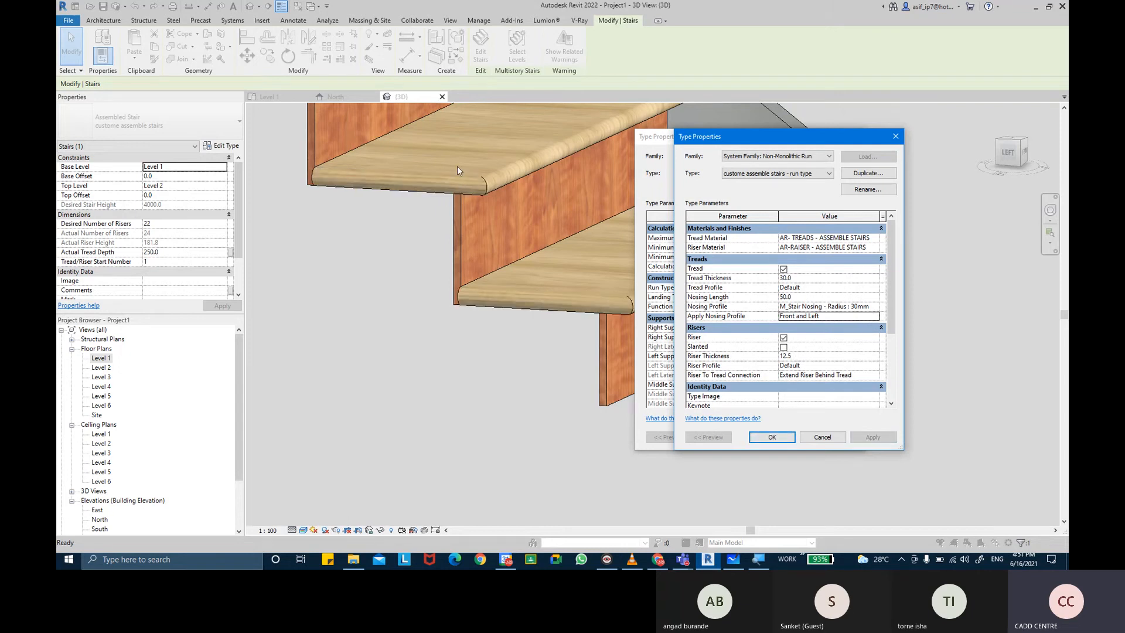
Step: Change Apply Nosing Profile to Front and Right for the custom run type and apply it
click(874, 316)
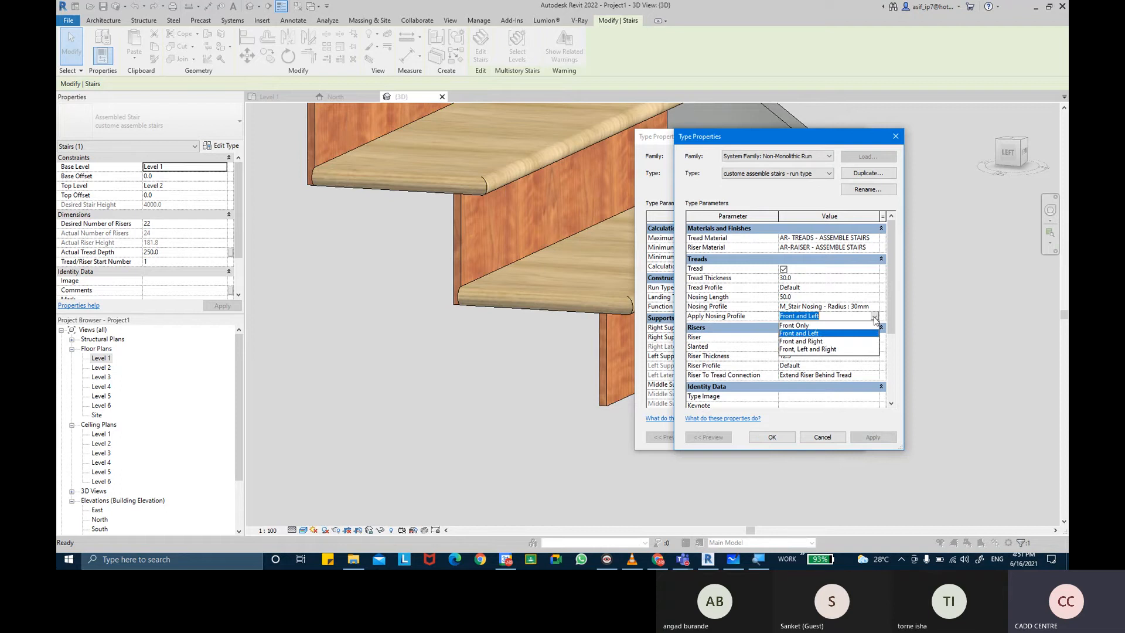
click(826, 343)
click(882, 441)
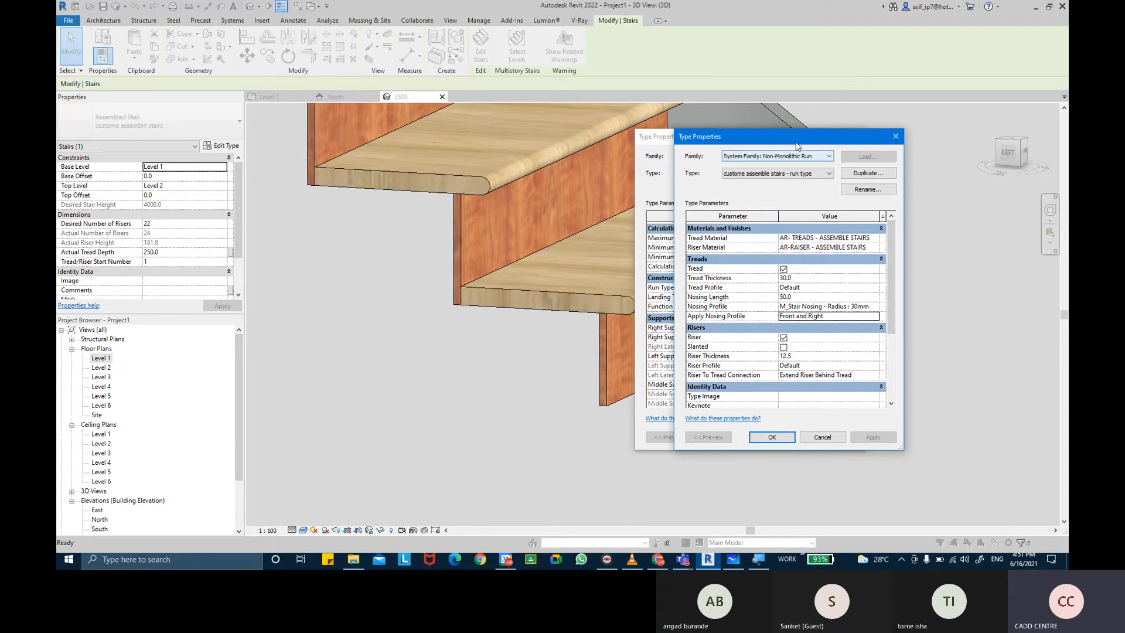
Step: Set Apply Nosing Profile to Front, Left and Right so the nosing runs along all exposed tread edges, and apply it
drag(797, 145, 649, 131)
click(719, 315)
click(765, 316)
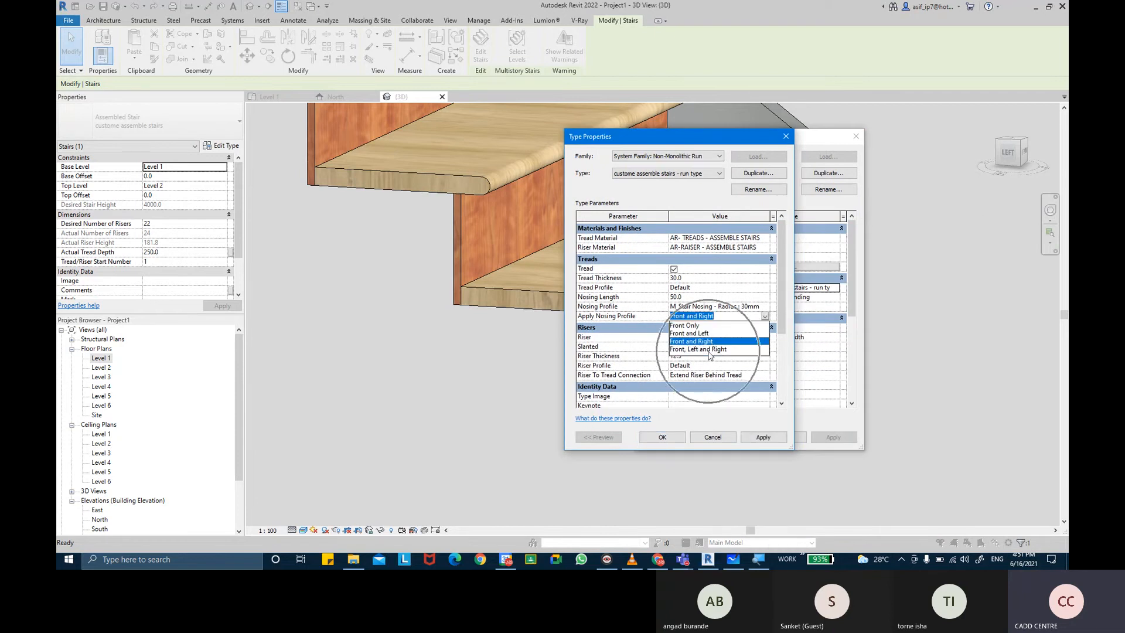
click(708, 349)
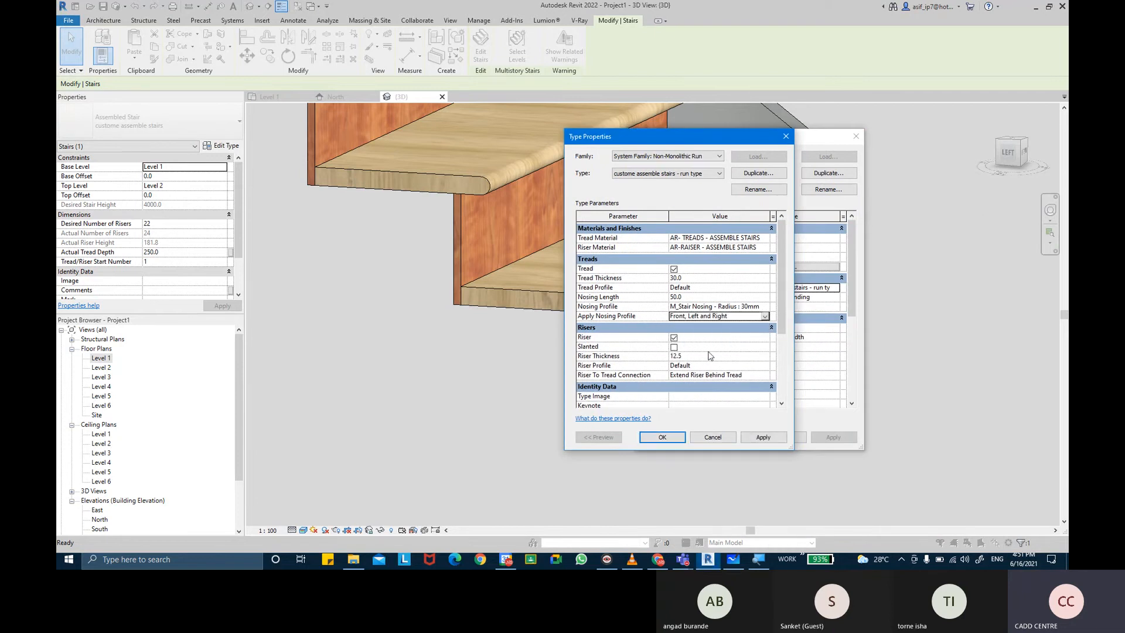
click(762, 439)
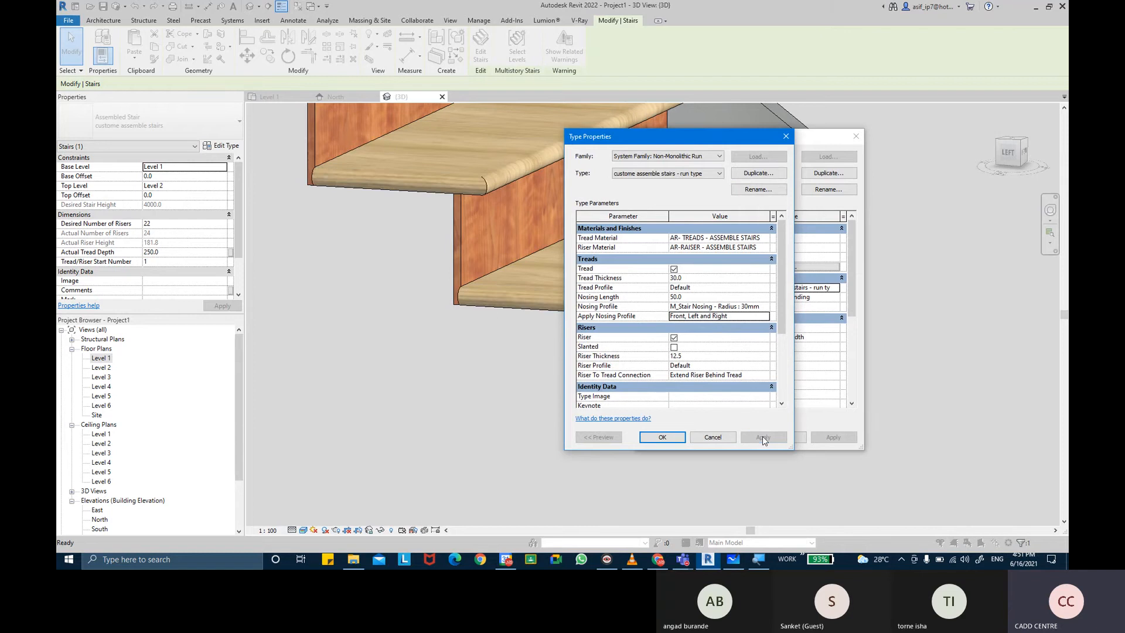
drag(695, 126, 751, 131)
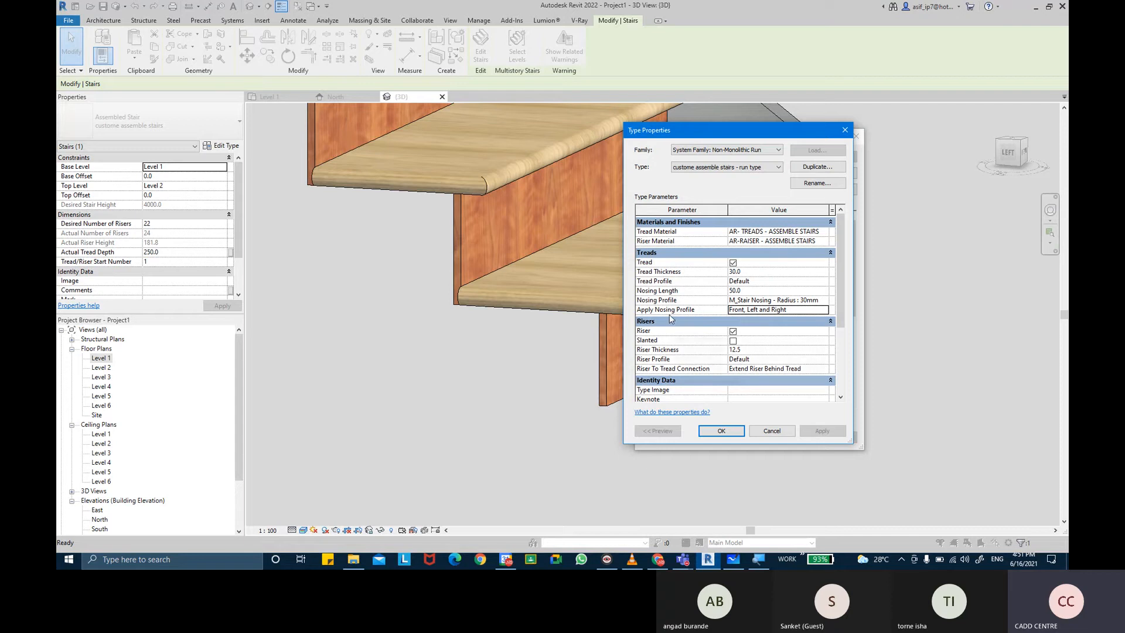
Step: Turn off the risers in the custom run type, confirm both type dialogs and inspect the open treads in 3D
click(733, 331)
click(814, 432)
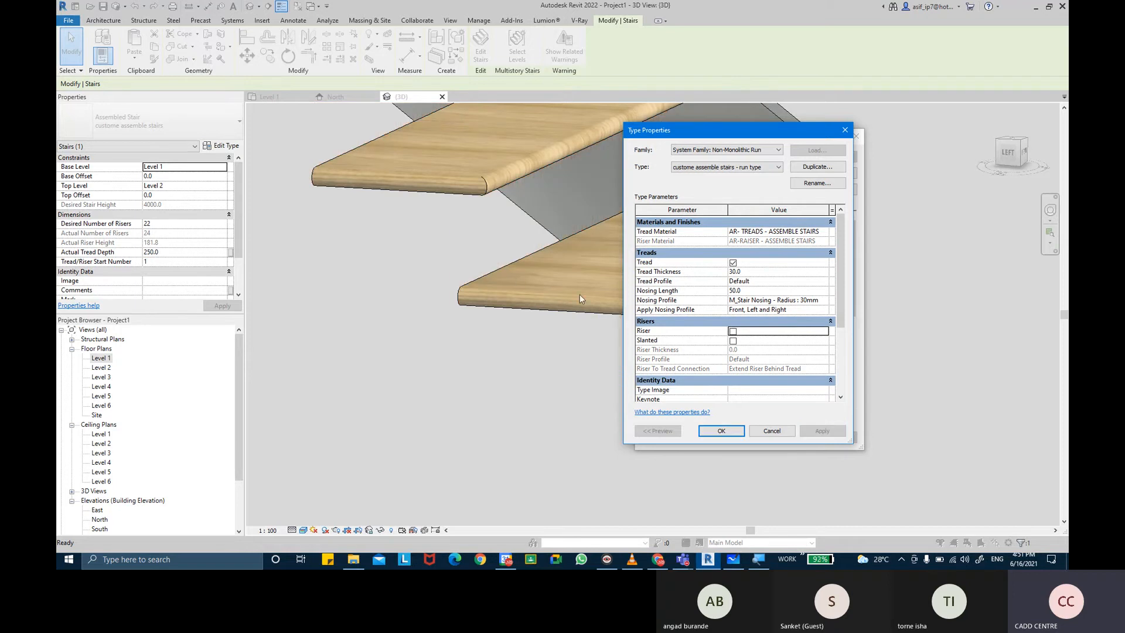
click(721, 431)
click(734, 435)
scroll(737, 436, down, 5)
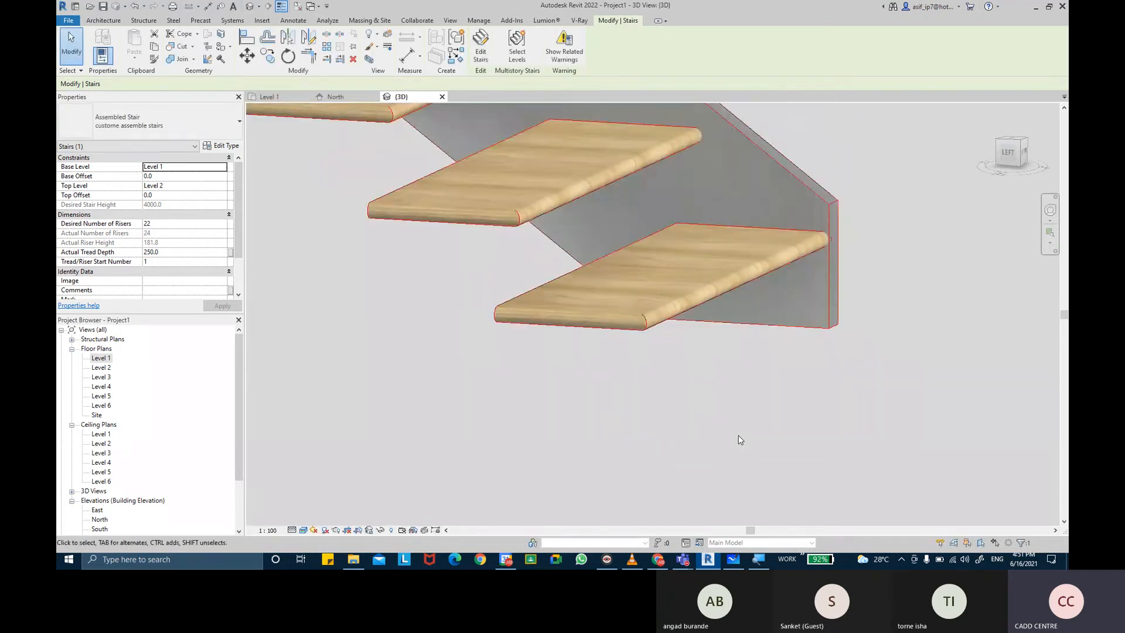
shift+middle_drag(789, 361, 720, 358)
scroll(720, 358, up, 2)
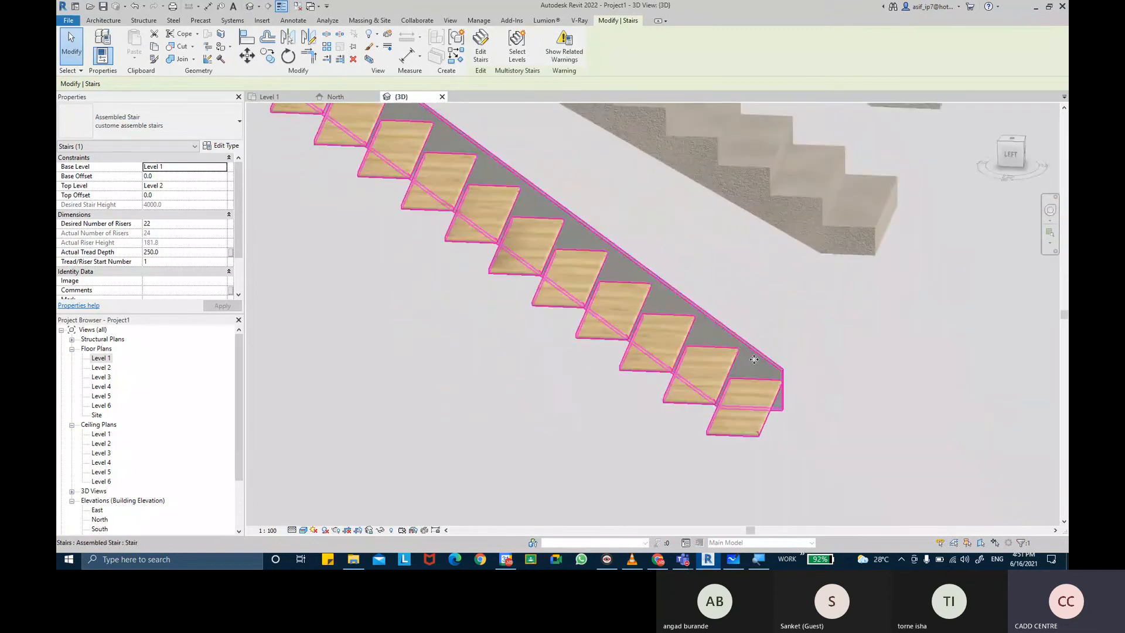
shift+middle_drag(808, 451, 703, 368)
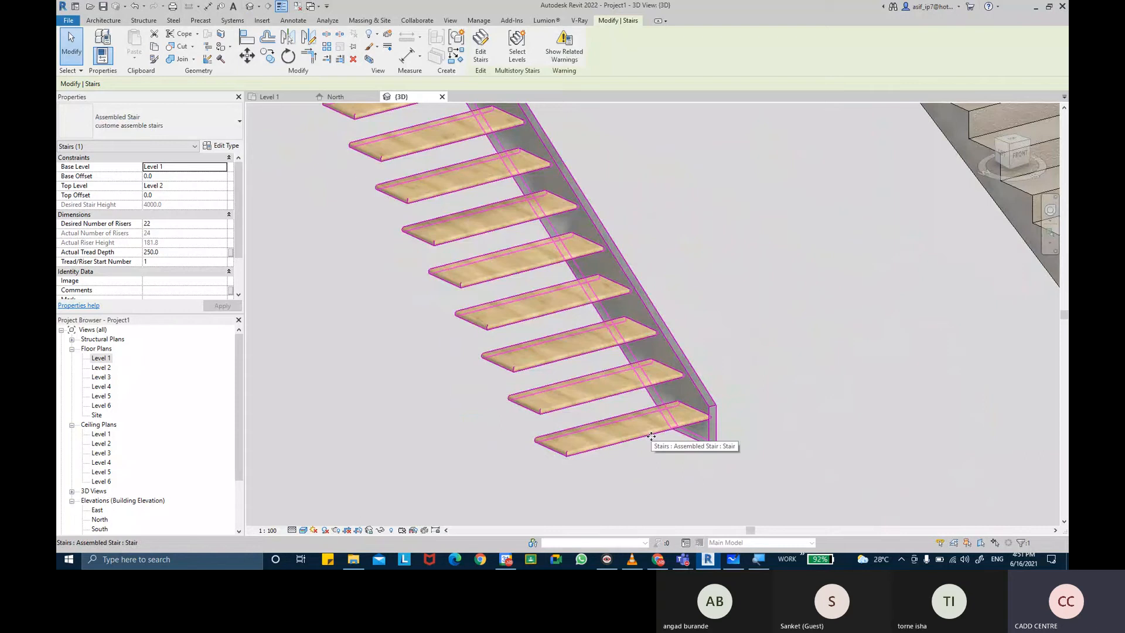
Step: Try a Middle Support on the custom assembled stair type, applying it and turning it off again
click(218, 146)
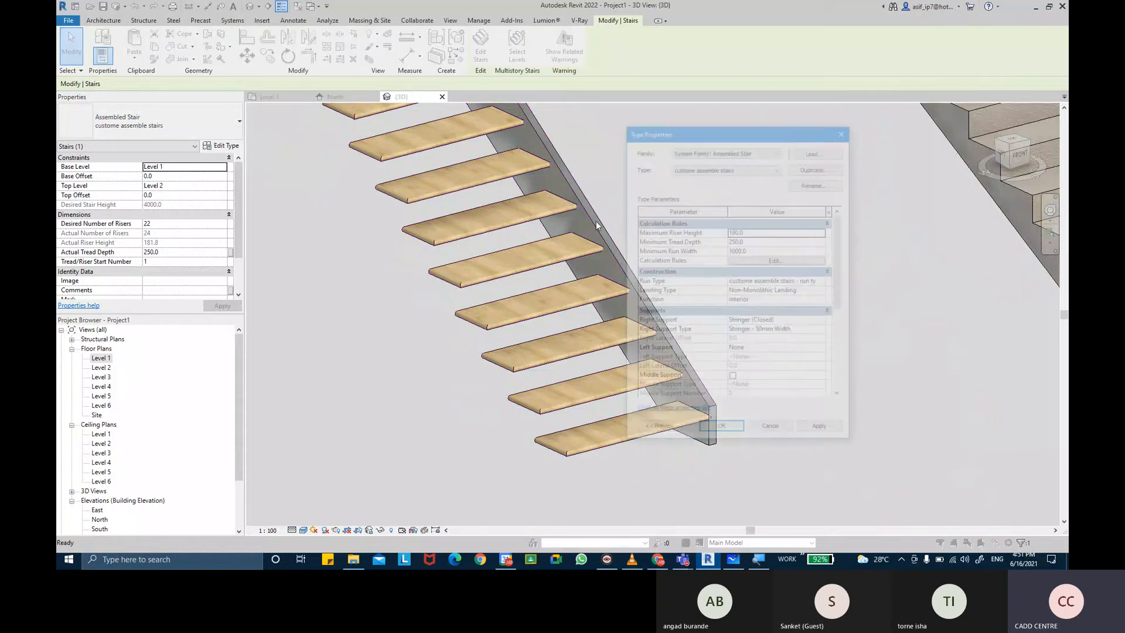
click(733, 379)
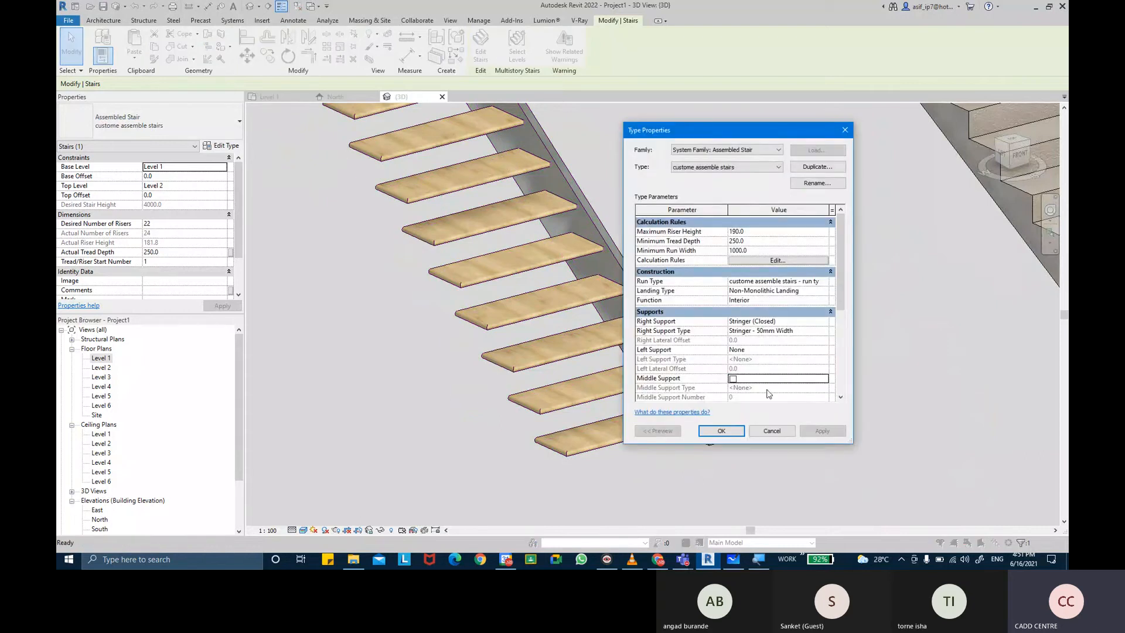
click(821, 431)
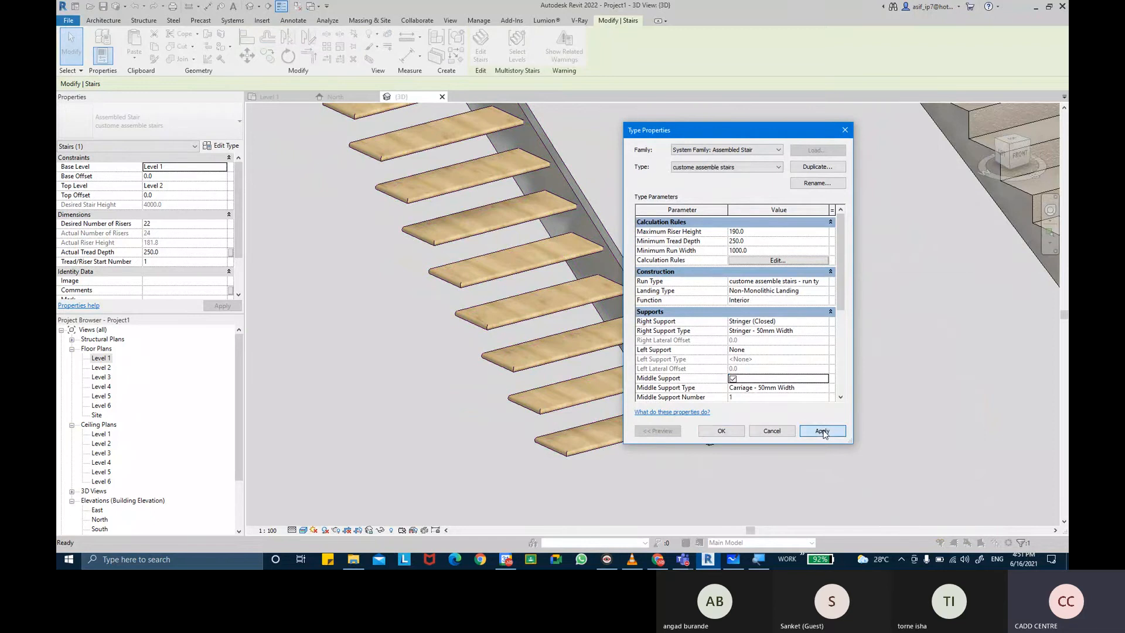
click(733, 378)
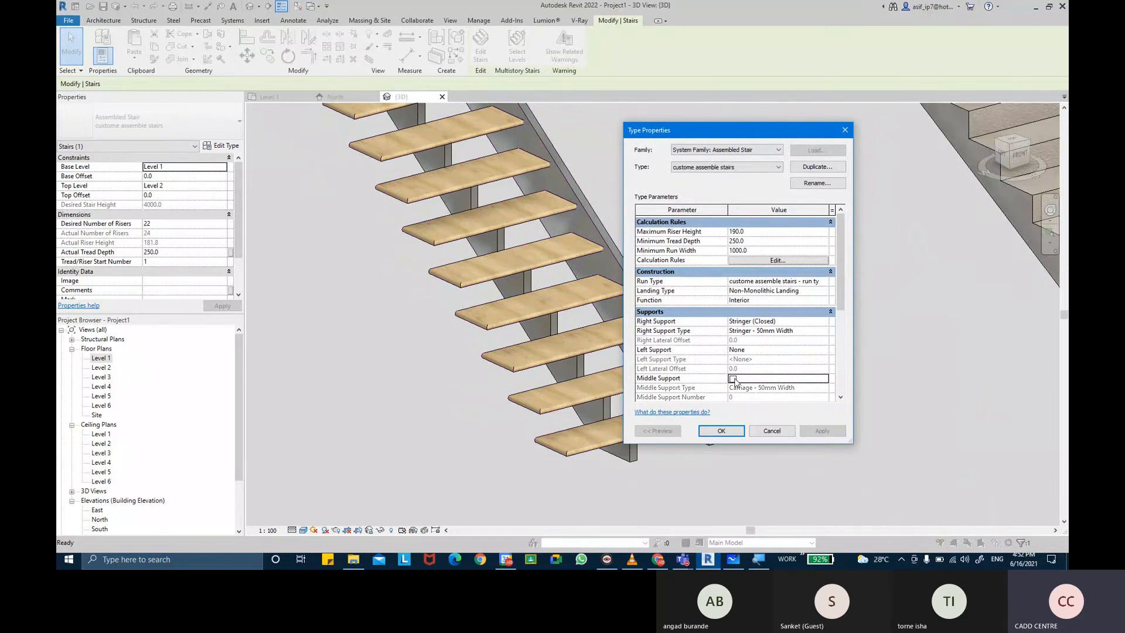
click(832, 434)
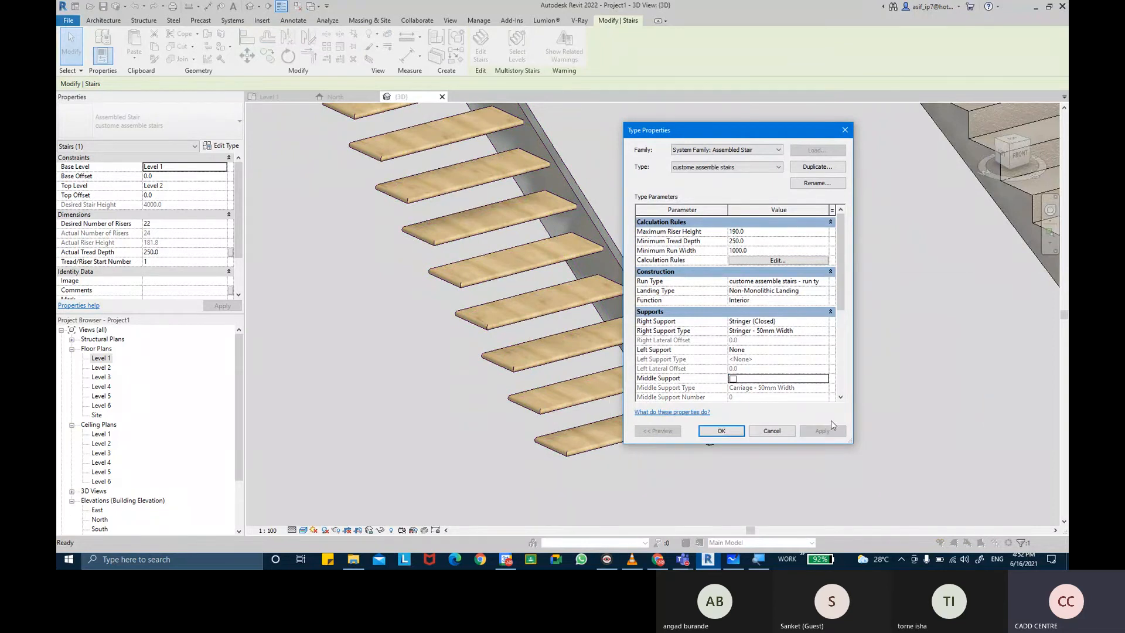
Step: Reopen the stair's custom run type, turn its risers back on and apply the change
drag(737, 135, 858, 134)
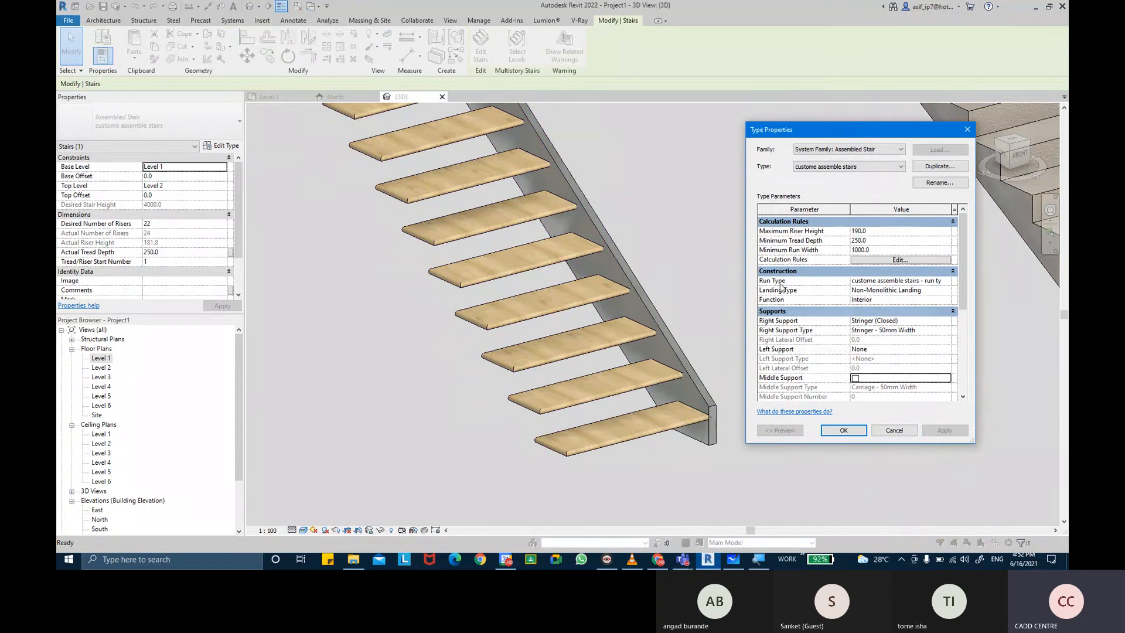
click(949, 281)
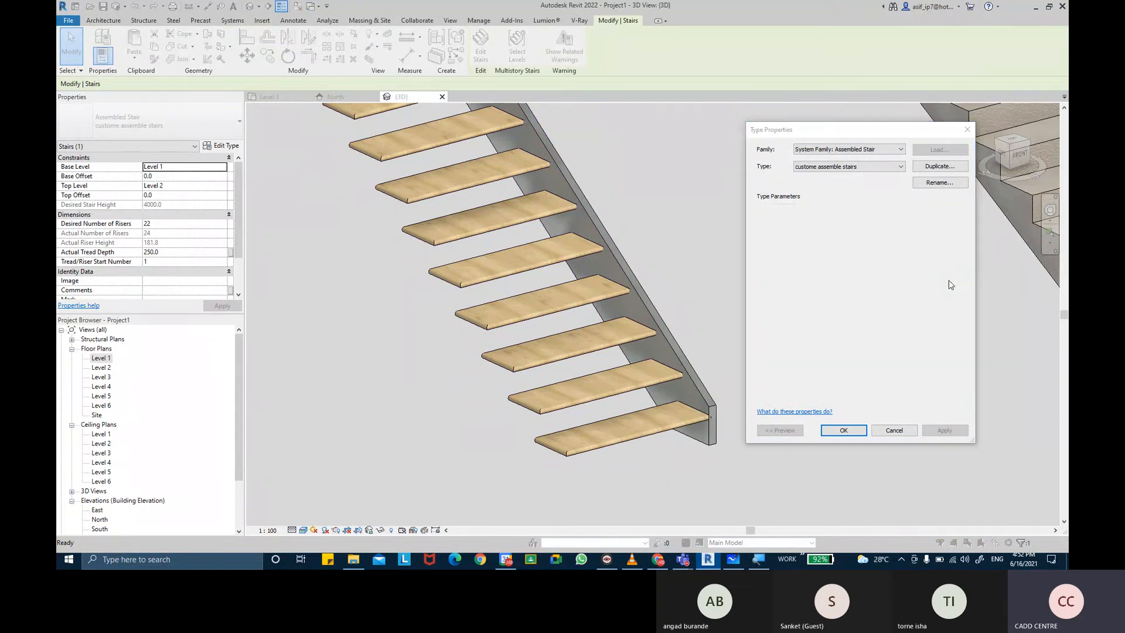
click(856, 331)
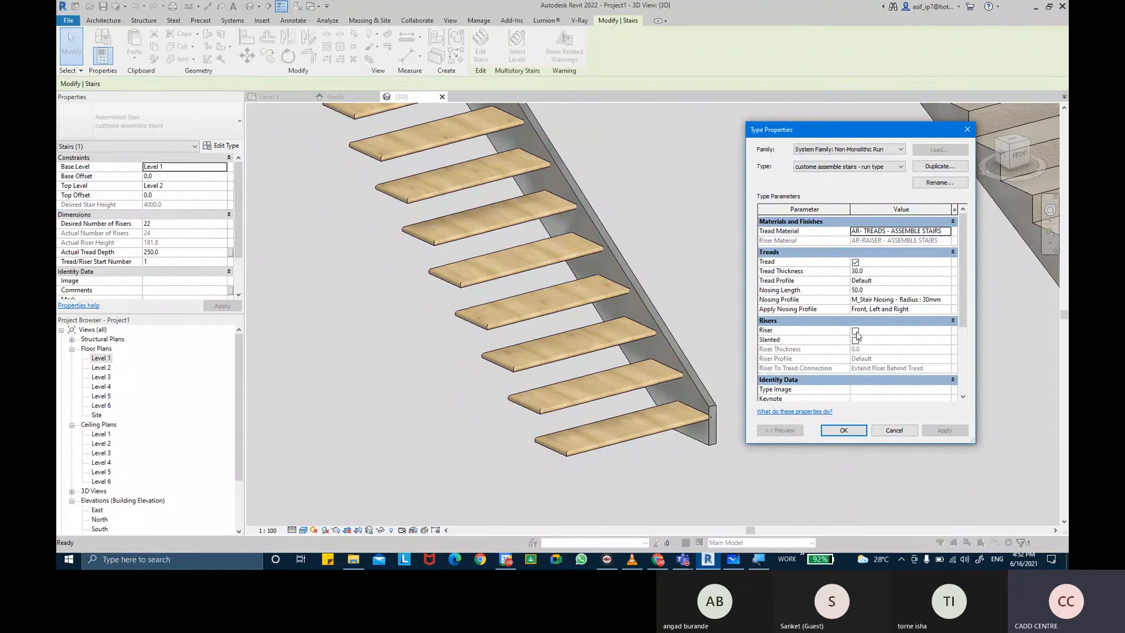
click(855, 331)
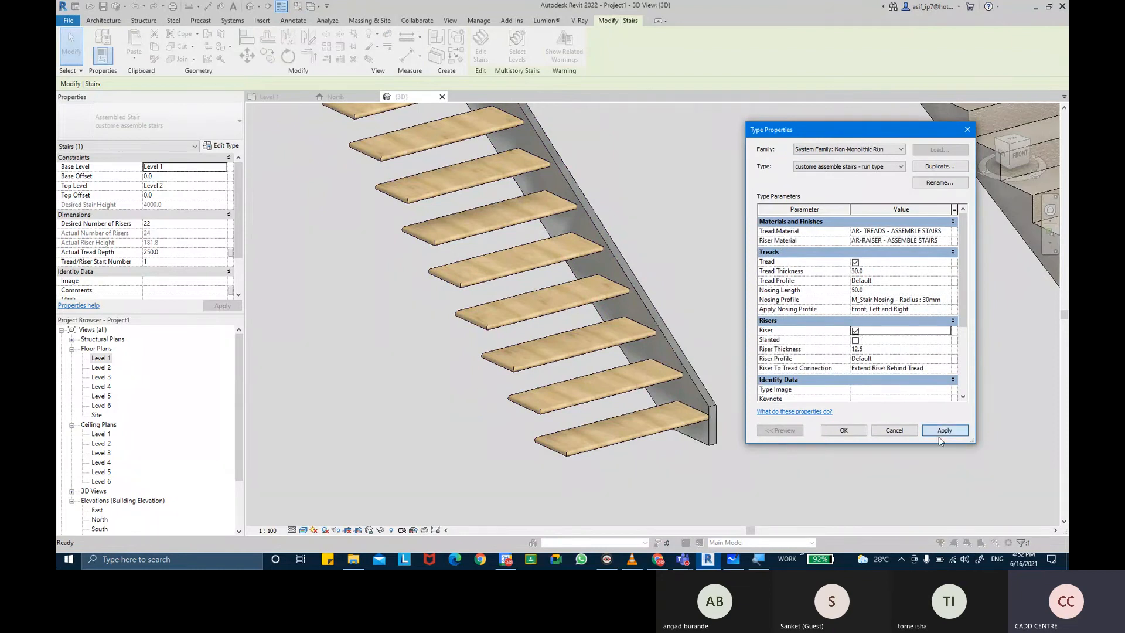
click(938, 432)
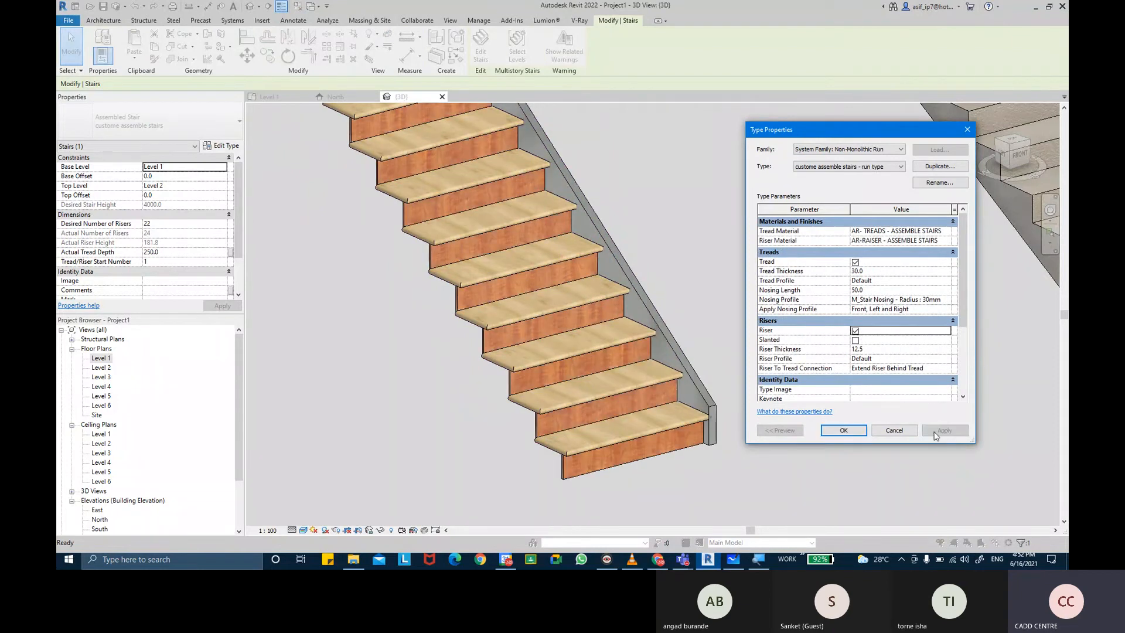
Step: Set Apply Nosing Profile to Front Only for the custom run type, apply it and check where riser and tread meet
click(940, 309)
click(873, 319)
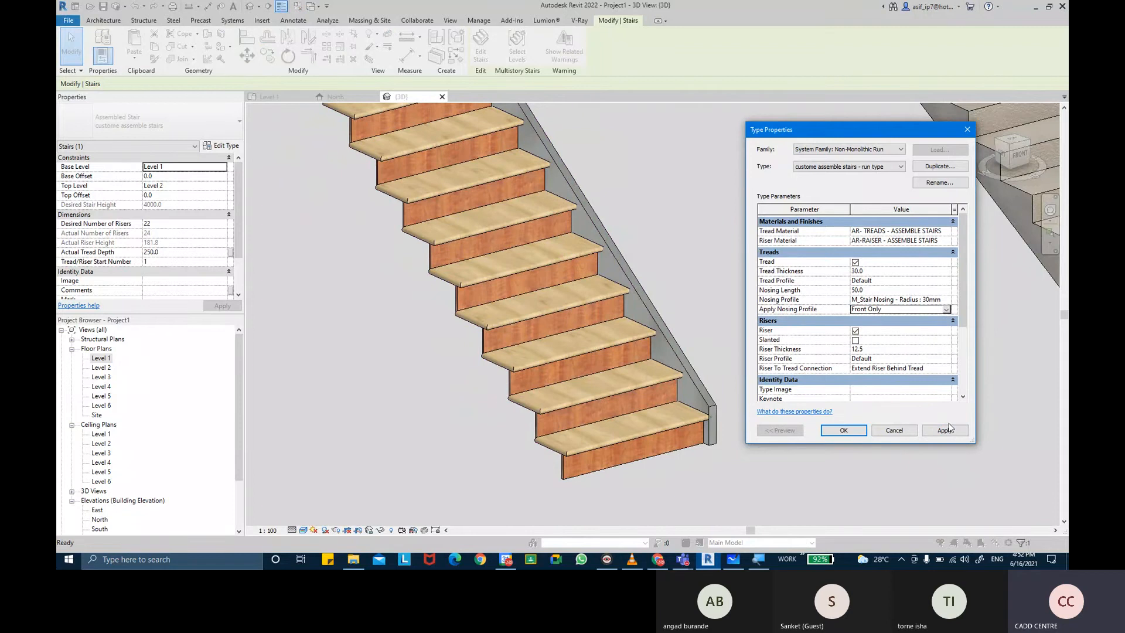
click(945, 432)
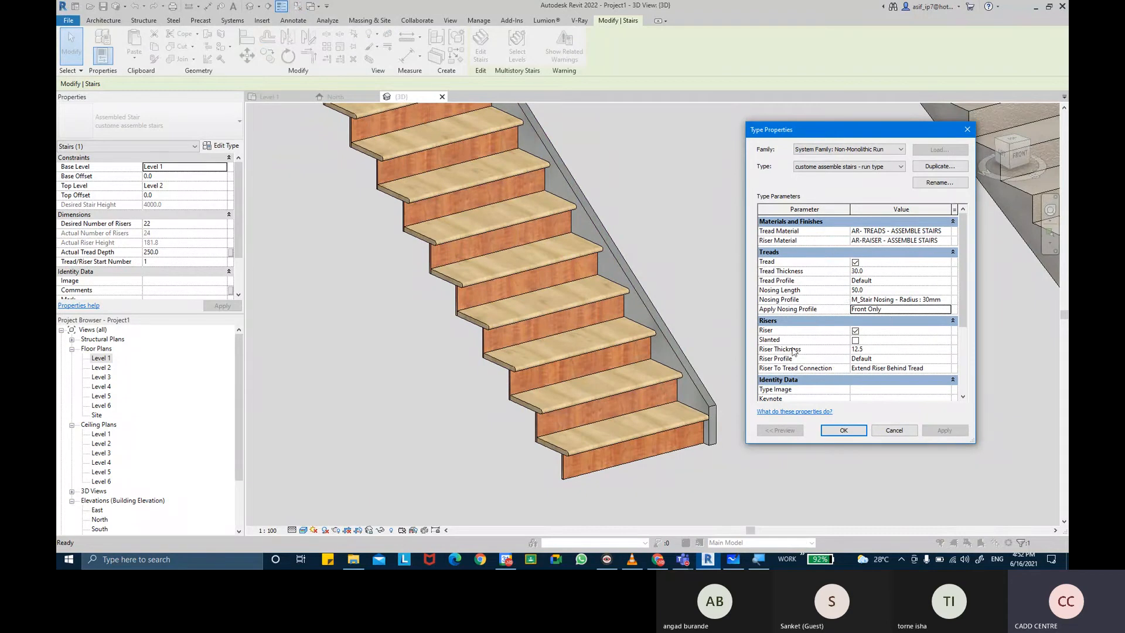
mouse_move(779, 345)
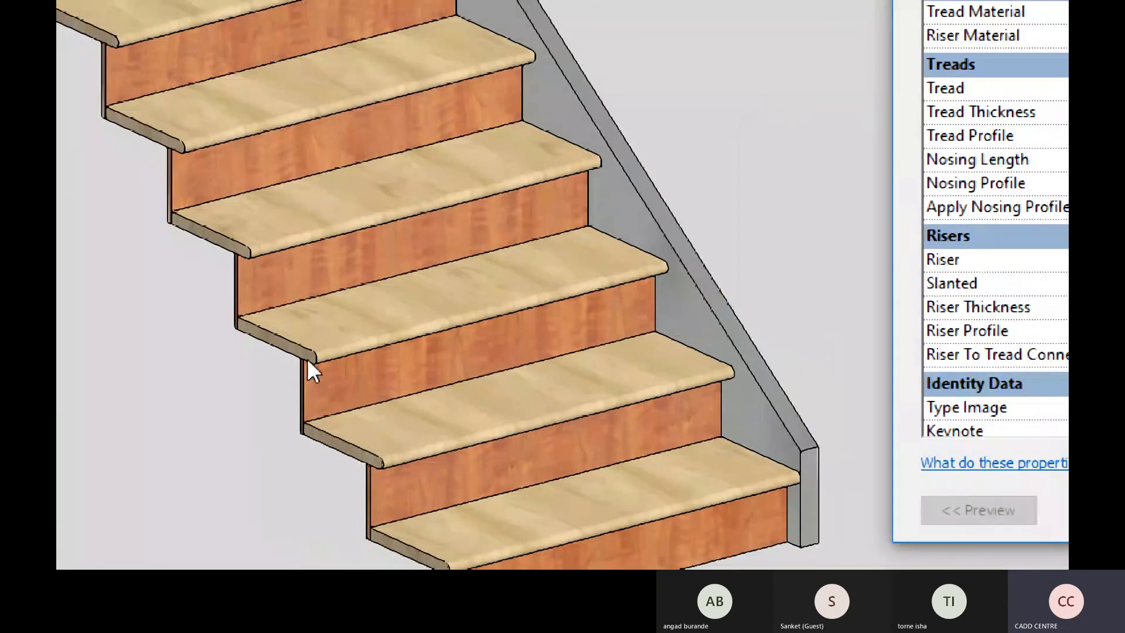
click(306, 386)
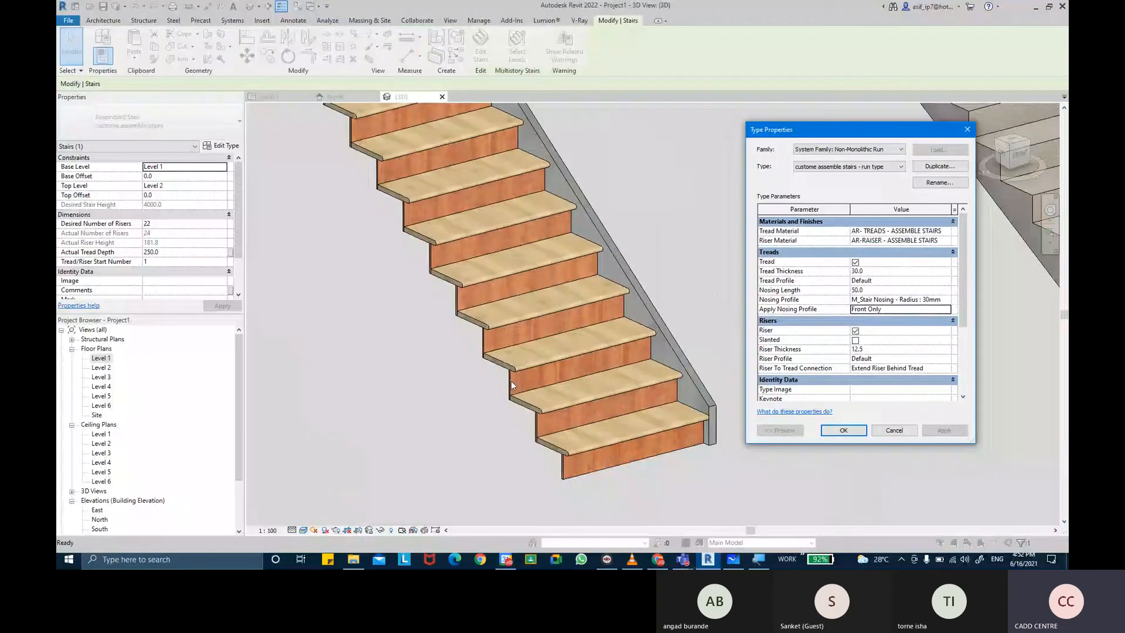
Step: Turn on Slanted for the custom run type's risers, apply and confirm both type dialogs, and inspect the bottom steps from the side in 3D
click(855, 340)
click(944, 431)
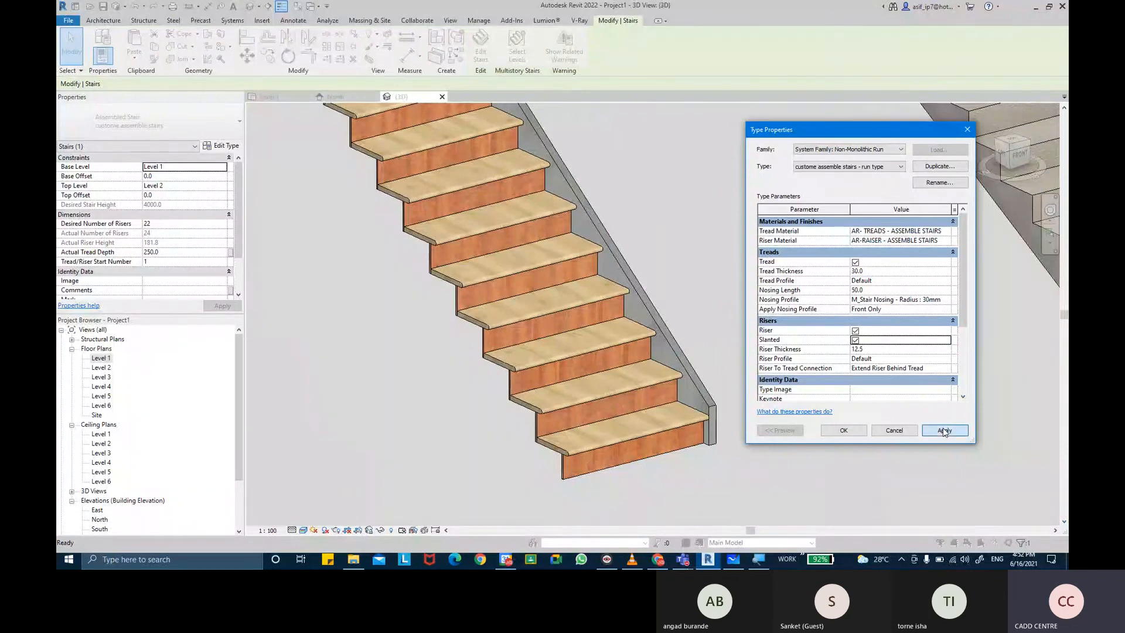
click(844, 430)
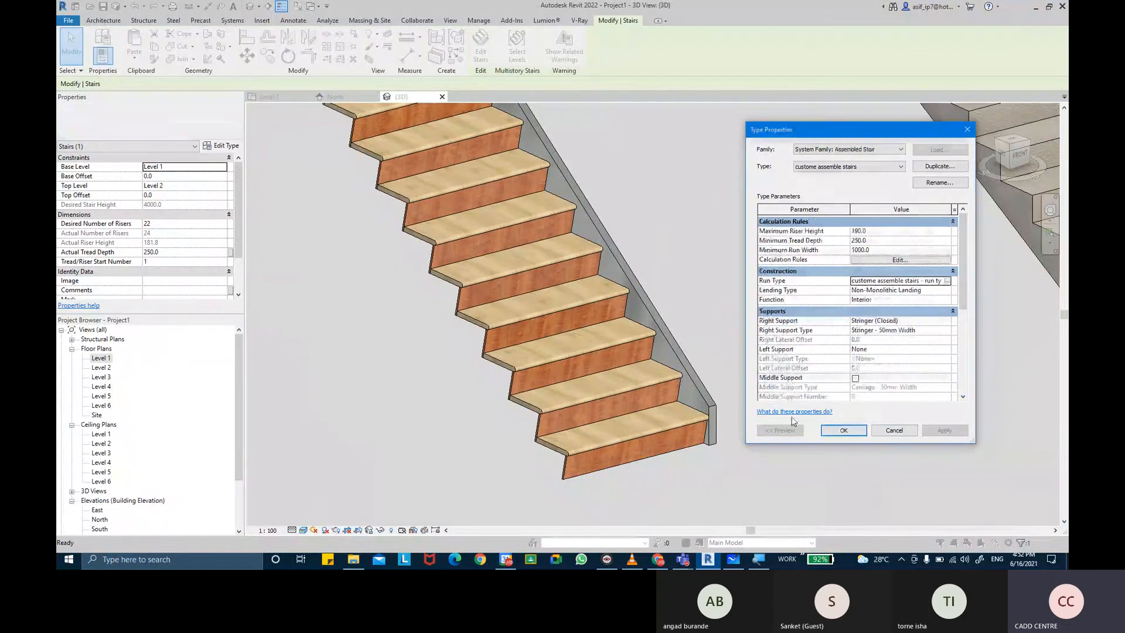
click(844, 430)
shift+middle_drag(723, 431, 855, 366)
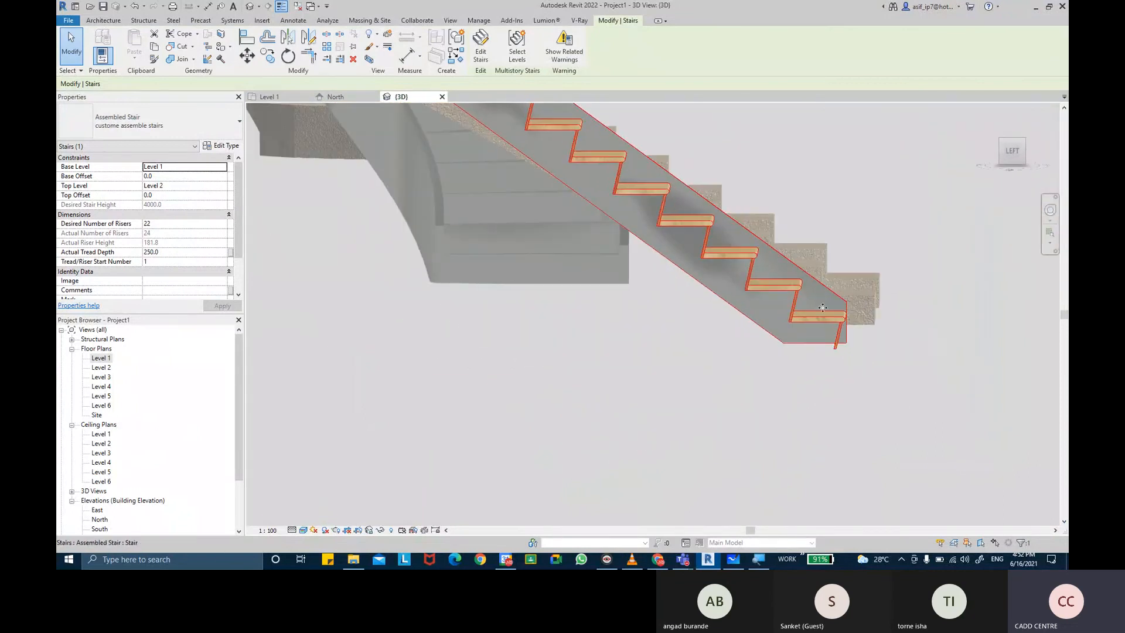
scroll(823, 308, up, 2)
shift+middle_drag(822, 308, 853, 386)
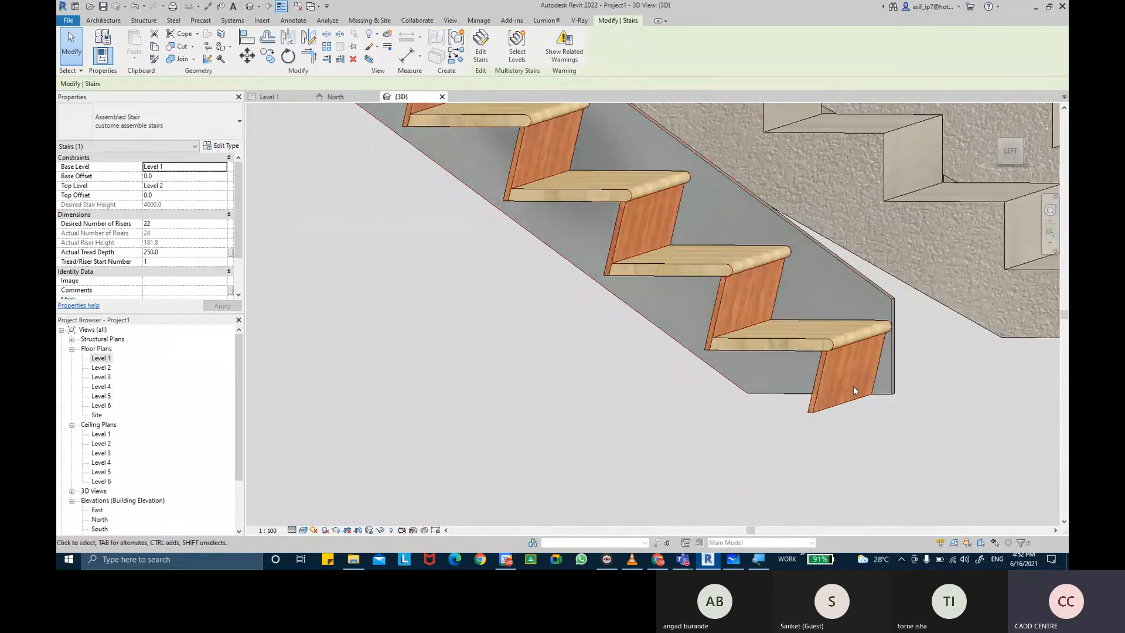
Step: Reopen the stair's custom run type, turn off Slanted for its risers and apply the change
click(220, 149)
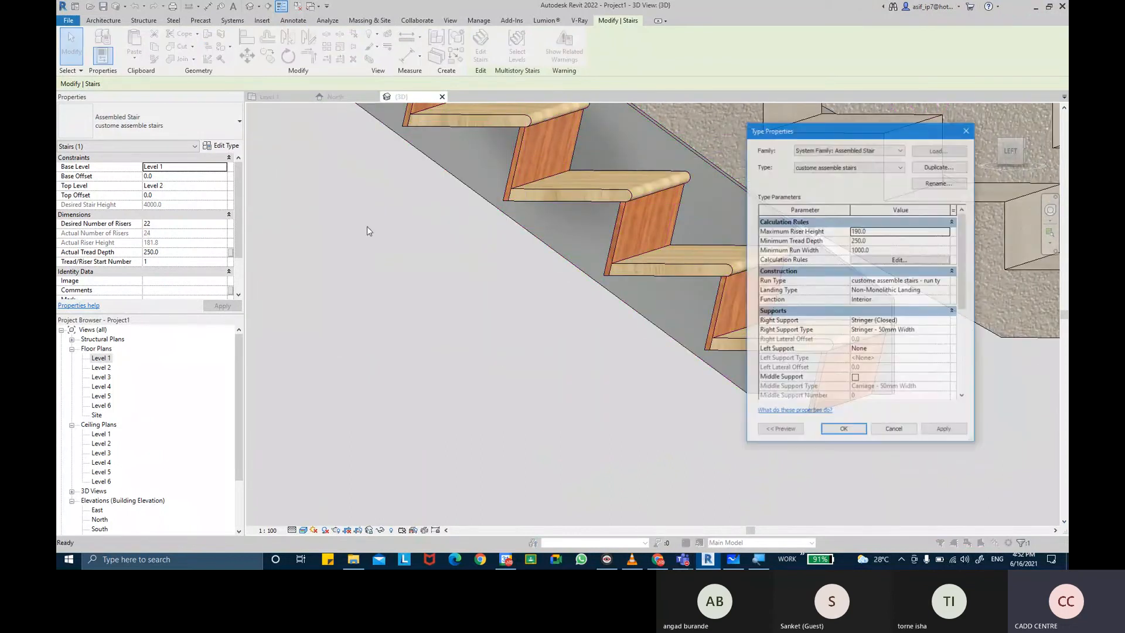
click(948, 285)
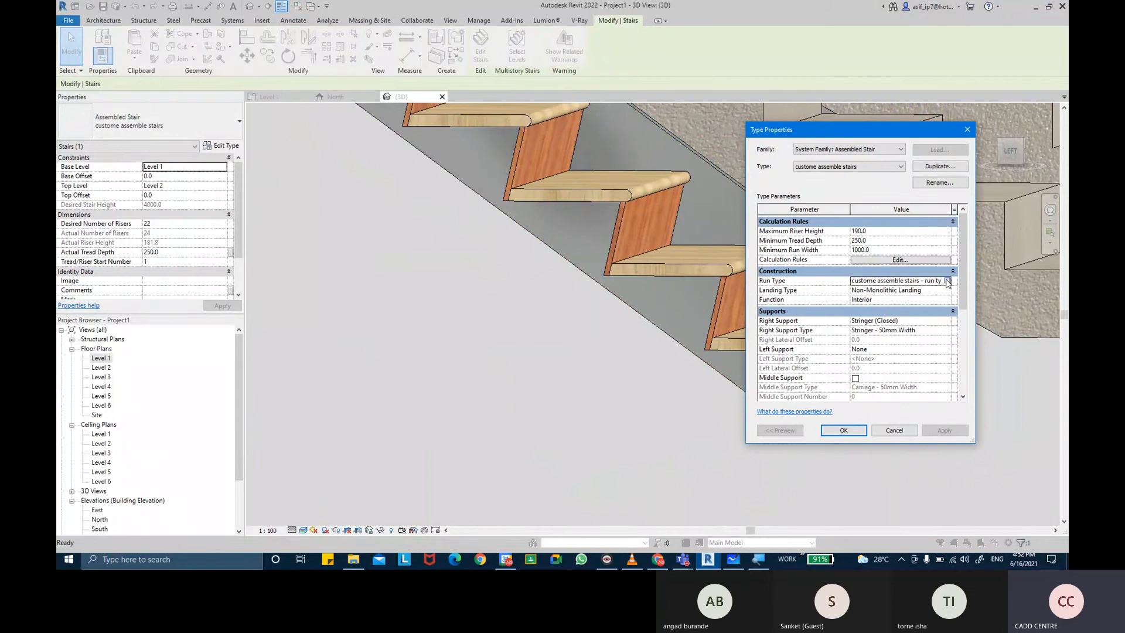
click(948, 284)
click(855, 340)
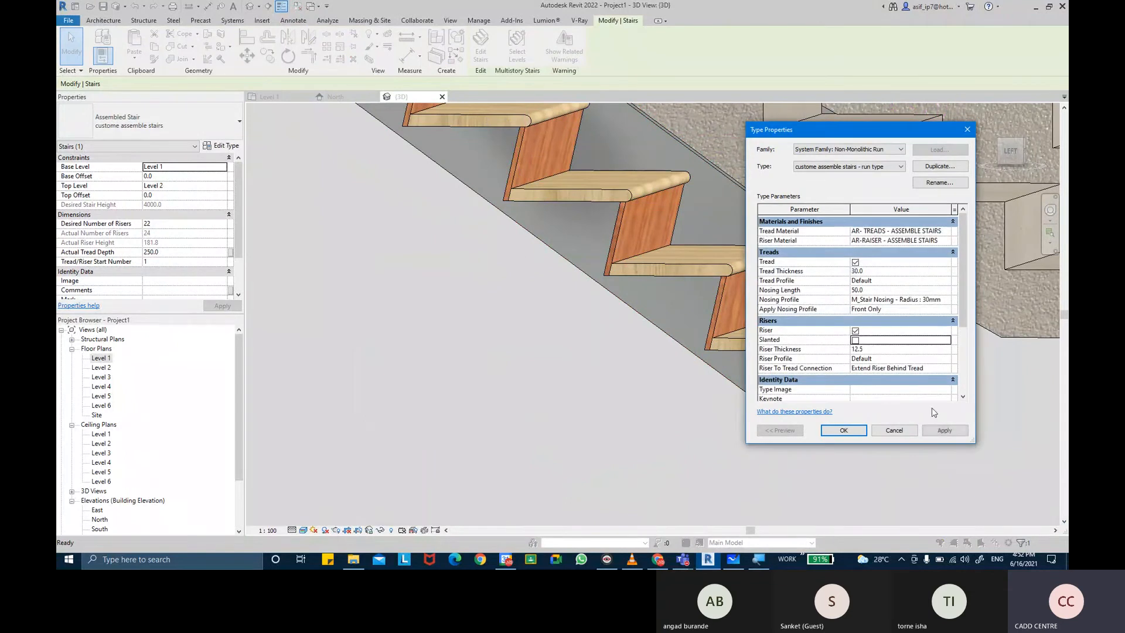
click(941, 431)
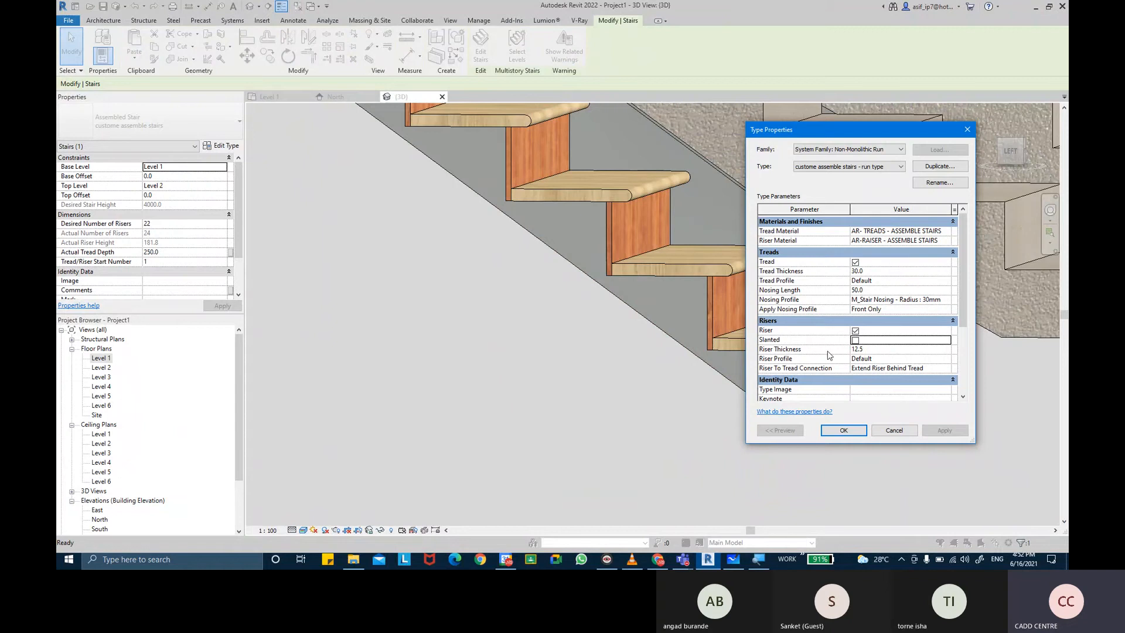
Step: Set the custom run type's Riser Thickness to 18 and apply it
click(872, 350)
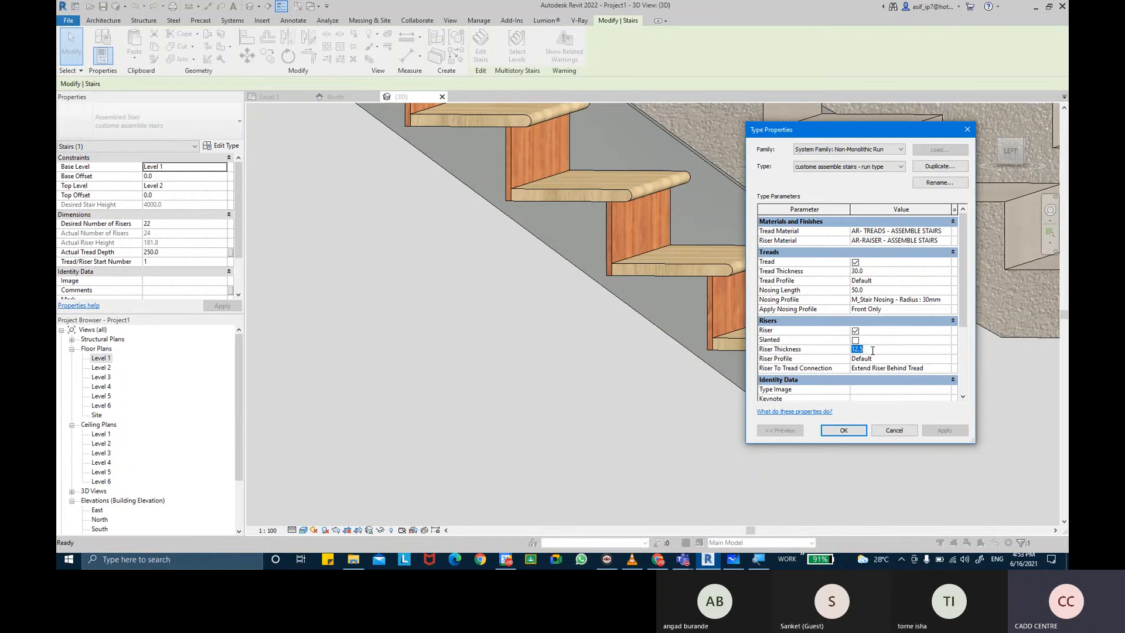
text(18.0)
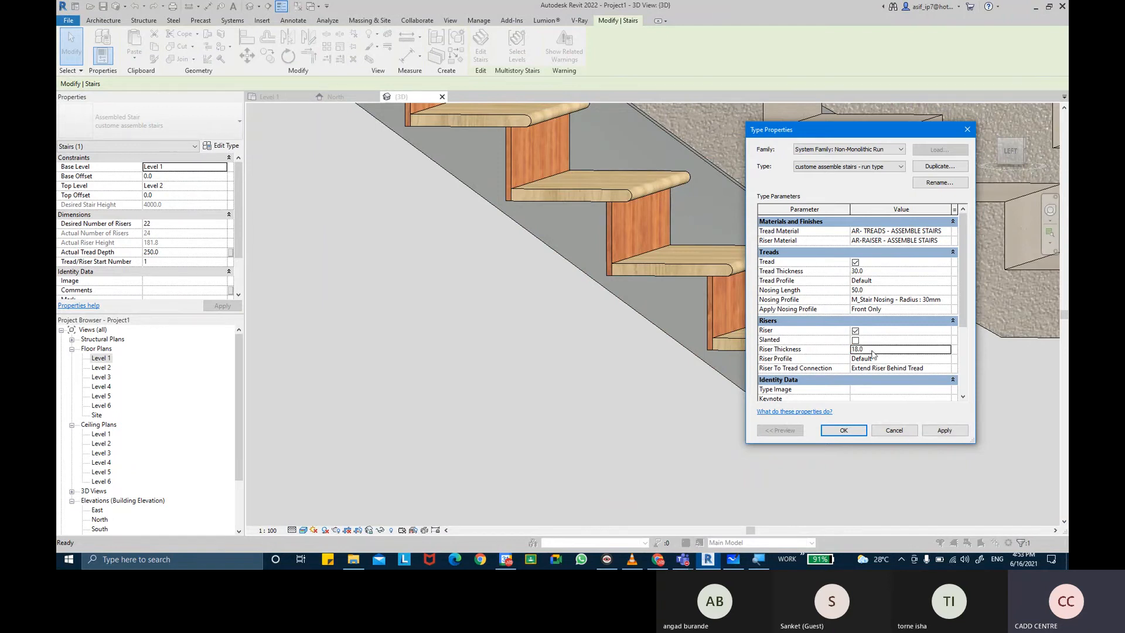
click(936, 432)
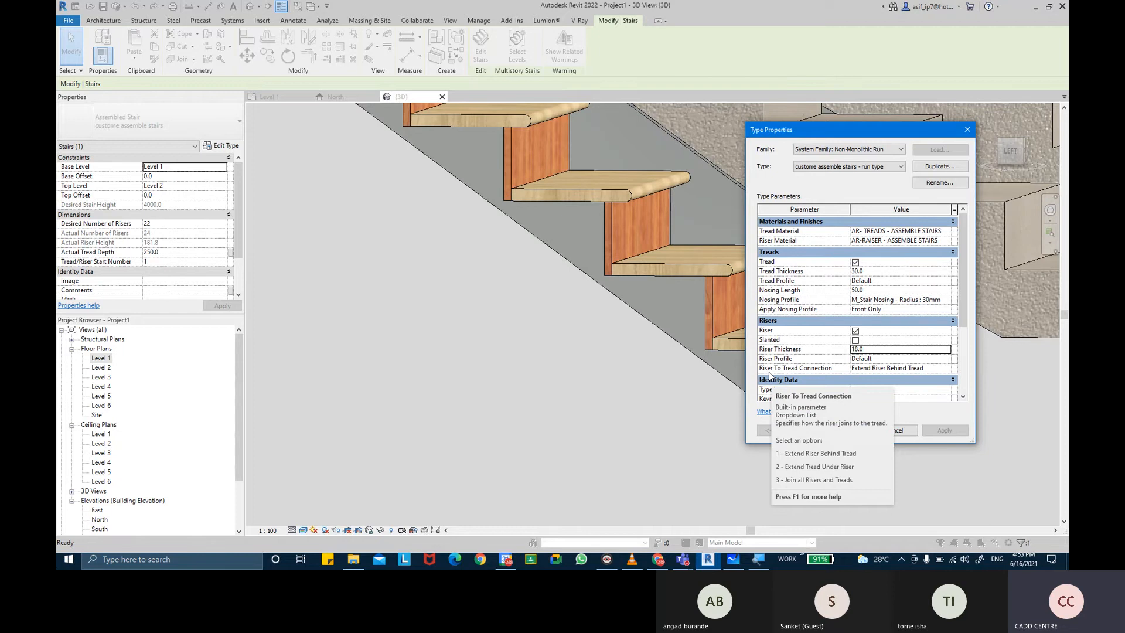
Step: Review the Riser To Tread Connection options, set the connection to Extend Tread Under Riser and apply it
click(949, 369)
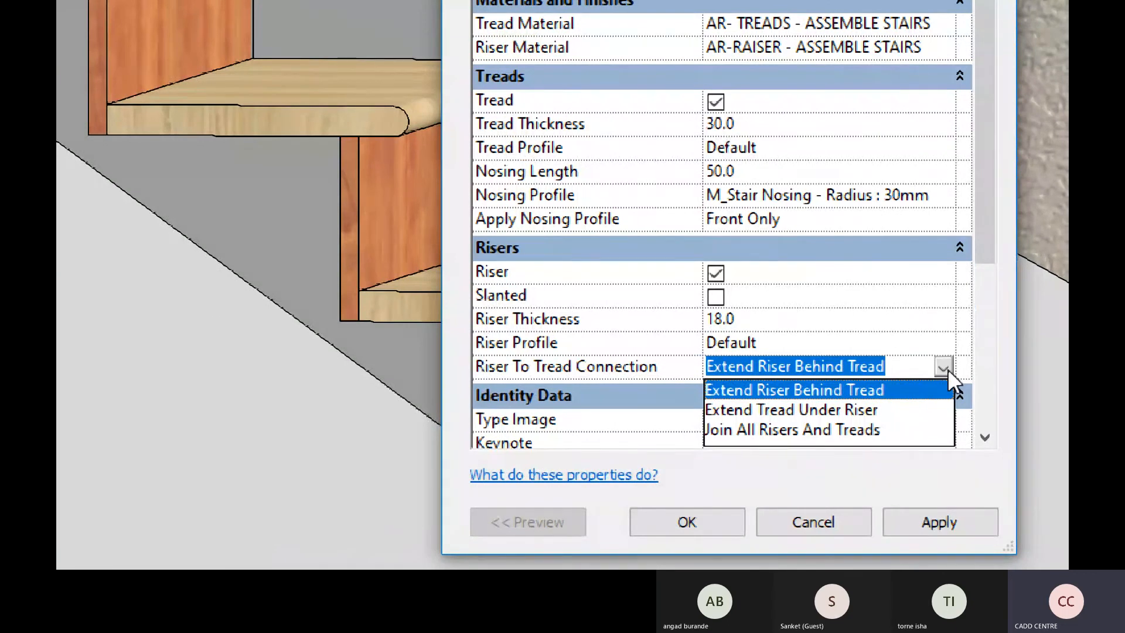
click(948, 368)
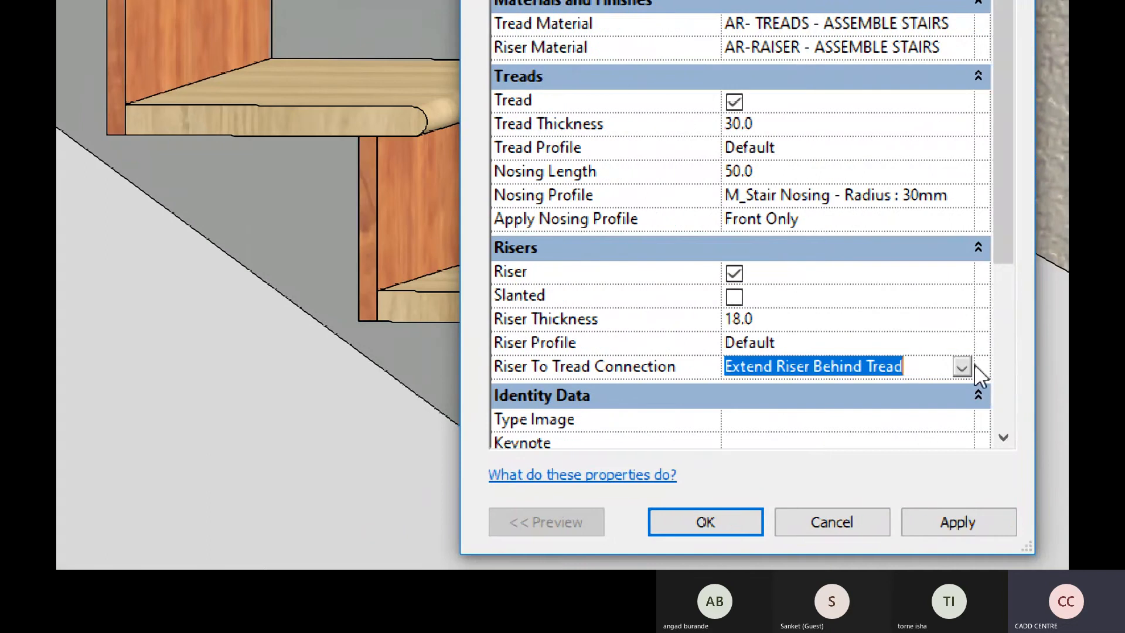
click(1047, 367)
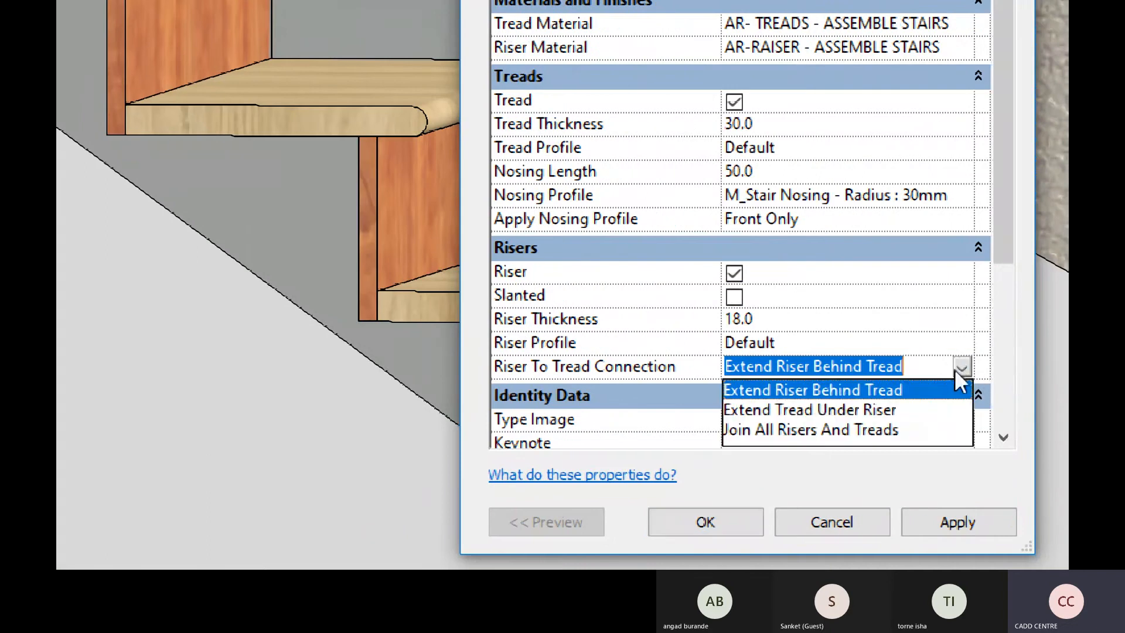
click(794, 410)
click(969, 530)
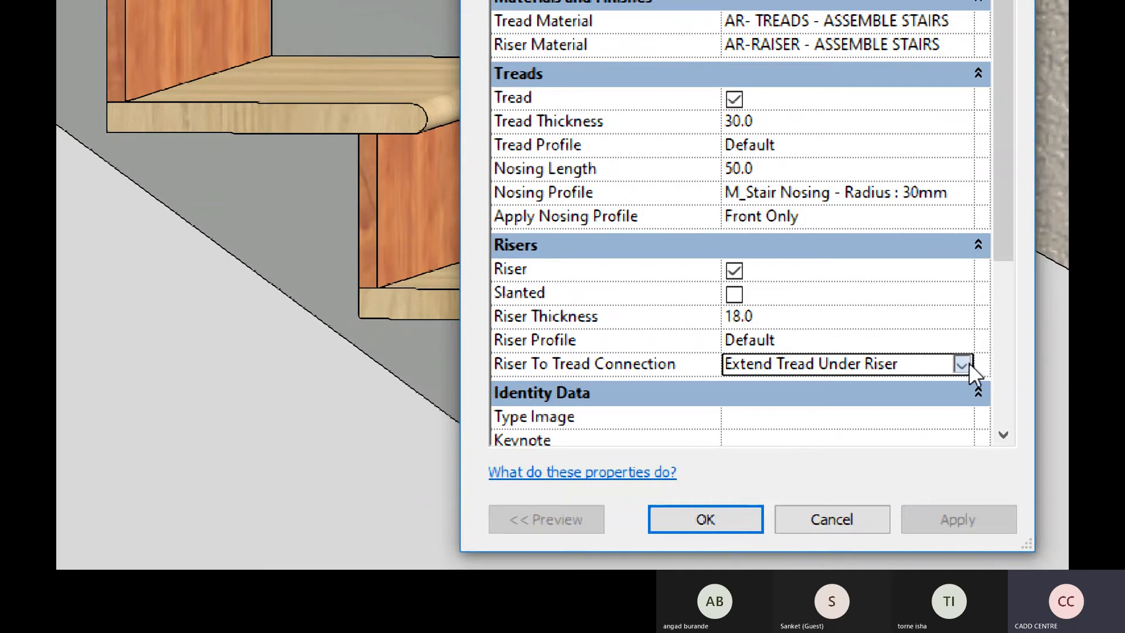
Step: Compare the riser joints by applying Extend Riser Behind Tread, followed by Extend Tread Under Riser again
click(968, 364)
click(902, 386)
click(951, 519)
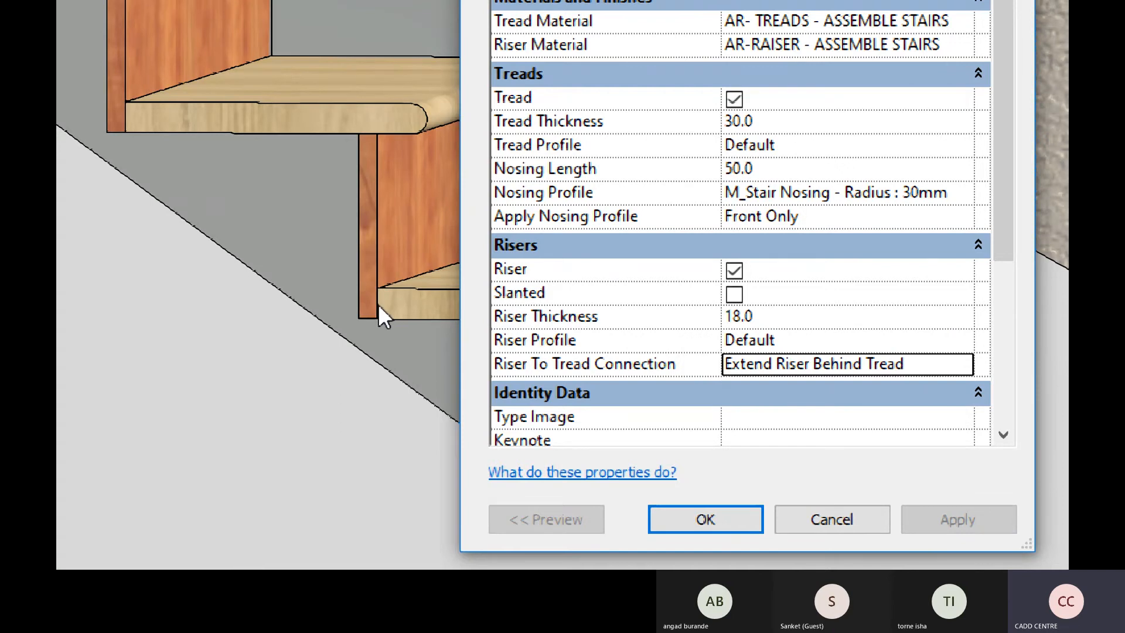
click(950, 363)
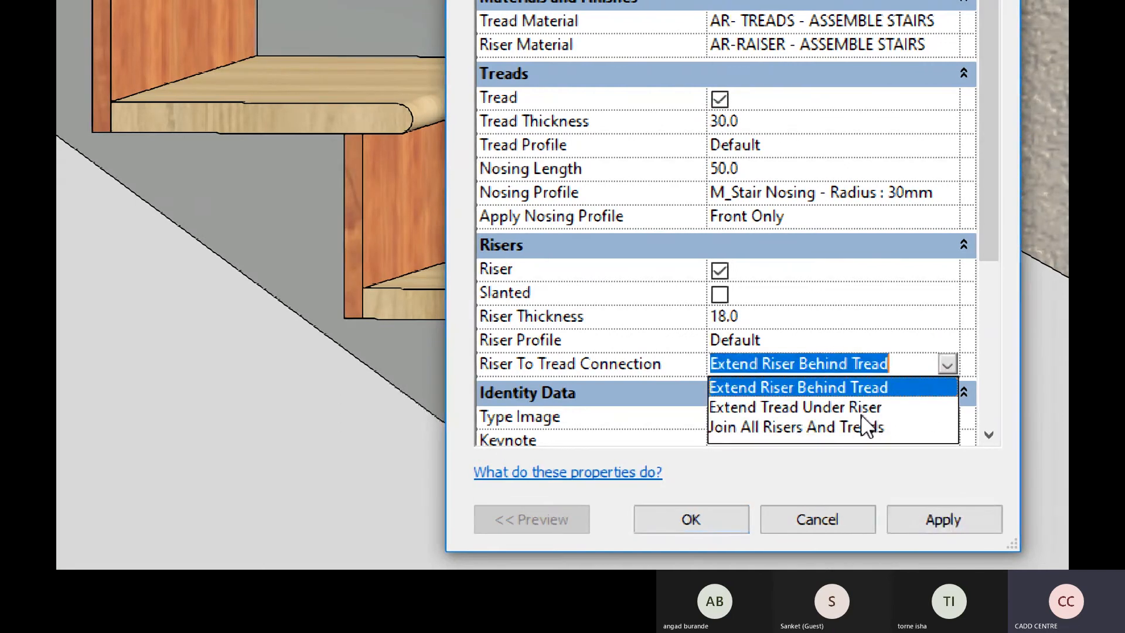
click(860, 404)
click(945, 527)
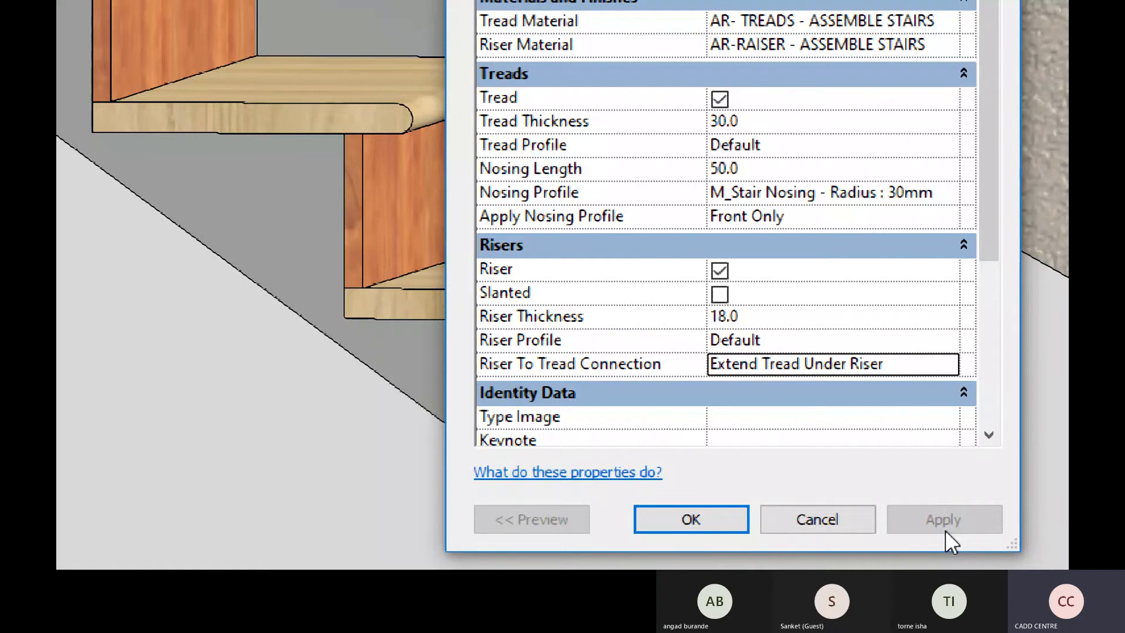
Step: Set Riser To Tread Connection to Join All Risers And Treads and apply it
click(955, 363)
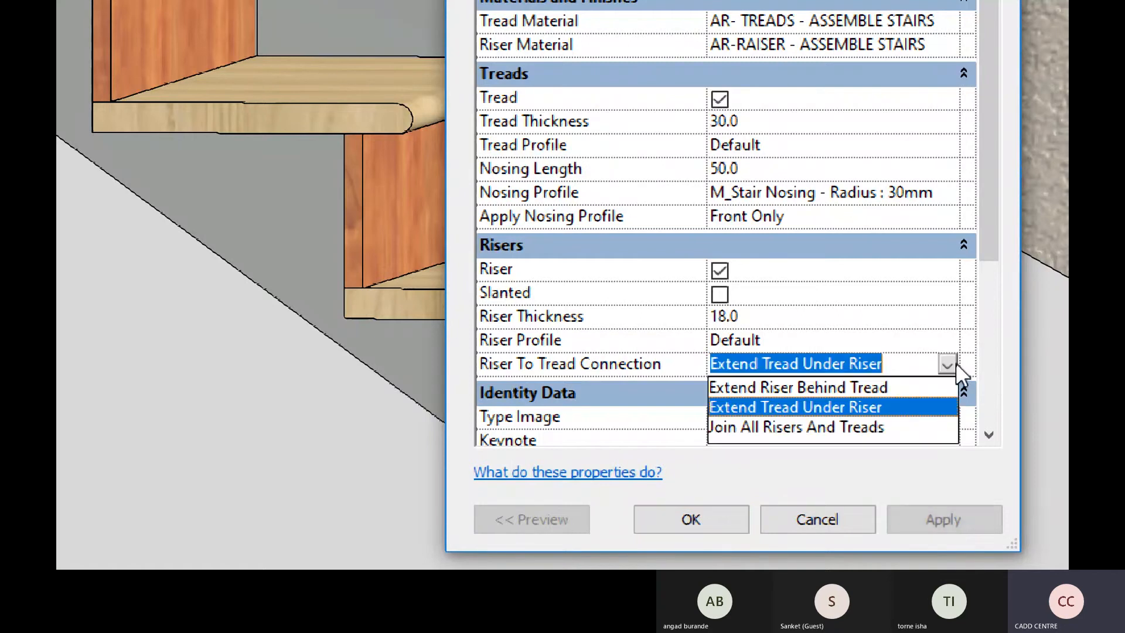
click(799, 429)
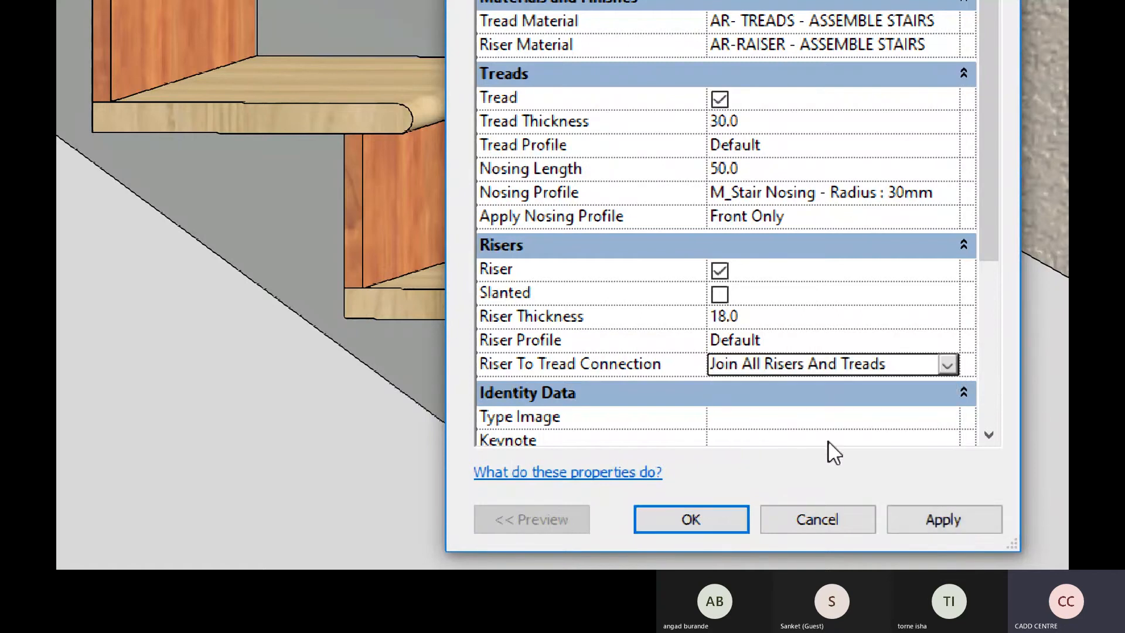
click(940, 519)
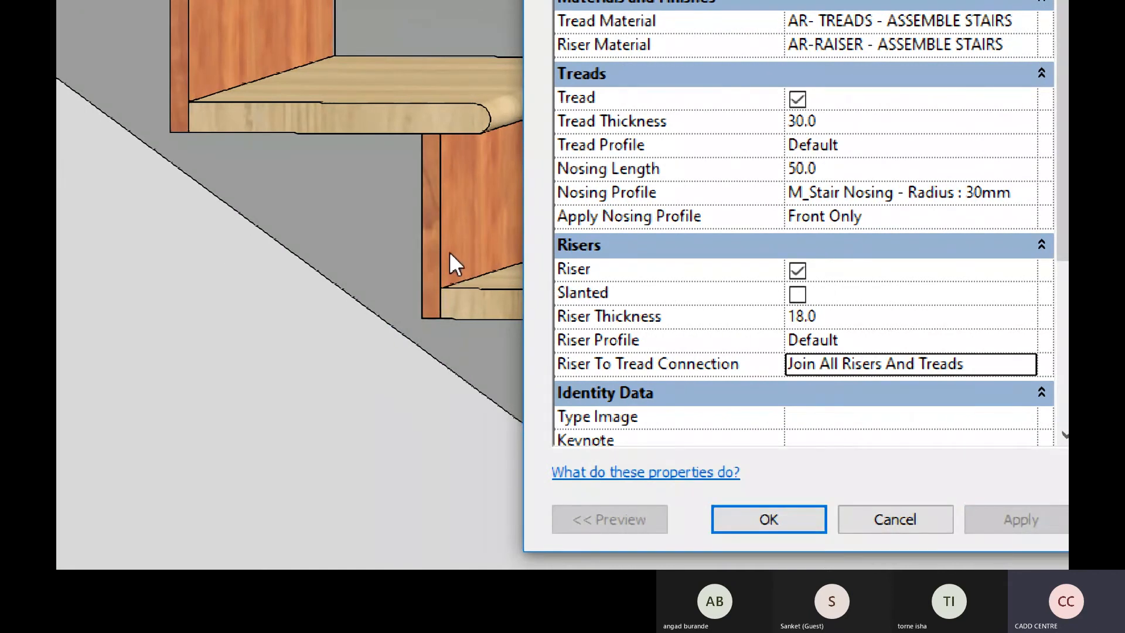
Step: Assign the AR- TREADS - ASSEMBLE STAIRS material to the risers of the custom run type and apply it
key(ctrl)
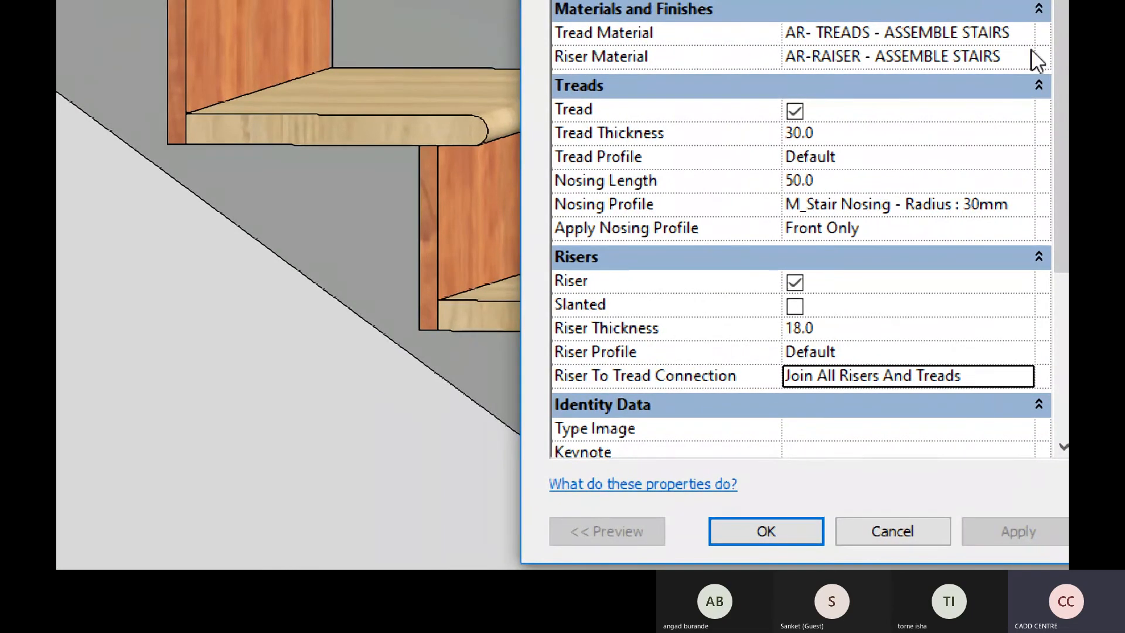
click(1026, 53)
click(1025, 56)
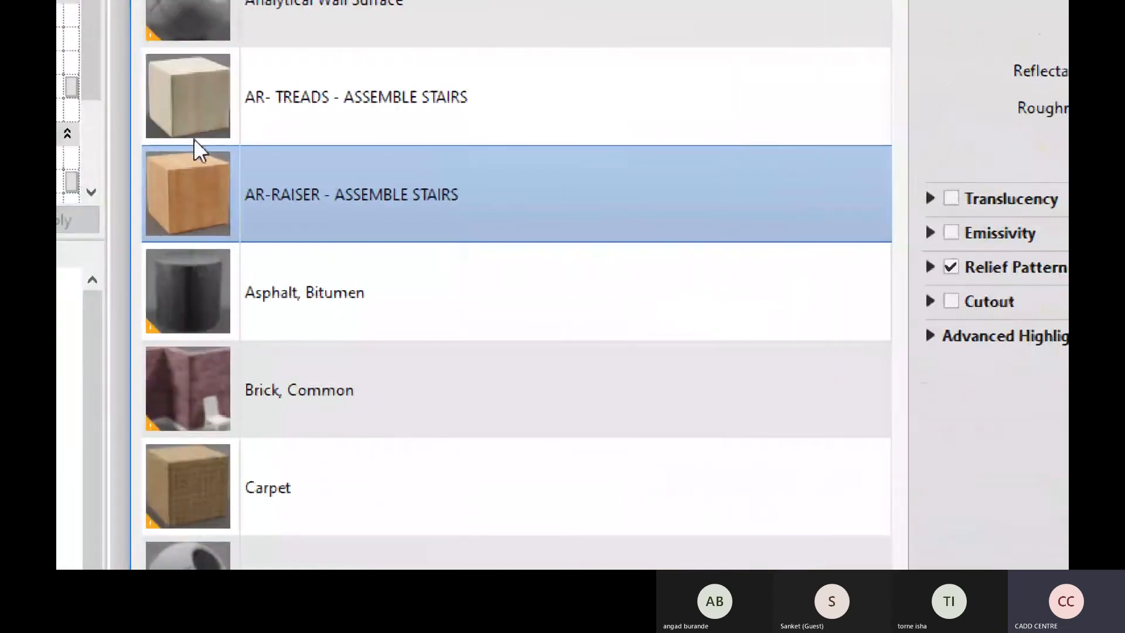
click(339, 98)
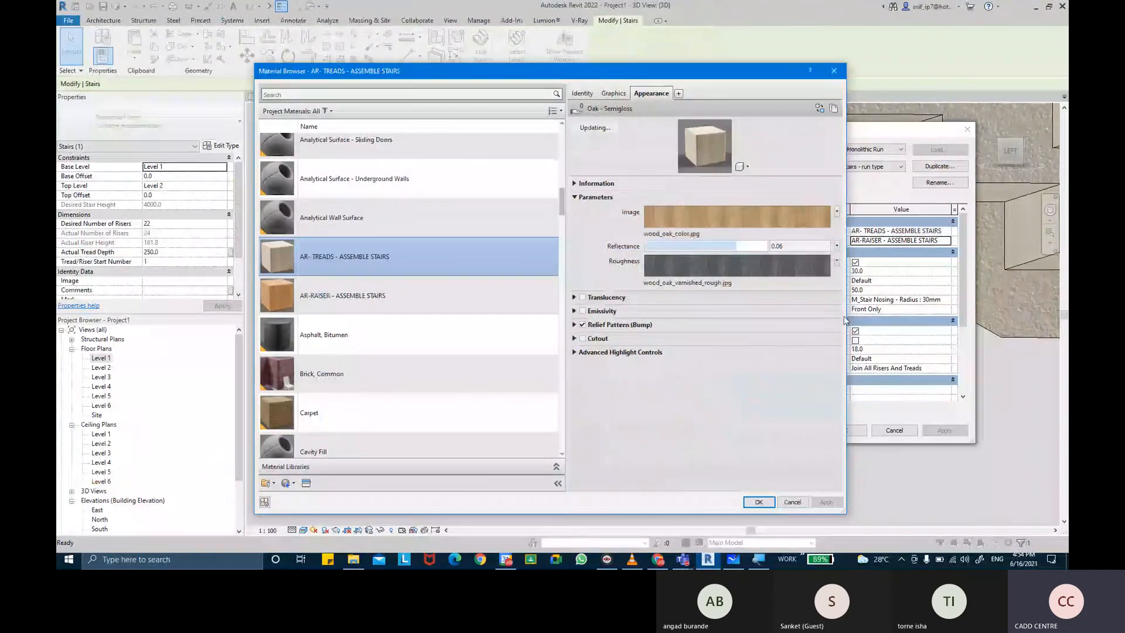
click(768, 502)
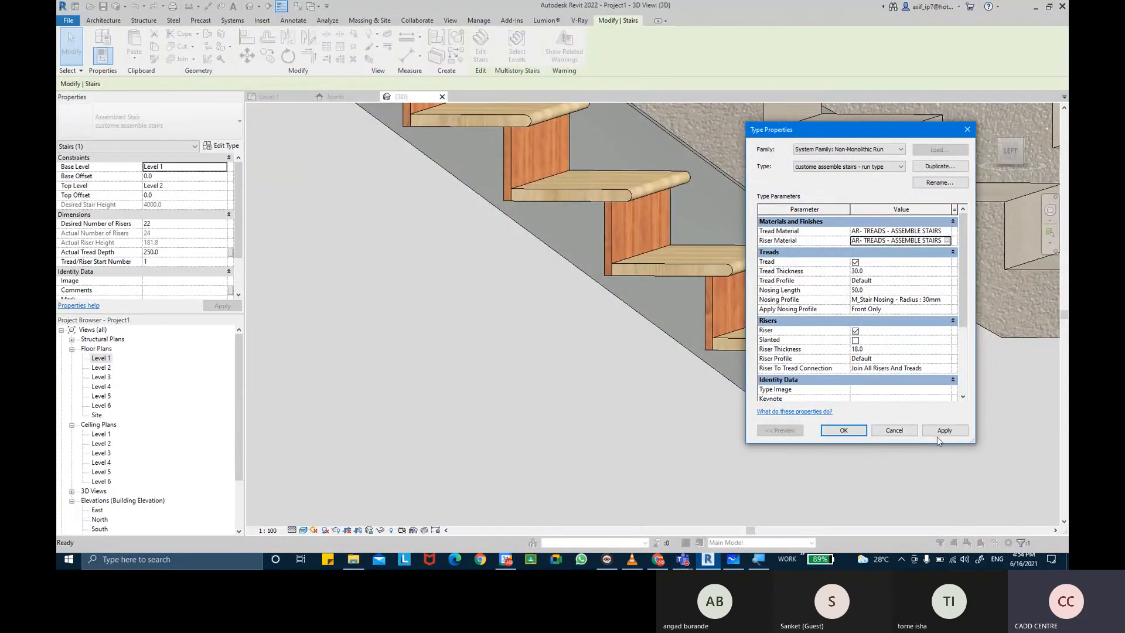
click(938, 434)
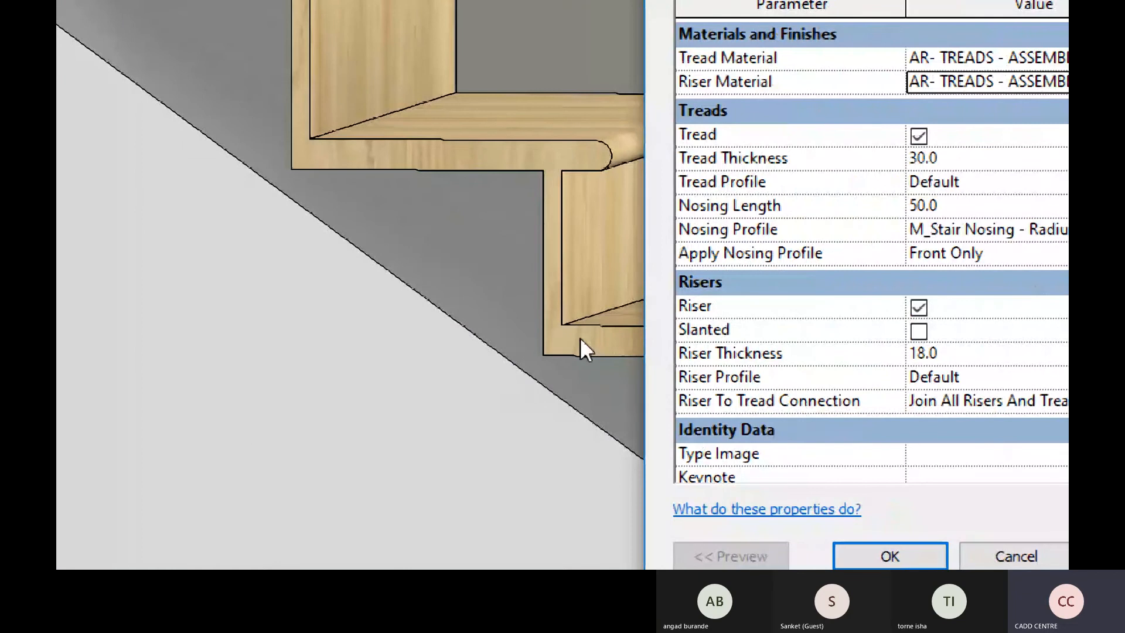
Step: With treads and risers sharing one material, set Riser To Tread Connection to Extend Riser Behind Tread and apply it
key(ctrl)
key(ctrl)
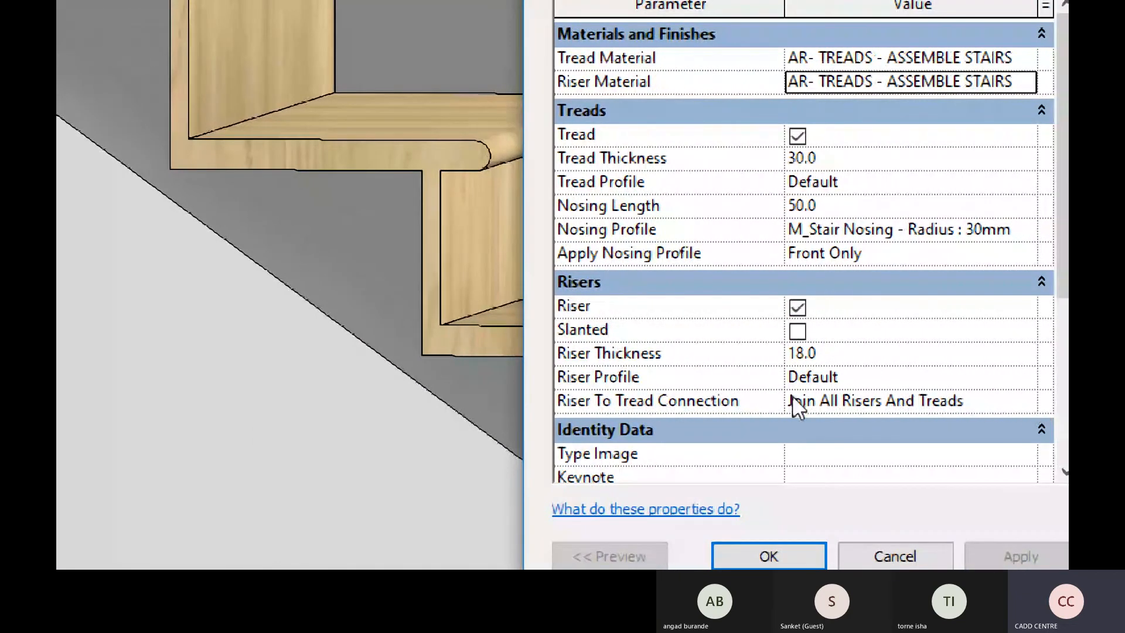
click(862, 405)
click(1025, 400)
click(937, 427)
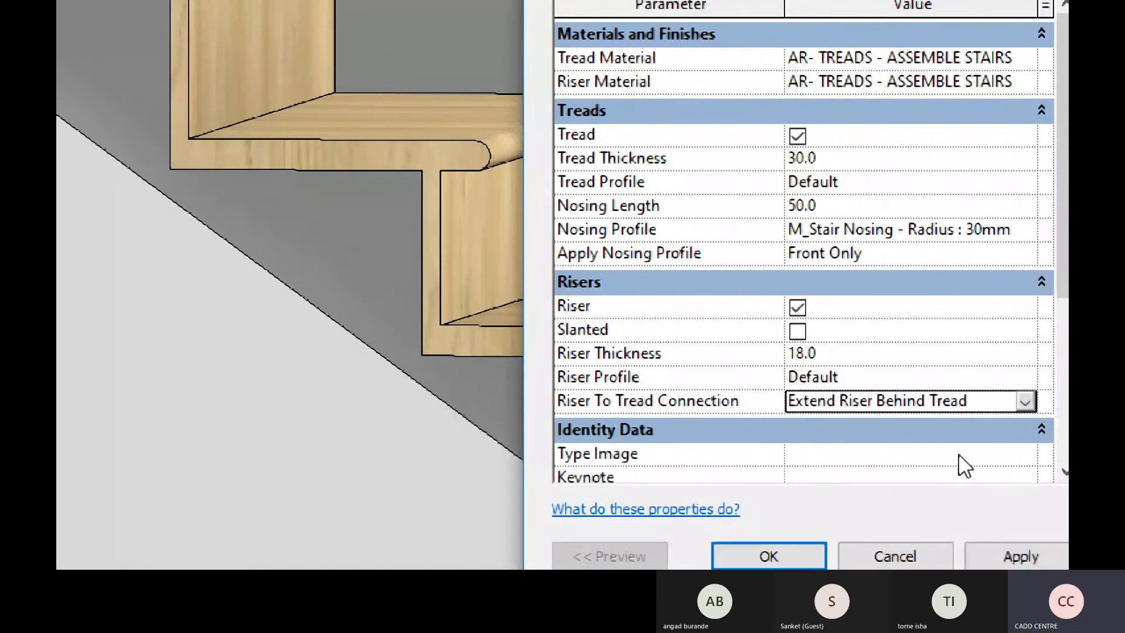
click(1012, 544)
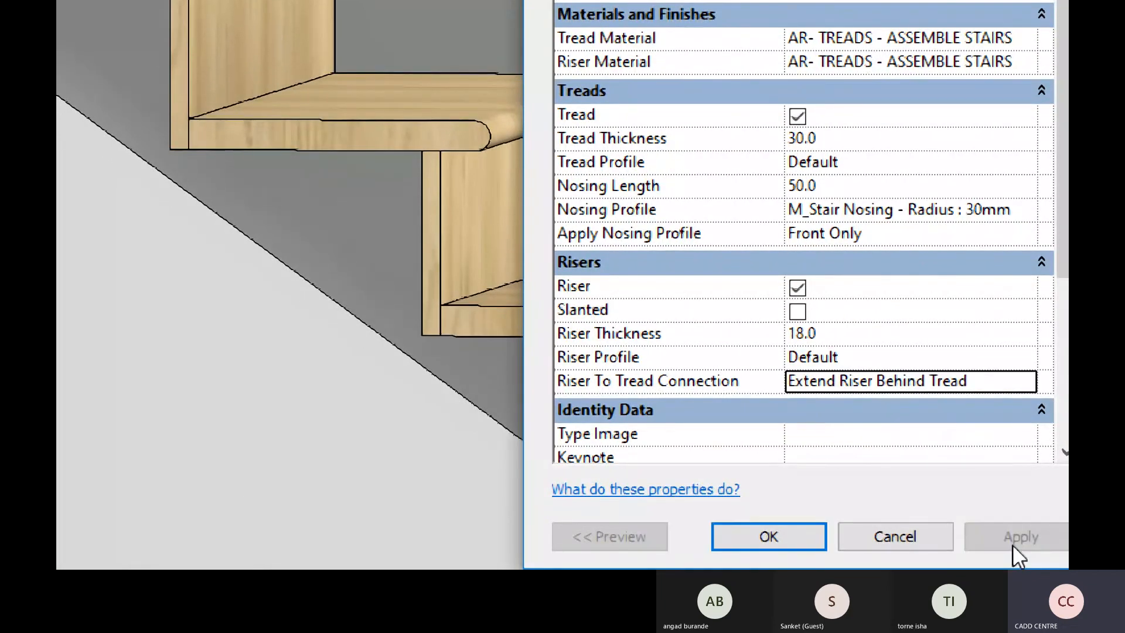
Step: Switch Riser To Tread Connection to Extend Tread Under Riser and apply it
click(1000, 378)
click(1022, 378)
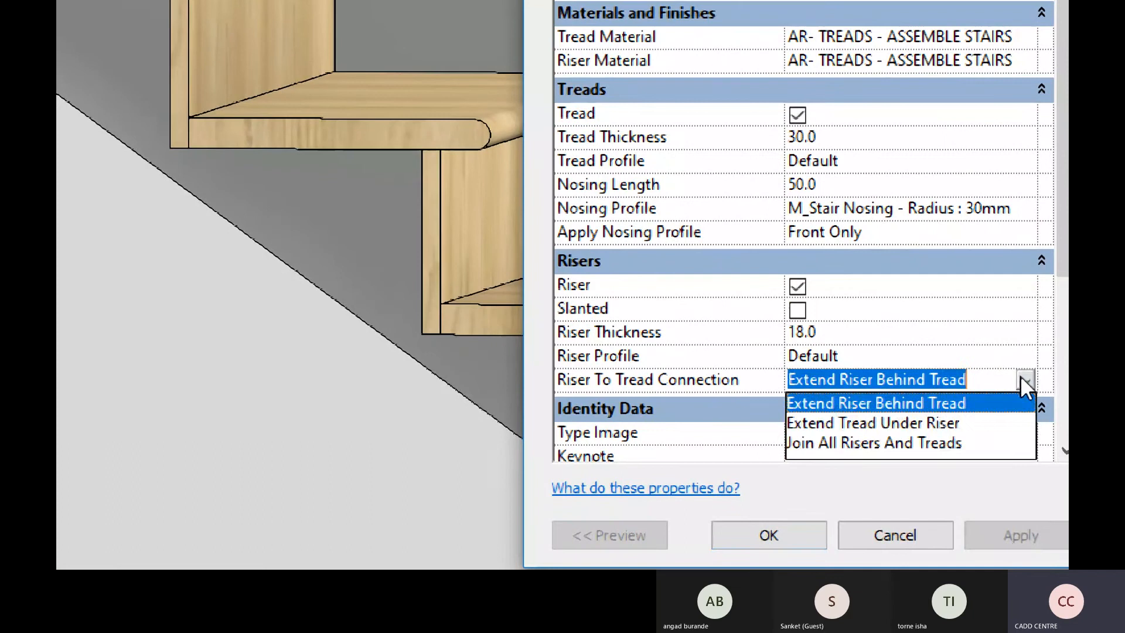
click(949, 421)
click(1022, 534)
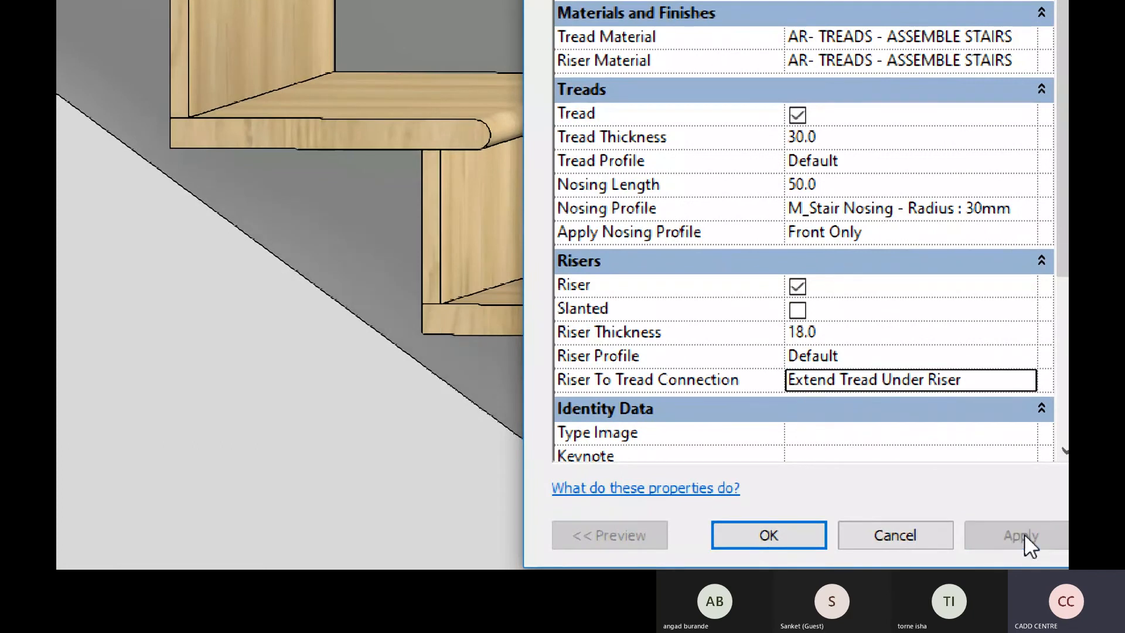
Step: Change Riser To Tread Connection to Join All Risers And Treads, apply it and check the joint between riser and tread
click(1014, 381)
click(1032, 379)
click(937, 442)
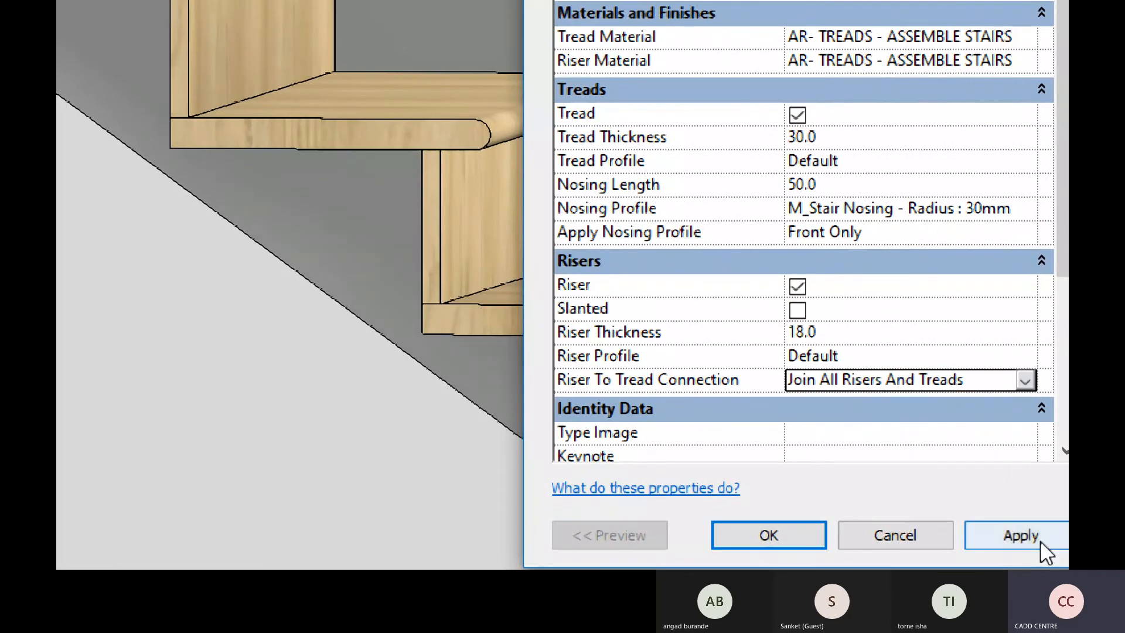
click(1039, 540)
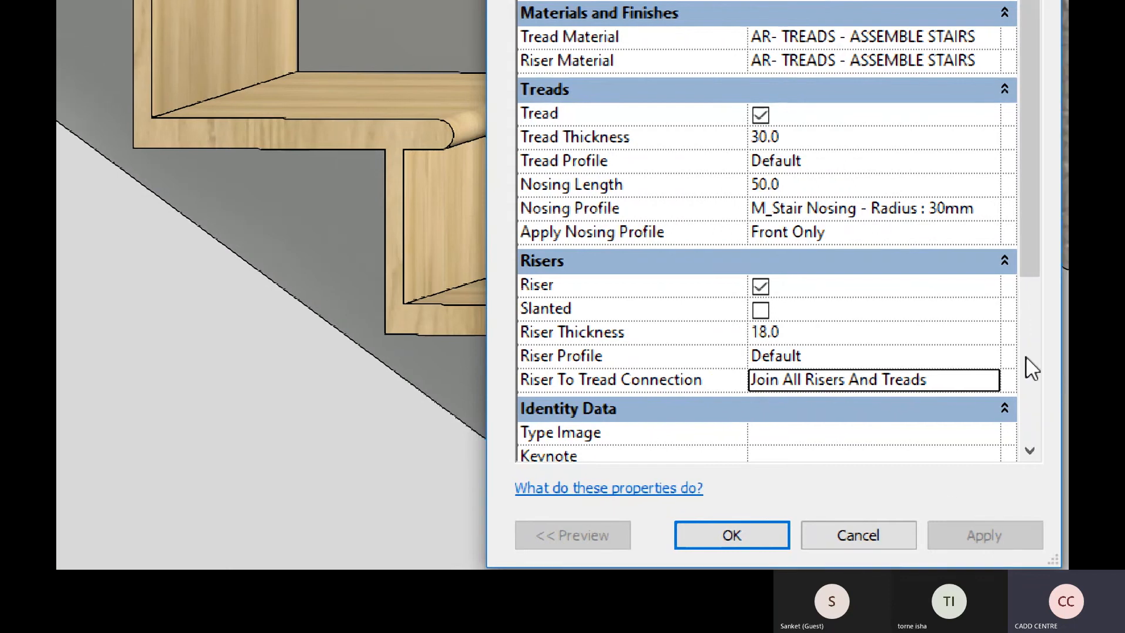
Step: Set Riser To Tread Connection to Extend Riser Behind Tread, apply it and accept the run type's properties
click(1029, 379)
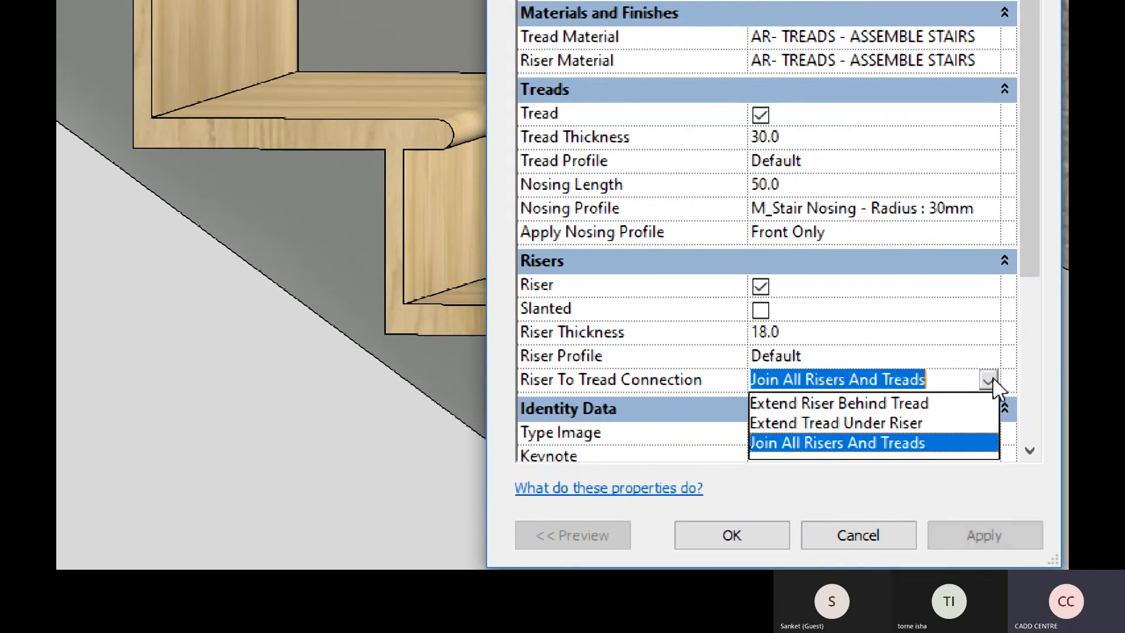
click(932, 403)
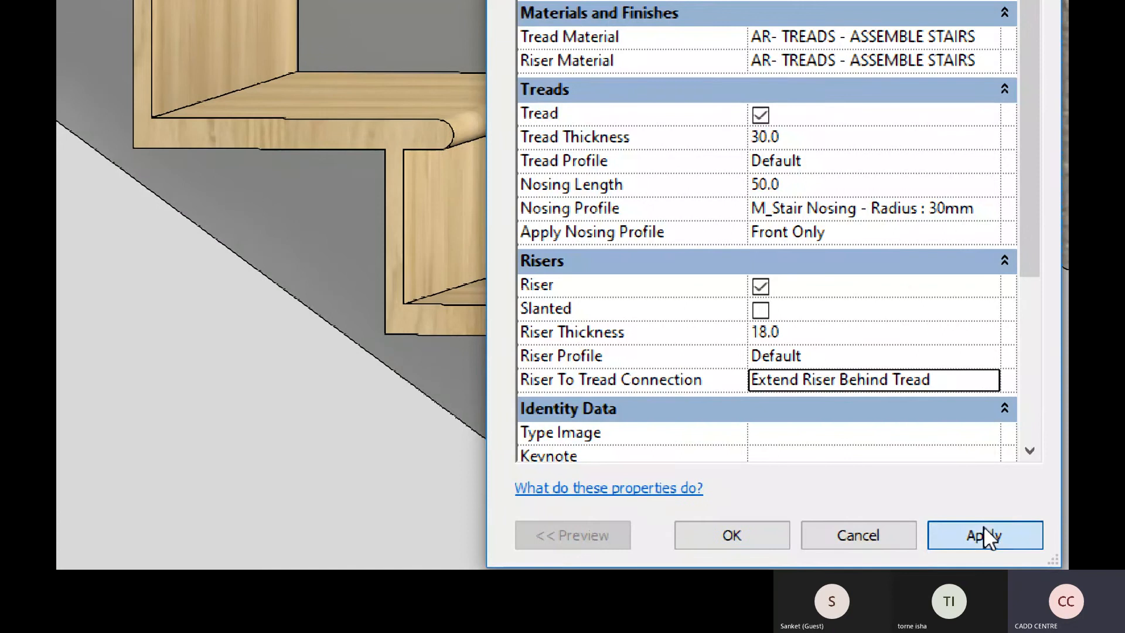
click(983, 527)
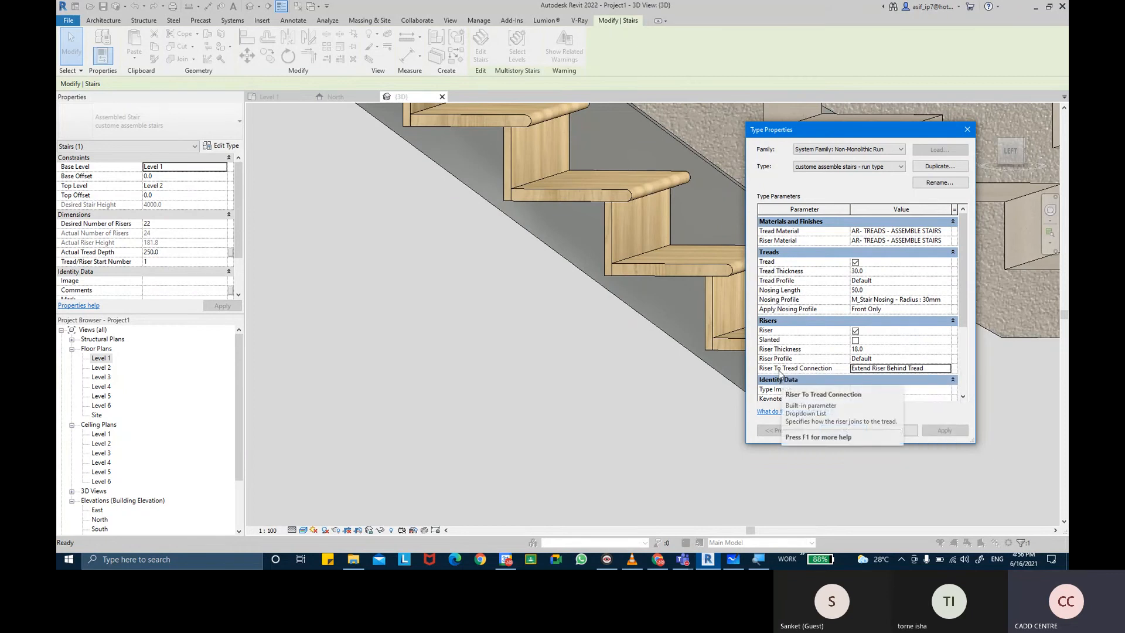
scroll(796, 334, down, 3)
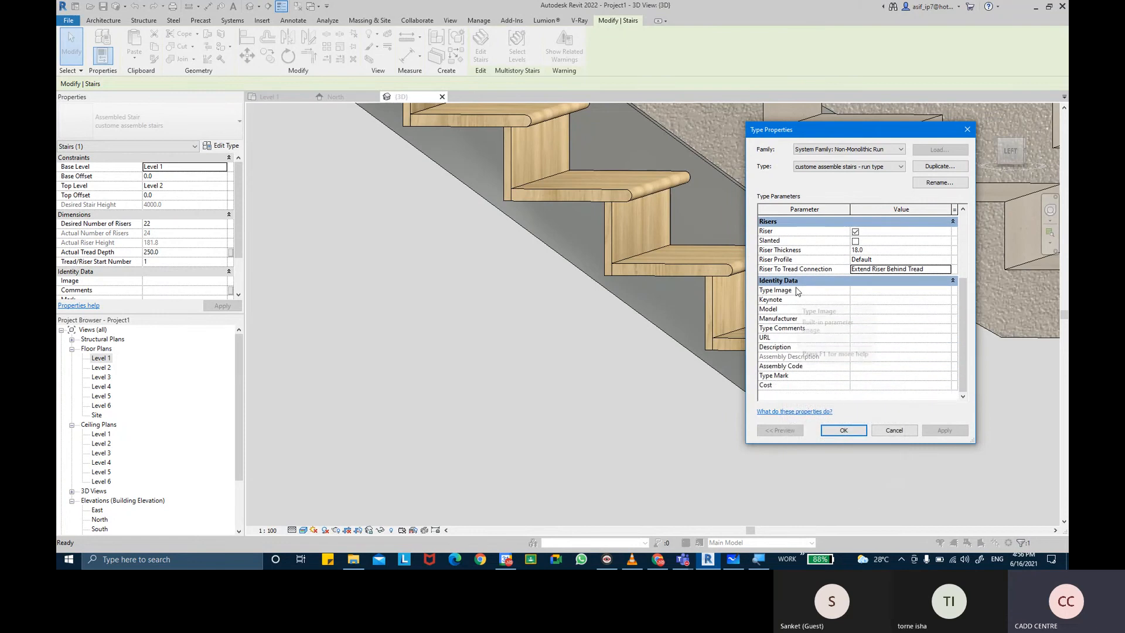
click(876, 385)
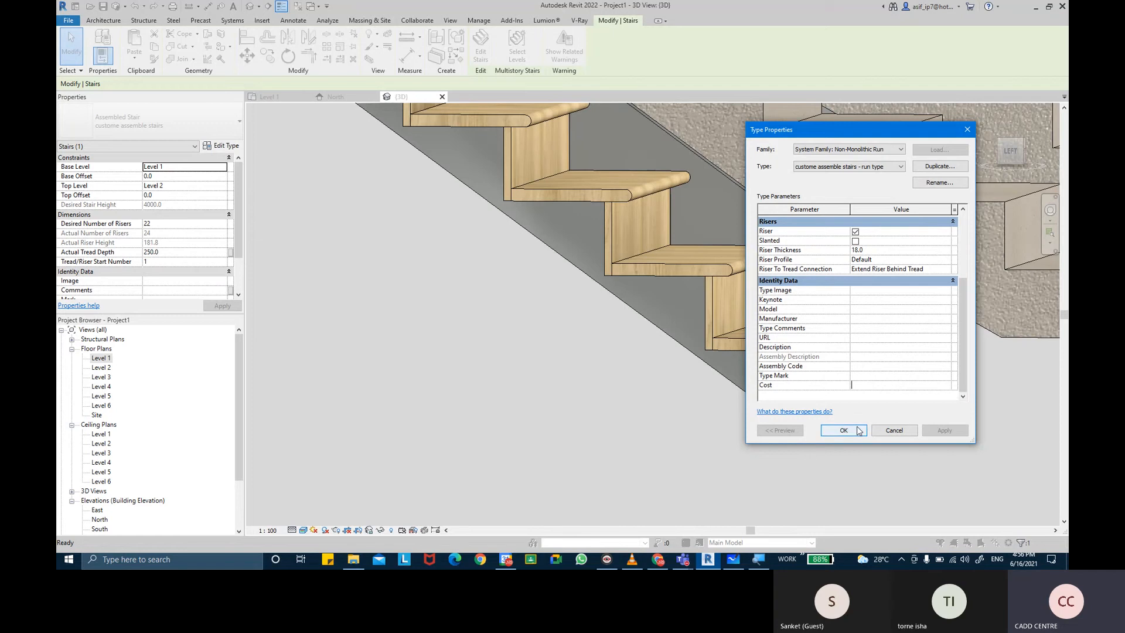
click(843, 431)
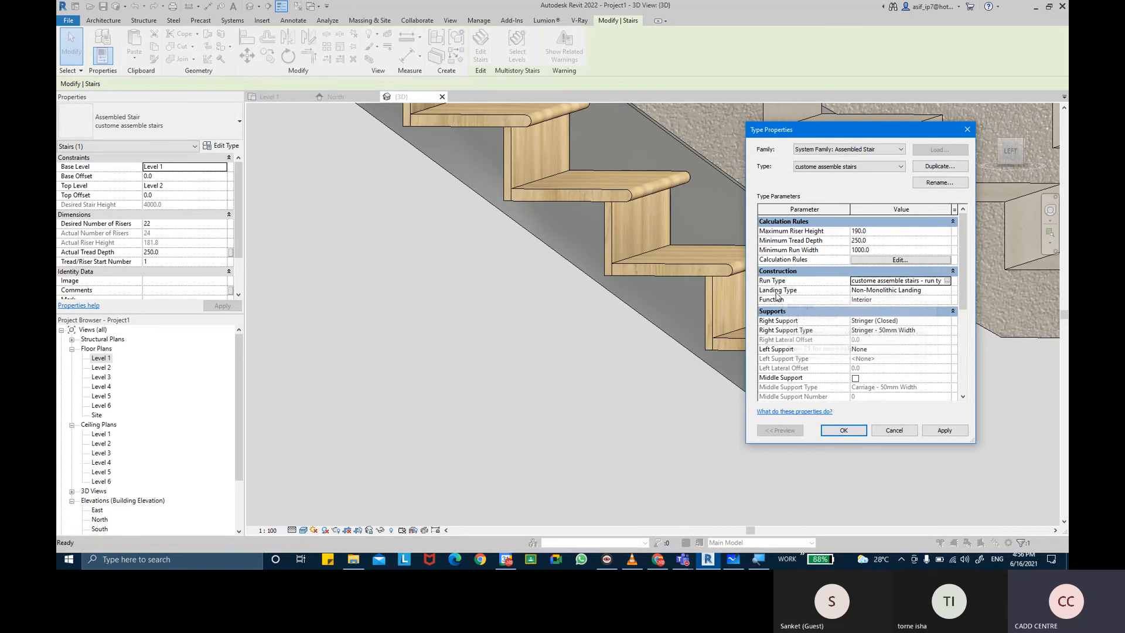
Step: Collapse the Supports, Calculation Rules, Graphics and Identity Data parameter groups of the custom assembled stair type
click(780, 313)
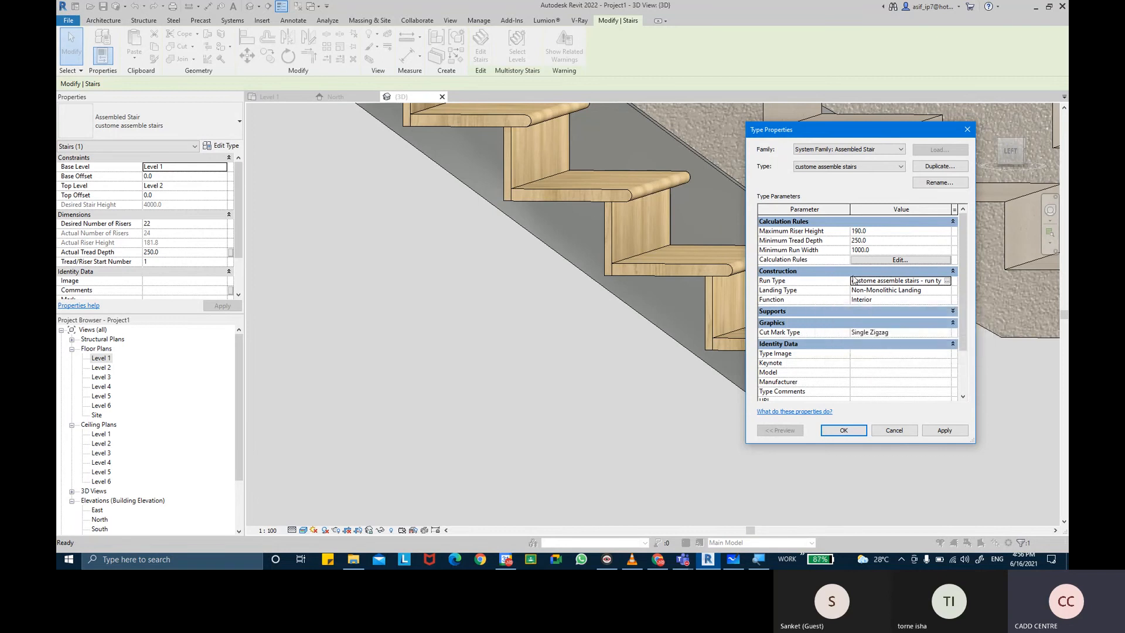
click(887, 223)
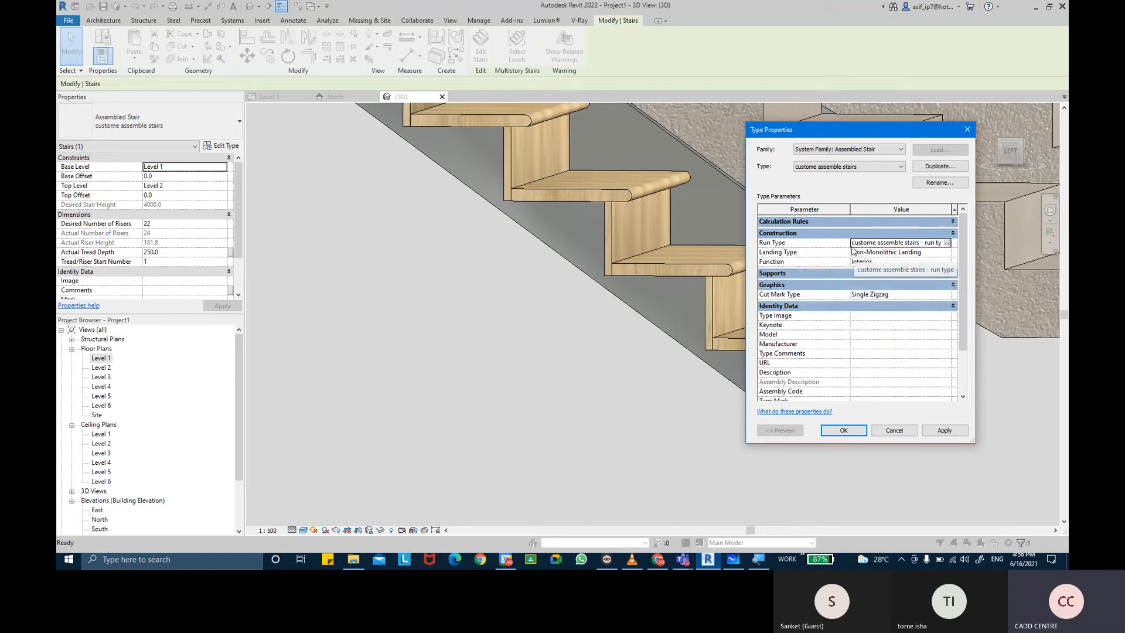
click(828, 285)
click(829, 297)
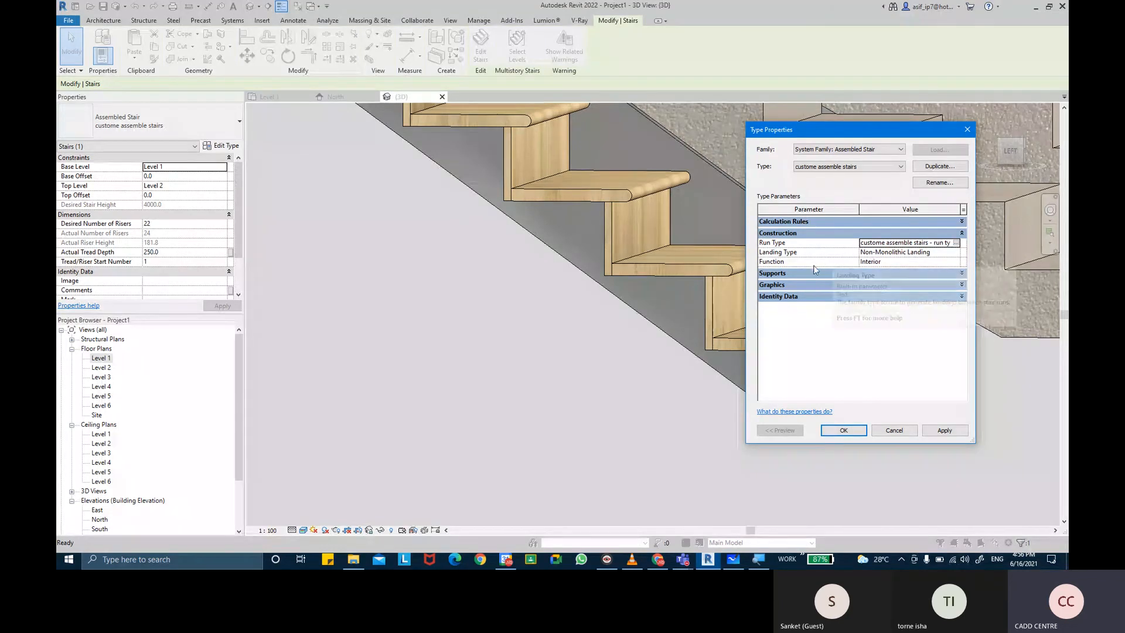
Step: Review the stair type's Supports, Graphics and Identity Data parameters, collapse each group again and apply the type's settings
click(796, 276)
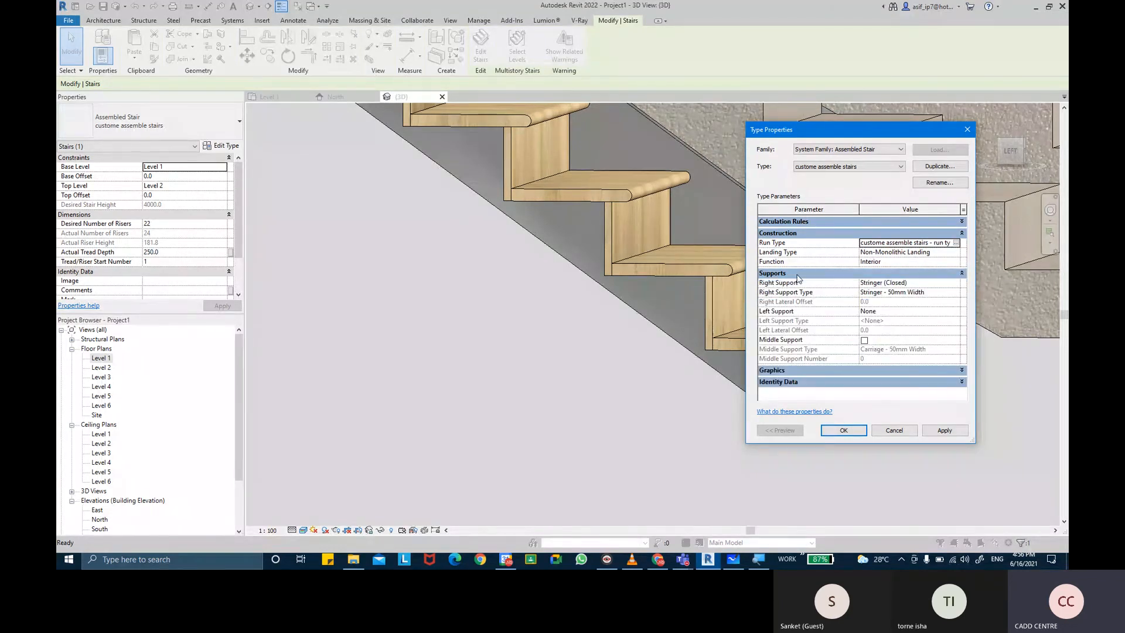
click(796, 275)
click(799, 284)
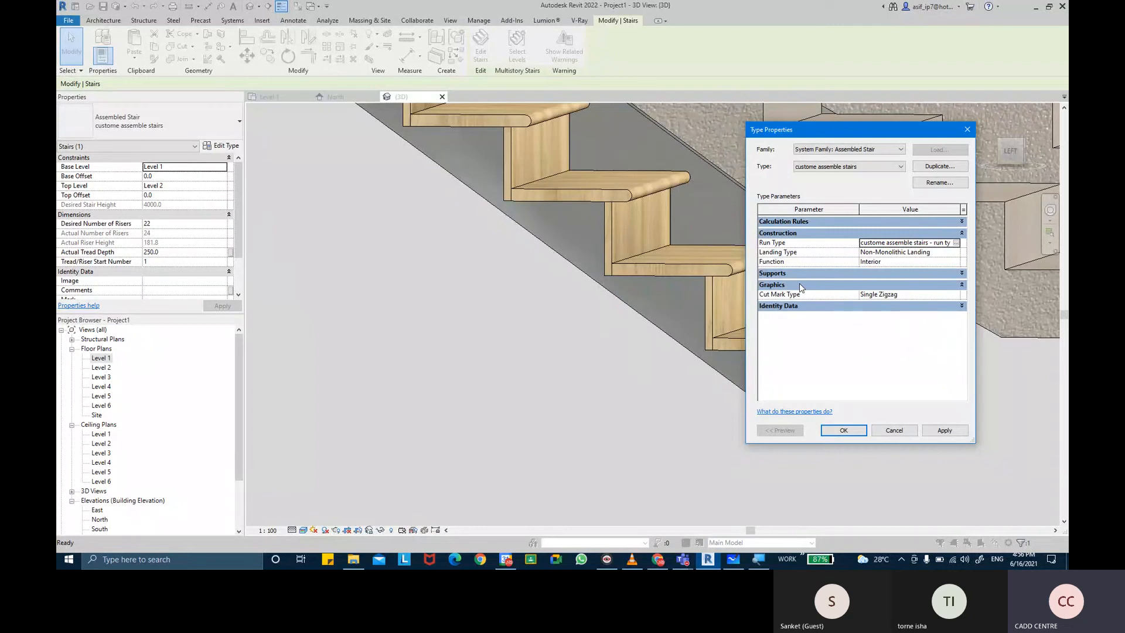
click(799, 285)
click(805, 297)
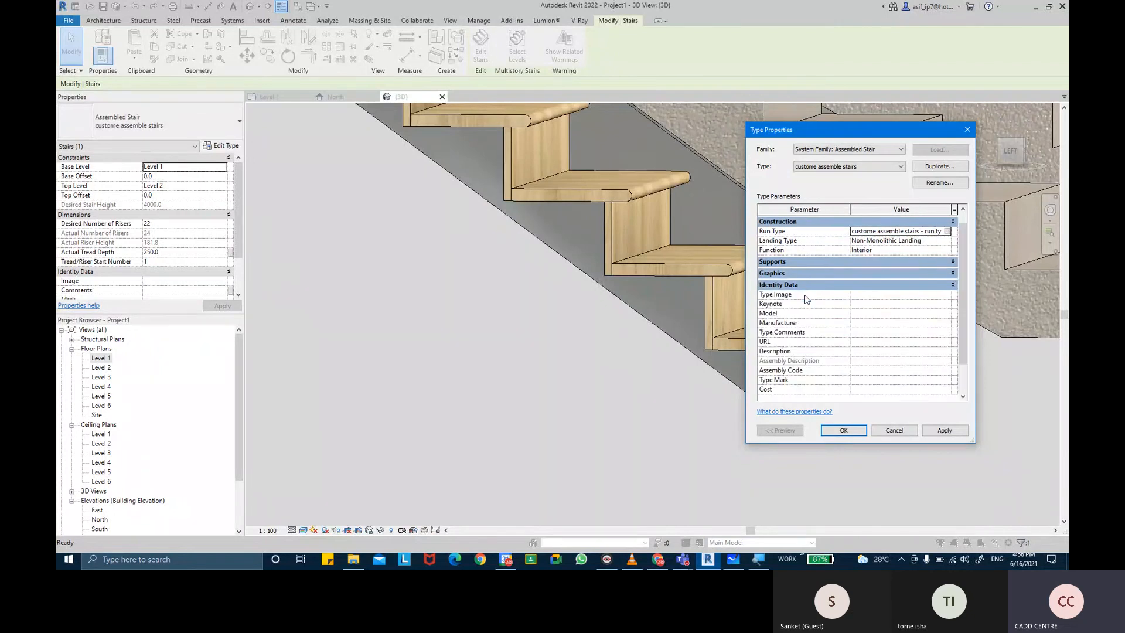
click(802, 294)
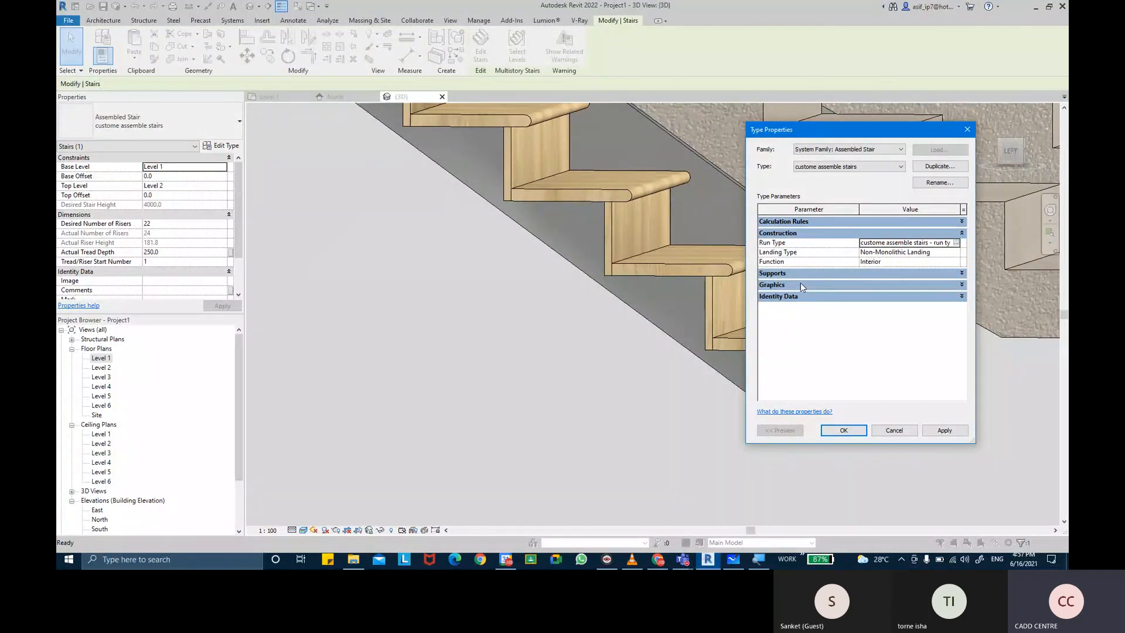
click(962, 435)
Step: Switch to the Microsoft Teams meeting and open the 52m 50s class recording from 6/8/2021 in the meeting chat in OneDrive
mouse_move(682, 564)
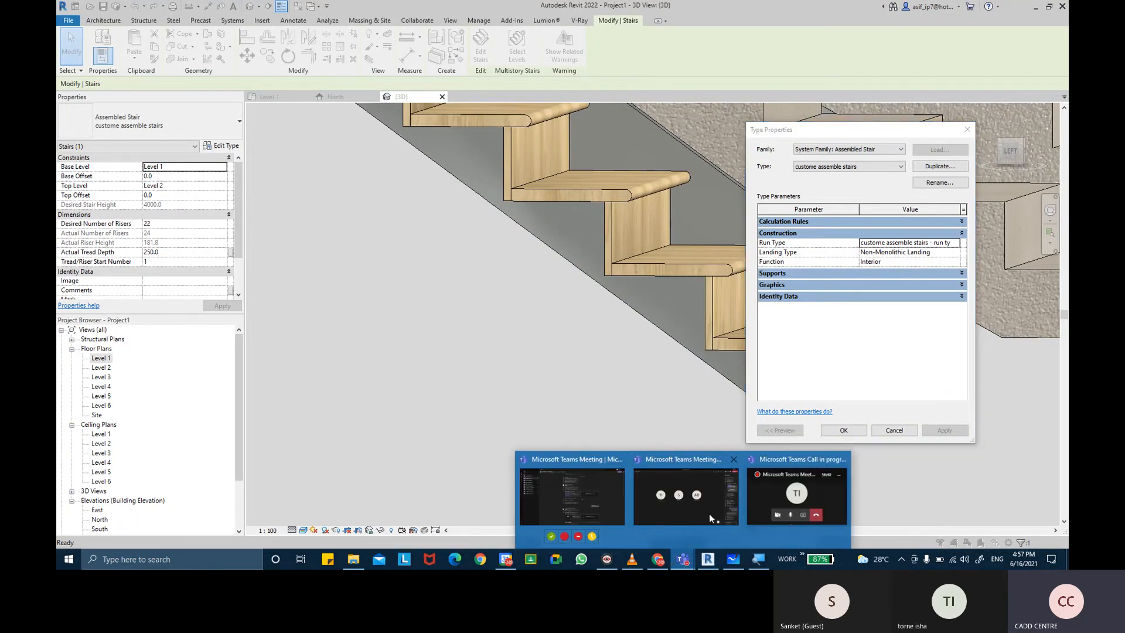
click(711, 503)
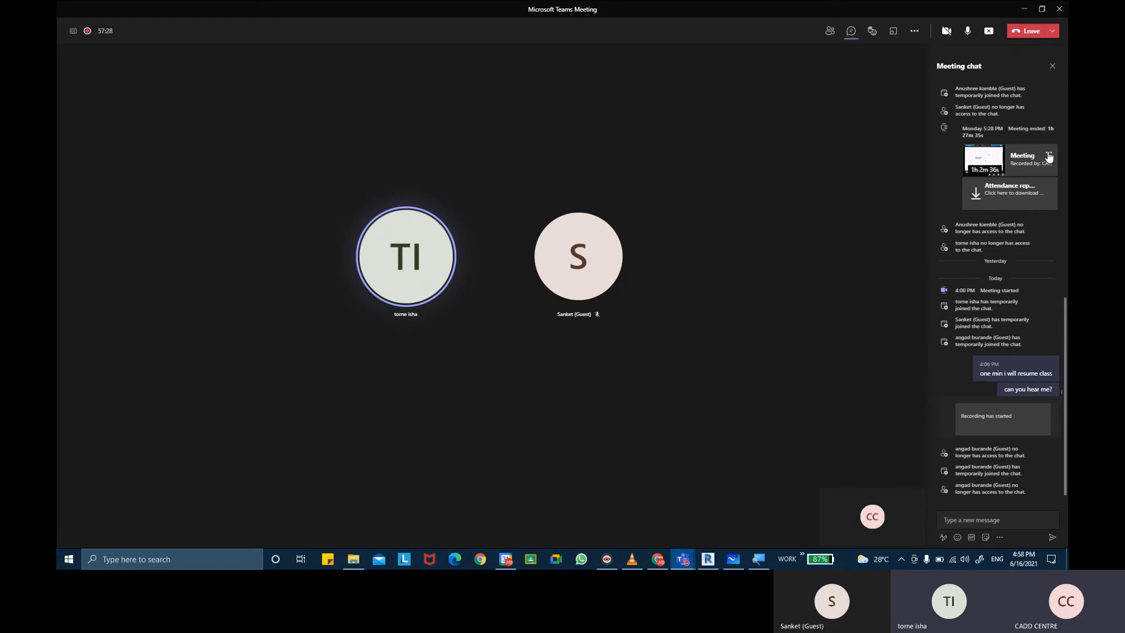
scroll(1046, 157, up, 10)
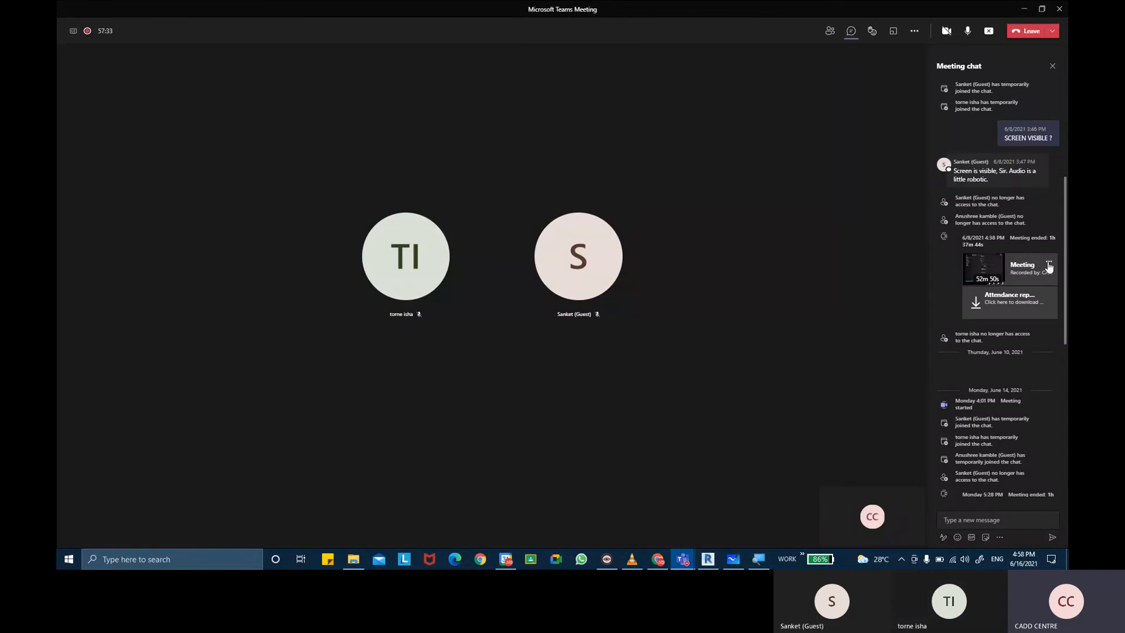
click(1048, 263)
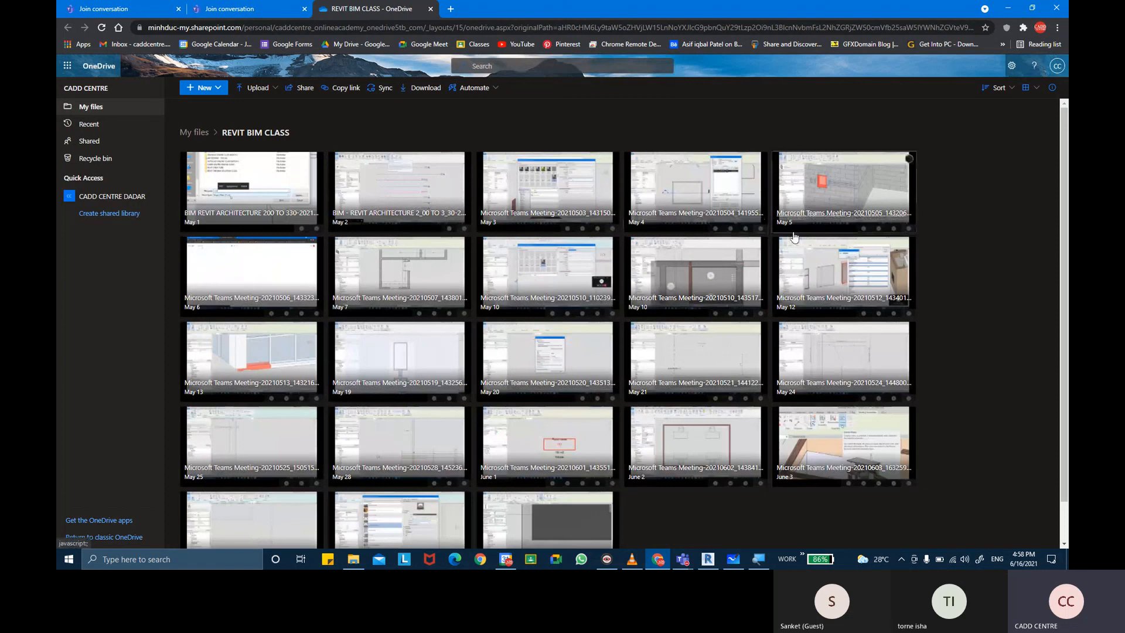
Step: Look through the class recordings in OneDrive's REVIT BIM CLASS folder and return to My files
scroll(895, 292, down, 1)
mouse_move(899, 293)
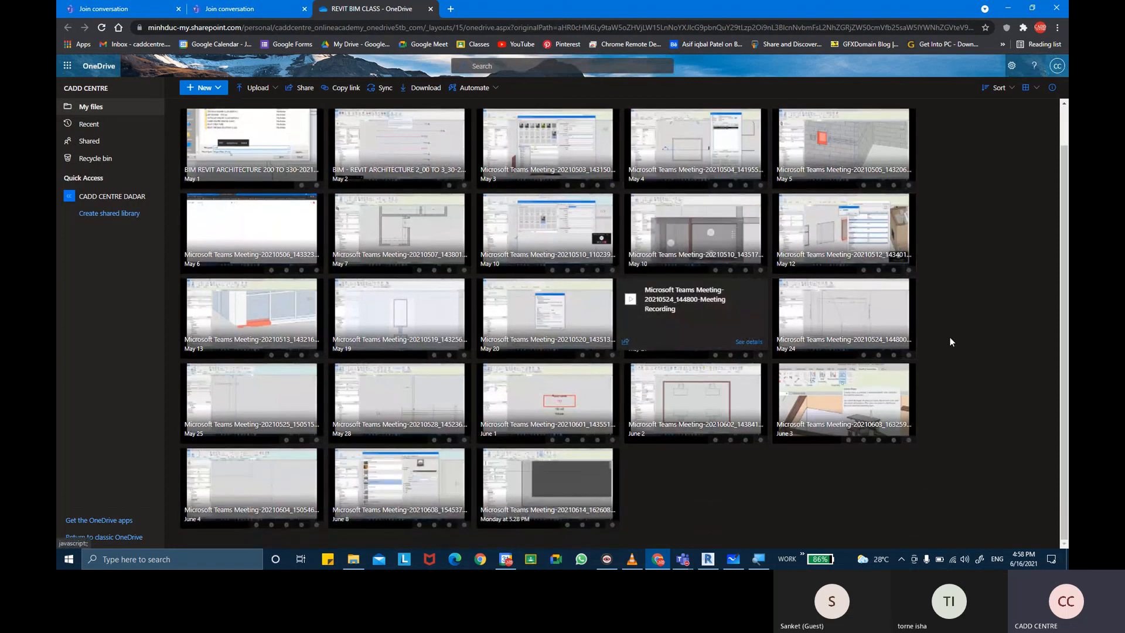
mouse_move(793, 354)
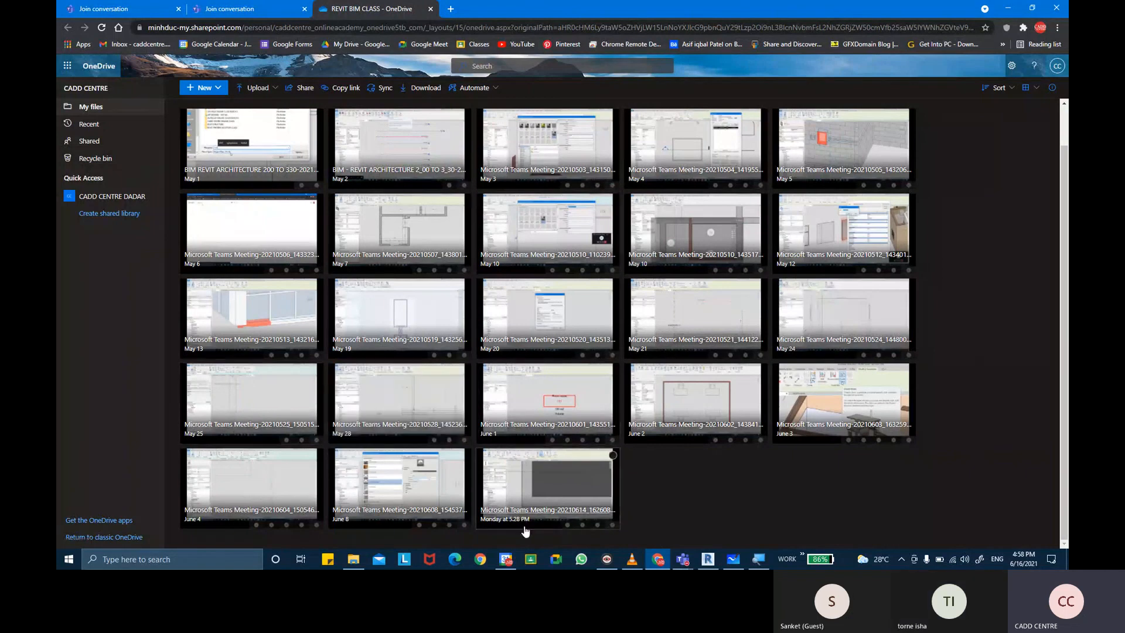
mouse_move(496, 529)
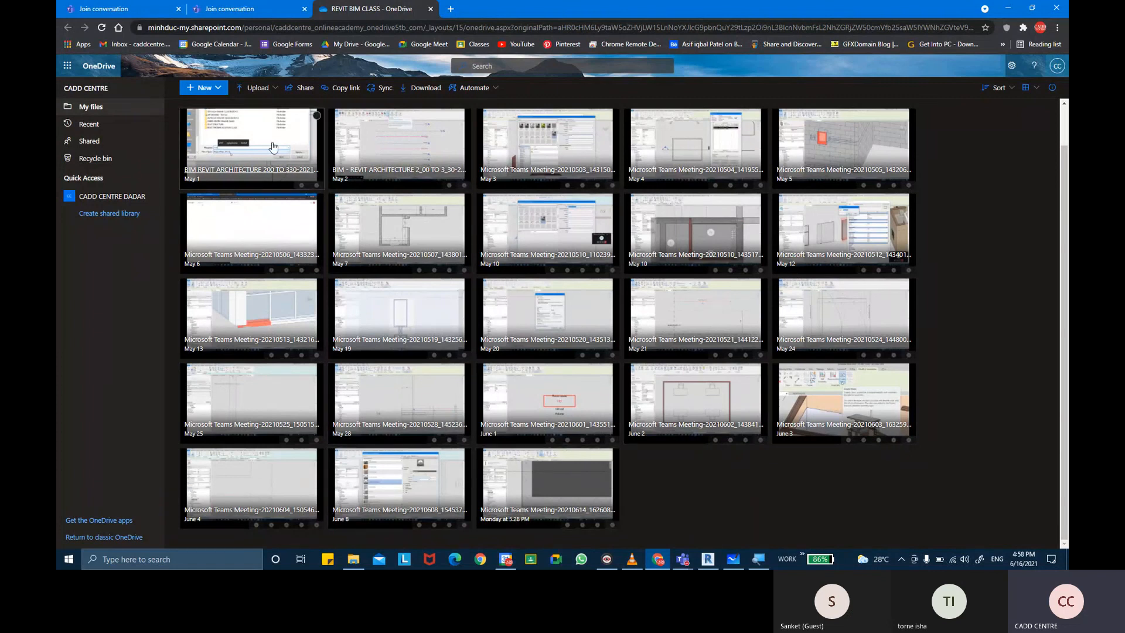
click(84, 111)
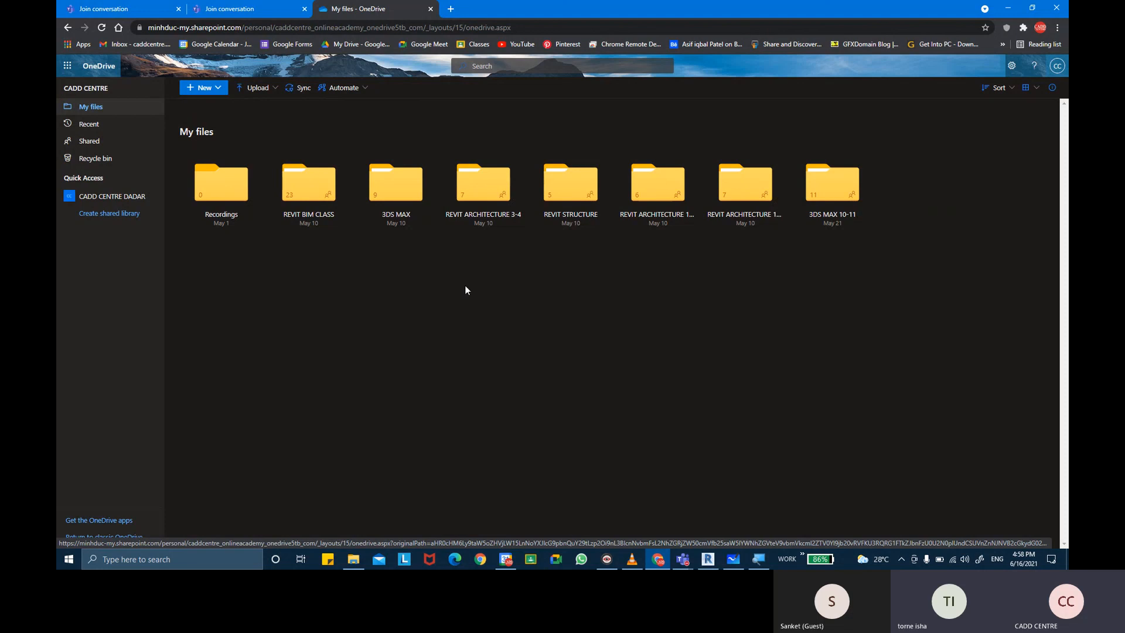
Step: Switch to Microsoft Teams, view the REVIT ARCHITECTURE channel of the CADD CENTRE DADAR team and return to the meeting
mouse_move(684, 557)
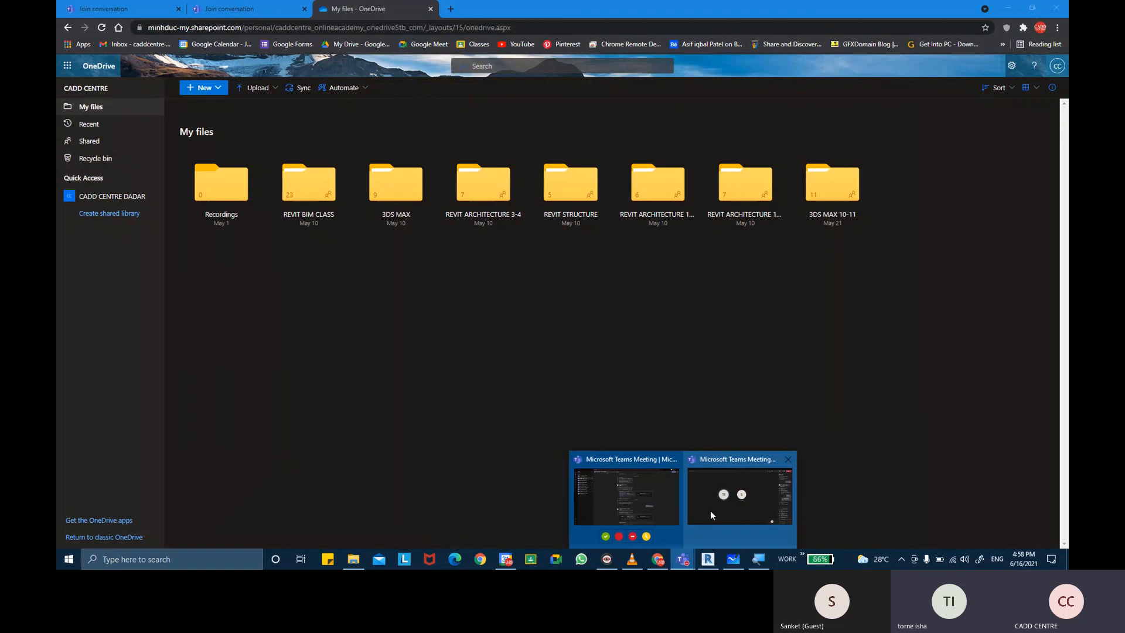
click(663, 515)
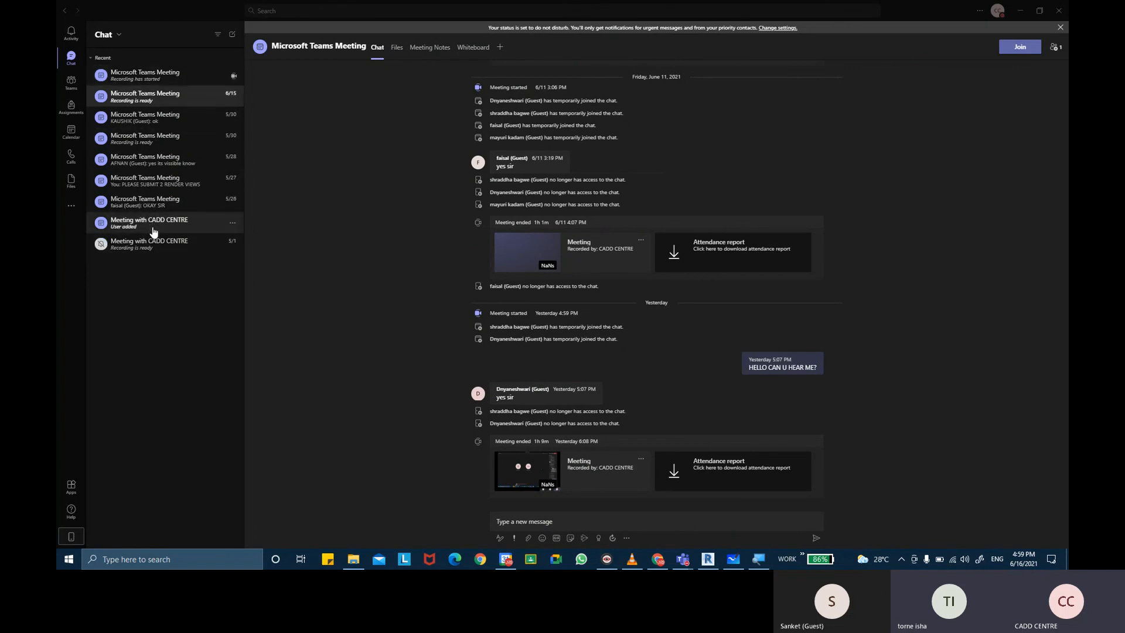
click(71, 83)
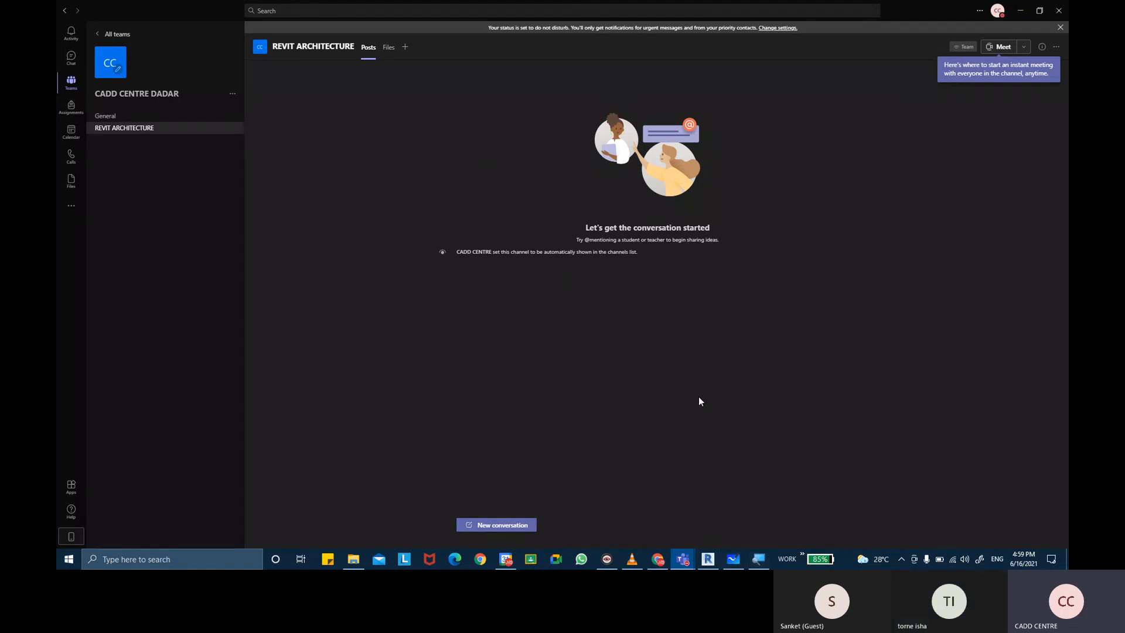
click(682, 558)
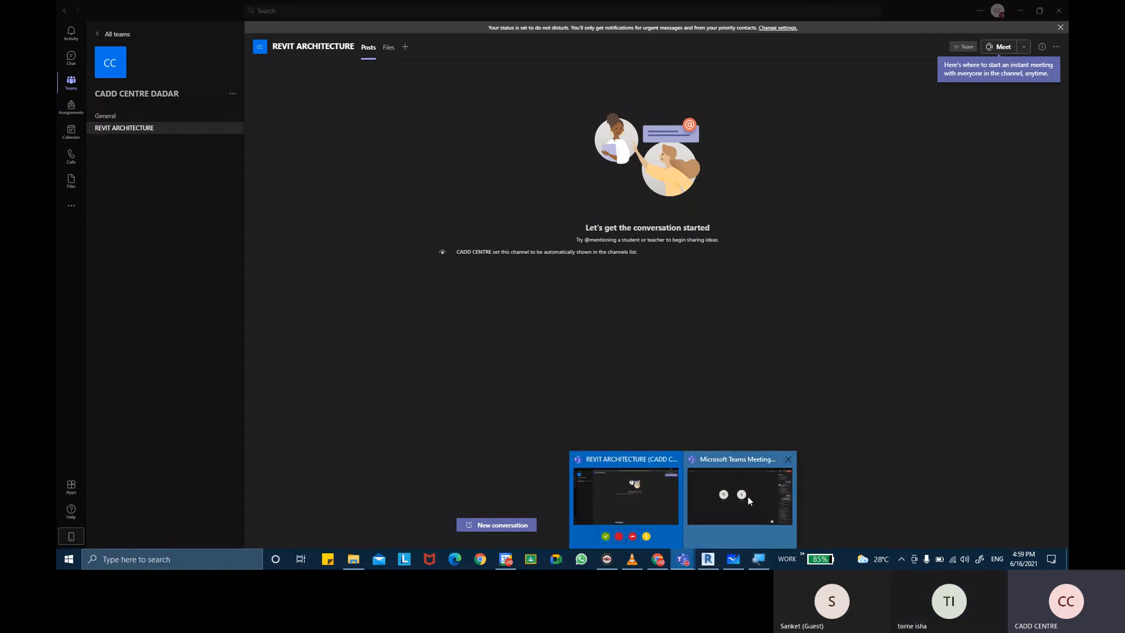
click(748, 496)
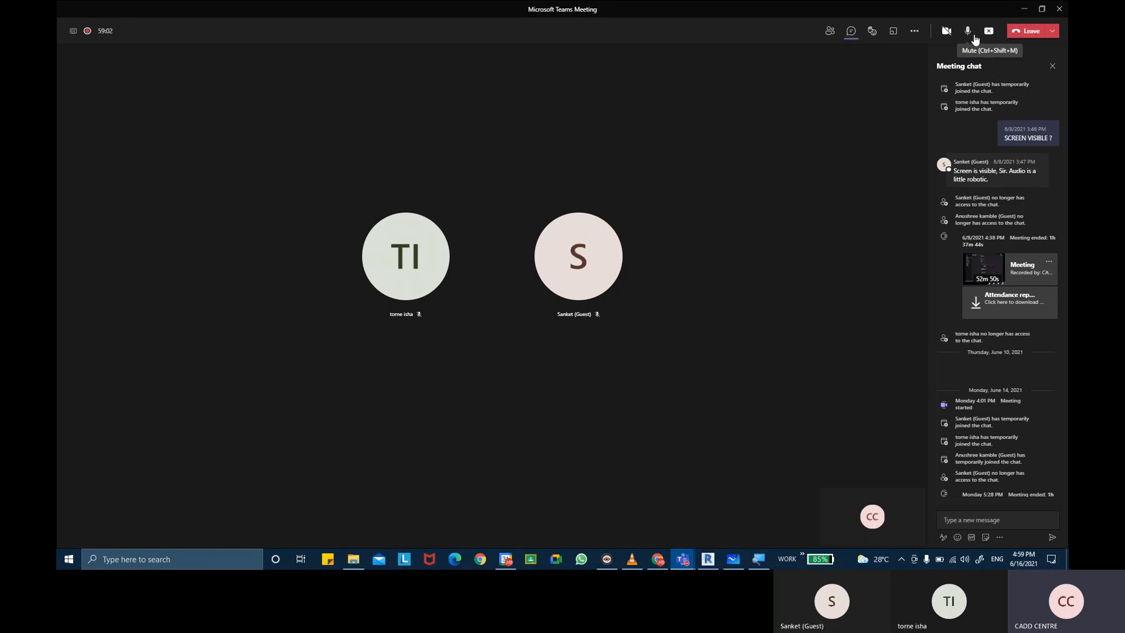